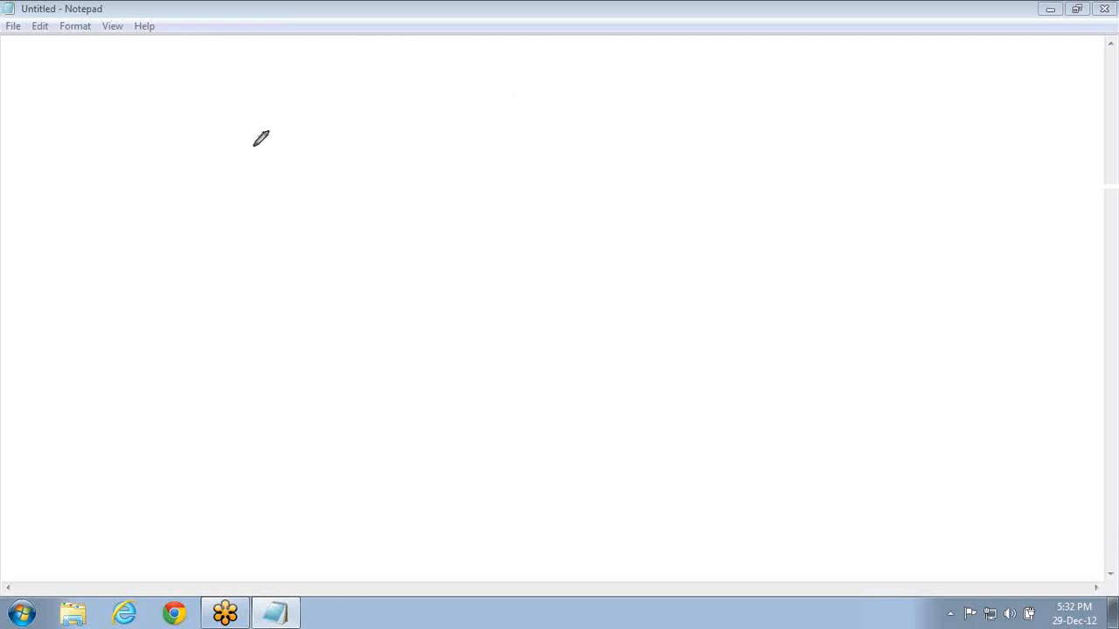
- Sketch four freehand boxes on the blank page: three in an upper row and one below them
{"action": "mouse_move", "coordinate": [210, 125]}
{"action": "left_mouse_down"}
{"action": "mouse_move", "coordinate": [305, 207]}
{"action": "mouse_move", "coordinate": [178, 145]}
{"action": "left_mouse_up"}
{"action": "mouse_move", "coordinate": [432, 79]}
{"action": "left_mouse_down"}
{"action": "mouse_move", "coordinate": [443, 177]}
{"action": "mouse_move", "coordinate": [539, 171]}
{"action": "mouse_move", "coordinate": [426, 84]}
{"action": "left_mouse_up"}
{"action": "mouse_move", "coordinate": [667, 75]}
{"action": "left_mouse_down"}
{"action": "mouse_move", "coordinate": [670, 264]}
{"action": "mouse_move", "coordinate": [669, 106]}
{"action": "mouse_move", "coordinate": [629, 113]}
{"action": "left_mouse_up"}
{"action": "mouse_move", "coordinate": [325, 337]}
{"action": "left_mouse_down"}
{"action": "mouse_move", "coordinate": [341, 505]}
{"action": "mouse_move", "coordinate": [398, 325]}
{"action": "mouse_move", "coordinate": [314, 343]}
{"action": "left_mouse_up"}
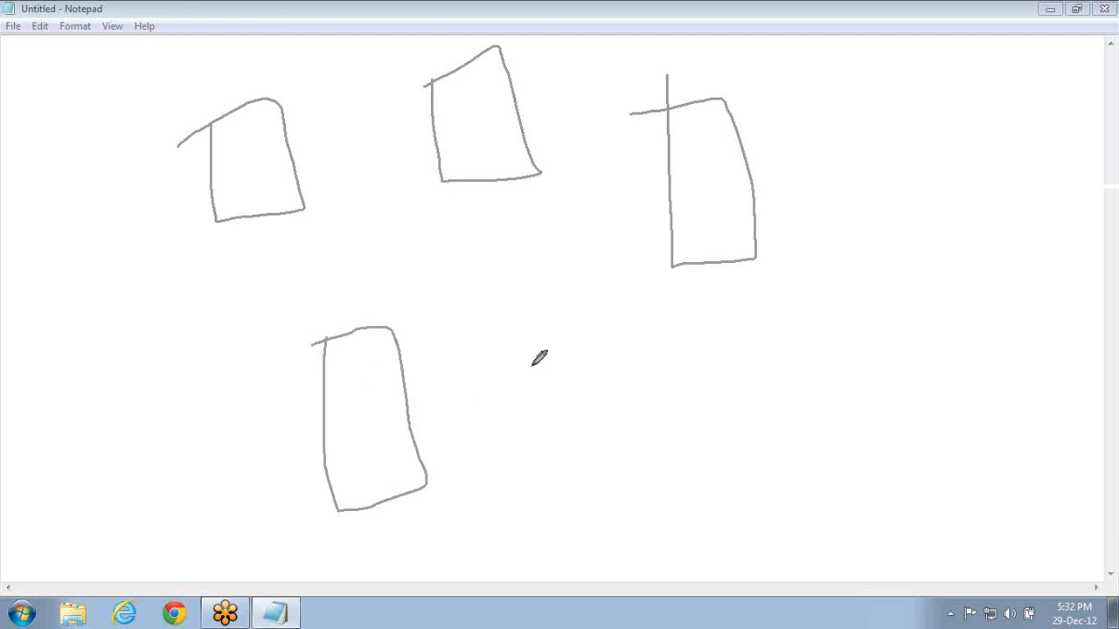
- Sketch arrows pointing at each of the four boxes, including one into the third upper box from above
{"action": "left_click_drag", "start_coordinate": [537, 363], "coordinate": [424, 408]}
{"action": "mouse_move", "coordinate": [432, 388]}
{"action": "left_mouse_down"}
{"action": "mouse_move", "coordinate": [424, 406]}
{"action": "mouse_move", "coordinate": [482, 428]}
{"action": "left_mouse_up"}
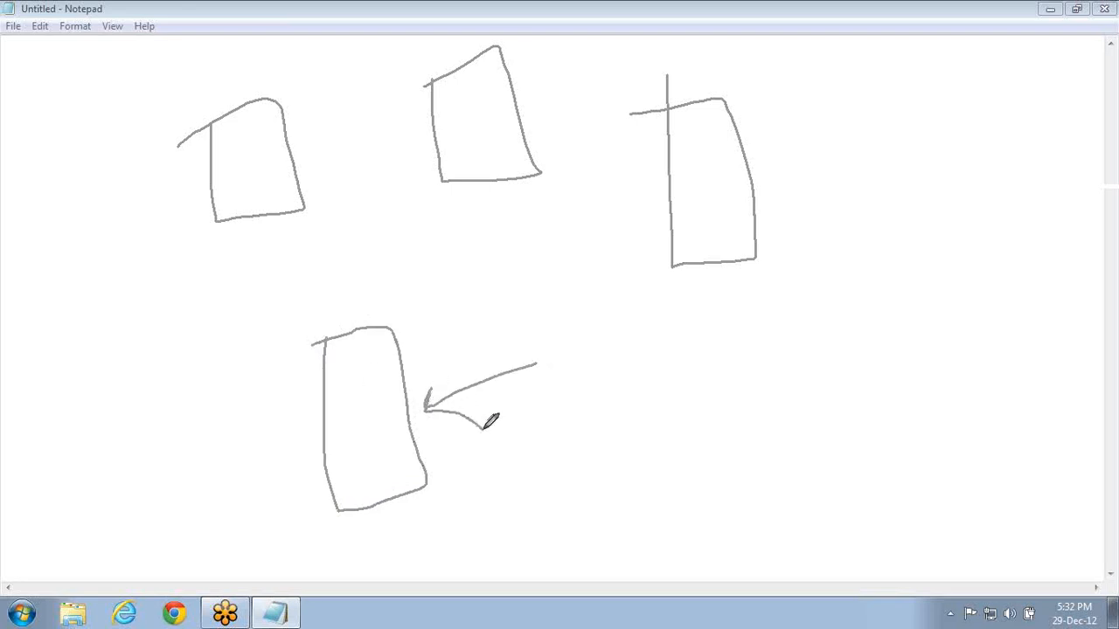
{"action": "mouse_move", "coordinate": [249, 306]}
{"action": "left_mouse_down"}
{"action": "mouse_move", "coordinate": [250, 225]}
{"action": "mouse_move", "coordinate": [262, 253]}
{"action": "left_mouse_up"}
{"action": "mouse_move", "coordinate": [458, 250]}
{"action": "left_mouse_down"}
{"action": "mouse_move", "coordinate": [468, 196]}
{"action": "mouse_move", "coordinate": [491, 217]}
{"action": "left_mouse_up"}
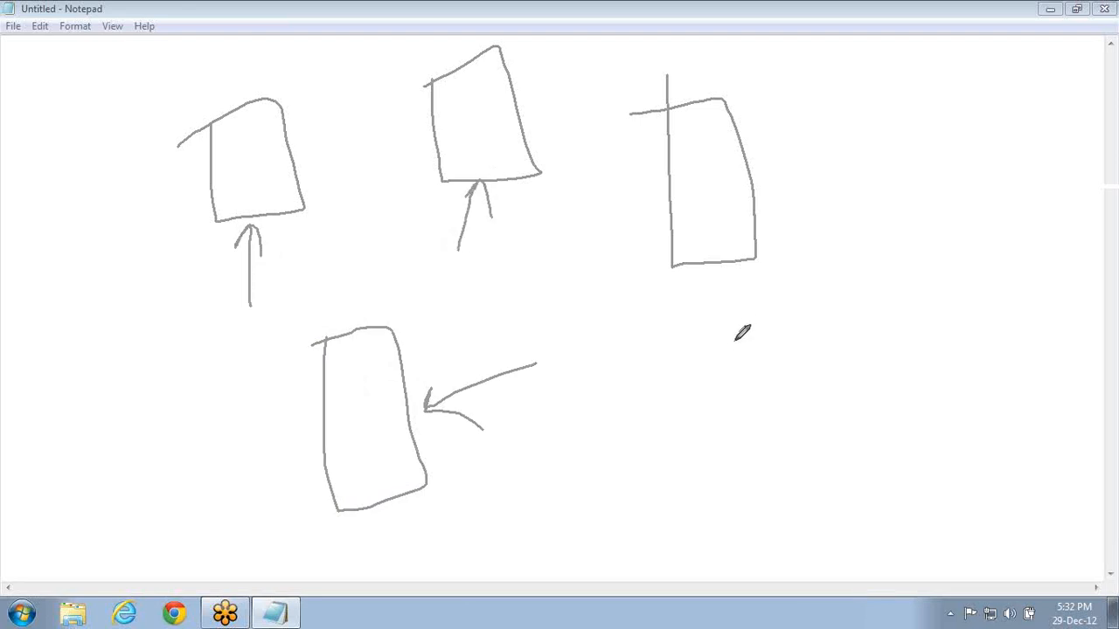
{"action": "left_click_drag", "start_coordinate": [727, 348], "coordinate": [717, 283]}
{"action": "mouse_move", "coordinate": [706, 294]}
{"action": "left_mouse_down"}
{"action": "mouse_move", "coordinate": [717, 283]}
{"action": "mouse_move", "coordinate": [741, 301]}
{"action": "left_mouse_up"}
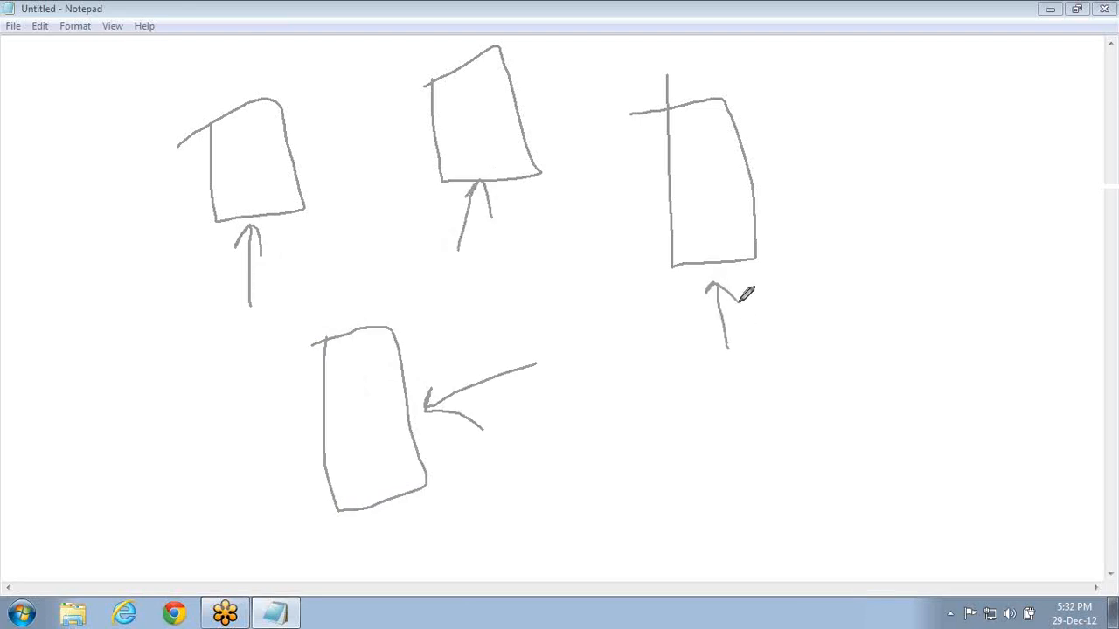
{"action": "mouse_move", "coordinate": [717, 3]}
{"action": "left_mouse_down"}
{"action": "mouse_move", "coordinate": [683, 80]}
{"action": "mouse_move", "coordinate": [715, 70]}
{"action": "left_mouse_up"}
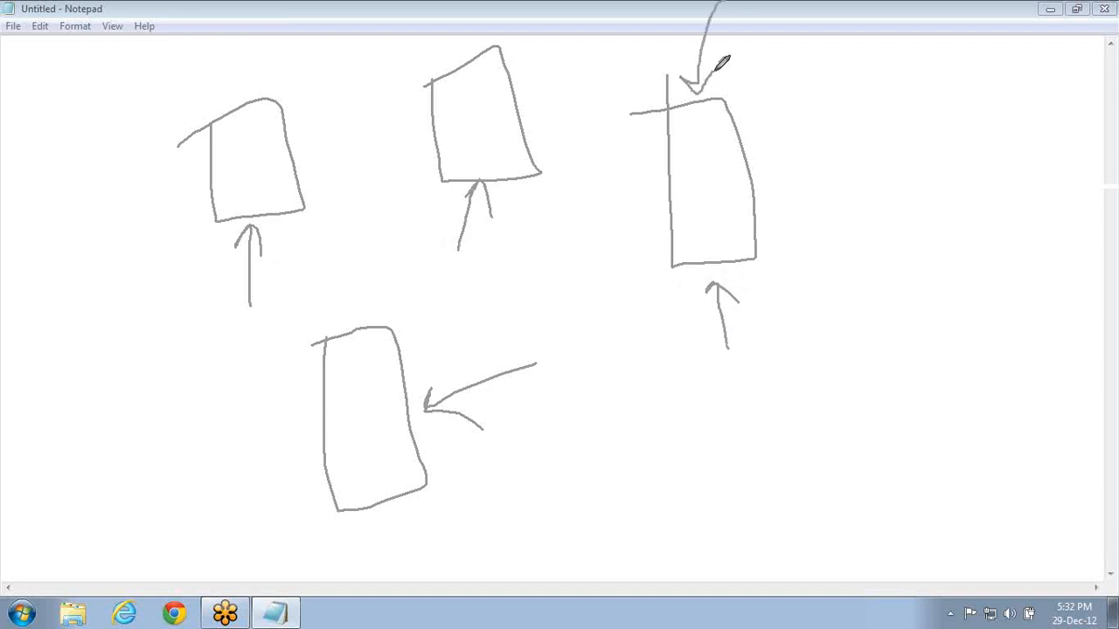
- Sketch an arrow across the lower box, a short arrow into its top edge, and curved arrows leading to the first upper box
{"action": "left_click_drag", "start_coordinate": [242, 457], "coordinate": [423, 381]}
{"action": "mouse_move", "coordinate": [349, 383]}
{"action": "left_mouse_down"}
{"action": "mouse_move", "coordinate": [411, 388]}
{"action": "mouse_move", "coordinate": [360, 497]}
{"action": "left_mouse_up"}
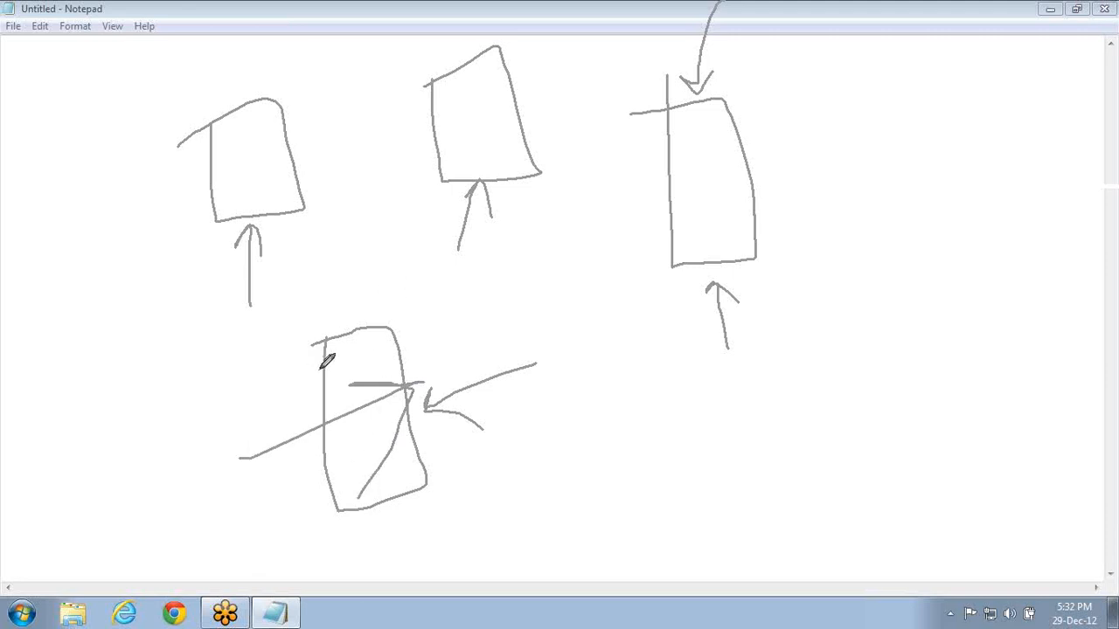
{"action": "mouse_move", "coordinate": [320, 367]}
{"action": "left_mouse_down"}
{"action": "mouse_move", "coordinate": [283, 376]}
{"action": "mouse_move", "coordinate": [189, 197]}
{"action": "mouse_move", "coordinate": [201, 185]}
{"action": "mouse_move", "coordinate": [206, 220]}
{"action": "left_mouse_up"}
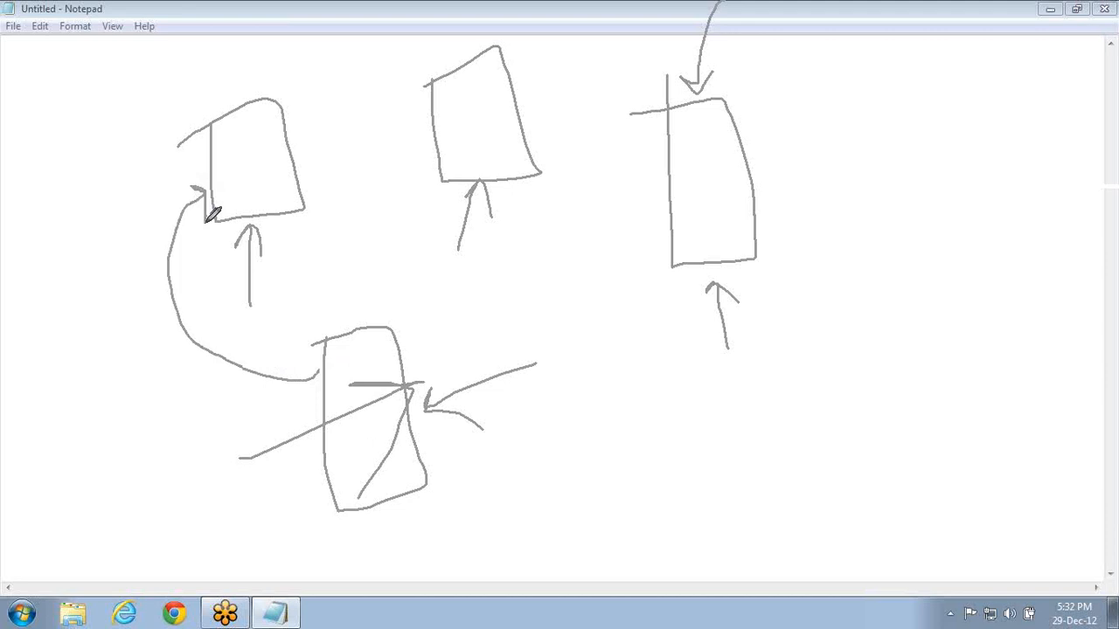
{"action": "mouse_move", "coordinate": [341, 292]}
{"action": "left_mouse_down"}
{"action": "mouse_move", "coordinate": [353, 332]}
{"action": "mouse_move", "coordinate": [362, 321]}
{"action": "left_mouse_up"}
{"action": "mouse_move", "coordinate": [319, 369]}
{"action": "left_mouse_down"}
{"action": "mouse_move", "coordinate": [169, 265]}
{"action": "mouse_move", "coordinate": [193, 192]}
{"action": "mouse_move", "coordinate": [202, 226]}
{"action": "left_mouse_up"}
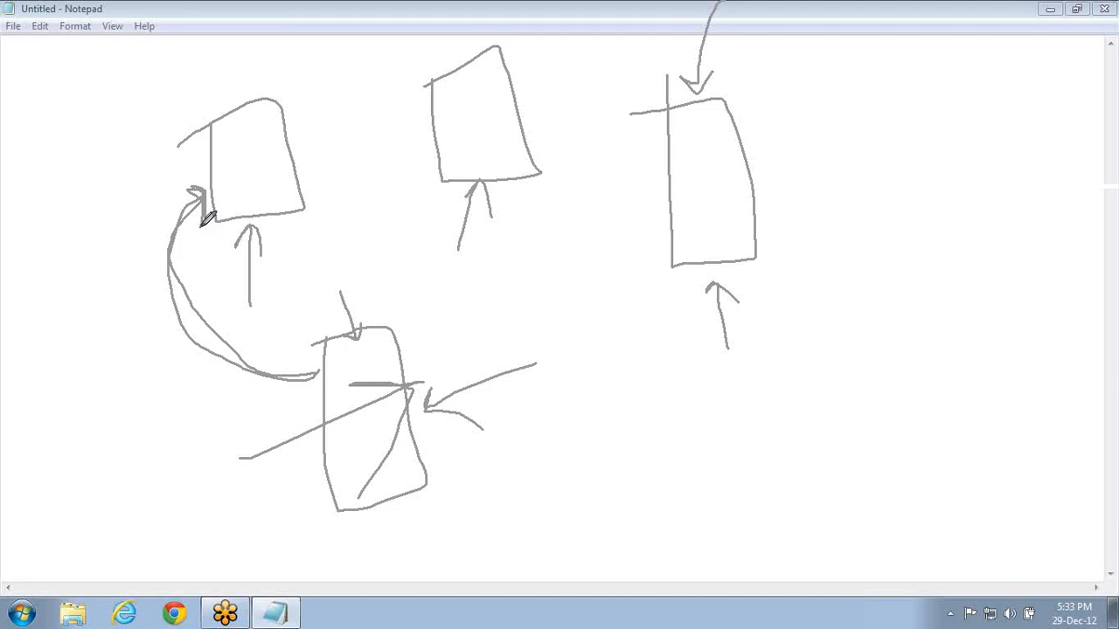
- Link the three upper boxes in sequence with arrows, and add outgoing and incoming arrows at the third box
{"action": "mouse_move", "coordinate": [289, 158]}
{"action": "left_mouse_down"}
{"action": "mouse_move", "coordinate": [428, 101]}
{"action": "mouse_move", "coordinate": [420, 138]}
{"action": "left_mouse_up"}
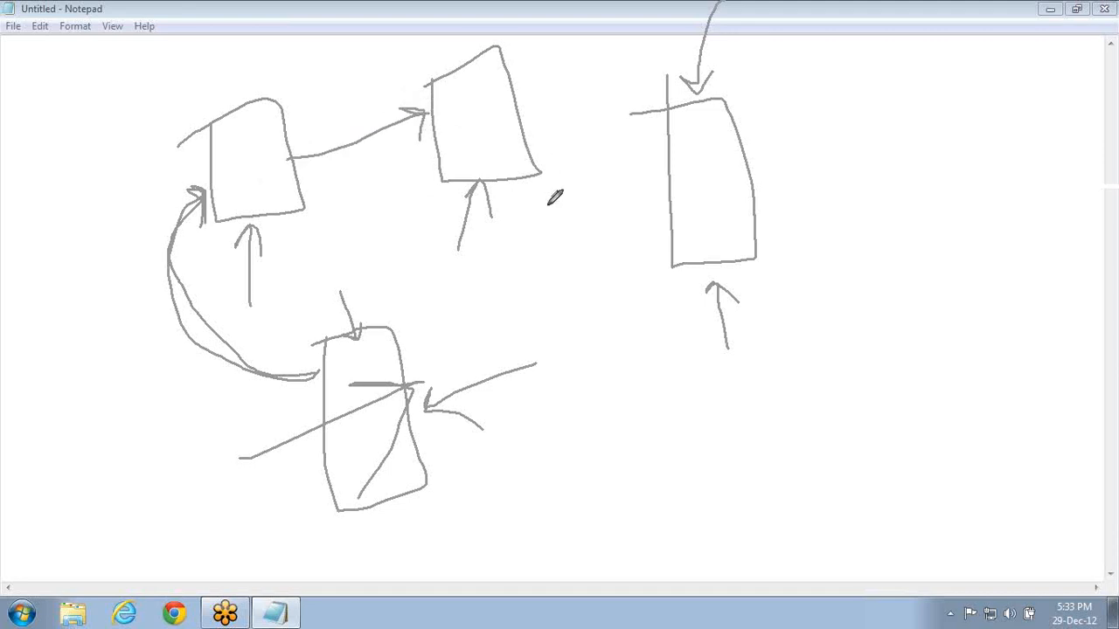
{"action": "left_click_drag", "start_coordinate": [547, 206], "coordinate": [655, 229]}
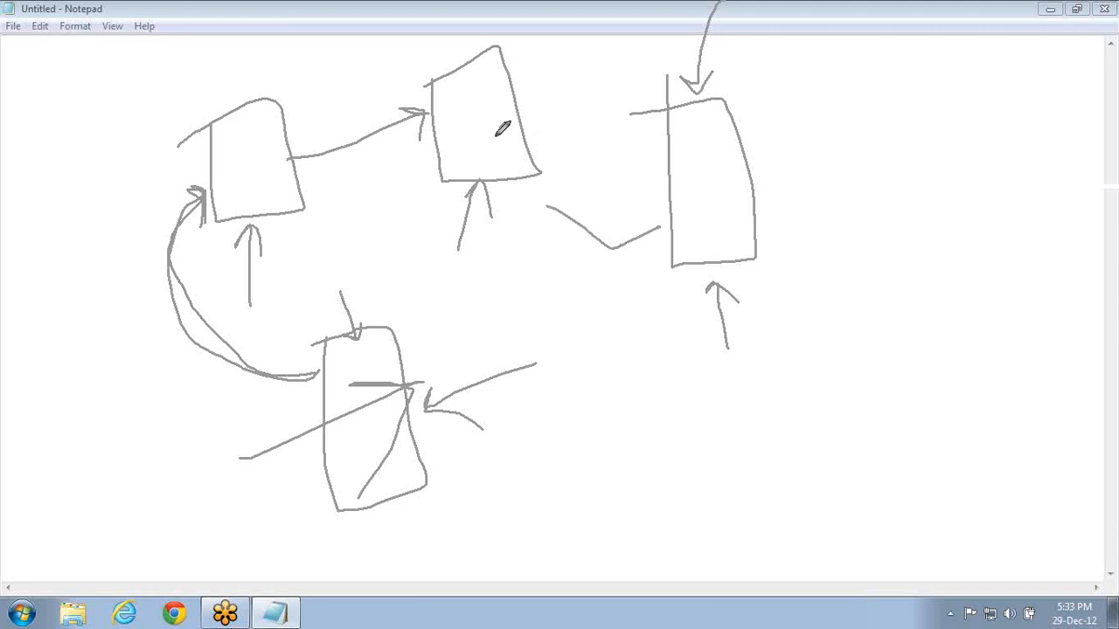
{"action": "mouse_move", "coordinate": [519, 127]}
{"action": "left_mouse_down"}
{"action": "mouse_move", "coordinate": [664, 162]}
{"action": "mouse_move", "coordinate": [652, 150]}
{"action": "mouse_move", "coordinate": [657, 180]}
{"action": "left_mouse_up"}
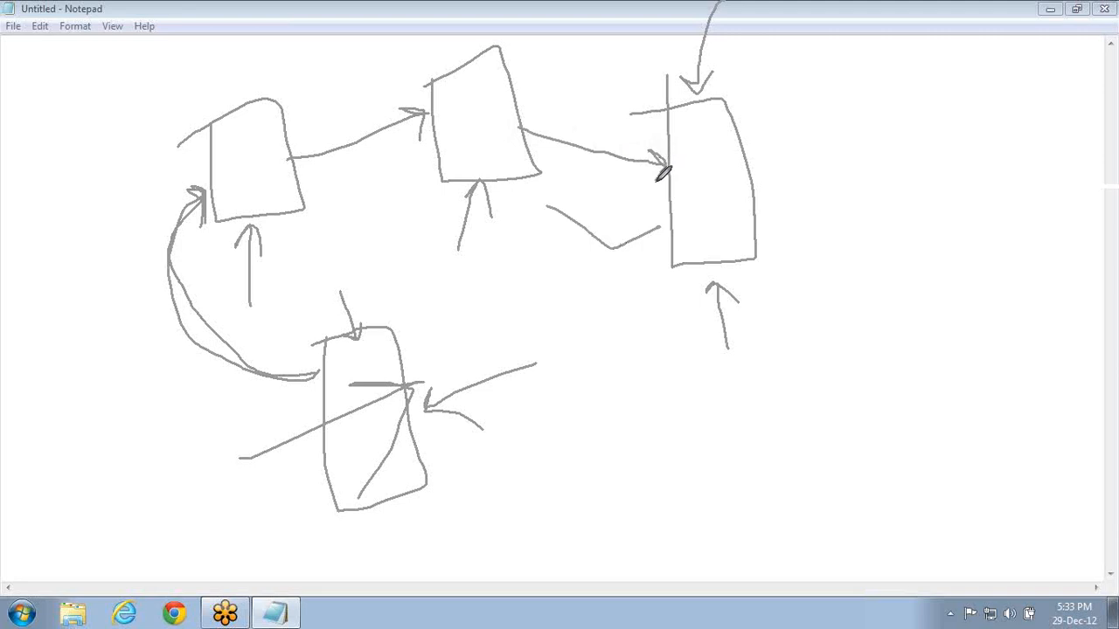
{"action": "mouse_move", "coordinate": [747, 168]}
{"action": "left_mouse_down"}
{"action": "mouse_move", "coordinate": [843, 152]}
{"action": "mouse_move", "coordinate": [827, 202]}
{"action": "left_mouse_up"}
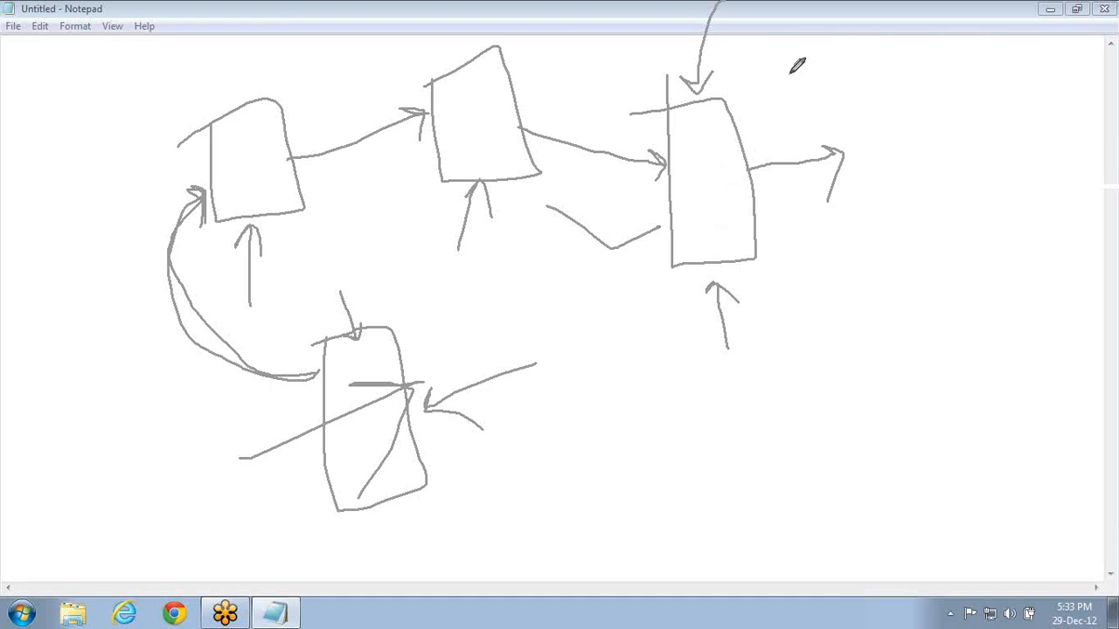
{"action": "mouse_move", "coordinate": [790, 73]}
{"action": "left_mouse_down"}
{"action": "mouse_move", "coordinate": [756, 114]}
{"action": "mouse_move", "coordinate": [768, 133]}
{"action": "left_mouse_up"}
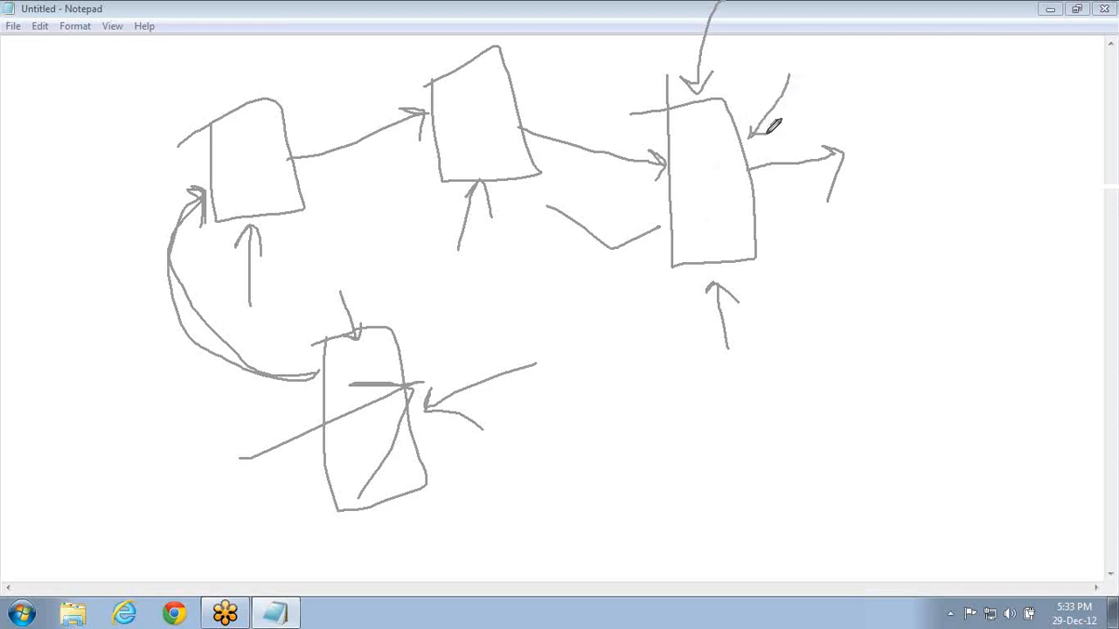
- Mark a small circled item in the lower box and sketch a second arrow chain from it through the upper boxes
{"action": "mouse_move", "coordinate": [381, 430]}
{"action": "left_mouse_down"}
{"action": "mouse_move", "coordinate": [374, 448]}
{"action": "mouse_move", "coordinate": [385, 439]}
{"action": "left_mouse_up"}
{"action": "mouse_move", "coordinate": [310, 409]}
{"action": "left_mouse_down"}
{"action": "mouse_move", "coordinate": [109, 185]}
{"action": "mouse_move", "coordinate": [175, 133]}
{"action": "mouse_move", "coordinate": [208, 133]}
{"action": "left_mouse_up"}
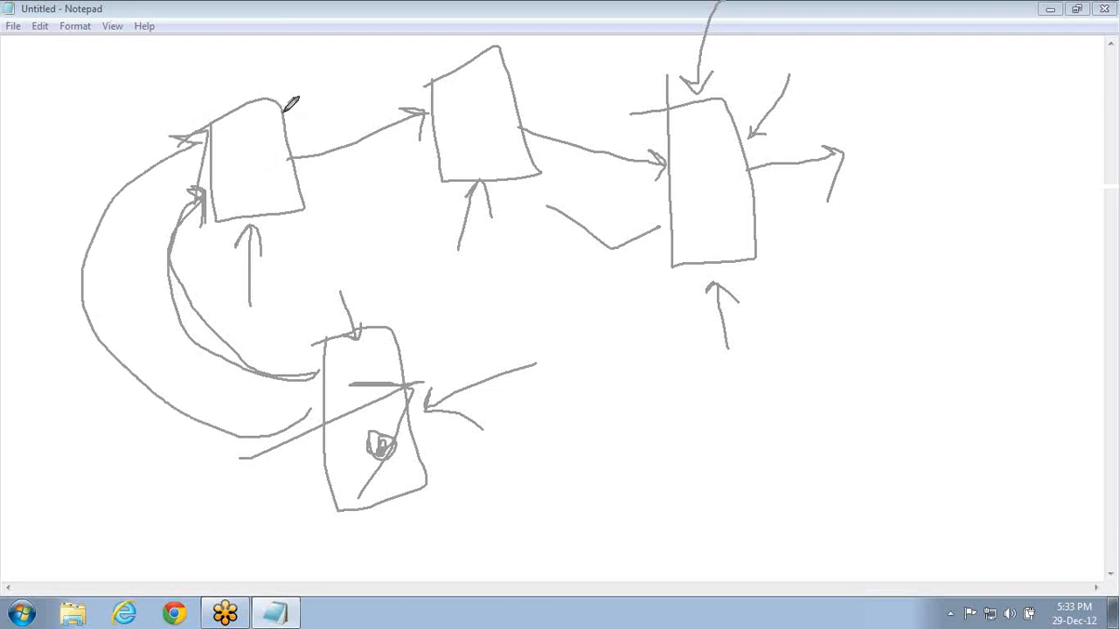
{"action": "mouse_move", "coordinate": [286, 120]}
{"action": "left_mouse_down"}
{"action": "mouse_move", "coordinate": [455, 92]}
{"action": "mouse_move", "coordinate": [420, 171]}
{"action": "left_mouse_up"}
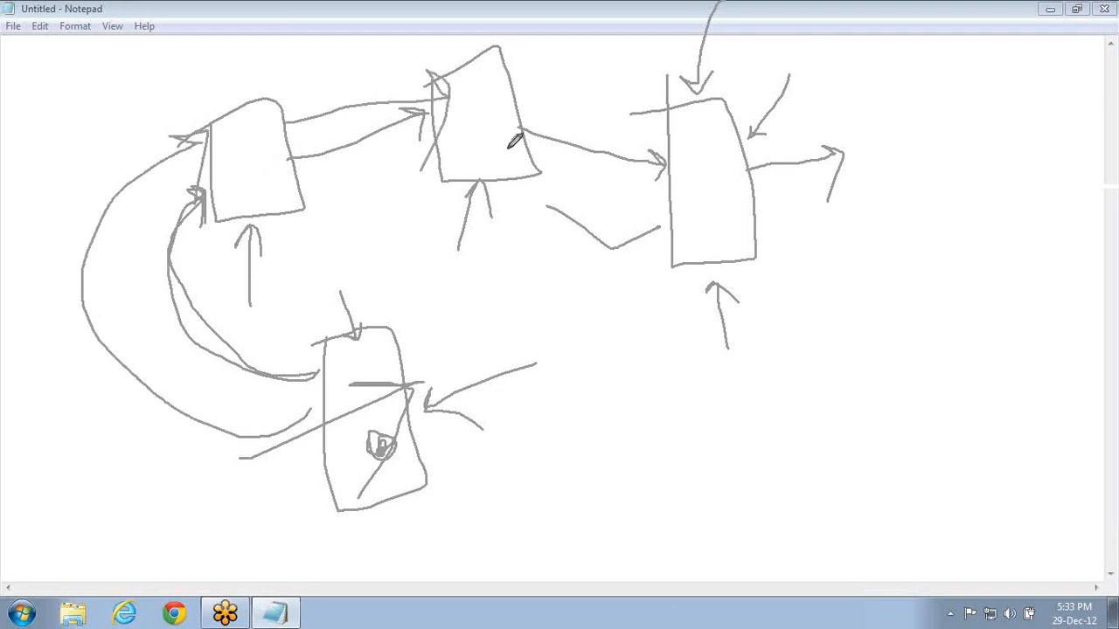
{"action": "mouse_move", "coordinate": [519, 103]}
{"action": "left_mouse_down"}
{"action": "mouse_move", "coordinate": [664, 110]}
{"action": "mouse_move", "coordinate": [669, 101]}
{"action": "mouse_move", "coordinate": [633, 126]}
{"action": "left_mouse_up"}
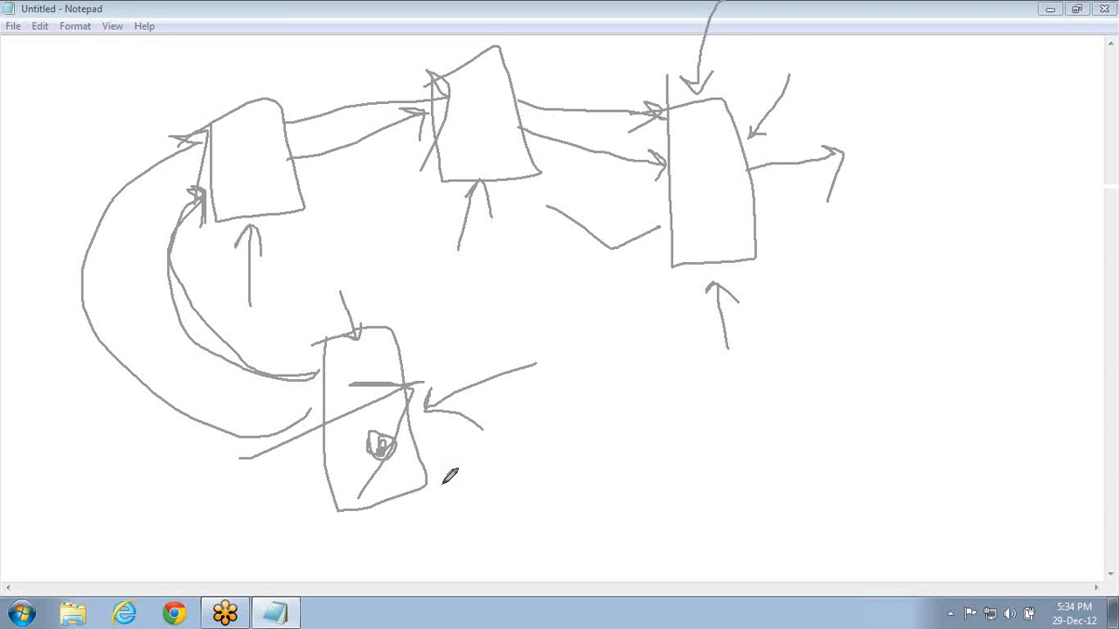
- Sketch direct arrows from the lower box to the third and first upper boxes, then clear the whole drawing
{"action": "mouse_move", "coordinate": [443, 483]}
{"action": "left_mouse_down"}
{"action": "mouse_move", "coordinate": [491, 493]}
{"action": "mouse_move", "coordinate": [652, 267]}
{"action": "mouse_move", "coordinate": [640, 276]}
{"action": "mouse_move", "coordinate": [672, 420]}
{"action": "left_mouse_up"}
{"action": "left_click_drag", "start_coordinate": [426, 272], "coordinate": [395, 351]}
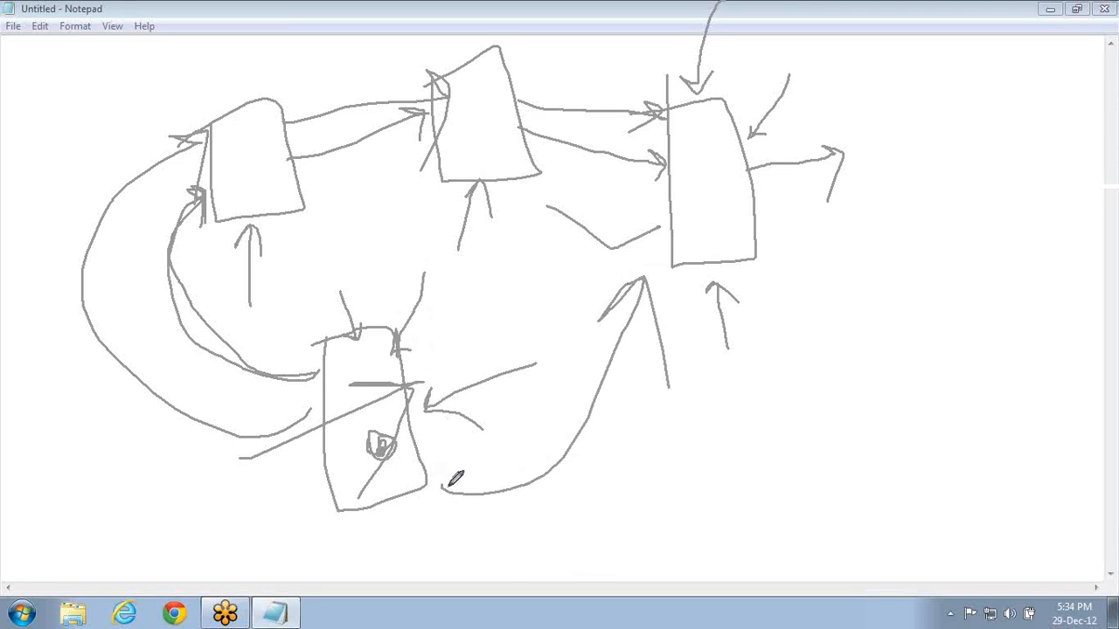
{"action": "mouse_move", "coordinate": [454, 479]}
{"action": "left_mouse_down"}
{"action": "mouse_move", "coordinate": [560, 450]}
{"action": "mouse_move", "coordinate": [655, 252]}
{"action": "mouse_move", "coordinate": [688, 365]}
{"action": "left_mouse_up"}
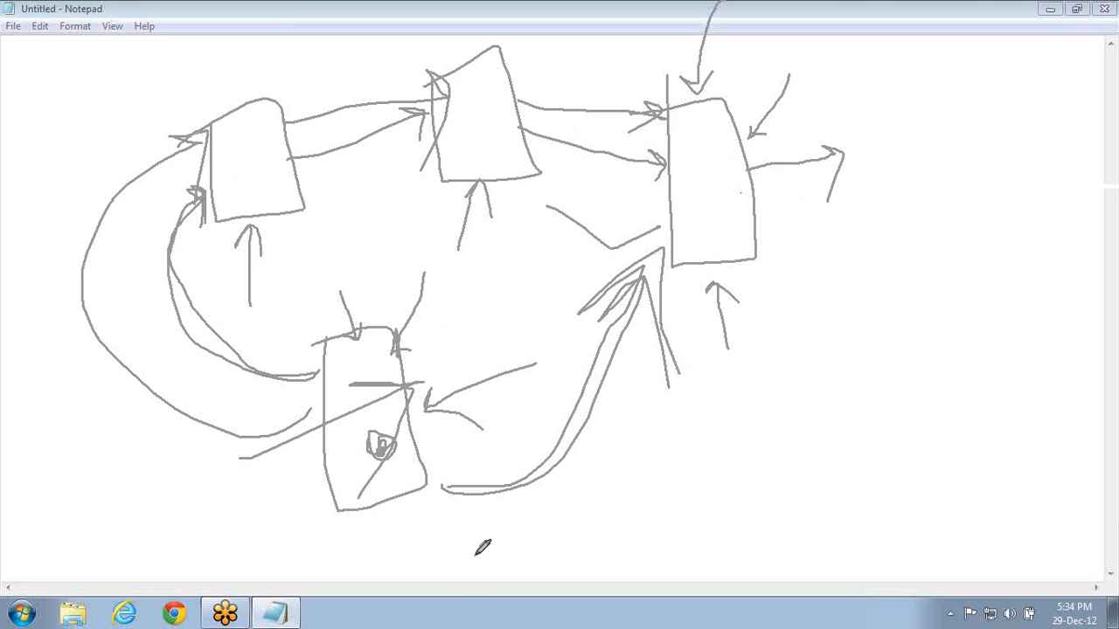
{"action": "mouse_move", "coordinate": [448, 543]}
{"action": "left_mouse_down"}
{"action": "mouse_move", "coordinate": [198, 416]}
{"action": "mouse_move", "coordinate": [265, 230]}
{"action": "mouse_move", "coordinate": [265, 305]}
{"action": "left_mouse_up"}
{"action": "mouse_move", "coordinate": [445, 488]}
{"action": "left_mouse_down"}
{"action": "mouse_move", "coordinate": [472, 496]}
{"action": "mouse_move", "coordinate": [679, 350]}
{"action": "mouse_move", "coordinate": [692, 296]}
{"action": "mouse_move", "coordinate": [706, 294]}
{"action": "left_mouse_up"}
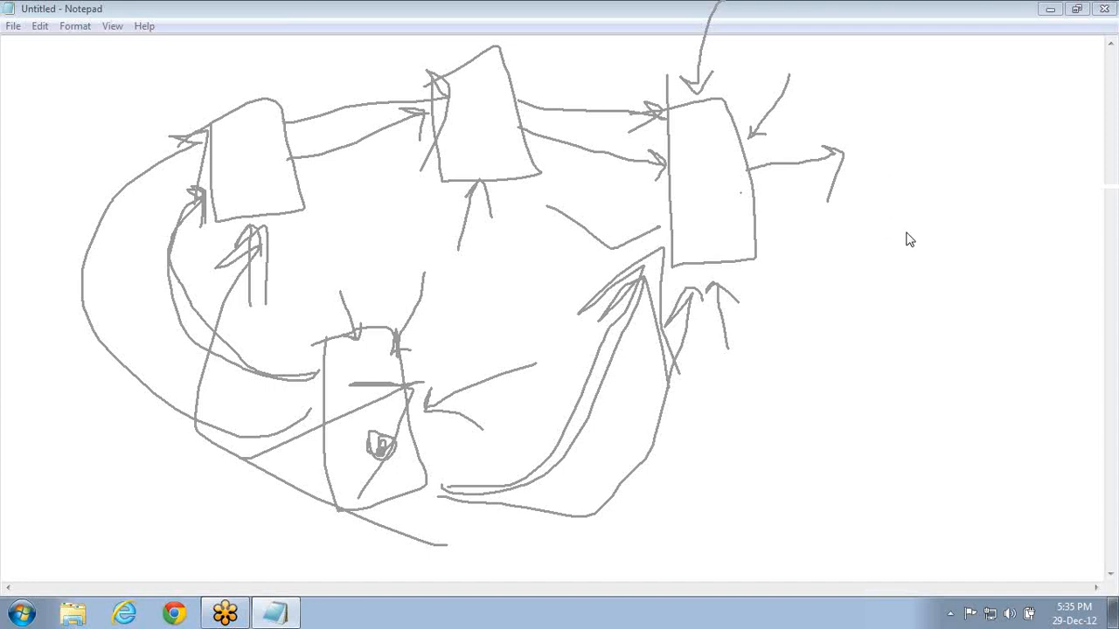
{"action": "key", "text": "Escape"}
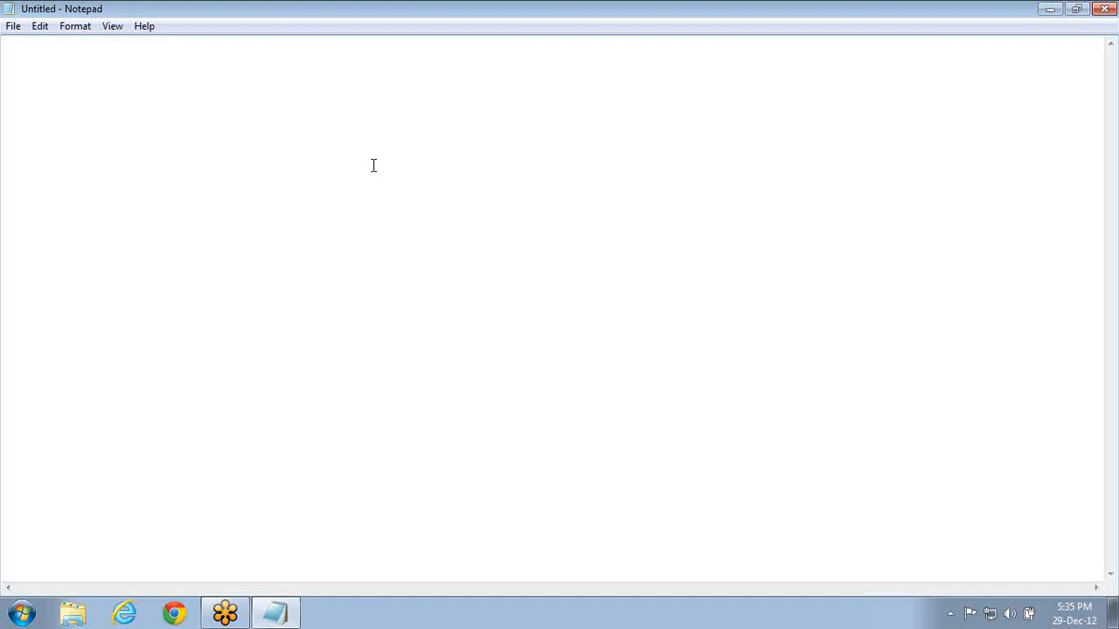
- Write "1) Backup and restore" as the first line of the list
{"action": "type", "text": "1) Copy"}
{"action": "key", "text": "BackSpace"}
{"action": "key", "text": "BackSpace"}
{"action": "key", "text": "BackSpace"}
{"action": "key", "text": "BackSpace"}
{"action": "type", "text": "Backup and restore"}
{"action": "key", "text": "Return"}
- Add the list lines "2) Direct Deploy" and "3) Copy solution and deploy"
{"action": "type", "text": "2) "}
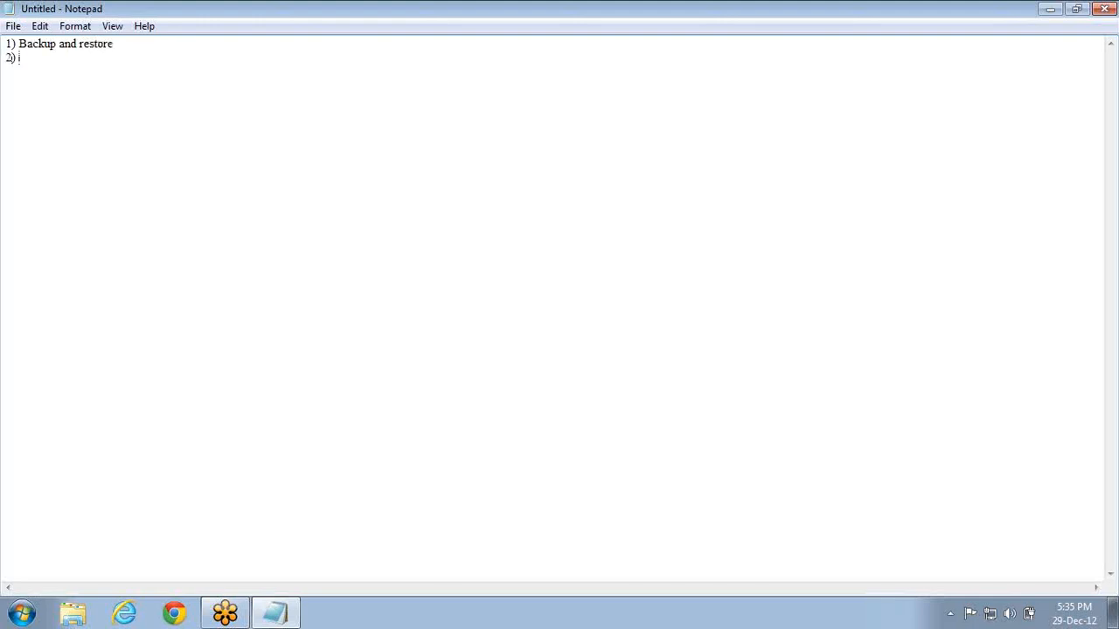
{"action": "type", "text": "Direct Deploy"}
{"action": "key", "text": "Return"}
{"action": "type", "text": "3) Copy solution and deplot"}
{"action": "key", "text": "BackSpace"}
{"action": "key", "text": "BackSpace"}
{"action": "type", "text": "oy"}
{"action": "key", "text": "Return"}
- Add the list line "4) Copy Analysis services DB file and deploy"
{"action": "type", "text": "4)"}
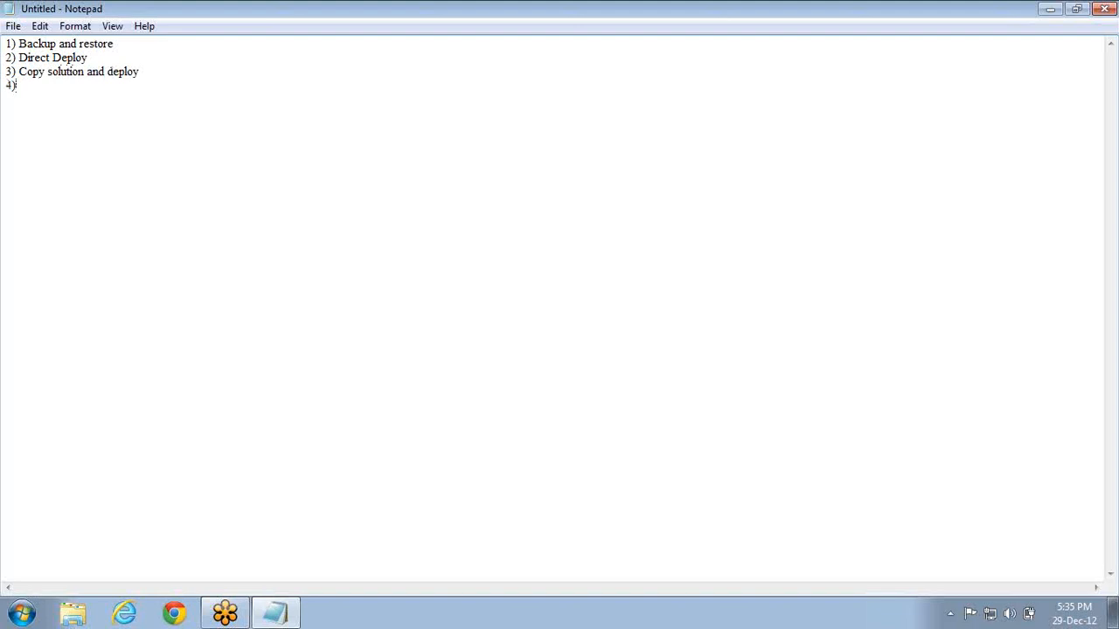
{"action": "type", "text": " Copy Analysis services Wiz"}
{"action": "key", "text": "BackSpace"}
{"action": "key", "text": "BackSpace"}
{"action": "key", "text": "BackSpace"}
{"action": "key", "text": "BackSpace"}
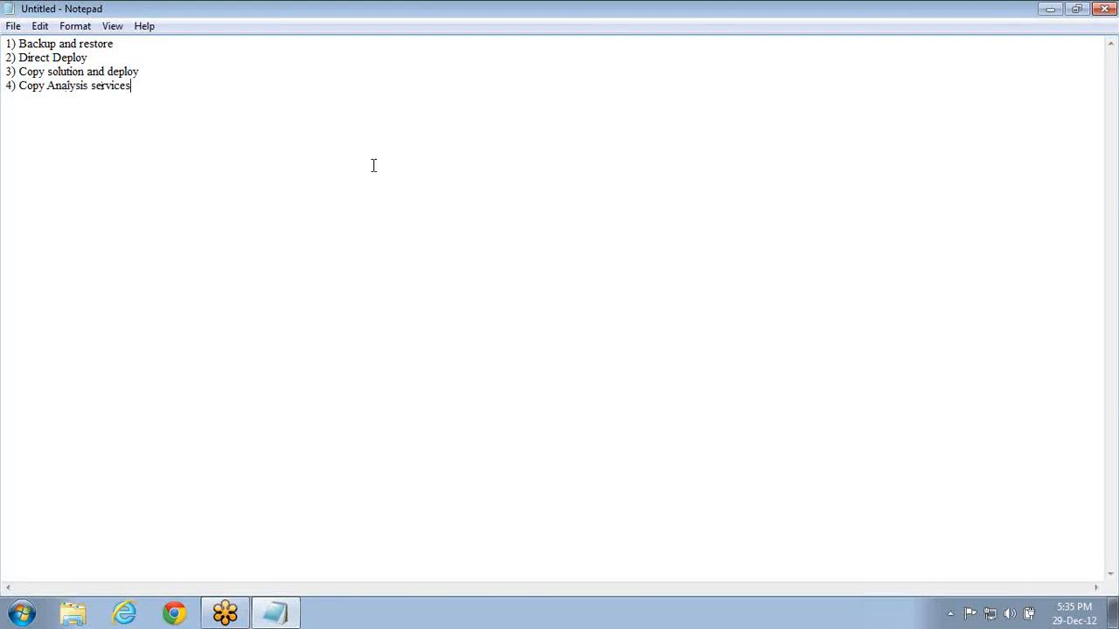
{"action": "type", "text": "DB file and deploy"}
{"action": "key", "text": "Return"}
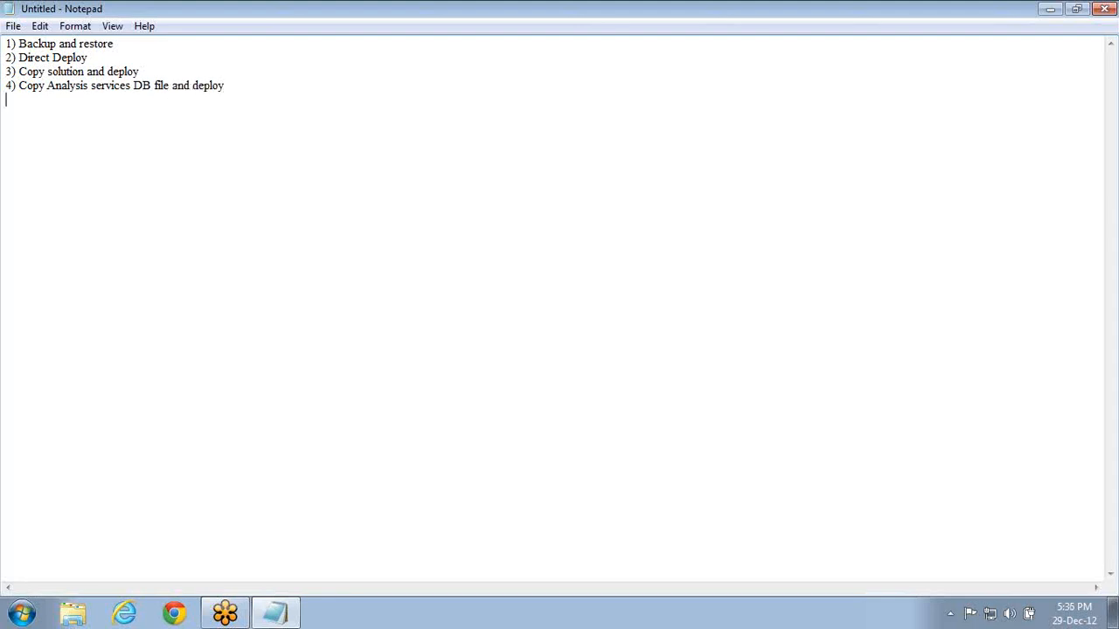
- Add "5) Sync" as the fifth list line and select that line
{"action": "type", "text": "5) Sync"}
{"action": "key", "text": "Down"}
{"action": "key", "text": "shift+Home"}
- Open SQL Server Configuration Manager from the Microsoft SQL Server 2008 R2 configuration tools
{"action": "left_click", "coordinate": [22, 611]}
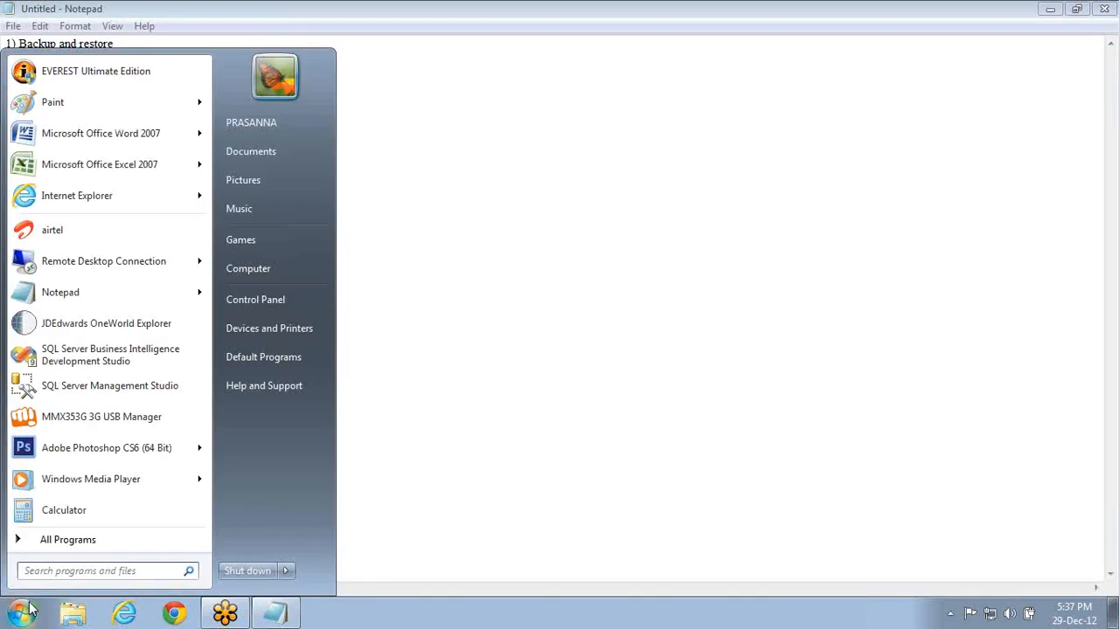
{"action": "left_click", "coordinate": [109, 549]}
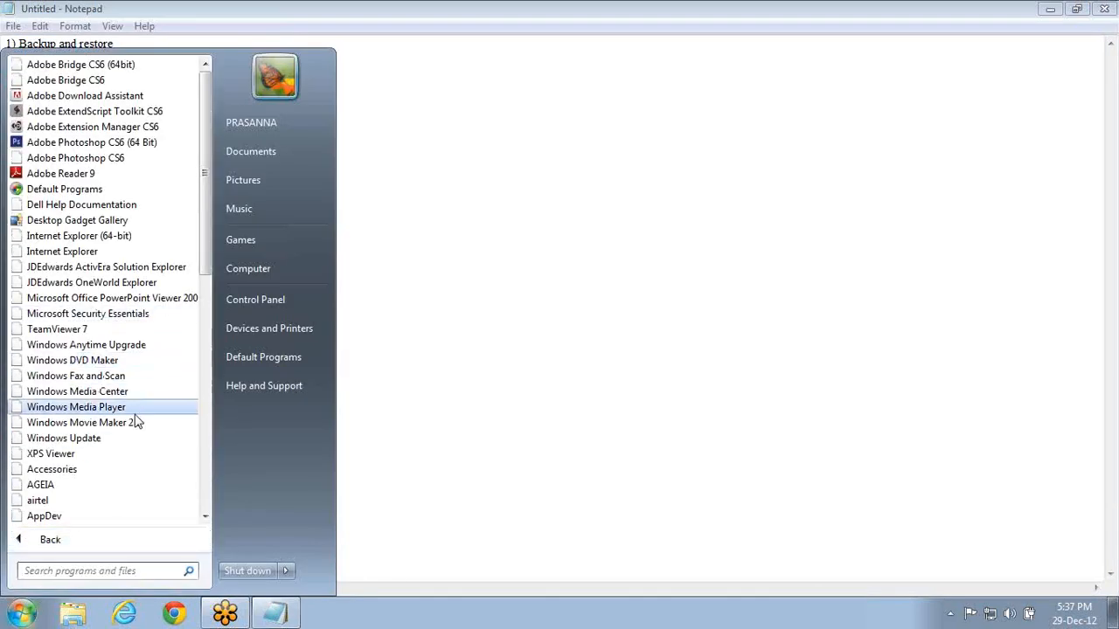
{"action": "left_click", "coordinate": [205, 350]}
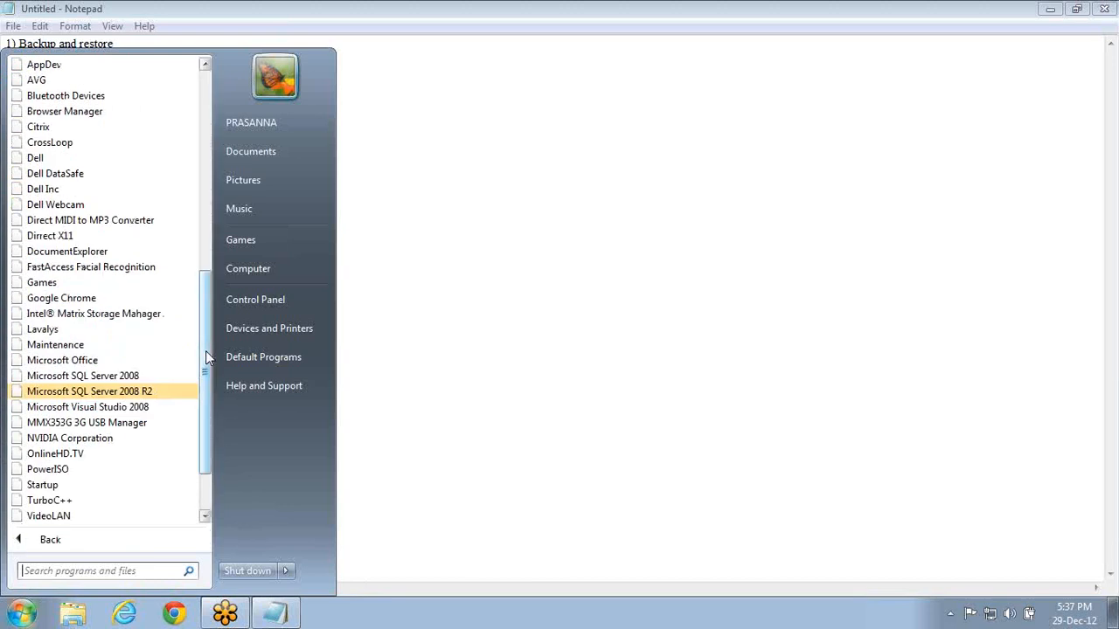
{"action": "left_click", "coordinate": [153, 393]}
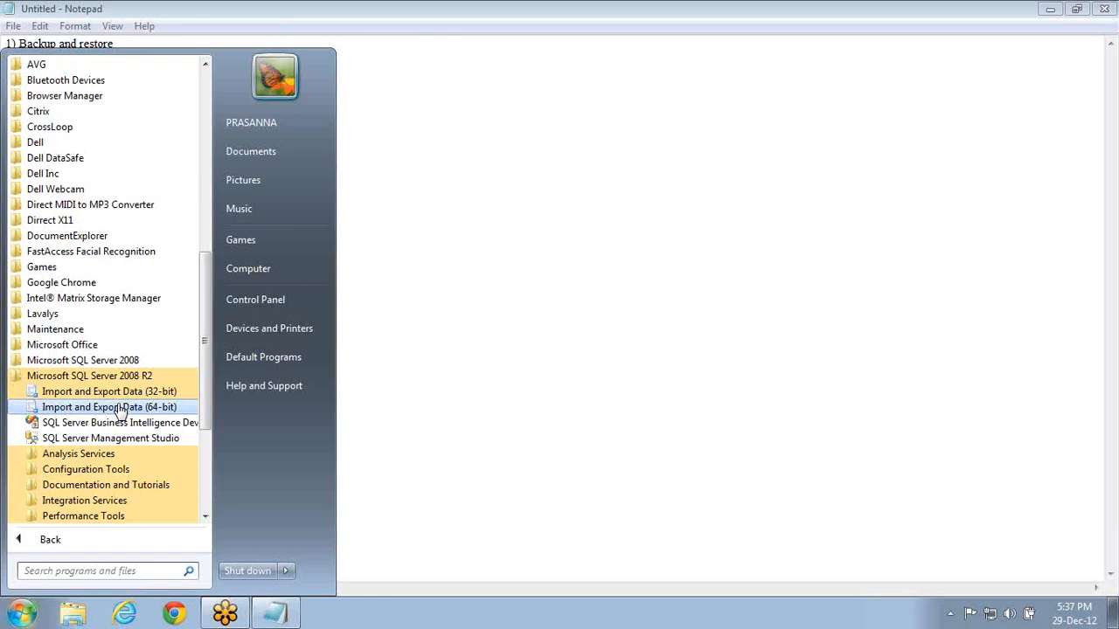
{"action": "left_click", "coordinate": [102, 471]}
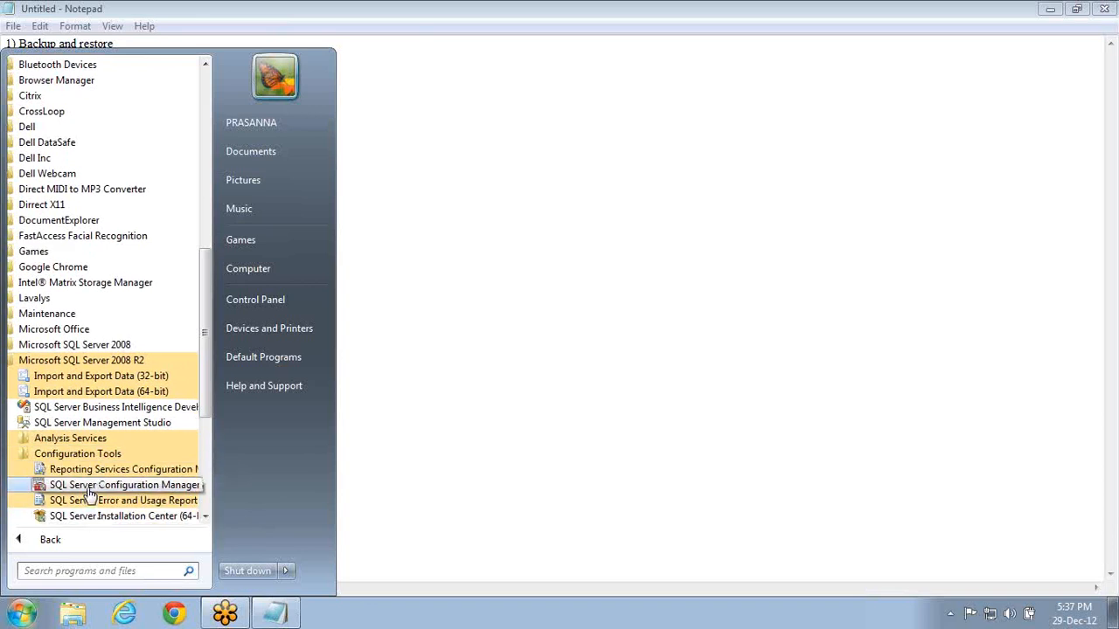
{"action": "left_click", "coordinate": [89, 489]}
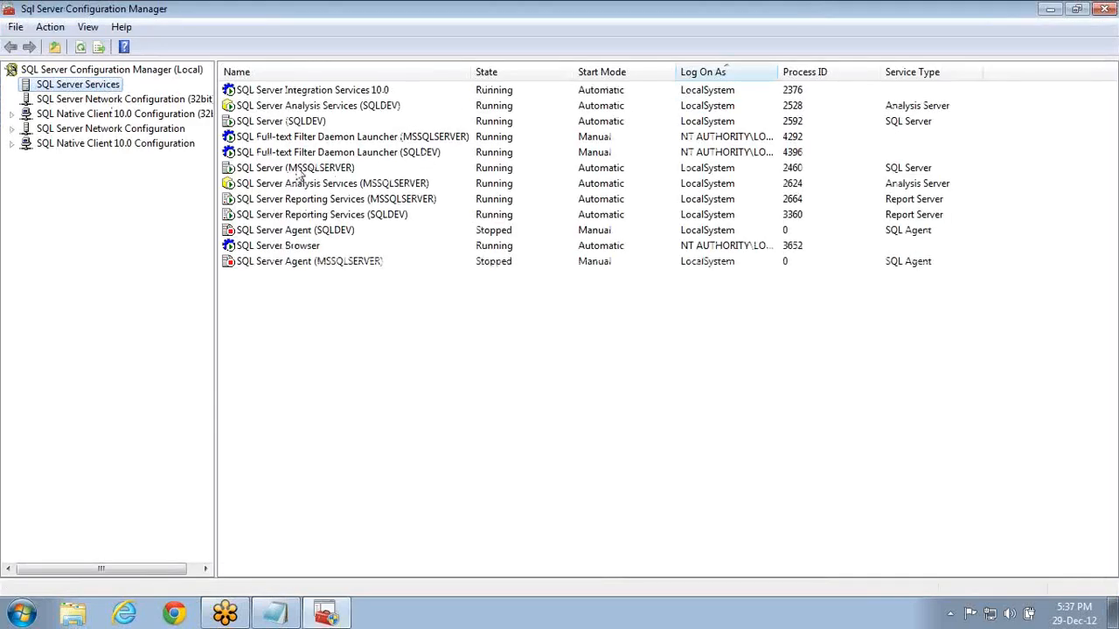
- Examine the SQL Server and SQL Server Analysis Services entries for the MSSQLSERVER and SQLDEV instances
{"action": "left_click", "coordinate": [295, 170]}
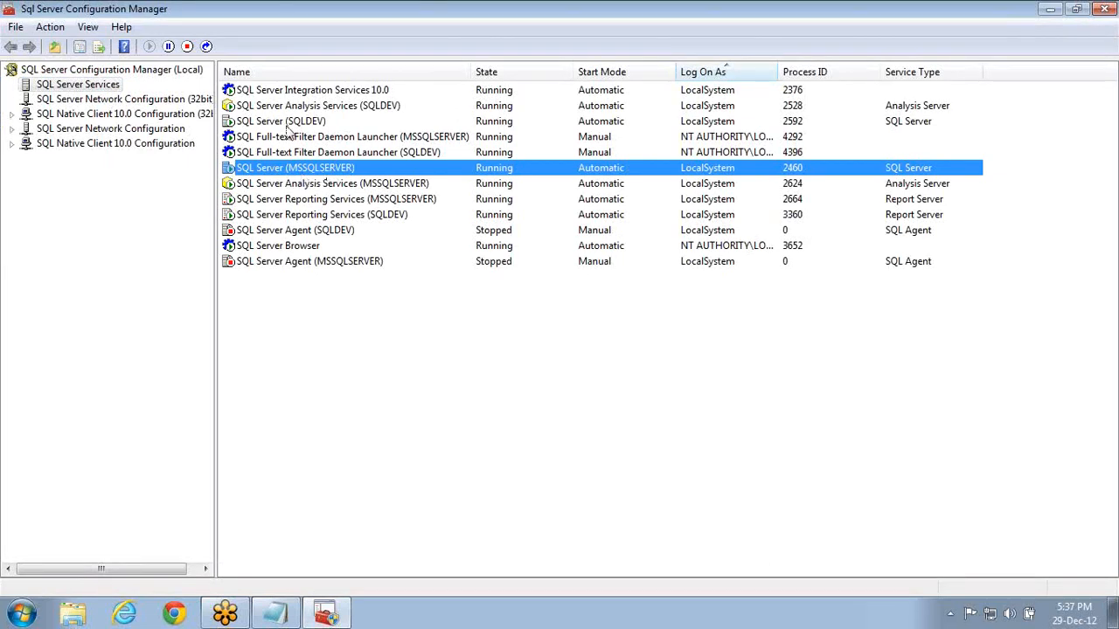
{"action": "left_click", "coordinate": [305, 123]}
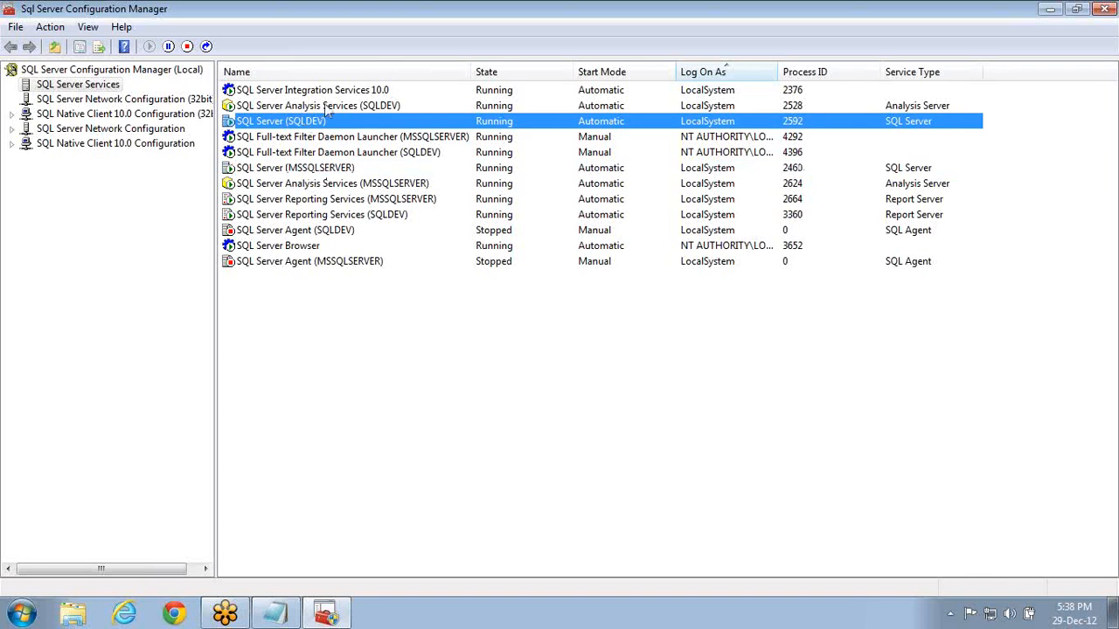
{"action": "left_click", "coordinate": [328, 109]}
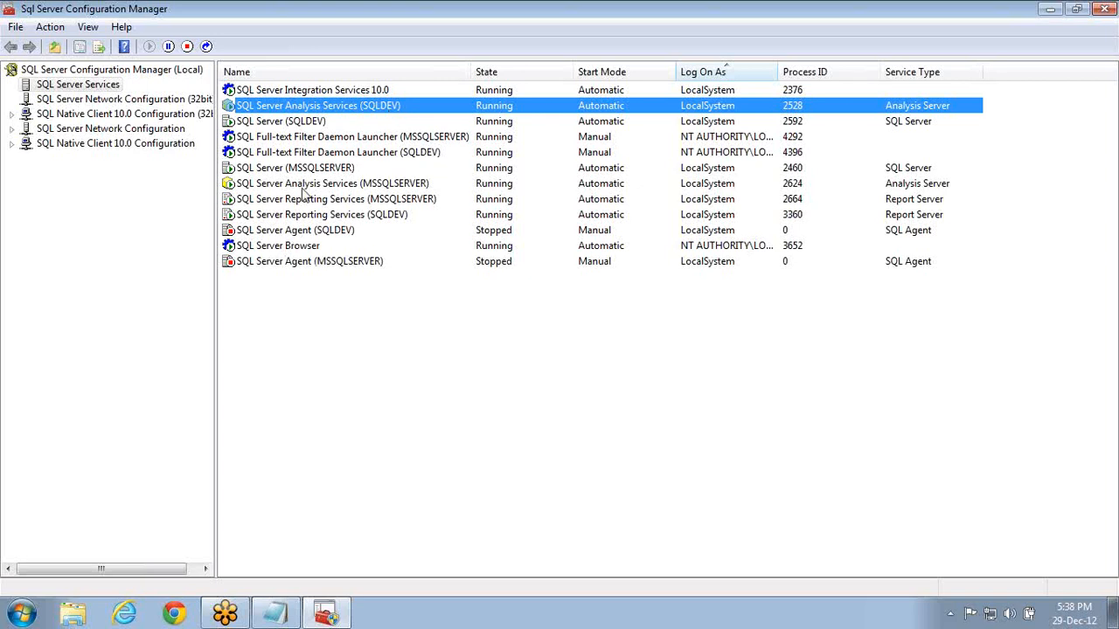
{"action": "left_click", "coordinate": [357, 189]}
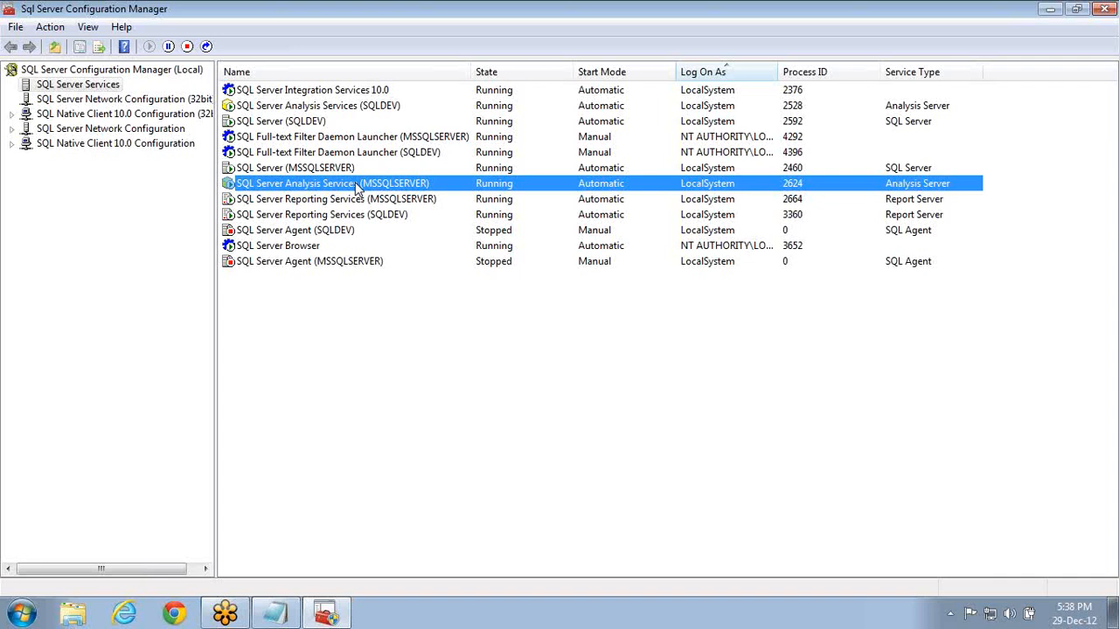
{"action": "left_click", "coordinate": [374, 111]}
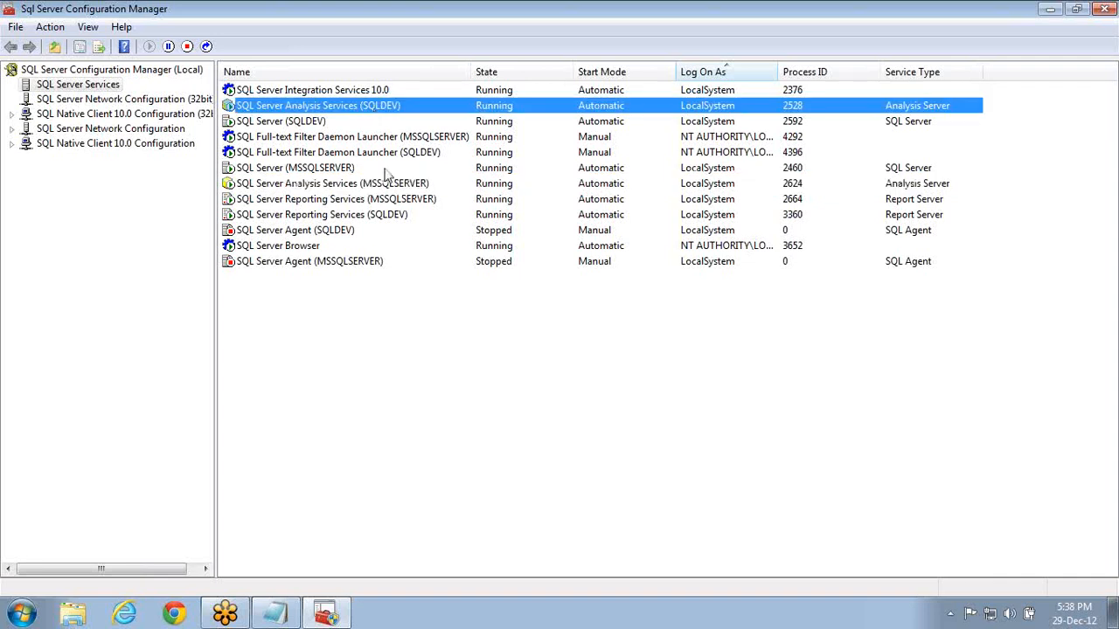
- Compare the MSSQLSERVER and SQLDEV Analysis Services entries, and close SQL Server Configuration Manager
{"action": "left_click", "coordinate": [383, 199]}
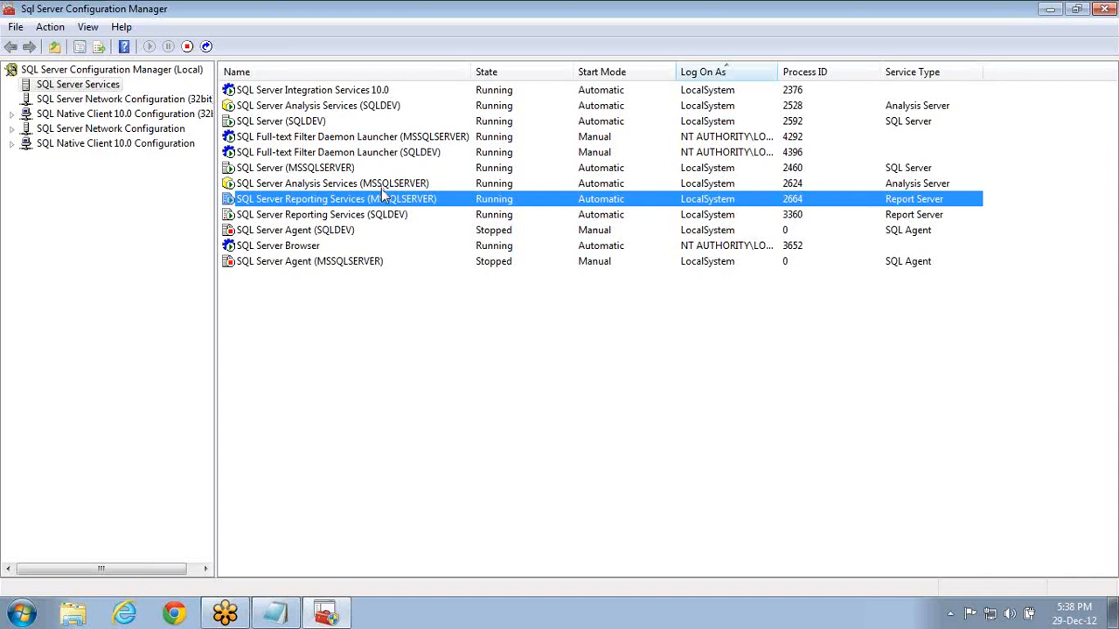
{"action": "key", "text": "Up"}
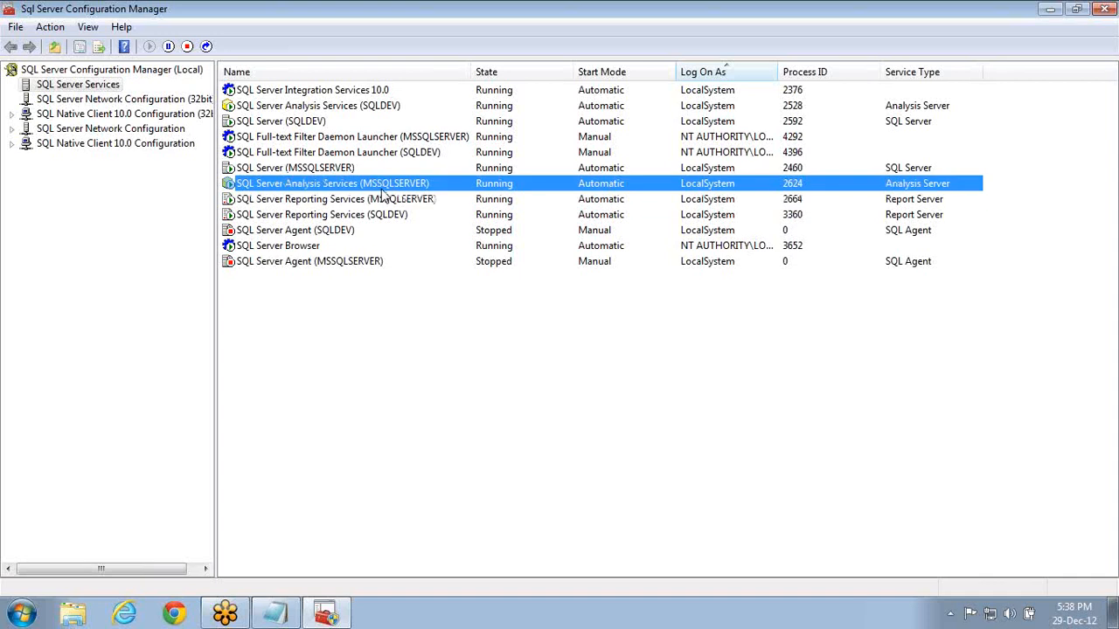
{"action": "left_click", "coordinate": [380, 106]}
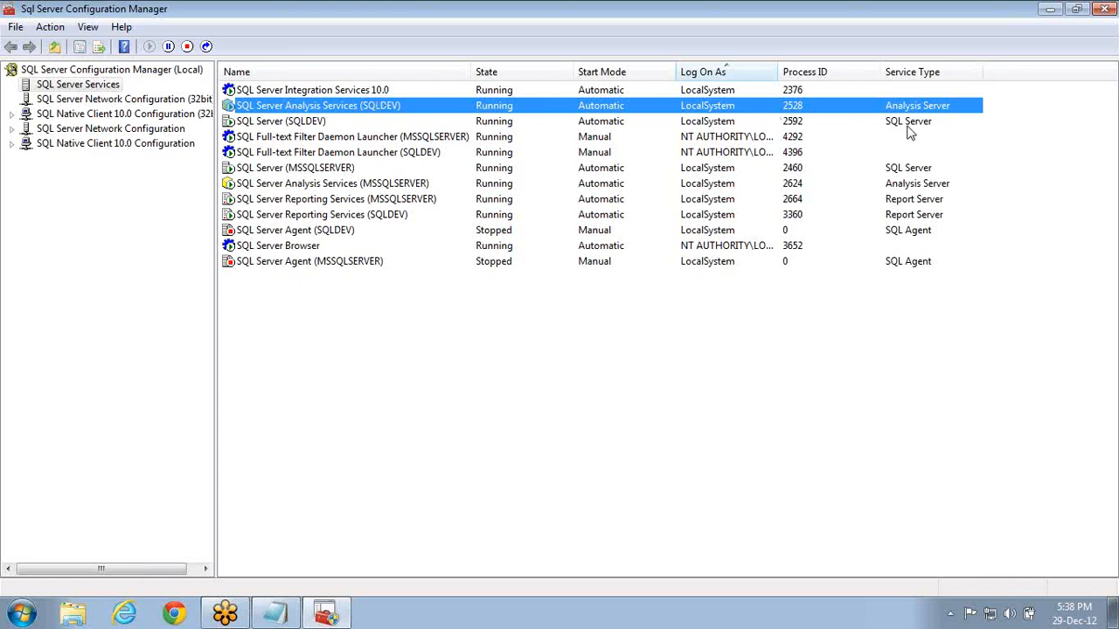
{"action": "key", "text": "alt+Tab"}
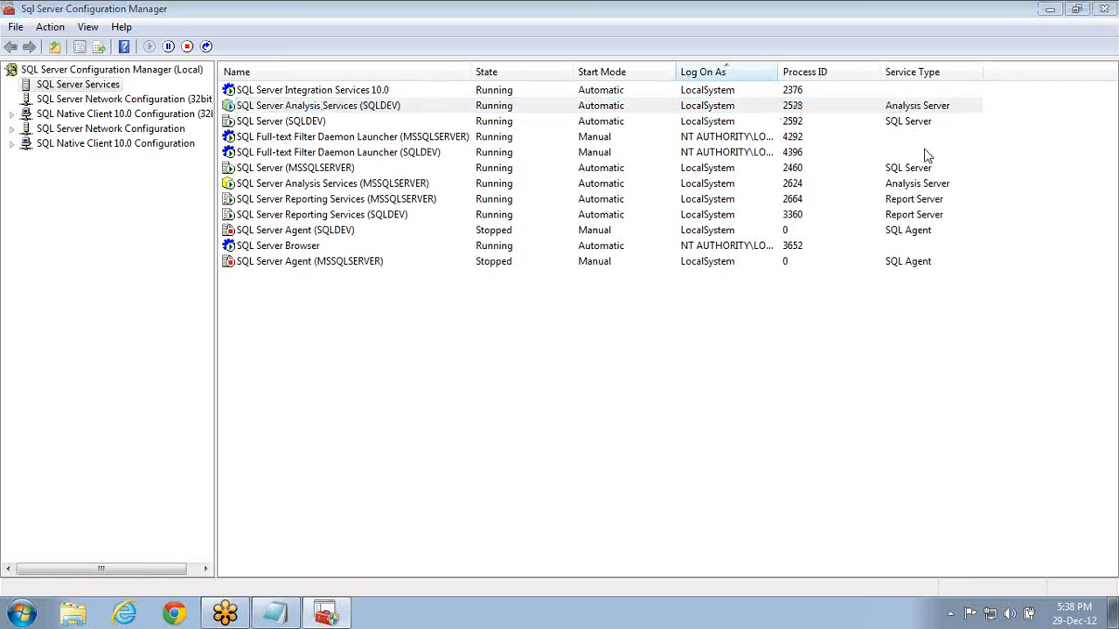
{"action": "left_click", "coordinate": [675, 13]}
{"action": "right_click", "coordinate": [675, 13]}
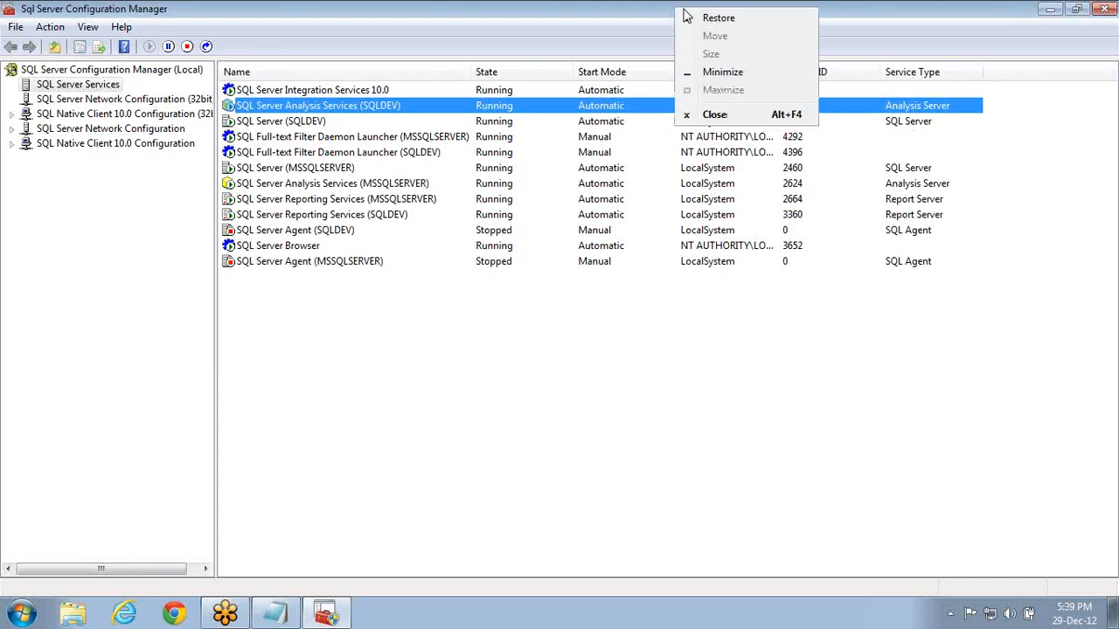
{"action": "left_click", "coordinate": [721, 118]}
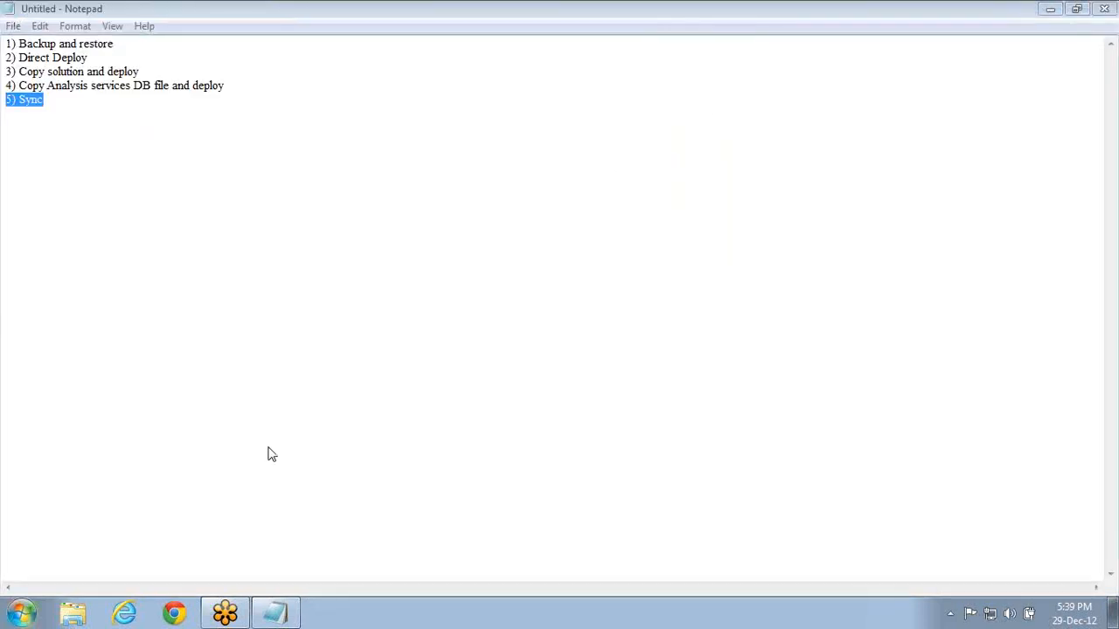
- Open the OS (C:) drive in Windows Explorer
{"action": "key", "text": "super"}
{"action": "left_click", "coordinate": [262, 270]}
{"action": "left_click", "coordinate": [172, 140]}
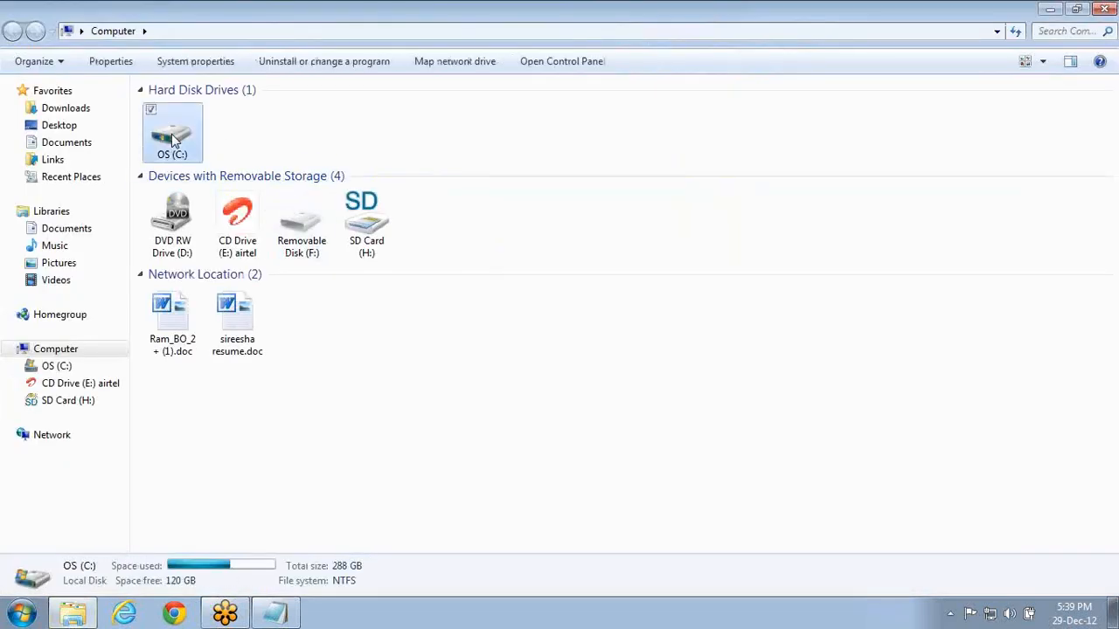
{"action": "double_click", "coordinate": [172, 139]}
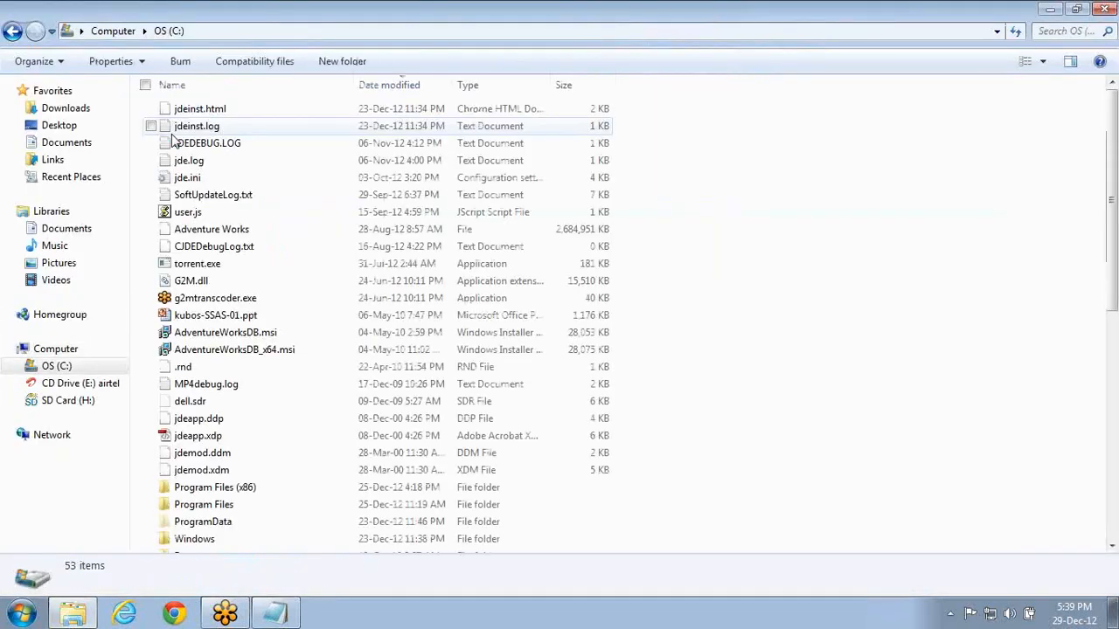
{"action": "double_click", "coordinate": [215, 488]}
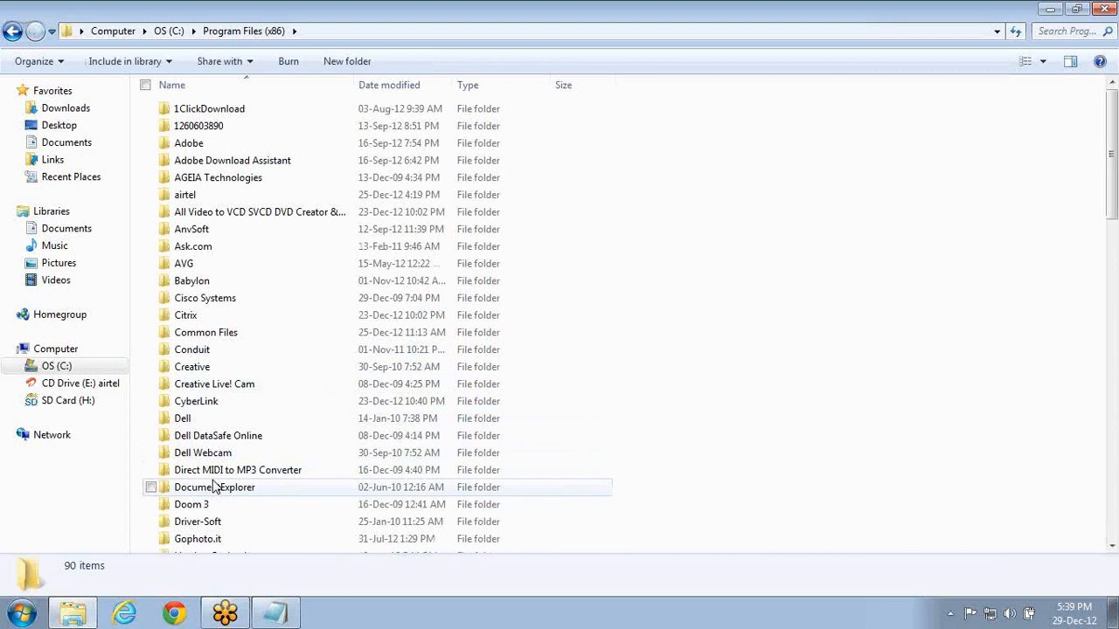
{"action": "left_click", "coordinate": [209, 470]}
{"action": "key", "text": "m"}
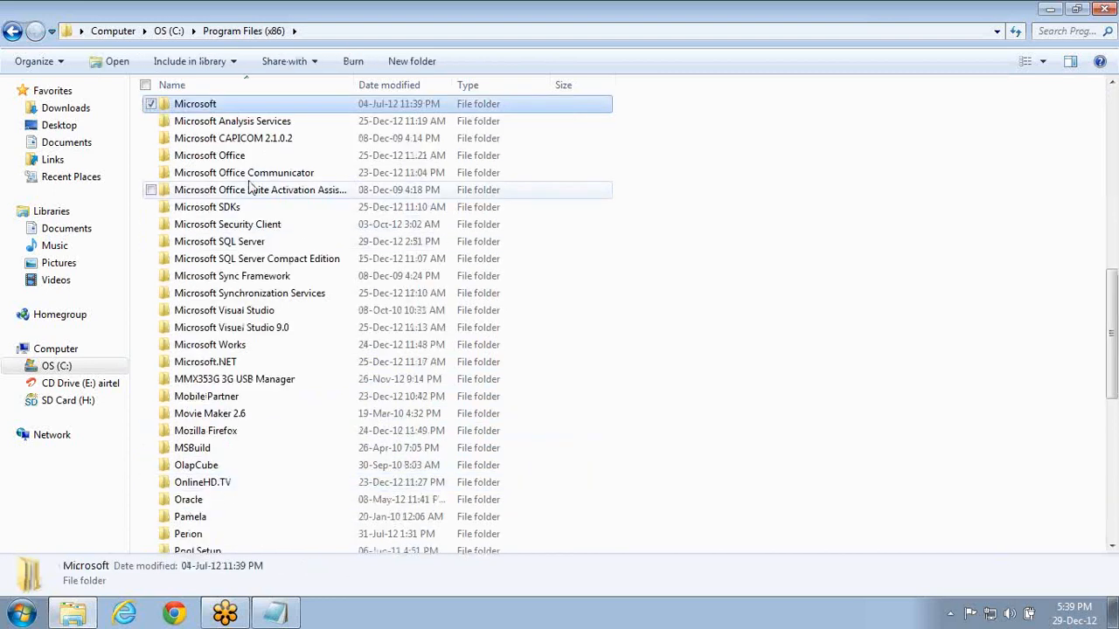
{"action": "double_click", "coordinate": [252, 241]}
{"action": "key", "text": "BackSpace"}
{"action": "key", "text": "BackSpace"}
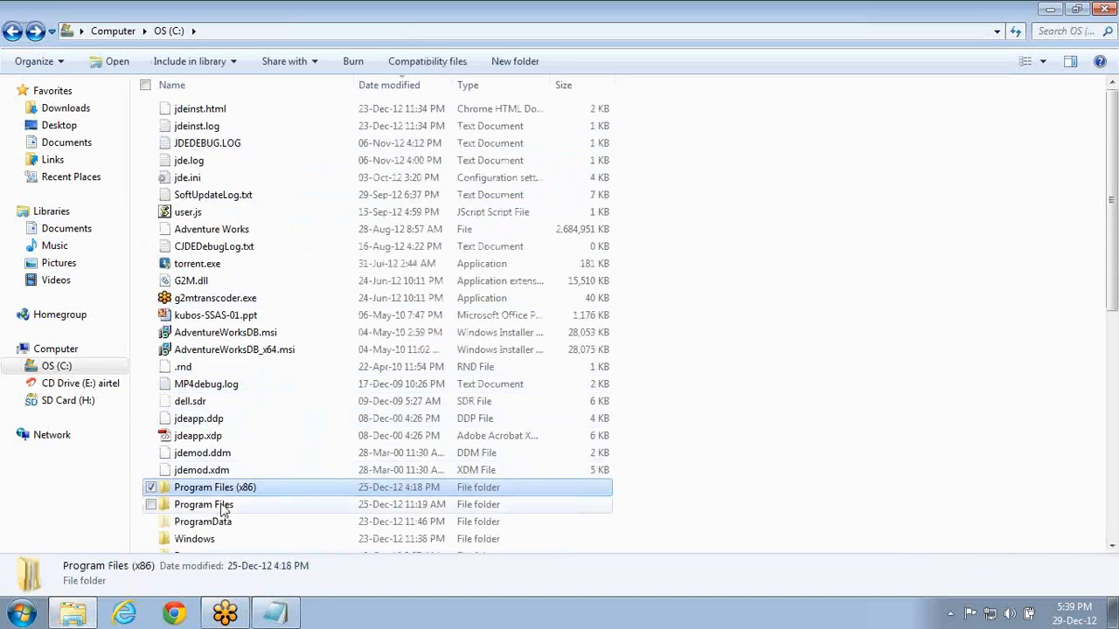
- Open the Microsoft SQL Server folder inside Program Files on the C: drive
{"action": "double_click", "coordinate": [223, 506]}
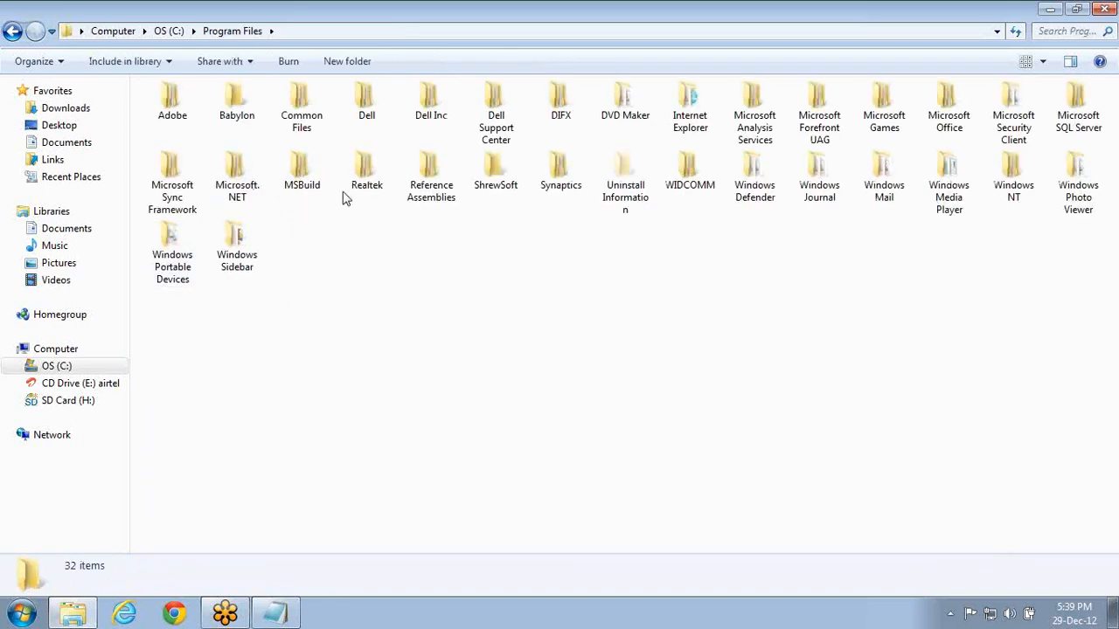
{"action": "key", "text": "m"}
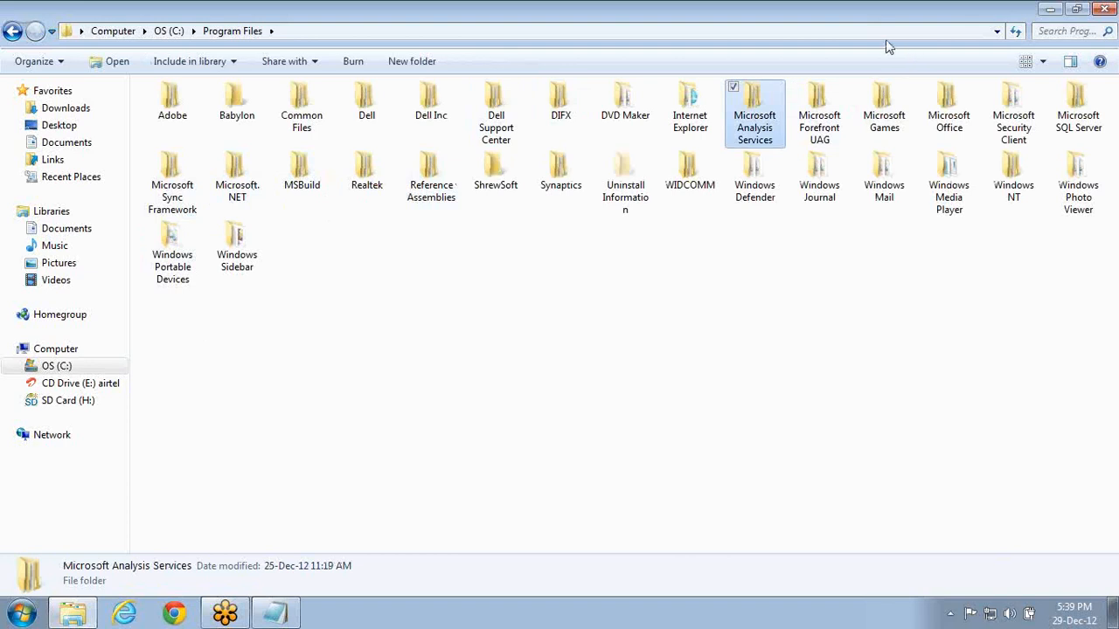
{"action": "double_click", "coordinate": [1067, 131]}
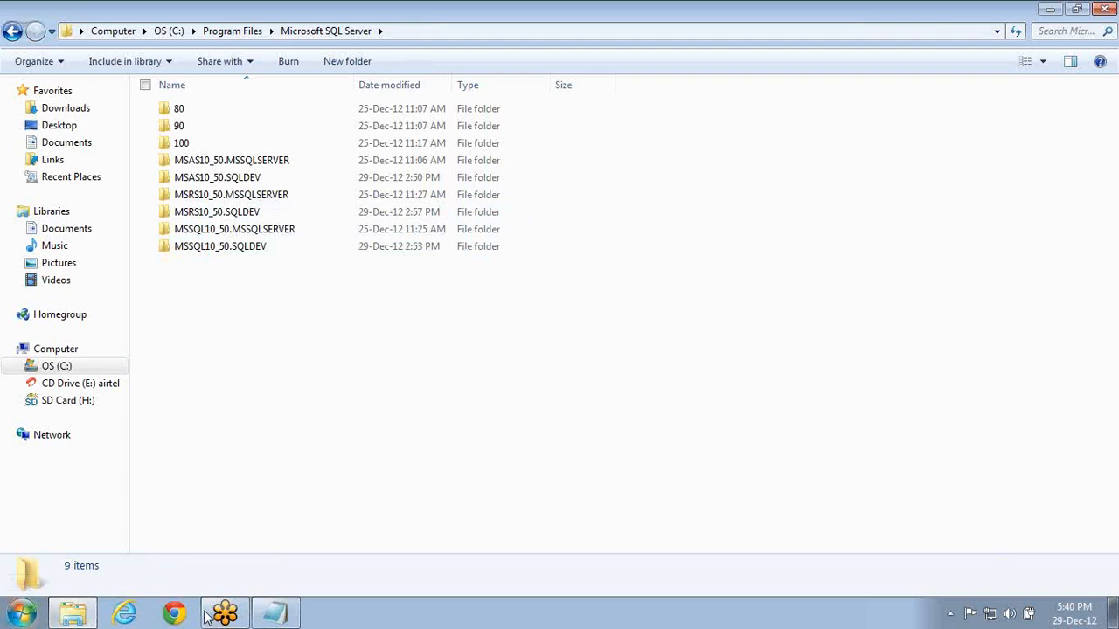
- Start SQL Server Business Intelligence Development Studio and open the recent MSBI project
{"action": "left_click", "coordinate": [275, 613]}
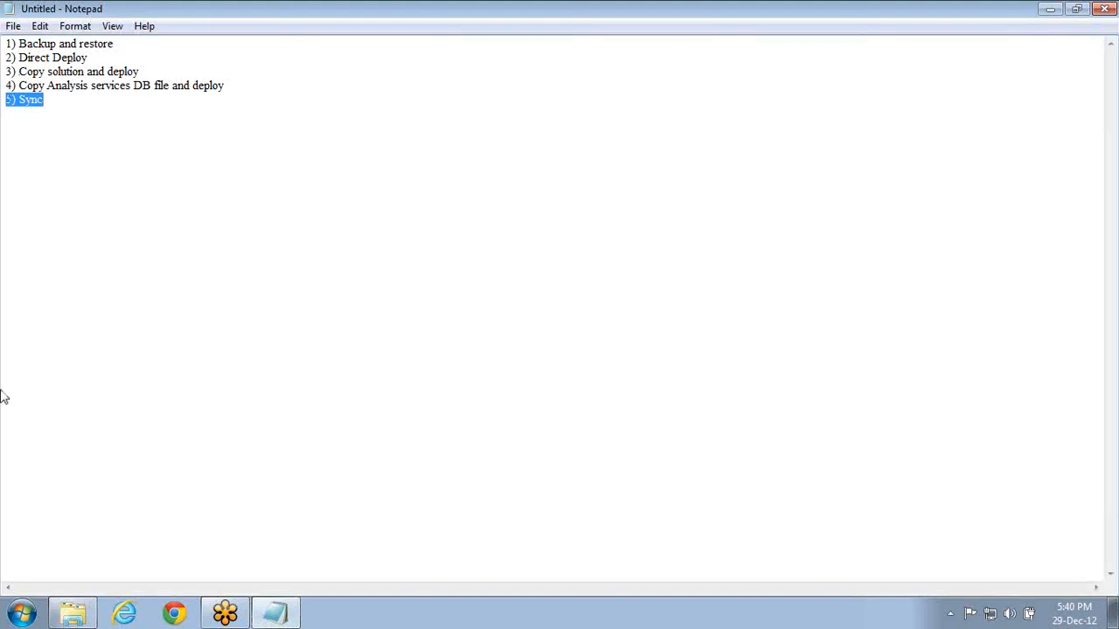
{"action": "left_click", "coordinate": [23, 614]}
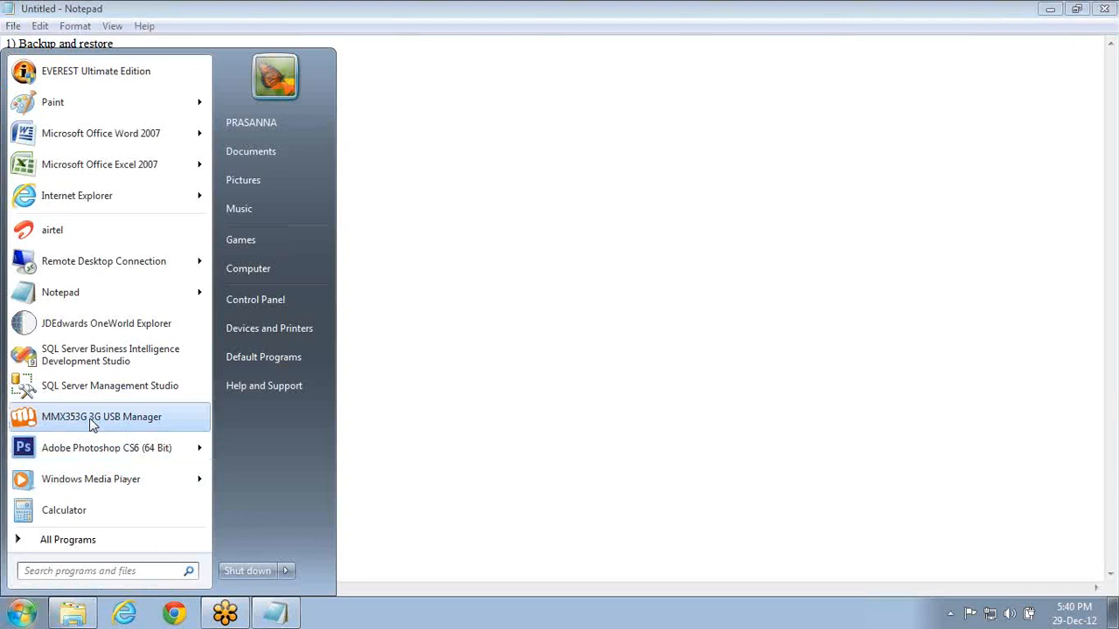
{"action": "left_click", "coordinate": [101, 360]}
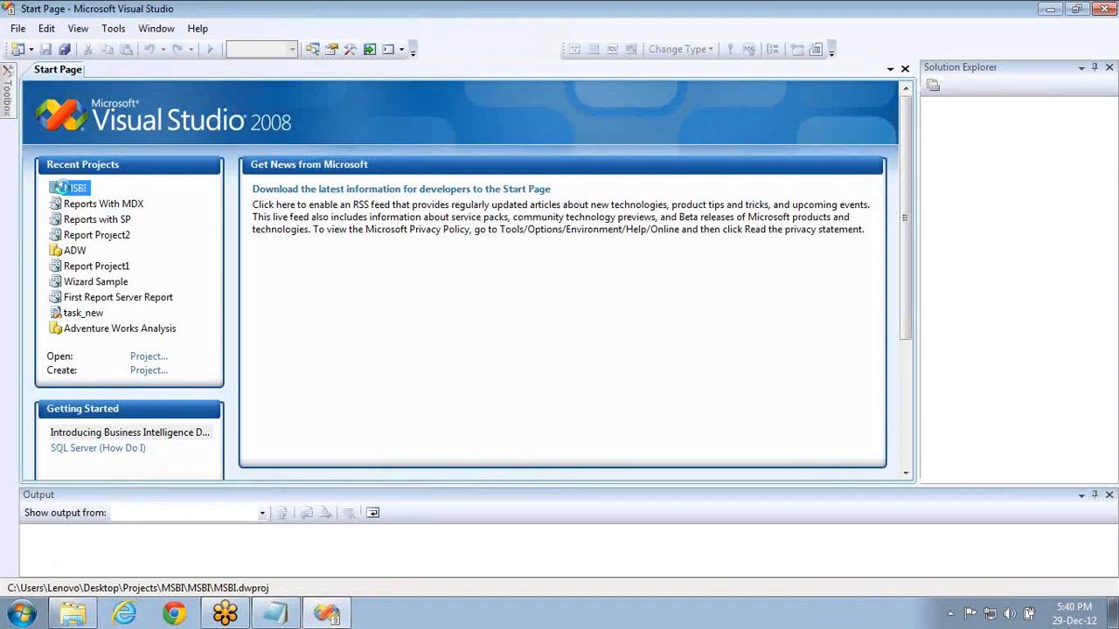
{"action": "left_click", "coordinate": [61, 187]}
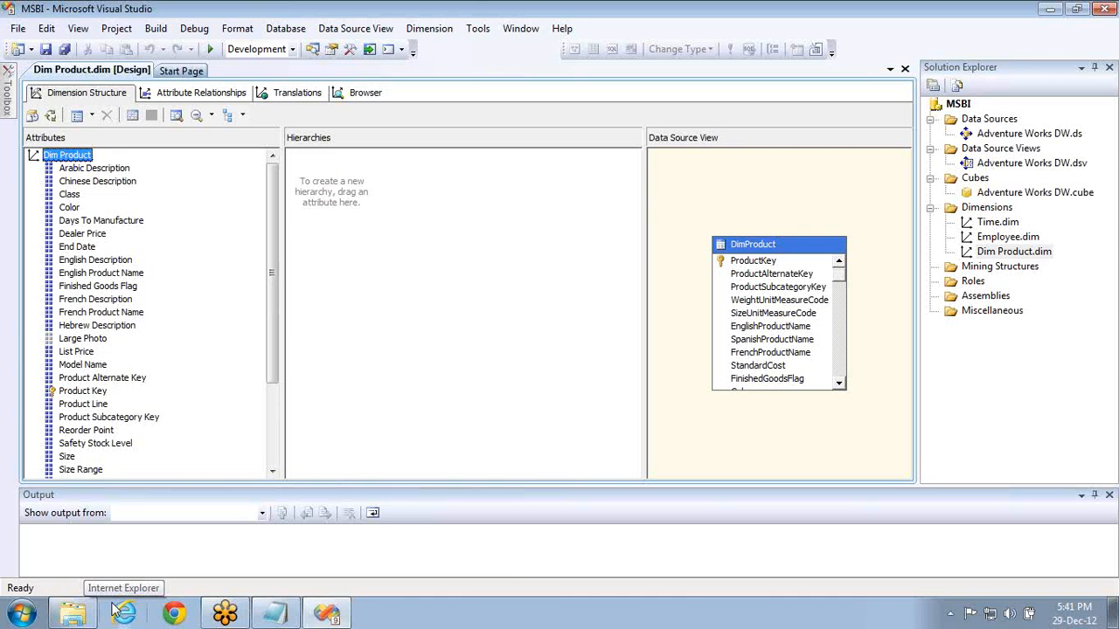
- Start SQL Server Management Studio, connect to Analysis Services on localhost, and select the MSBI database under its Databases
{"action": "left_click", "coordinate": [22, 614]}
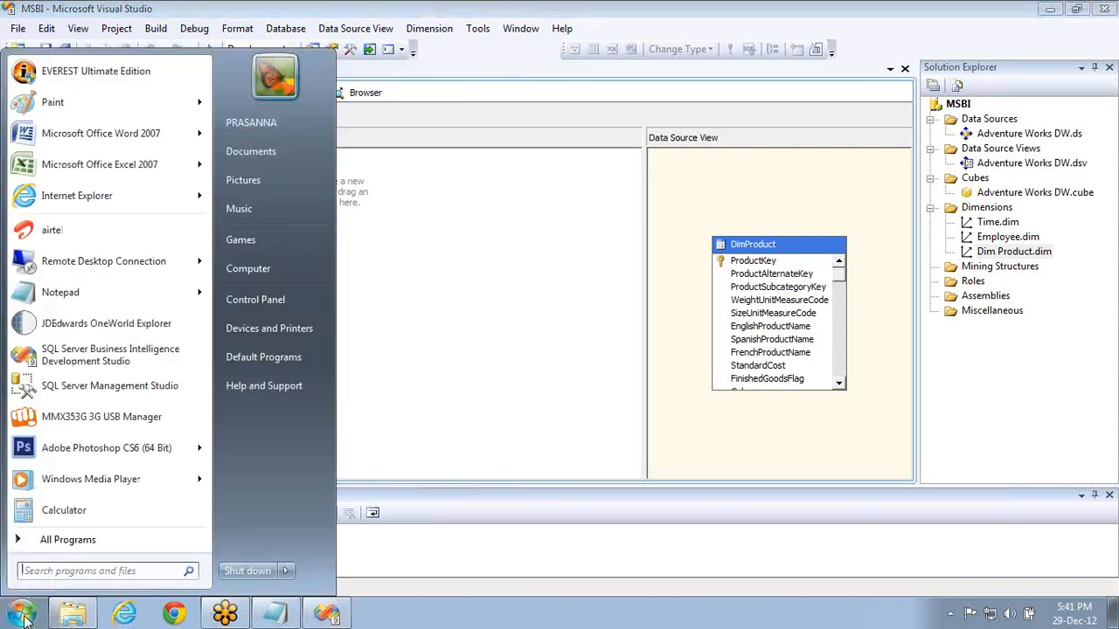
{"action": "left_click", "coordinate": [122, 391]}
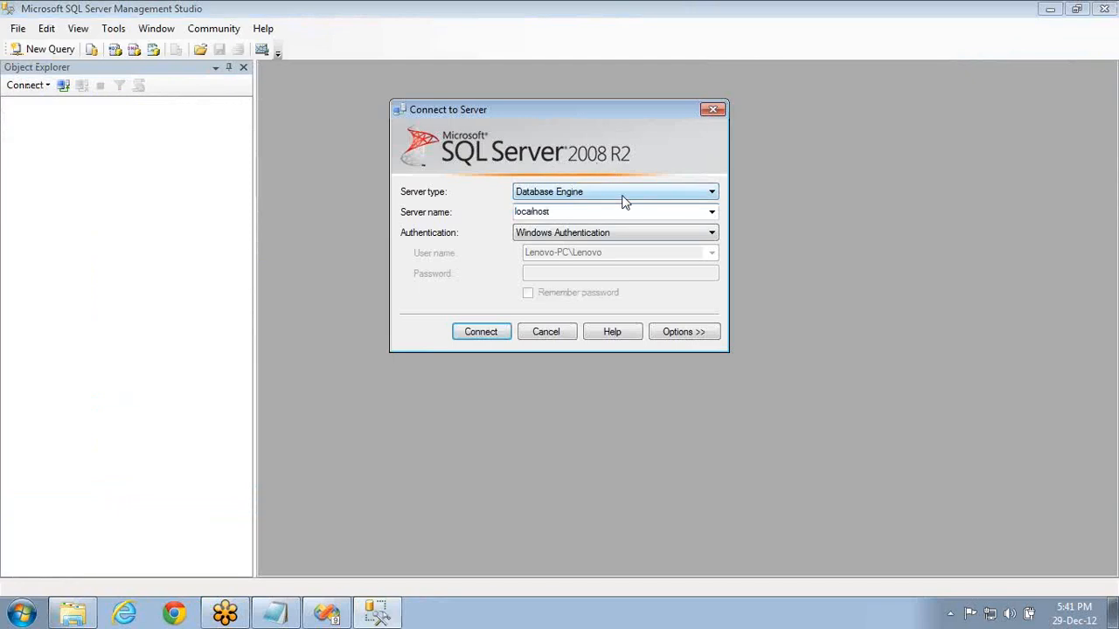
{"action": "left_click", "coordinate": [624, 193]}
{"action": "left_click", "coordinate": [572, 218]}
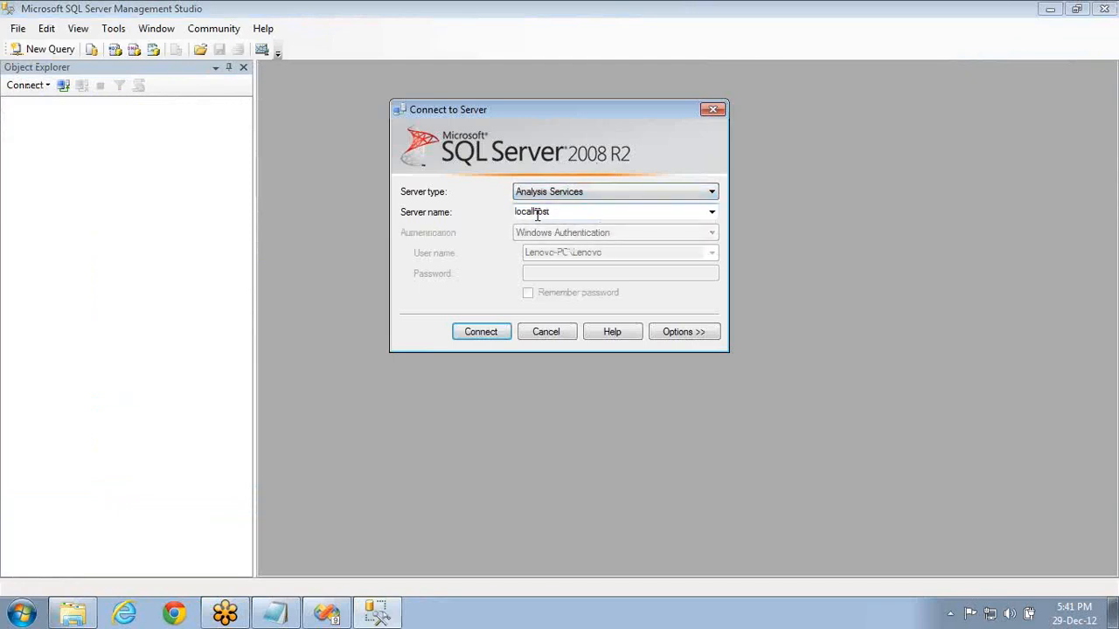
{"action": "left_click", "coordinate": [480, 338]}
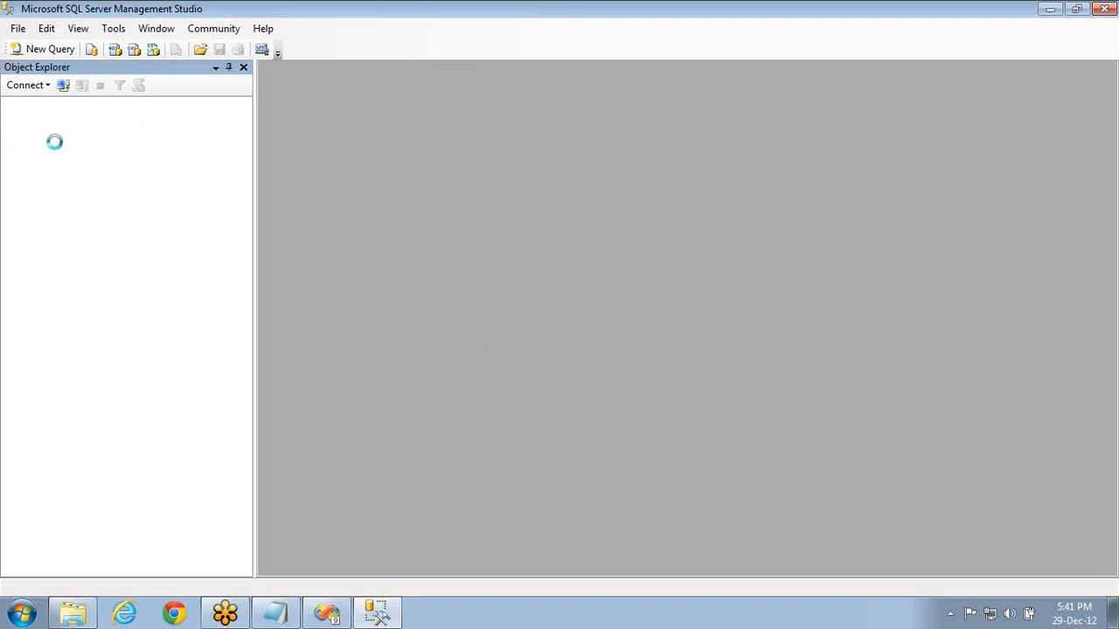
{"action": "left_click", "coordinate": [26, 120]}
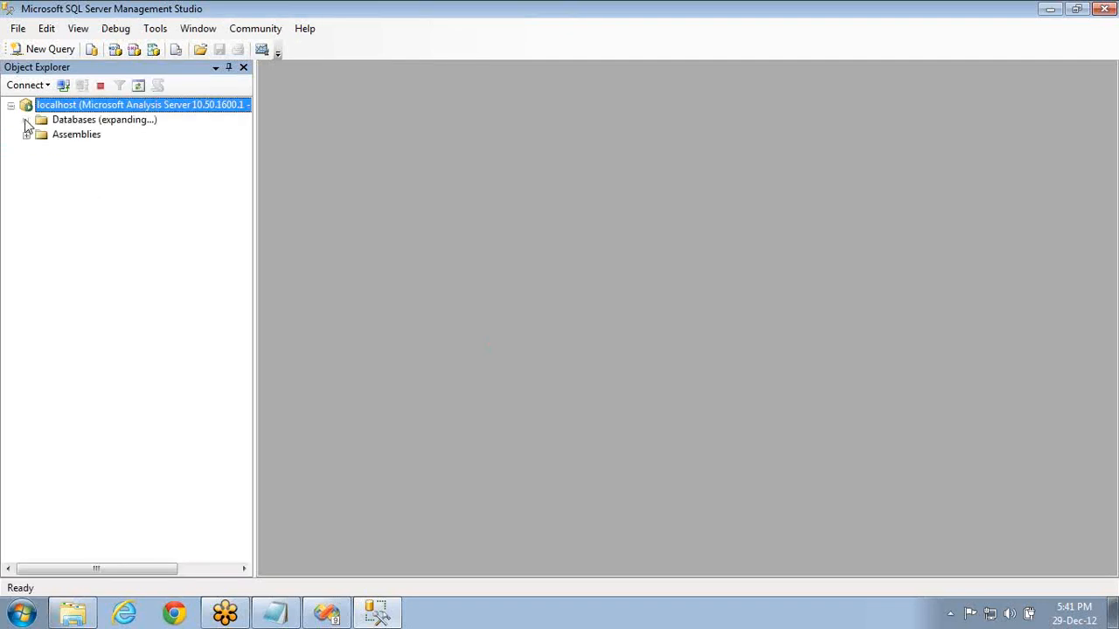
{"action": "left_click", "coordinate": [79, 135]}
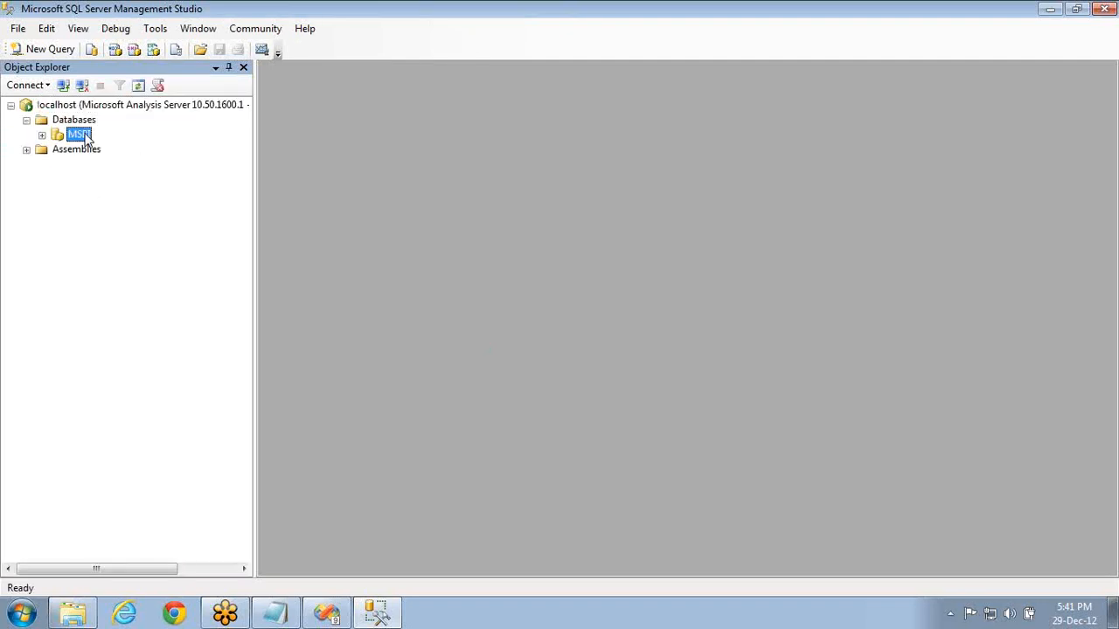
- Add a second Analysis Services connection to localhost\SQLDEV and expand its Databases folder
{"action": "left_click", "coordinate": [45, 85]}
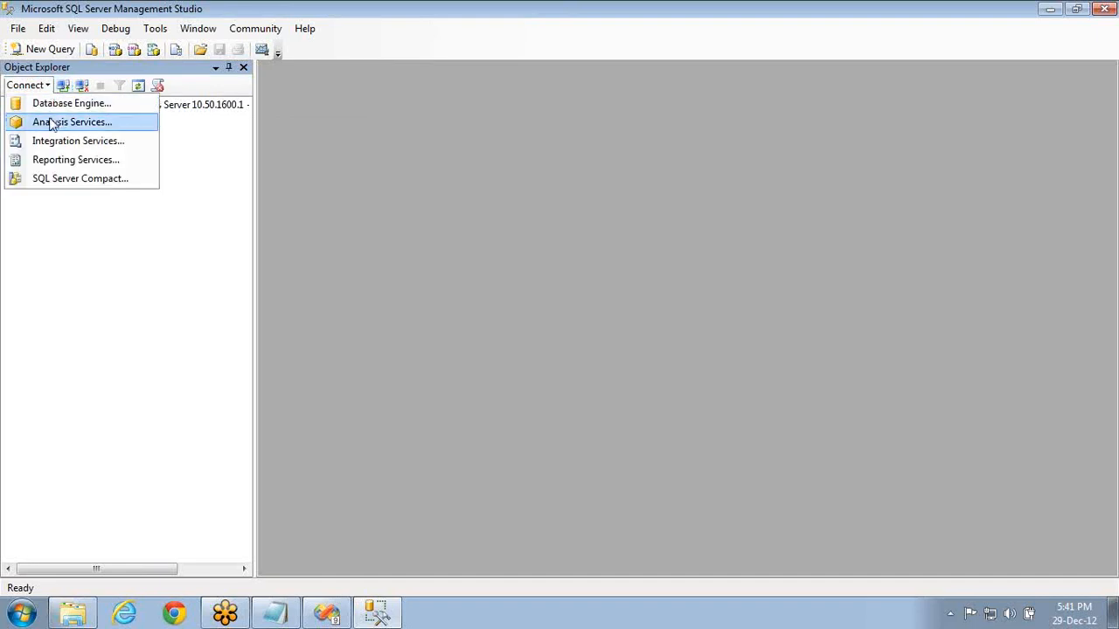
{"action": "left_click", "coordinate": [52, 122]}
{"action": "left_click", "coordinate": [582, 211]}
{"action": "type", "text": "\\SQ"}
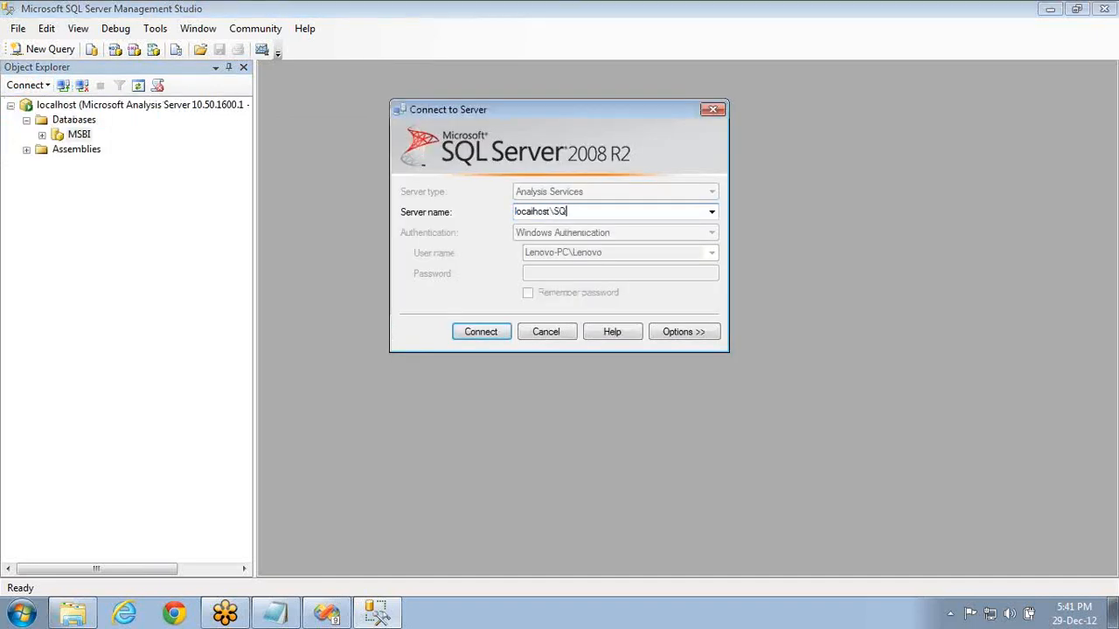
{"action": "type", "text": "LSE"}
{"action": "key", "text": "BackSpace"}
{"action": "key", "text": "BackSpace"}
{"action": "type", "text": "DEV"}
{"action": "left_click", "coordinate": [490, 337]}
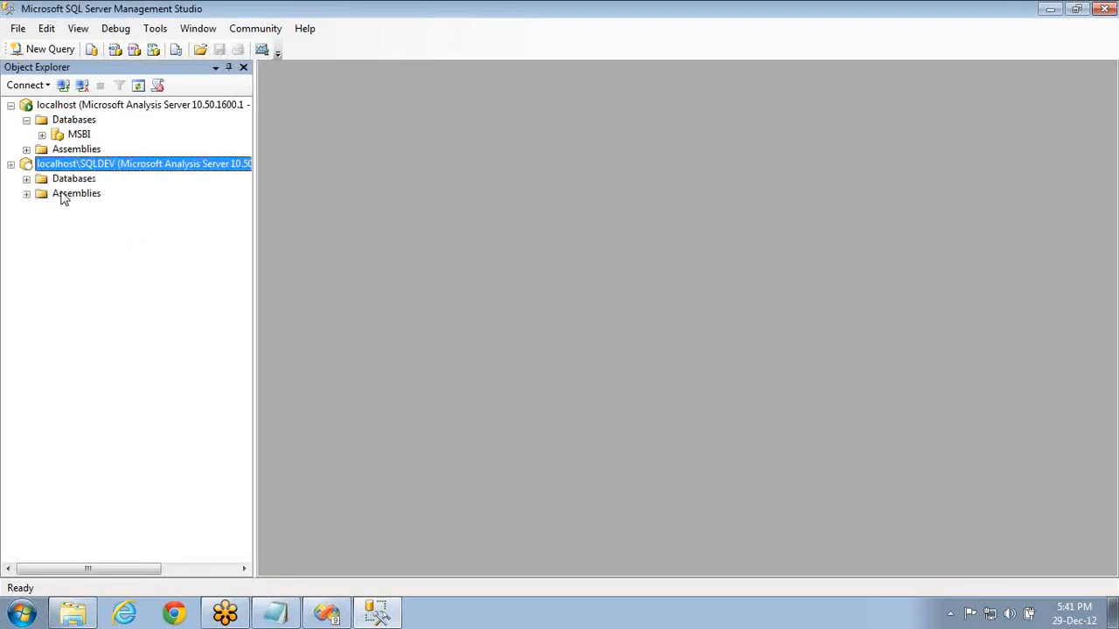
{"action": "left_click", "coordinate": [26, 179]}
- Switch to Windows Explorer, open MSAS10_50.MSSQLSERVER\OLAP\Data with access granted, and select the MSBI.0.db folder
{"action": "key", "text": "alt+Tab"}
{"action": "key", "text": "alt+Tab"}
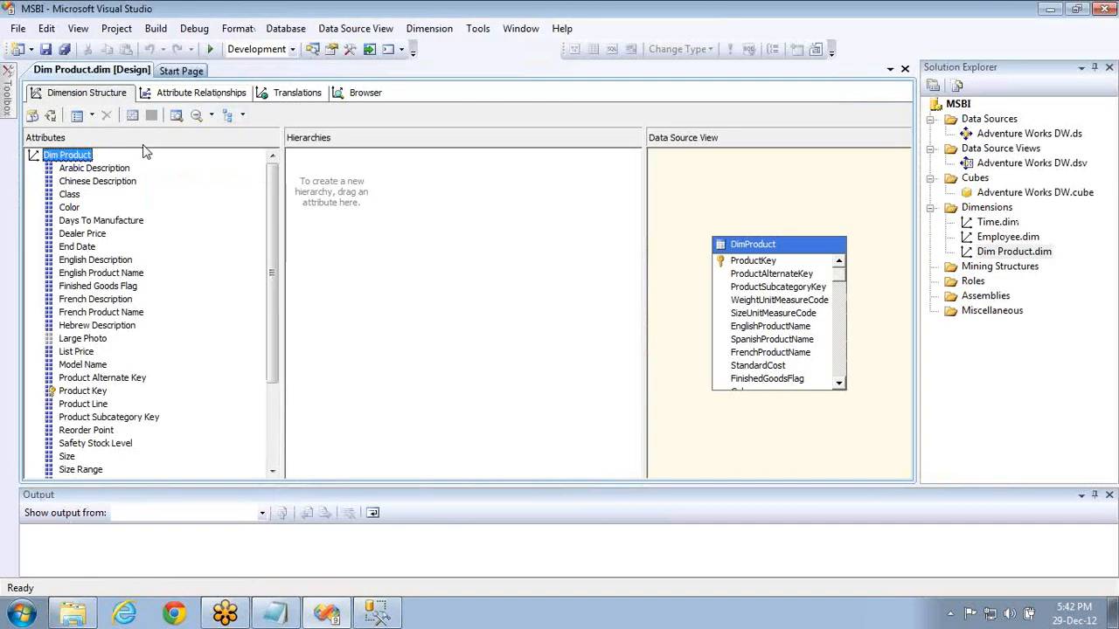
{"action": "key", "text": "alt+Tab"}
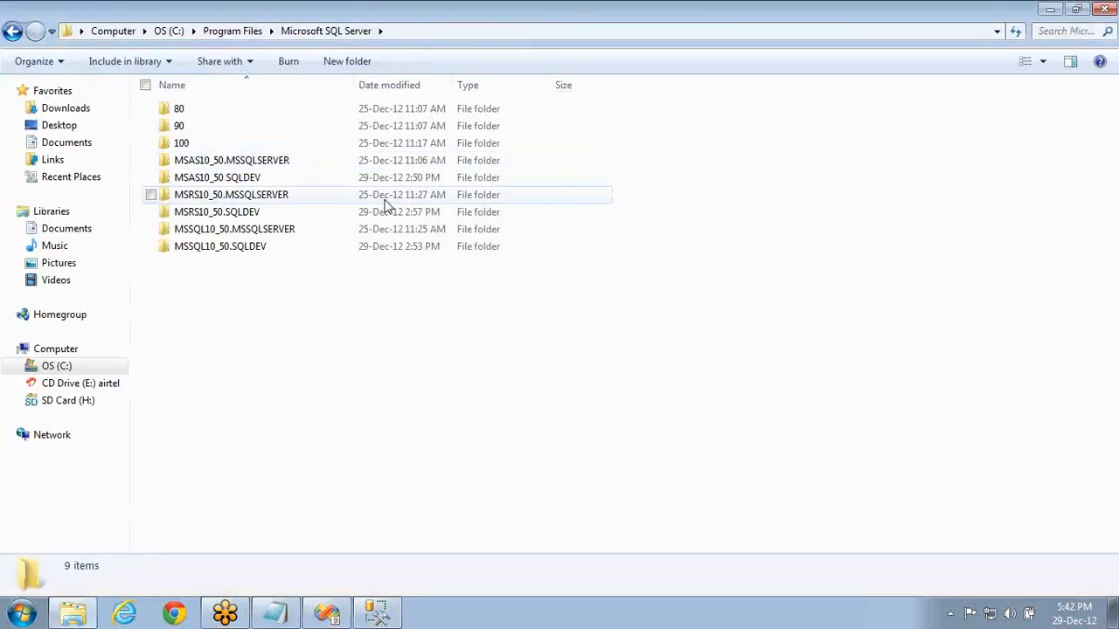
{"action": "double_click", "coordinate": [251, 161]}
{"action": "double_click", "coordinate": [190, 112]}
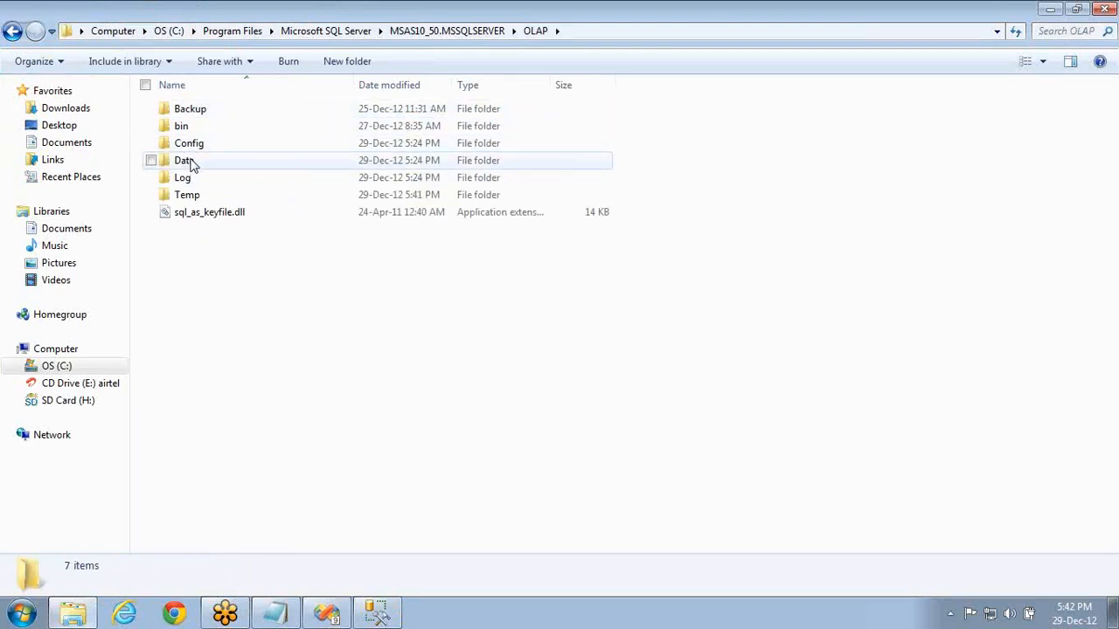
{"action": "double_click", "coordinate": [188, 163]}
{"action": "left_click", "coordinate": [591, 328]}
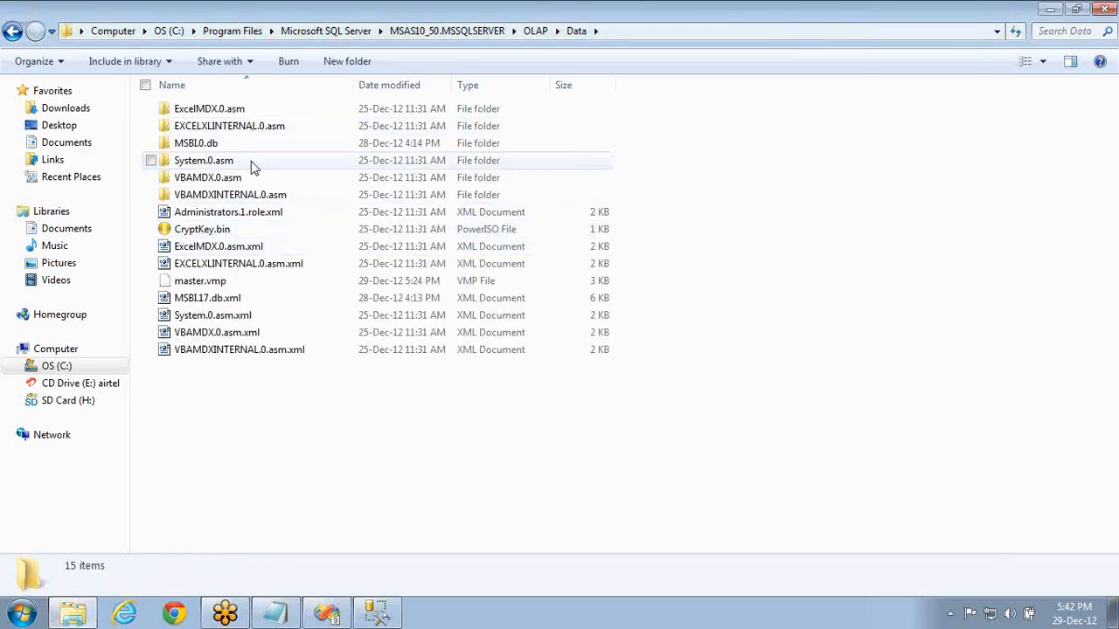
{"action": "left_click", "coordinate": [213, 150]}
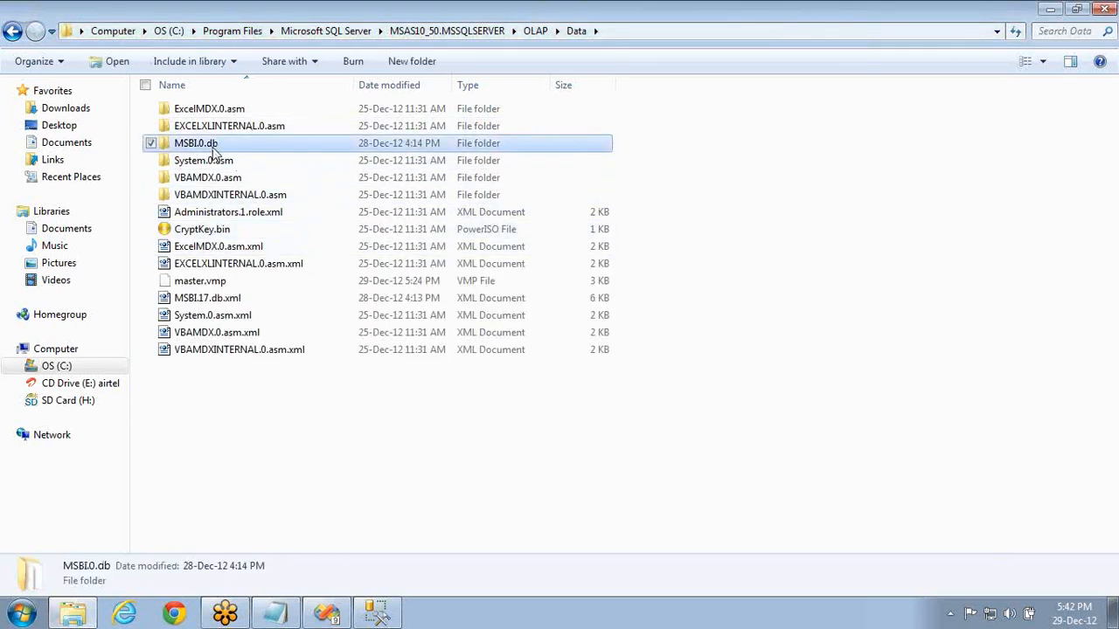
- Return to the OLAP folder and open its Backup folder, granting permanent access to it
{"action": "key", "text": "BackSpace"}
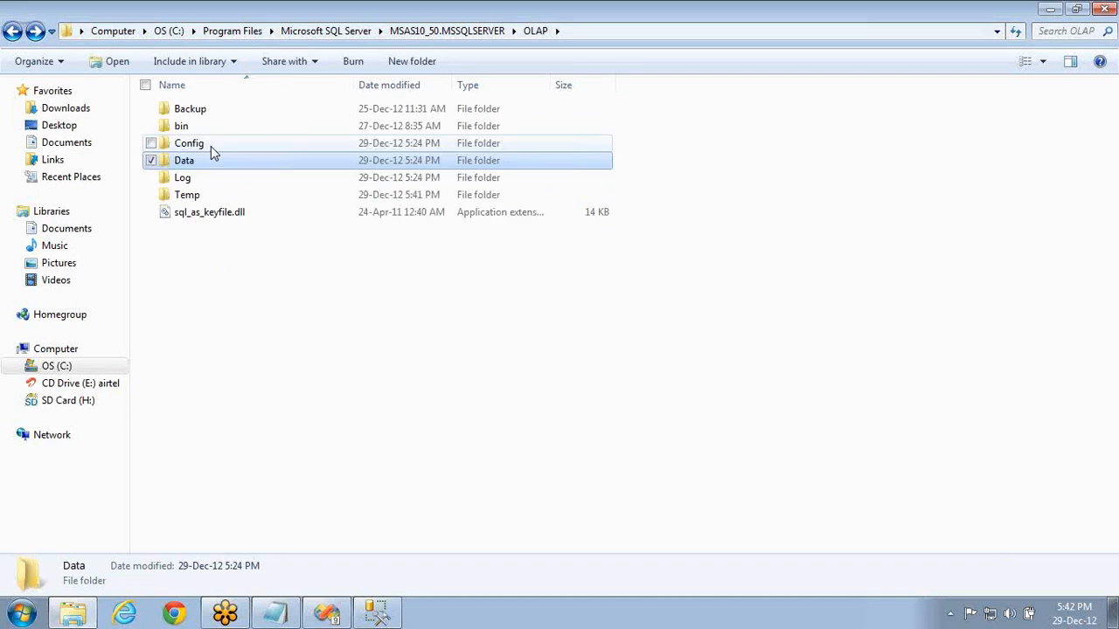
{"action": "left_click", "coordinate": [190, 115]}
{"action": "double_click", "coordinate": [190, 115]}
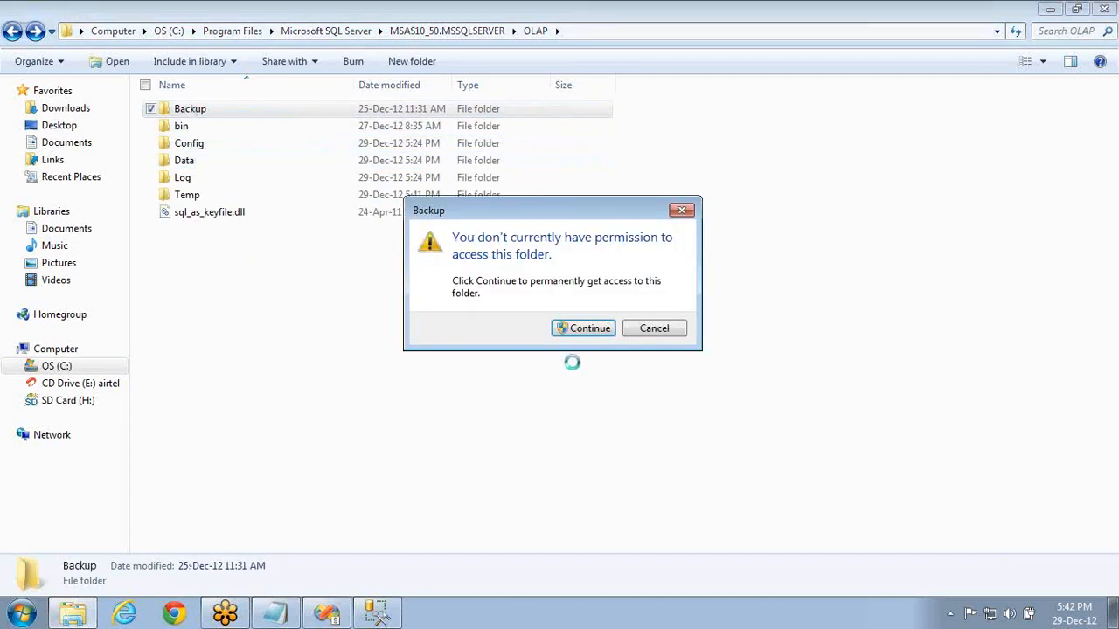
{"action": "left_click", "coordinate": [606, 334]}
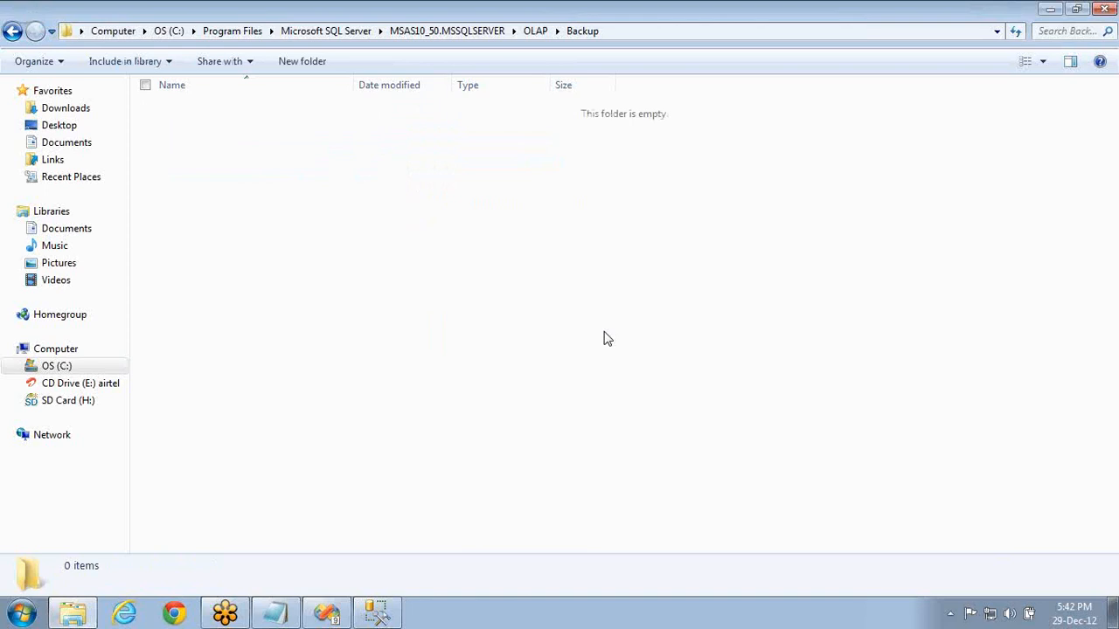
- Return to the Microsoft SQL Server folder and open MSAS10_50.SQLDEV\OLAP\Data, granting permanent access to it
{"action": "key", "text": "BackSpace"}
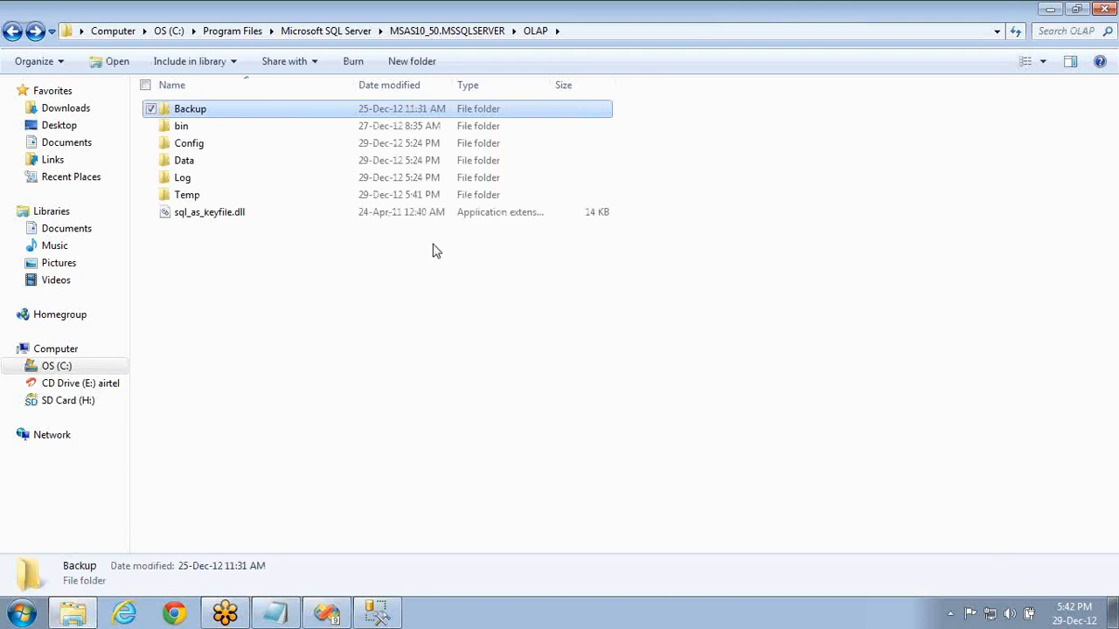
{"action": "key", "text": "BackSpace"}
{"action": "key", "text": "BackSpace"}
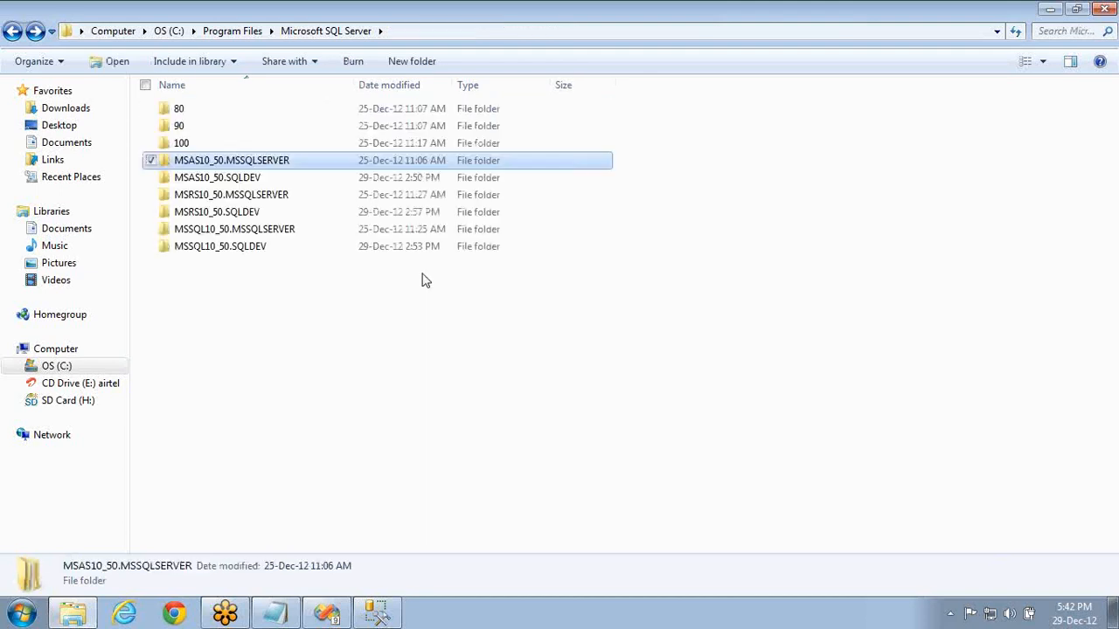
{"action": "double_click", "coordinate": [257, 187]}
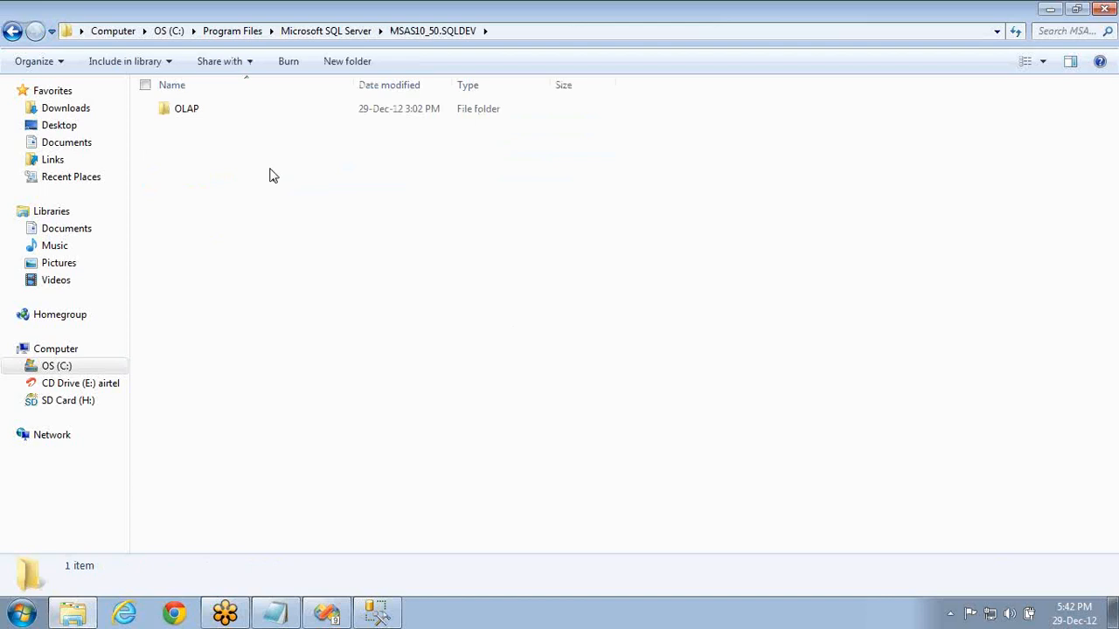
{"action": "double_click", "coordinate": [190, 117]}
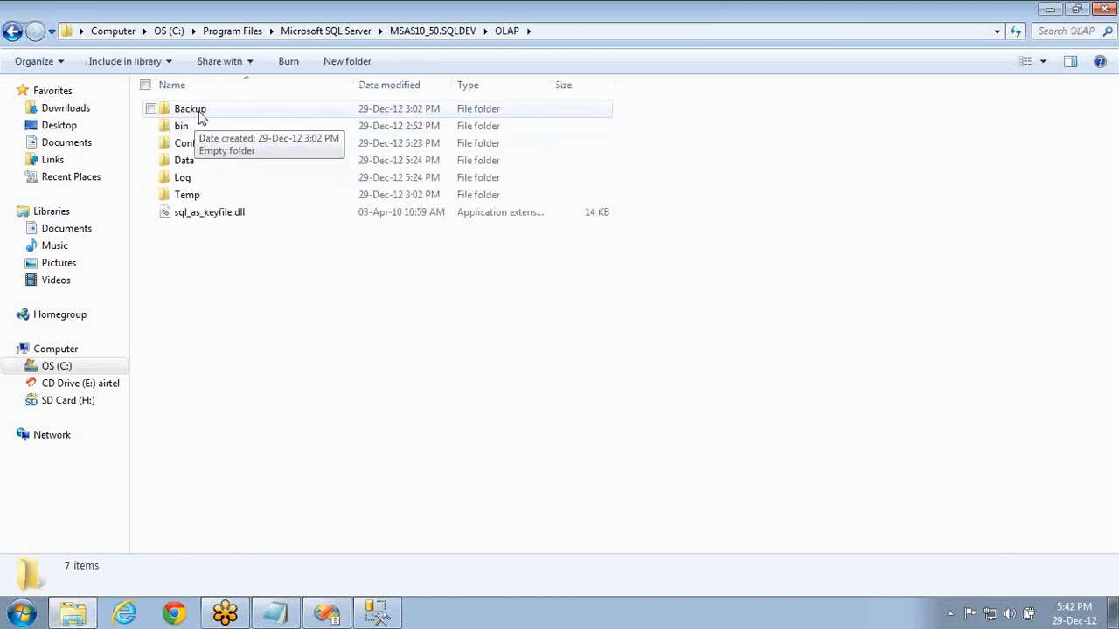
{"action": "double_click", "coordinate": [188, 160]}
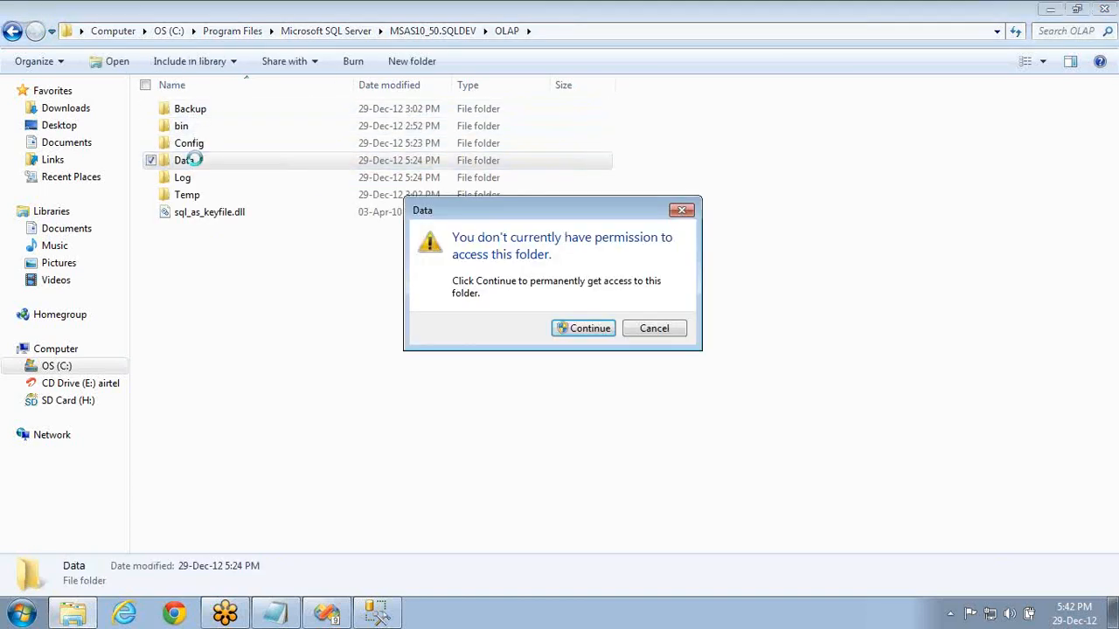
{"action": "left_click", "coordinate": [590, 325]}
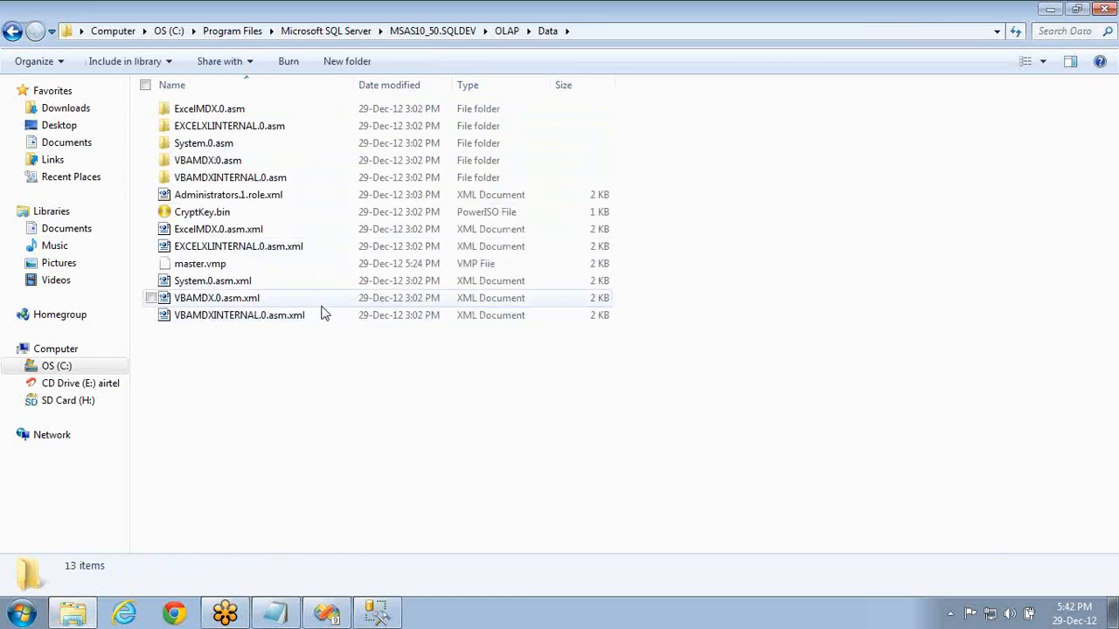
- Go back to the Microsoft SQL Server folder and open MSAS10_50.MSSQLSERVER\OLAP\Backup
{"action": "key", "text": "BackSpace"}
{"action": "key", "text": "BackSpace"}
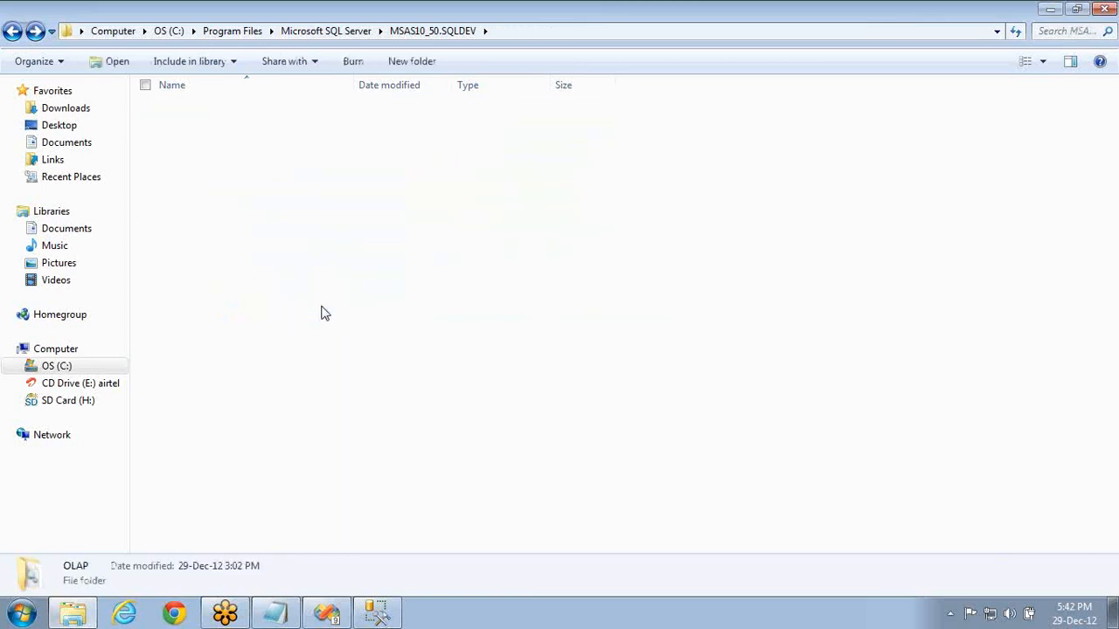
{"action": "key", "text": "Up"}
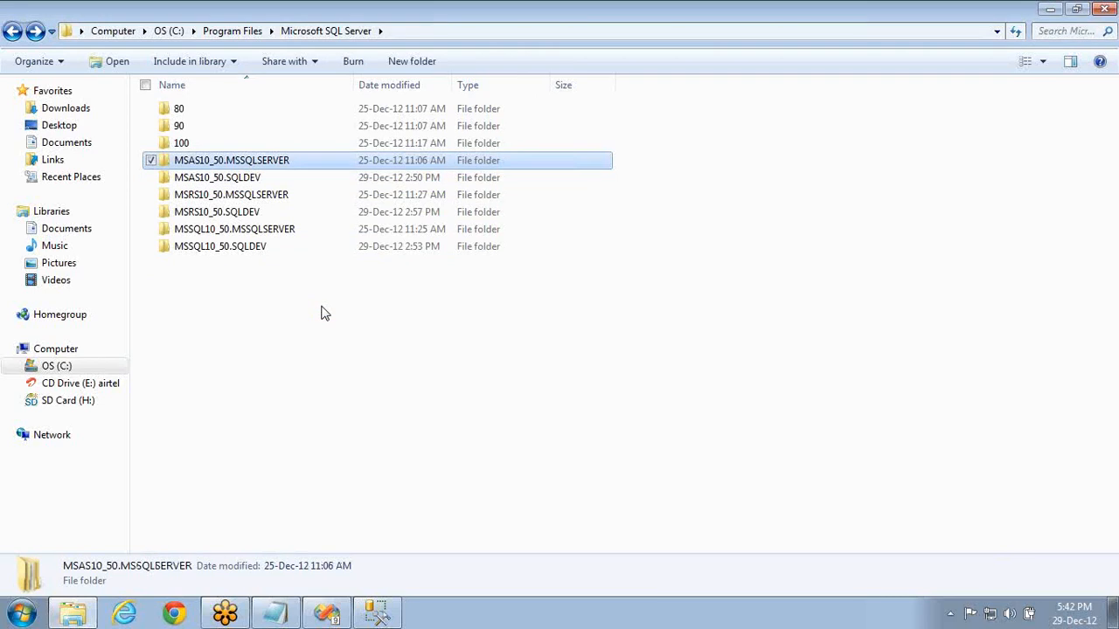
{"action": "key", "text": "Return"}
{"action": "double_click", "coordinate": [186, 116]}
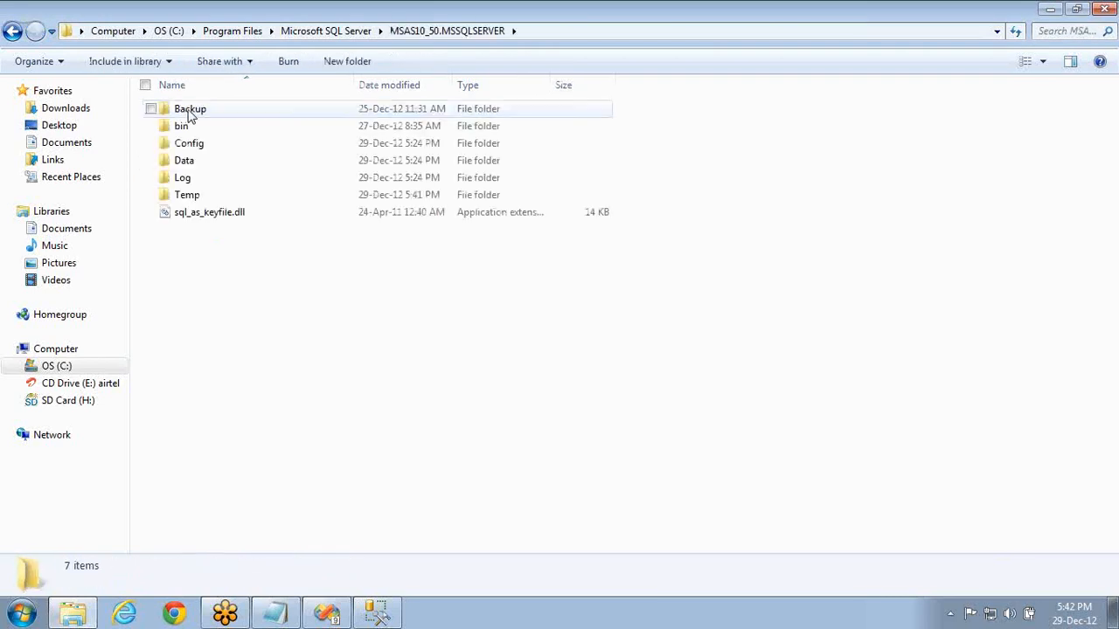
{"action": "double_click", "coordinate": [184, 114]}
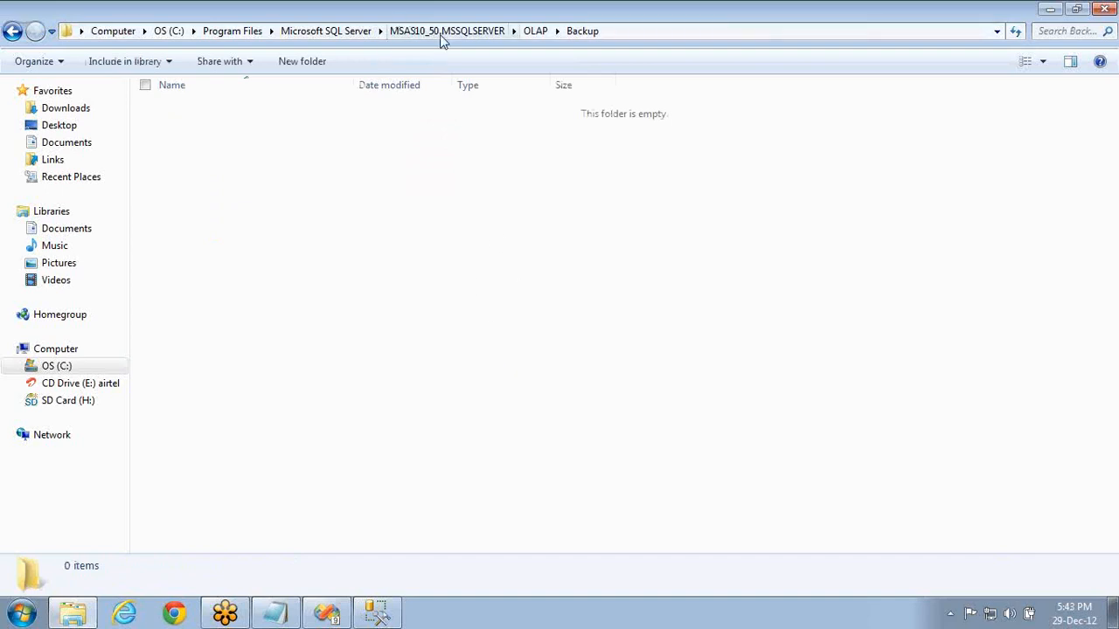
- In SQL Server Management Studio, back up the localhost MSBI database to MSBI.abf with overwrite allowed, compression applied and encryption off
{"action": "key", "text": "alt+Tab"}
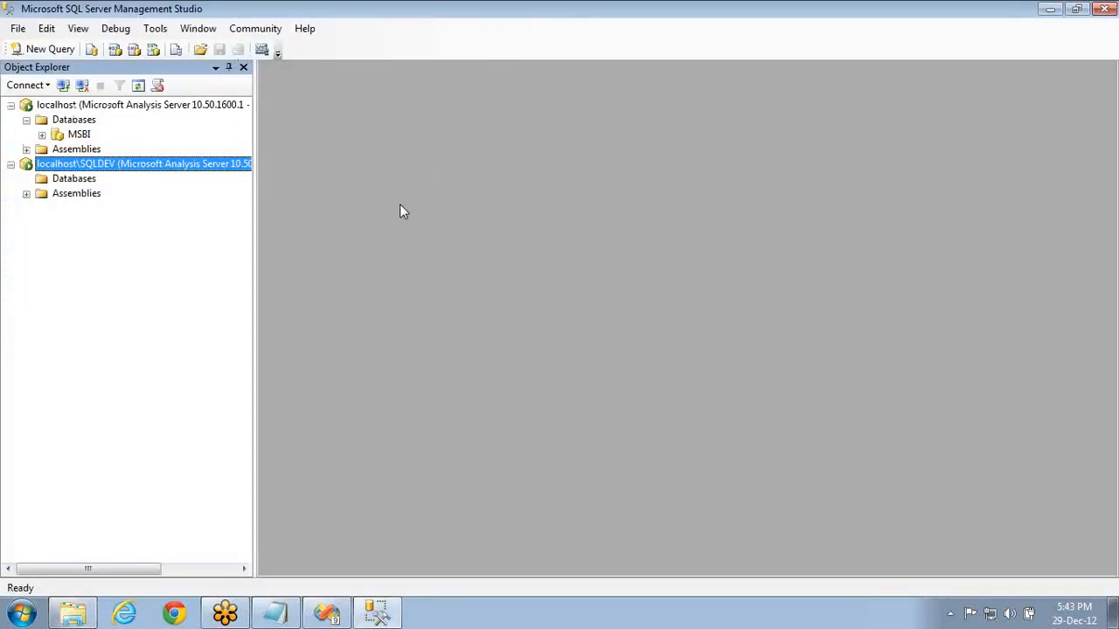
{"action": "left_click", "coordinate": [77, 135]}
{"action": "right_click", "coordinate": [72, 137]}
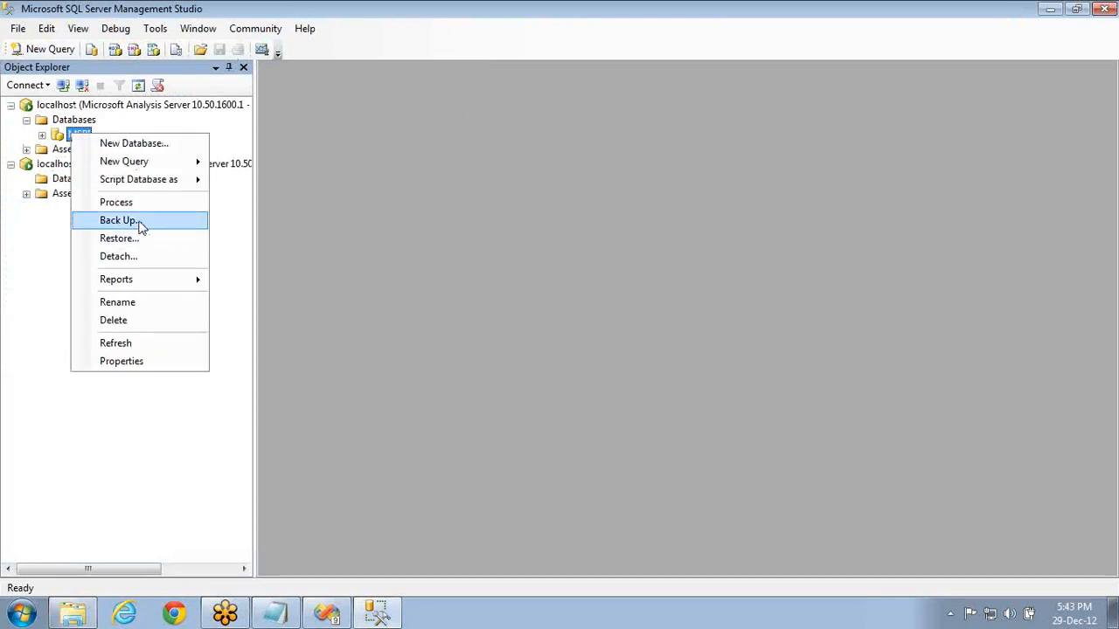
{"action": "left_click", "coordinate": [138, 221]}
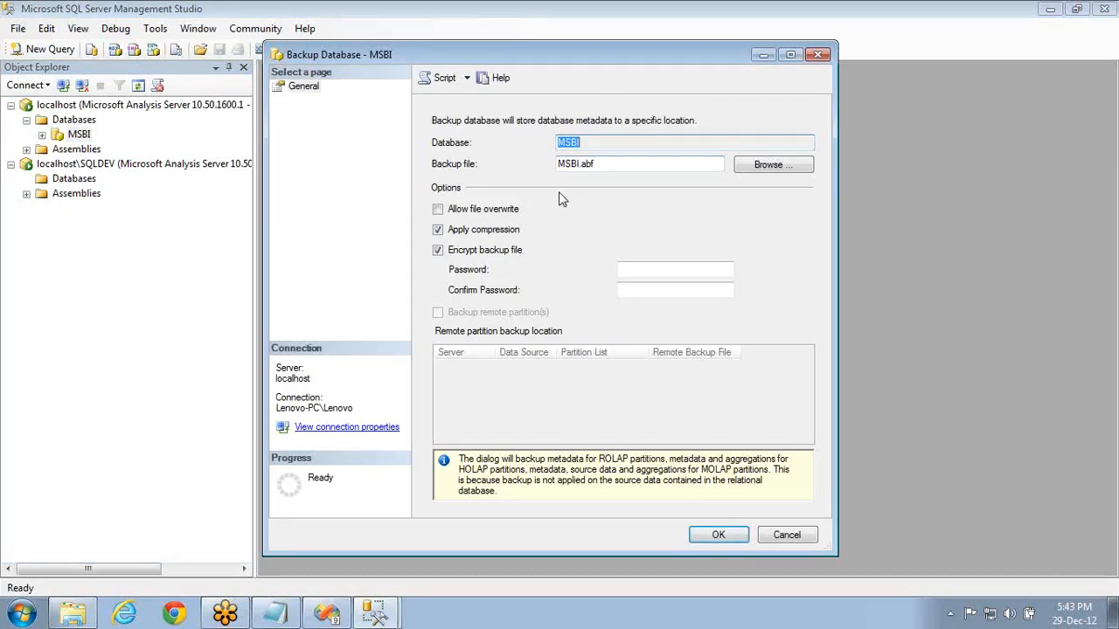
{"action": "left_click", "coordinate": [603, 163]}
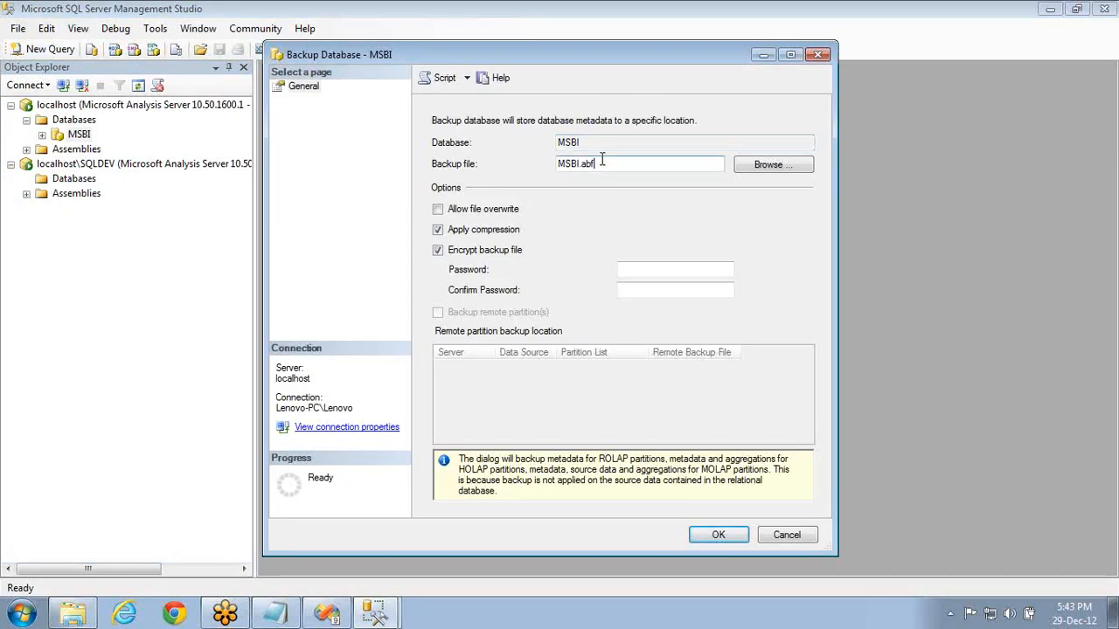
{"action": "left_click", "coordinate": [438, 215]}
{"action": "left_click", "coordinate": [438, 251]}
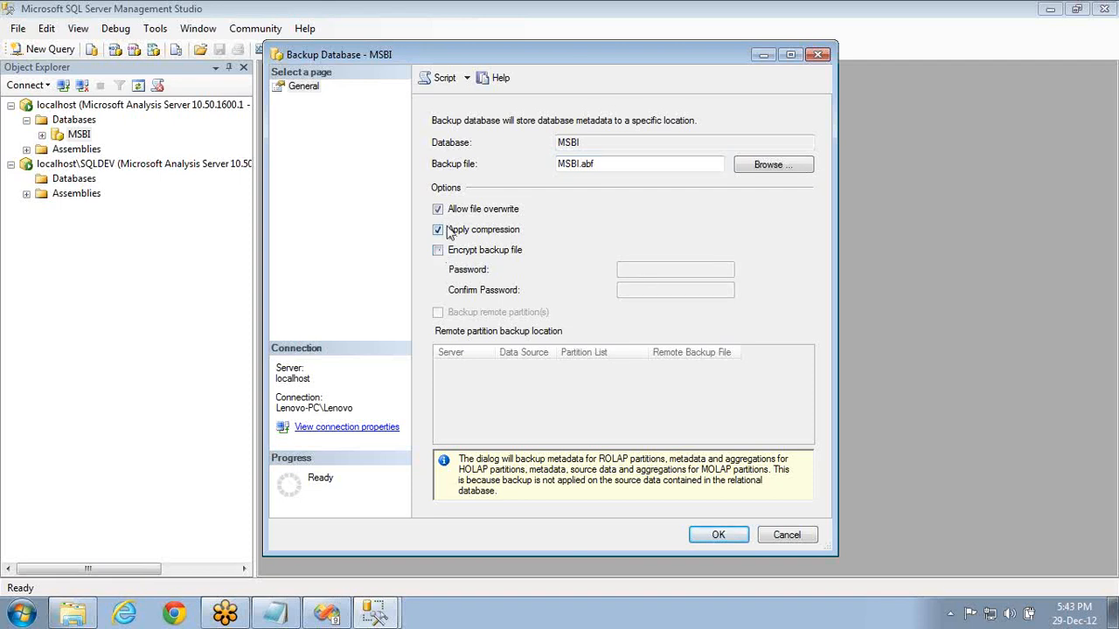
{"action": "left_click", "coordinate": [622, 164]}
{"action": "left_click", "coordinate": [579, 164]}
{"action": "double_click", "coordinate": [571, 143]}
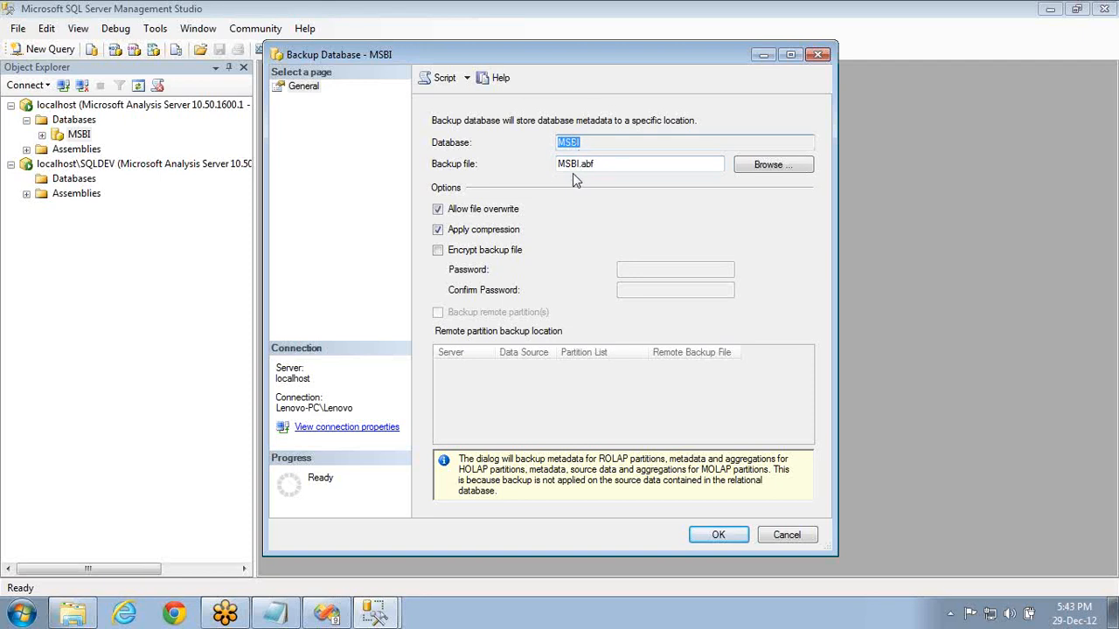
{"action": "left_click", "coordinate": [719, 535]}
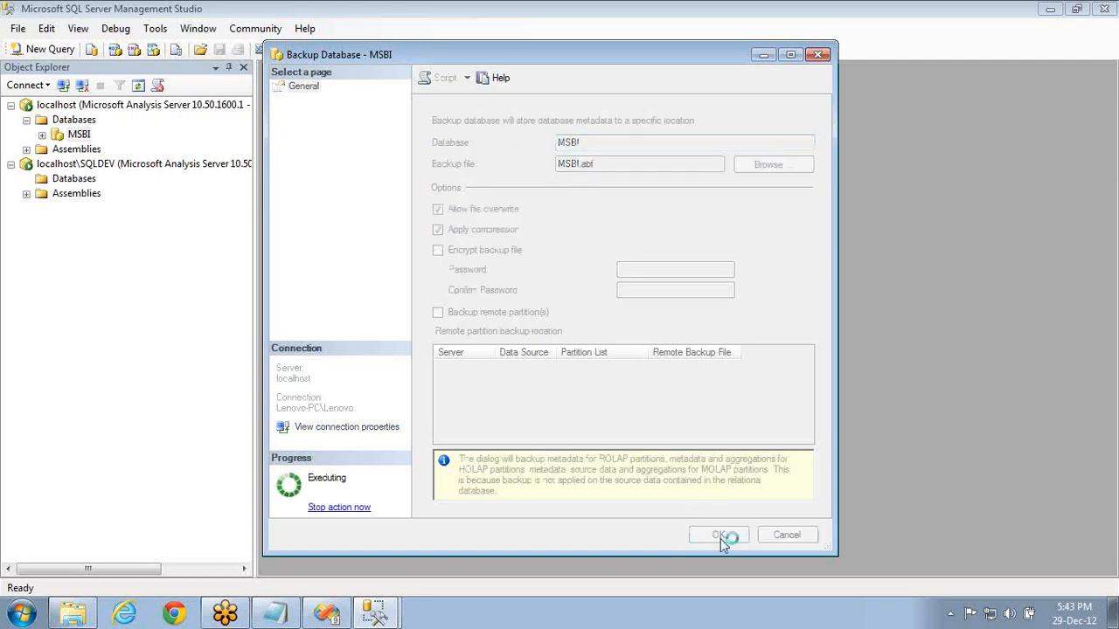
- Switch to Windows Explorer and copy MSBI.abf from the default instance's Backup folder
{"action": "key", "text": "alt+Tab"}
{"action": "key", "text": "alt+Tab"}
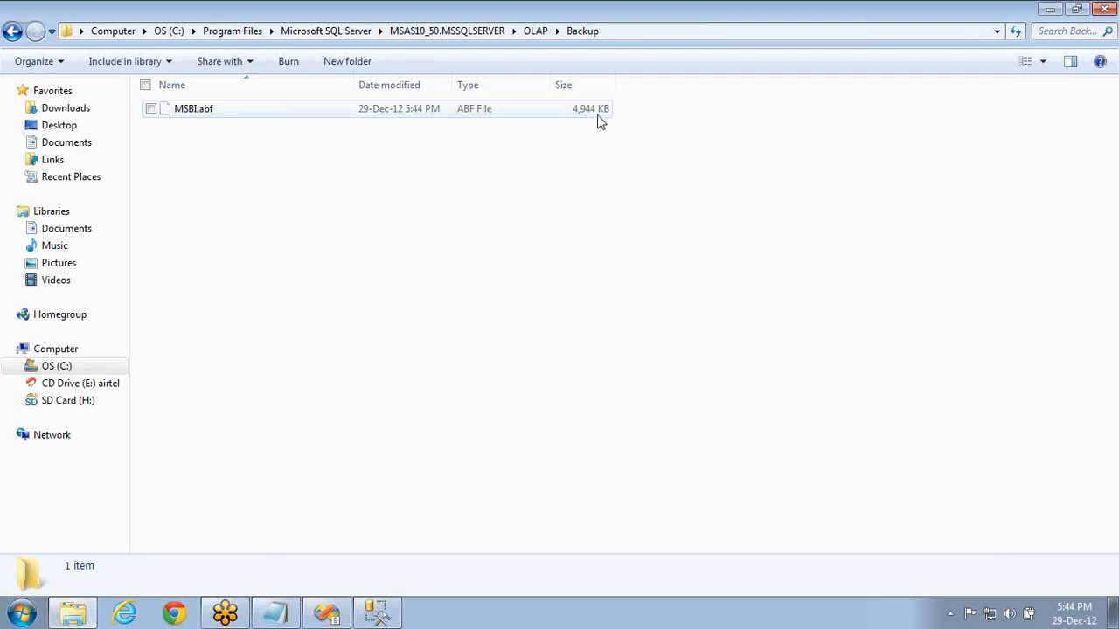
{"action": "key", "text": "alt+Tab"}
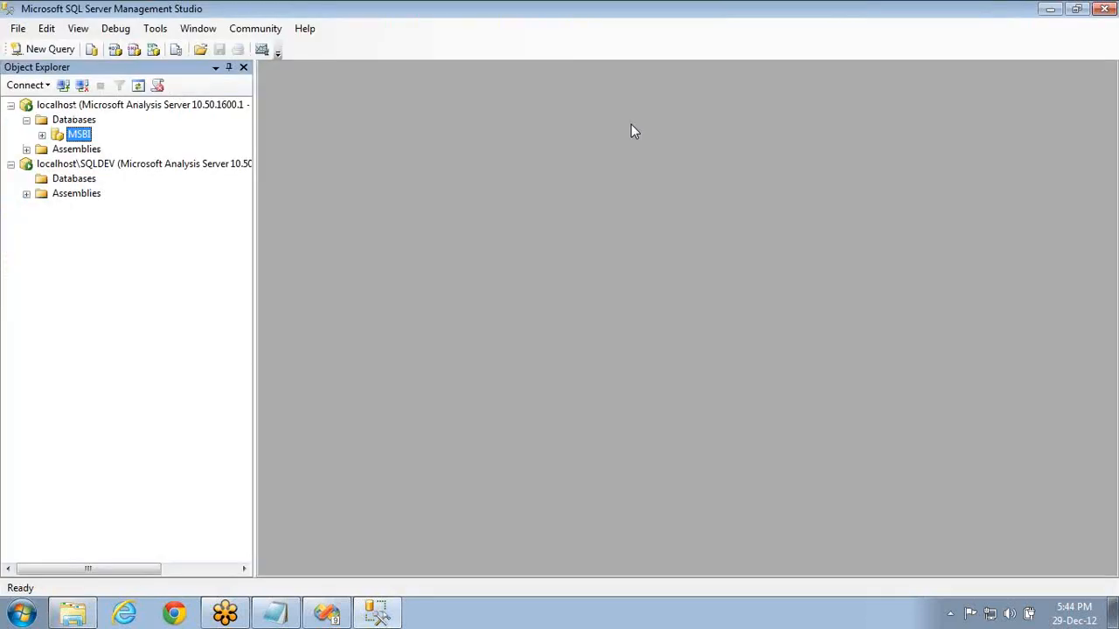
{"action": "key", "text": "alt+Tab"}
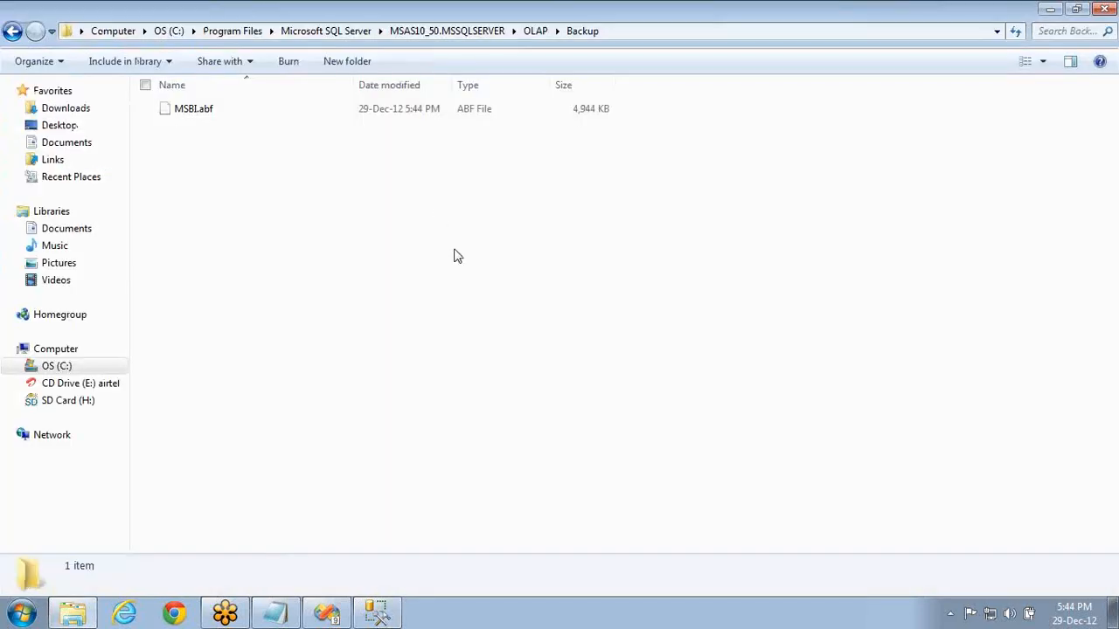
{"action": "left_click", "coordinate": [201, 120]}
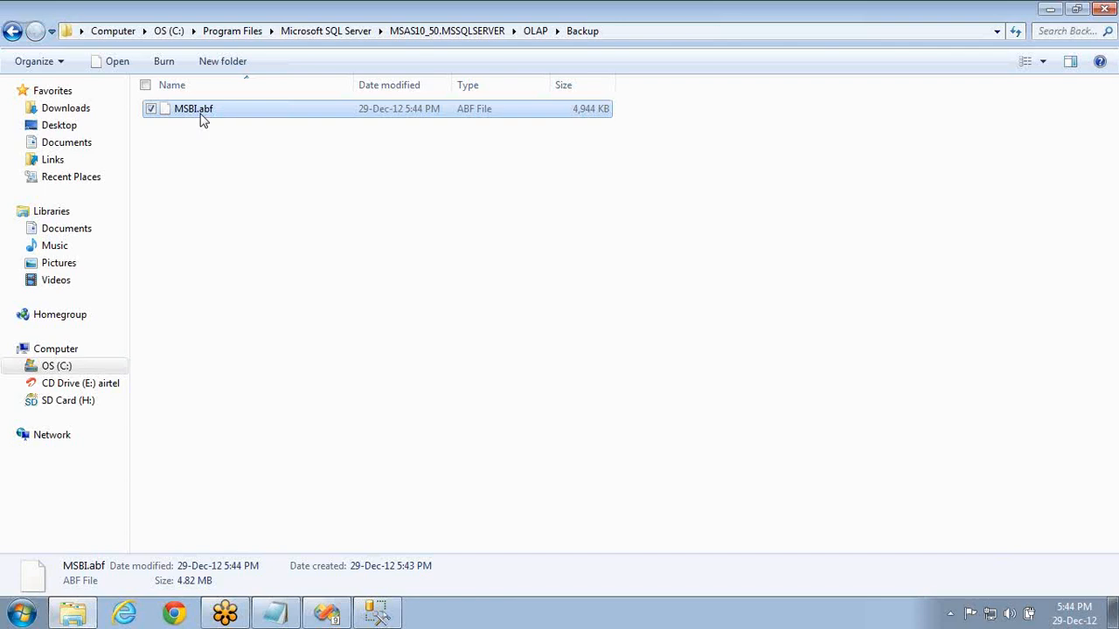
{"action": "right_click", "coordinate": [199, 113]}
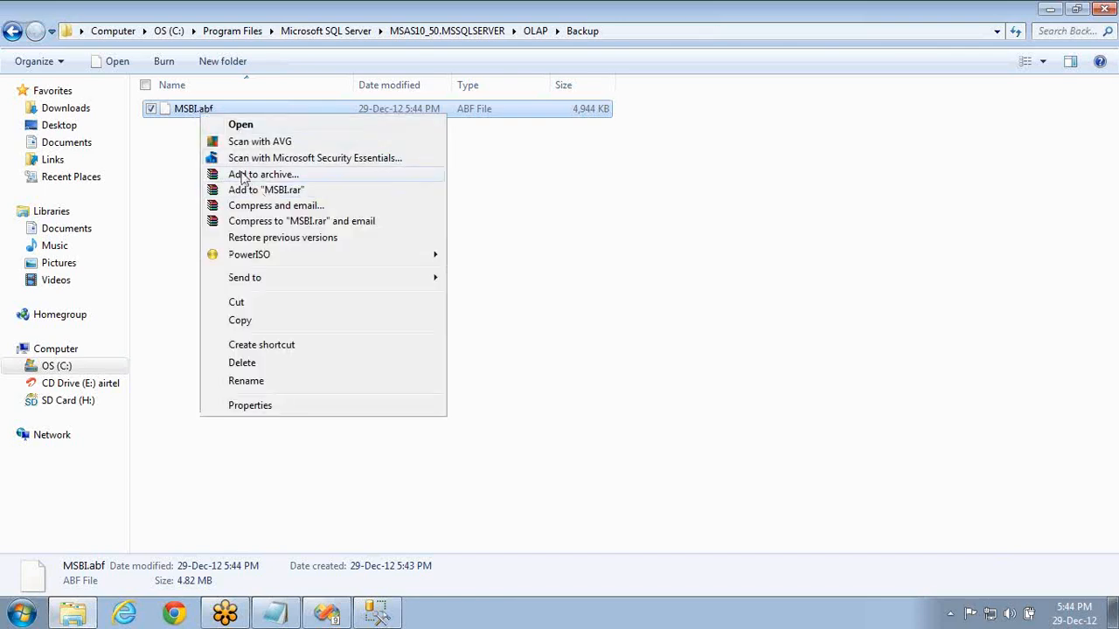
{"action": "left_click", "coordinate": [241, 319]}
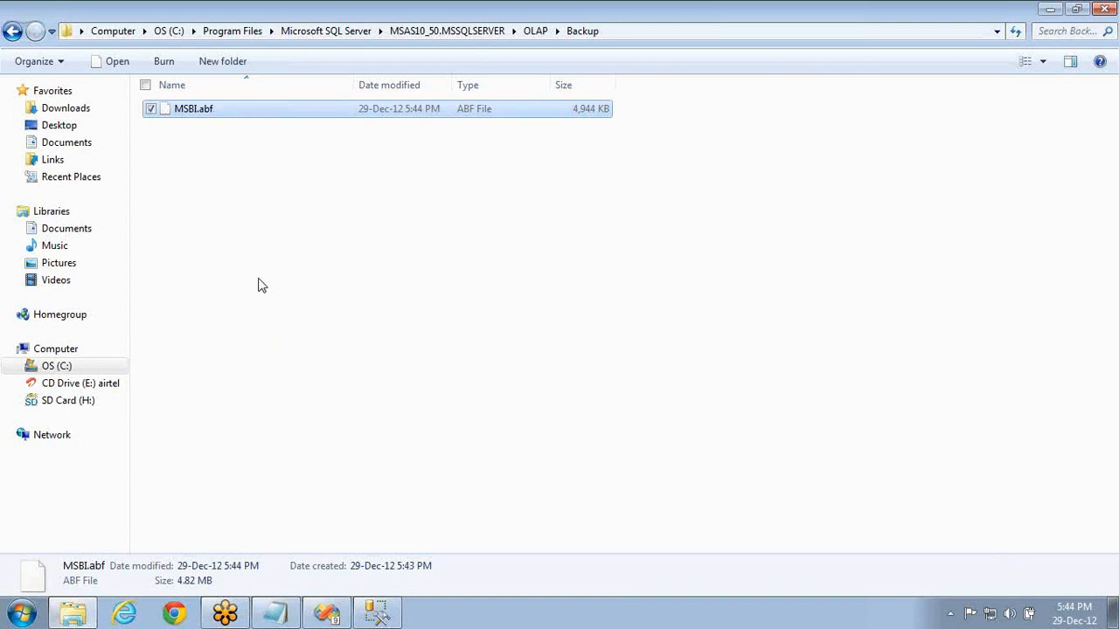
{"action": "left_click", "coordinate": [251, 266]}
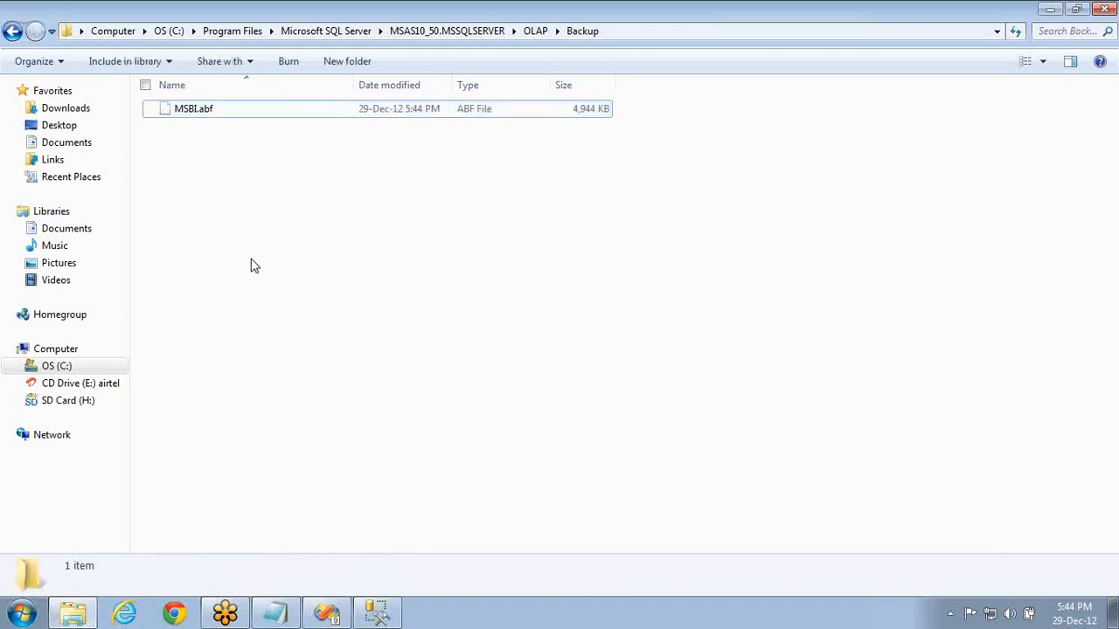
- Open MSAS10_50.SQLDEV\OLAP\Backup with permanent access granted and paste the MSBI.abf file there
{"action": "key", "text": "alt+Up"}
{"action": "key", "text": "alt+Up"}
{"action": "key", "text": "alt+Up"}
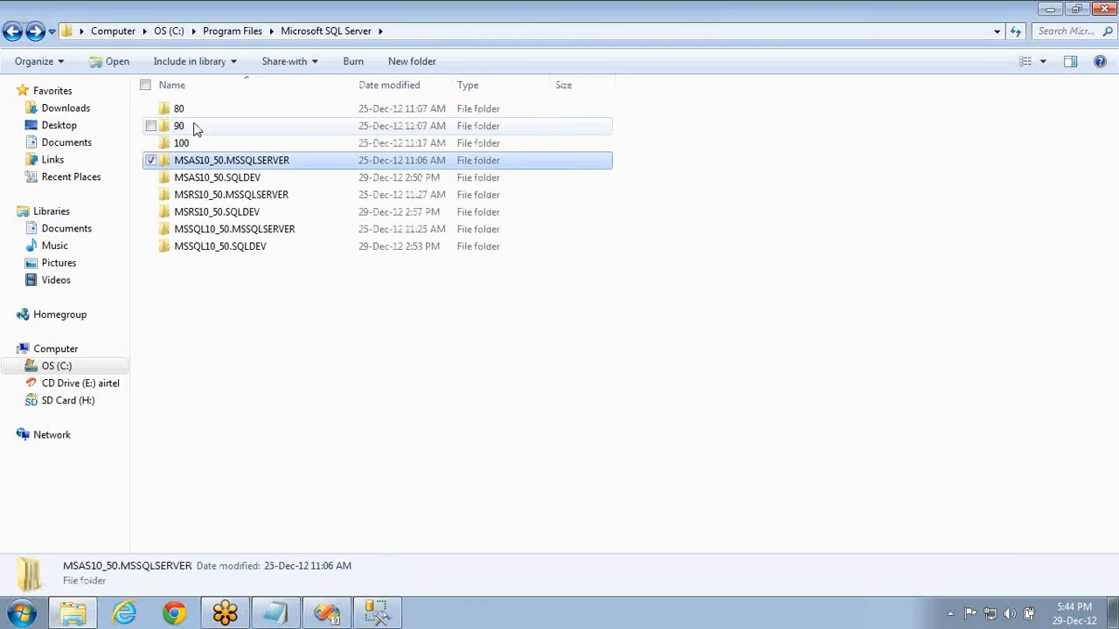
{"action": "double_click", "coordinate": [231, 179]}
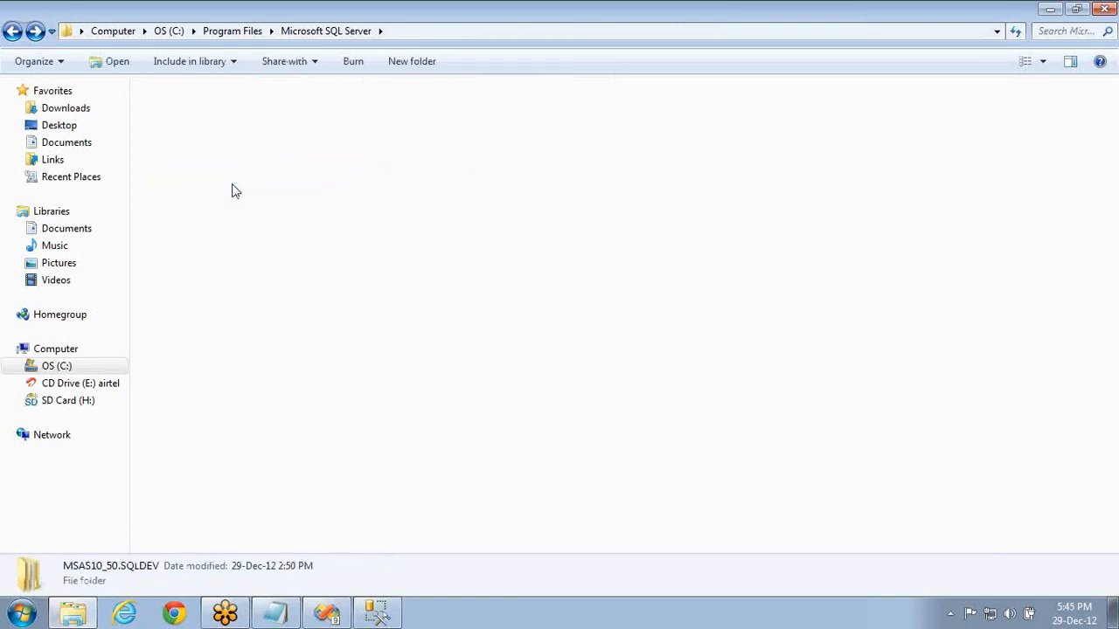
{"action": "double_click", "coordinate": [197, 112]}
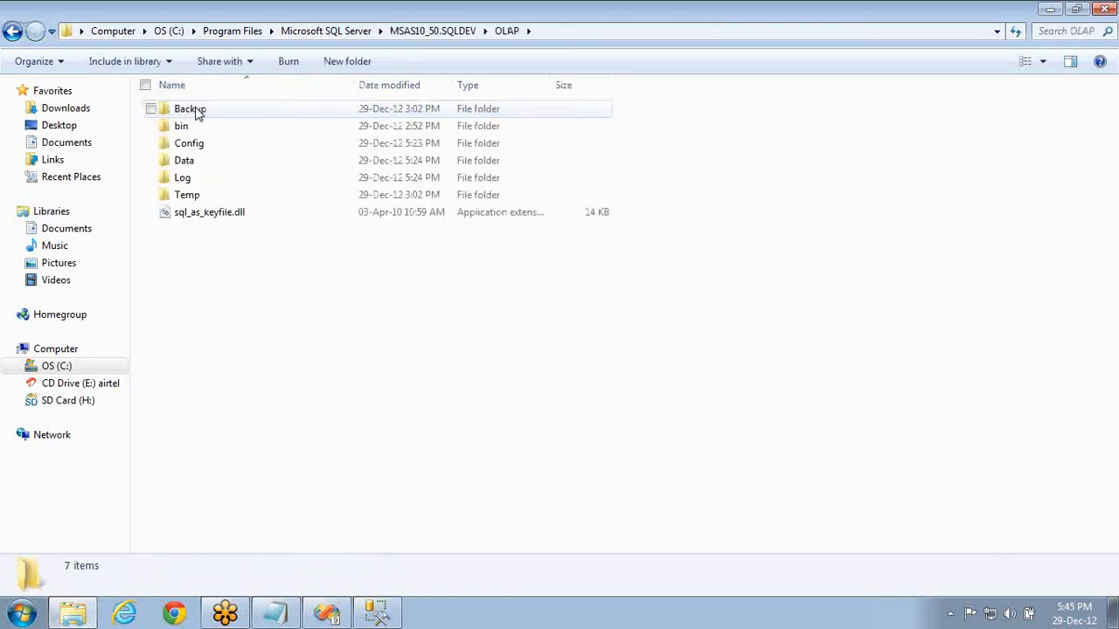
{"action": "double_click", "coordinate": [198, 111]}
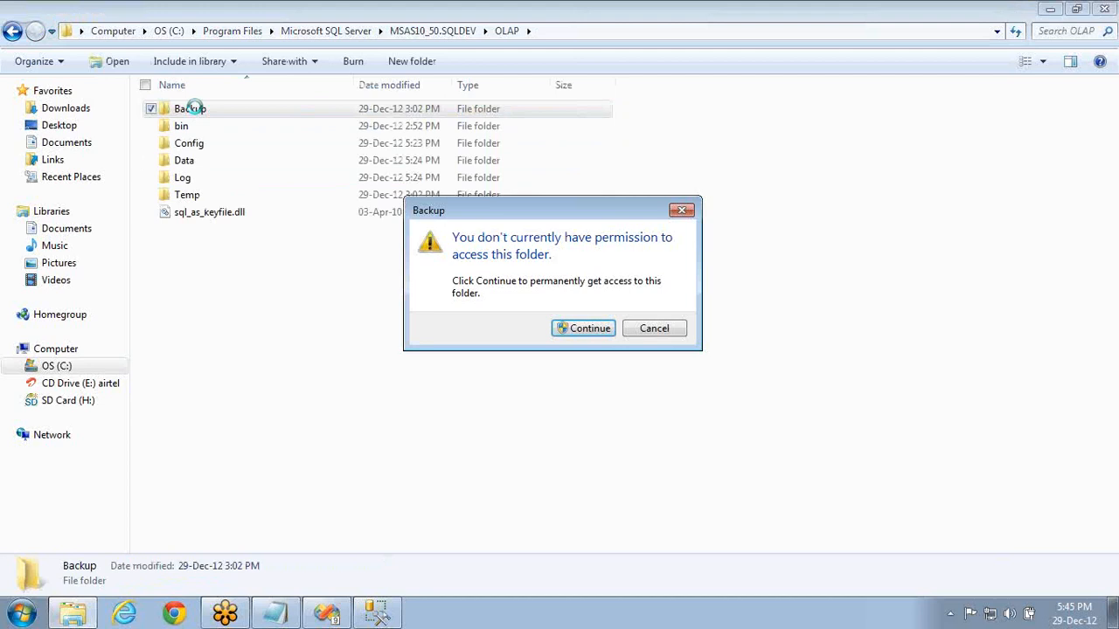
{"action": "key", "text": "Return"}
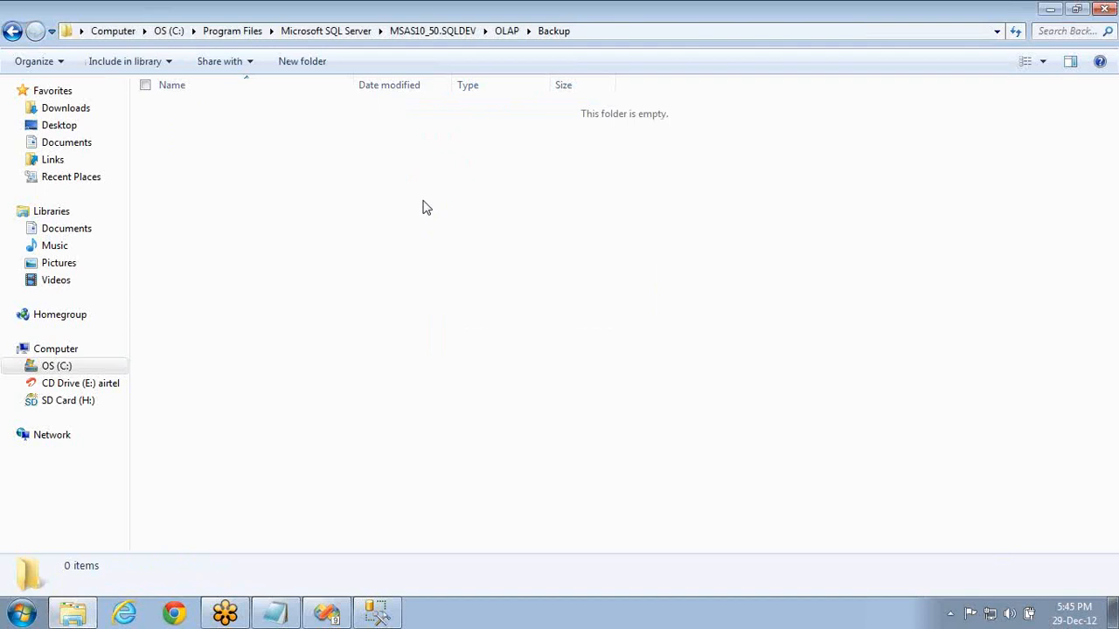
{"action": "key", "text": "ctrl+v"}
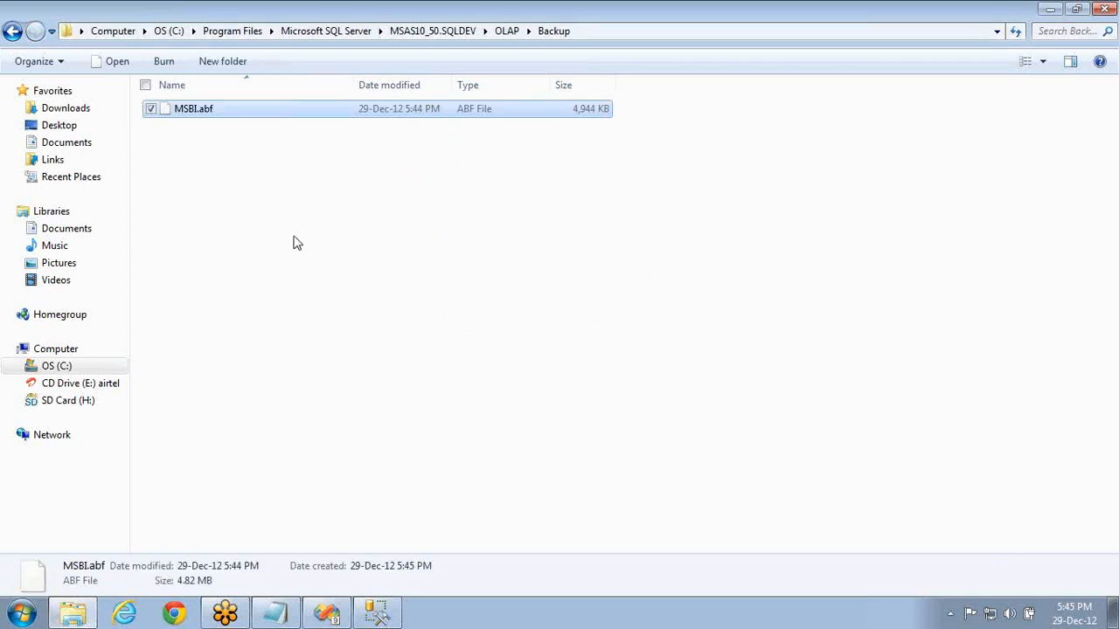
- Try to open the FTP location ftp://testenvironment in a new Windows Explorer window
{"action": "key", "text": "super+e"}
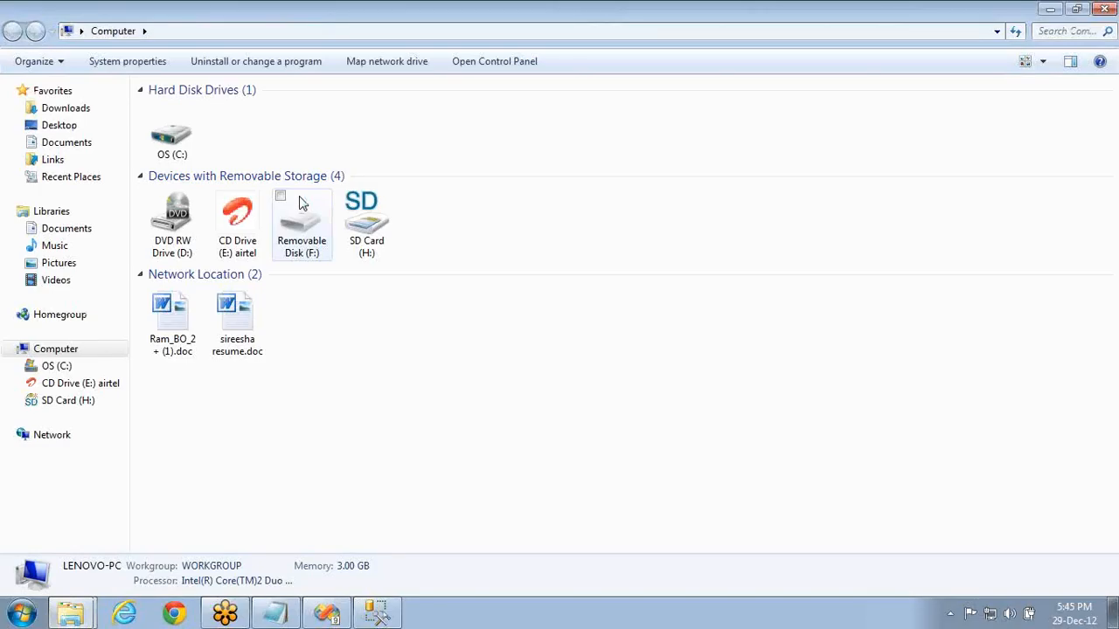
{"action": "left_click", "coordinate": [305, 30]}
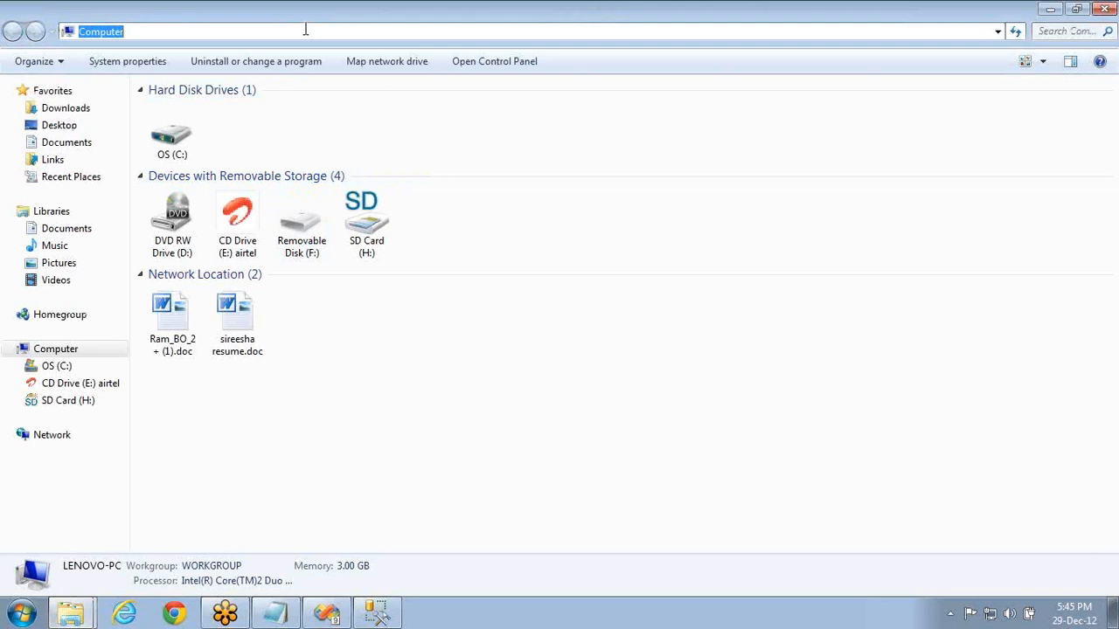
{"action": "type", "text": "ftp://"}
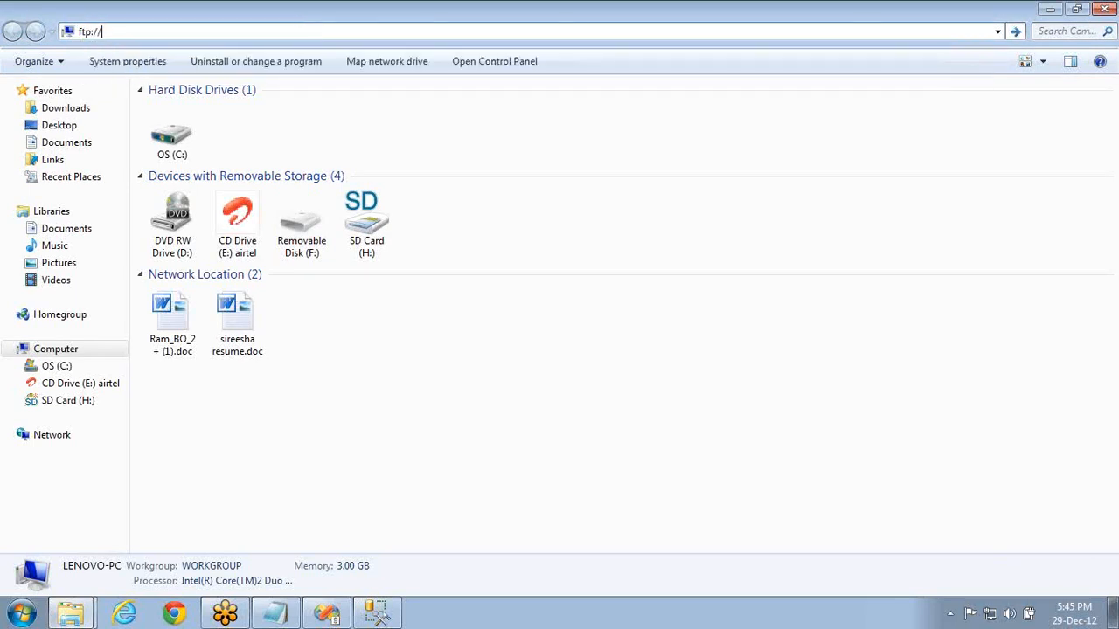
{"action": "type", "text": "testenvironment"}
{"action": "key", "text": "Return"}
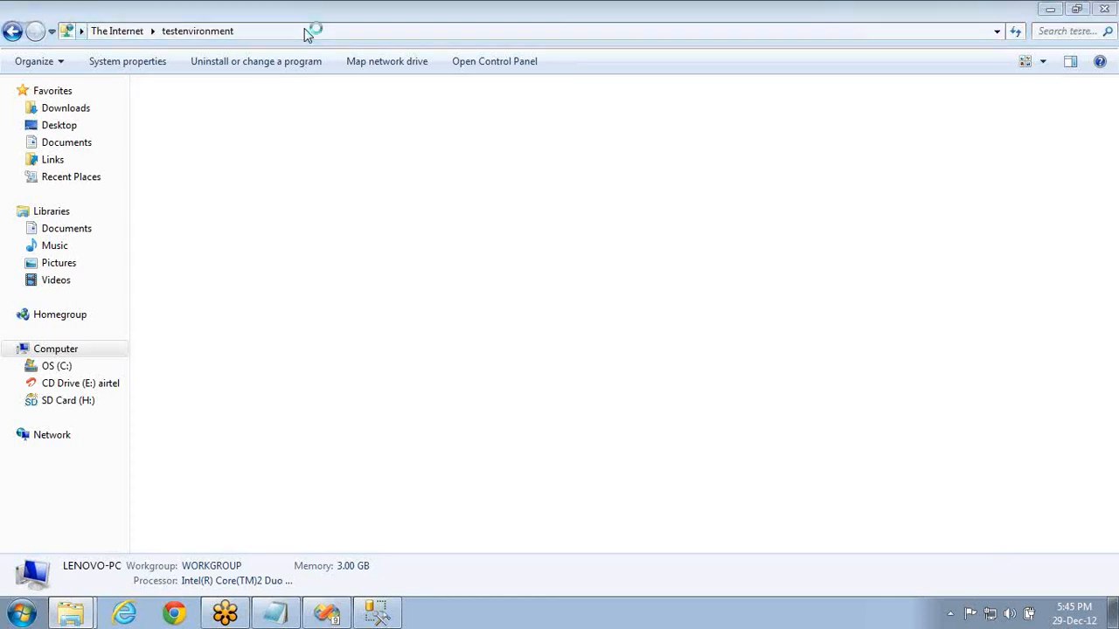
{"action": "key", "text": "Return"}
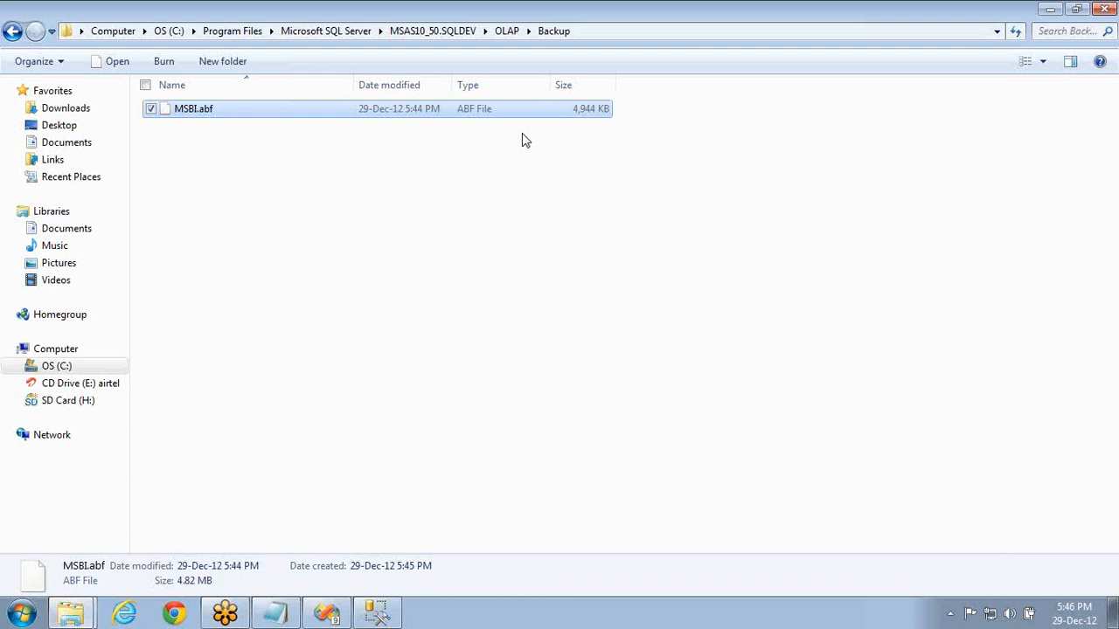
- Copy the SQLDEV Backup folder path and start a Notepad message to "Admin," reading "Copied latest file to the server and PFB the details"
{"action": "left_click", "coordinate": [630, 30]}
{"action": "key", "text": "ctrl+c"}
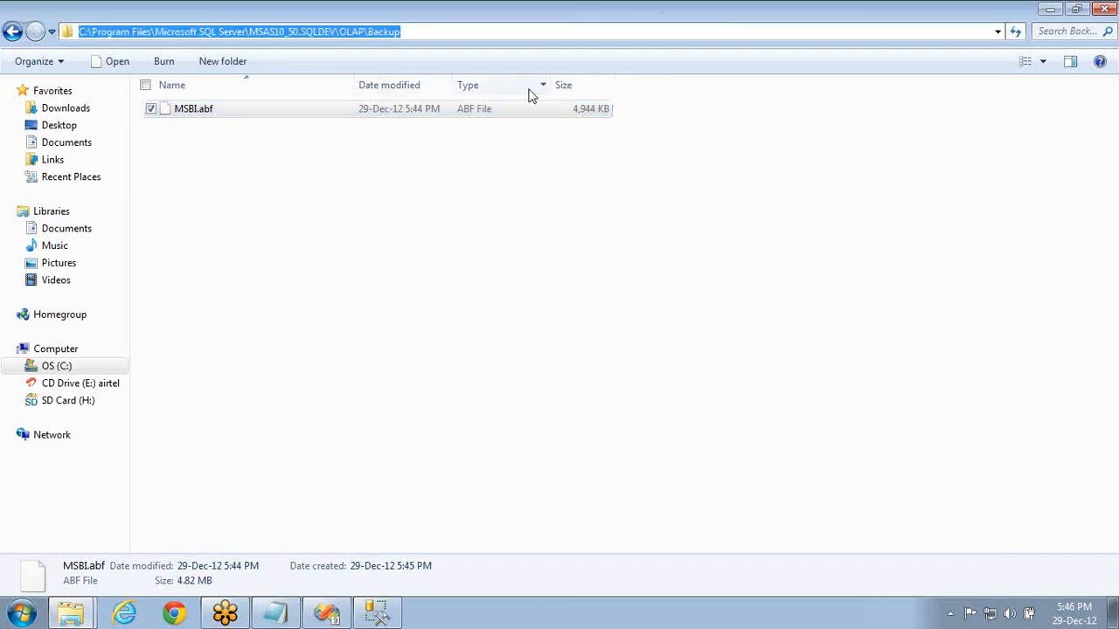
{"action": "left_click", "coordinate": [275, 613]}
{"action": "left_click", "coordinate": [334, 333]}
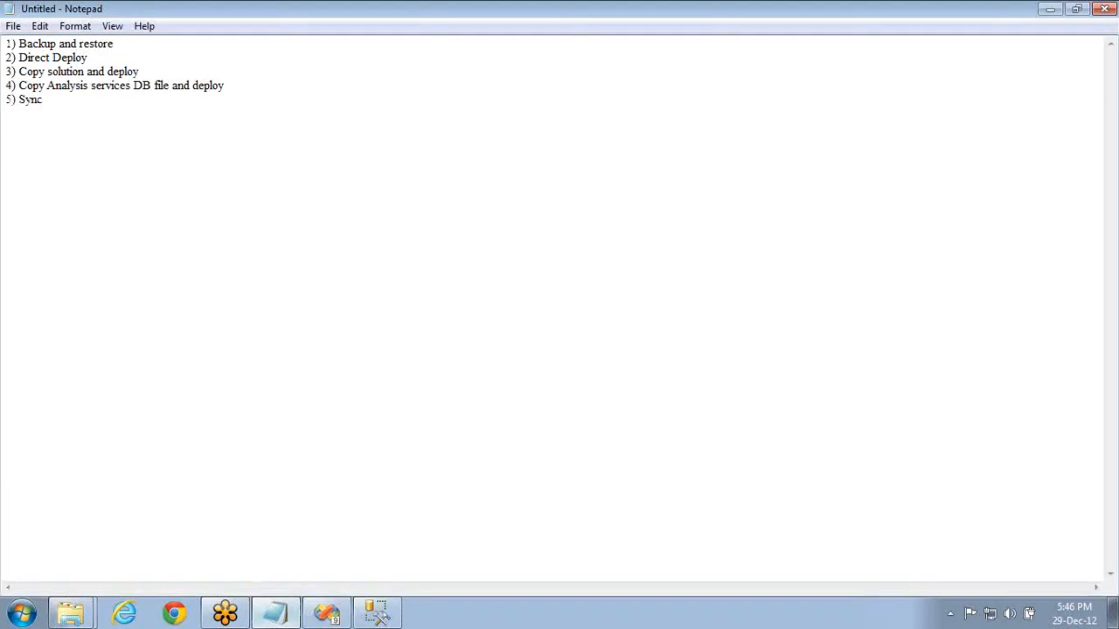
{"action": "type", "text": "Admin,"}
{"action": "key", "text": "Return"}
{"action": "key", "text": "Return"}
{"action": "type", "text": "Copied latest file to"}
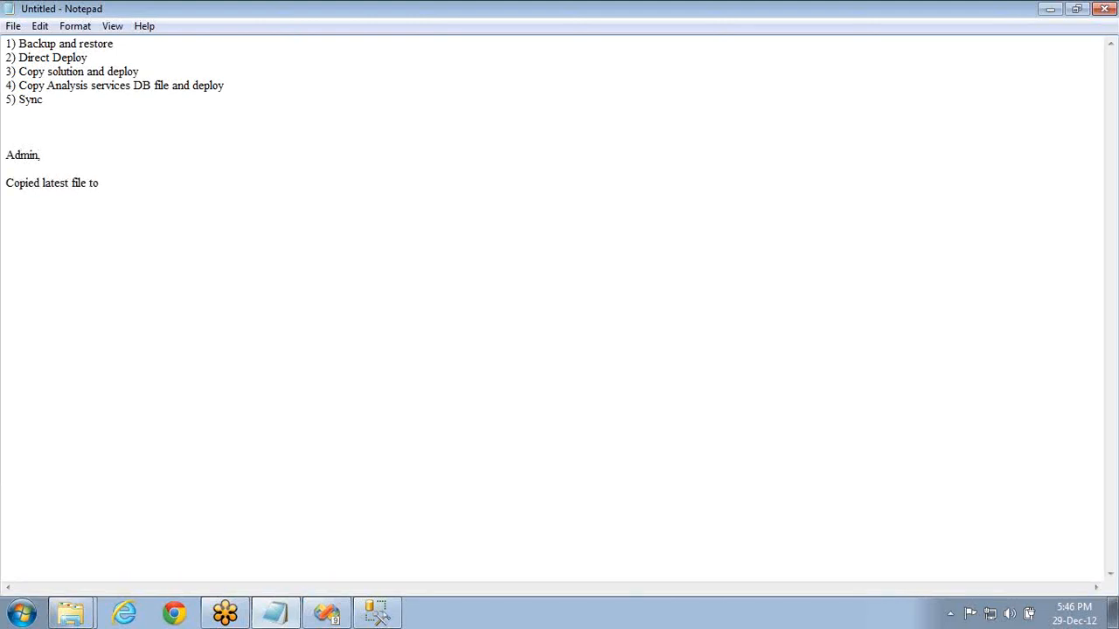
{"action": "type", "text": " the server and PFB the det"}
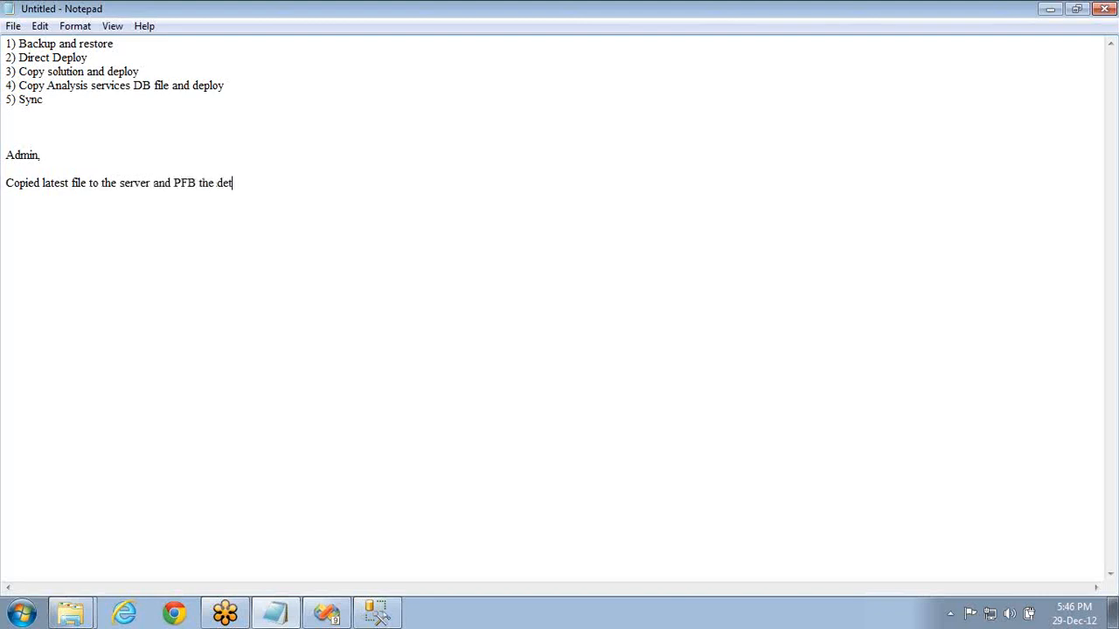
{"action": "type", "text": "ails"}
{"action": "key", "text": "Return"}
- Add "Server -", "Path -" with the copied Backup folder path, and "Filename - MSBI.abf" lines to the note
{"action": "type", "text": "Pat"}
{"action": "key", "text": "BackSpace"}
{"action": "key", "text": "BackSpace"}
{"action": "key", "text": "BackSpace"}
{"action": "type", "text": "Server -  Path -"}
{"action": "key", "text": "ctrl+v"}
{"action": "key", "text": "Return"}
{"action": "type", "text": "Filename - MSBI.abf"}
{"action": "key", "text": "Return"}
{"action": "key", "text": "Return"}
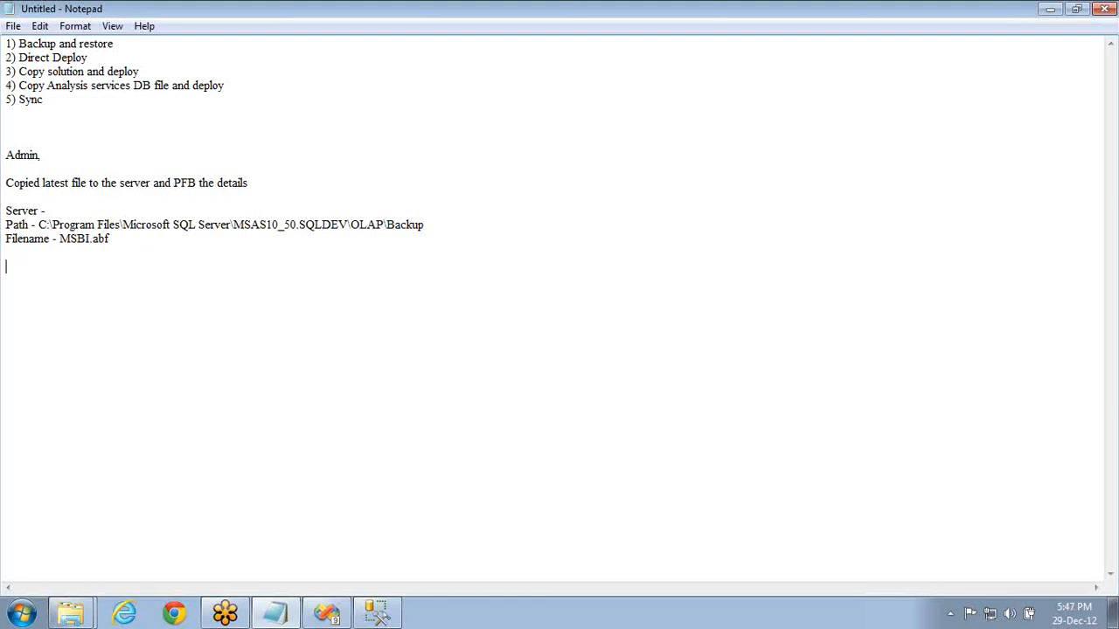
- Switch to SQL Server Management Studio and create a database named MSBI on localhost\SQLDEV that impersonates the service account
{"action": "key", "text": "alt+Tab"}
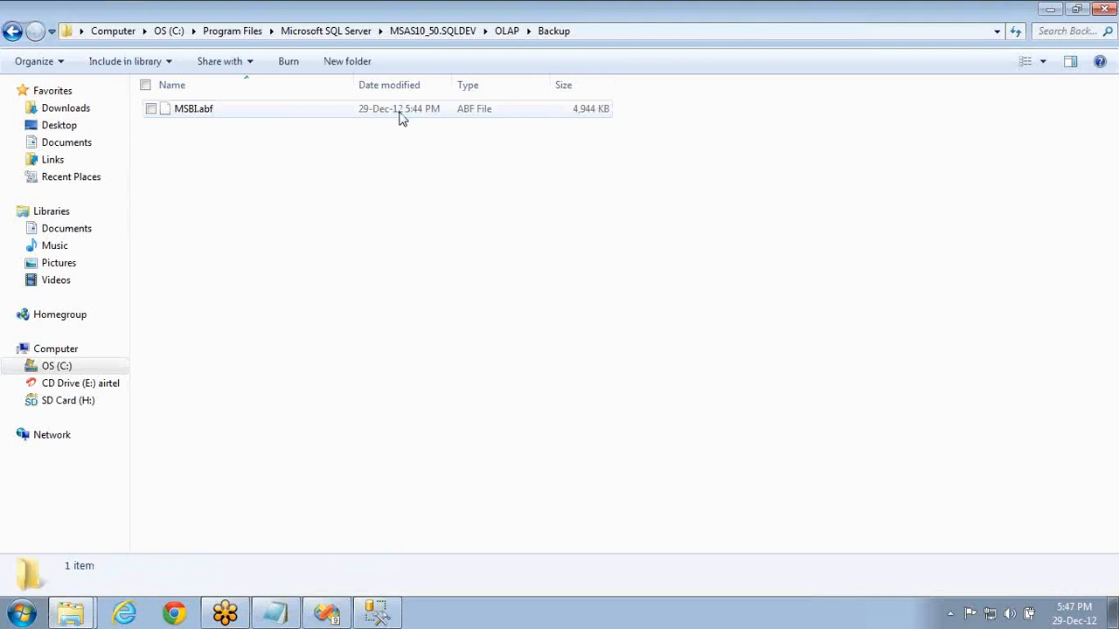
{"action": "key", "text": "alt+Tab"}
{"action": "key", "text": "alt+Tab"}
{"action": "key", "text": "alt+Tab"}
{"action": "key", "text": "alt+Tab"}
{"action": "key", "text": "alt+Tab"}
{"action": "key", "text": "alt+Tab"}
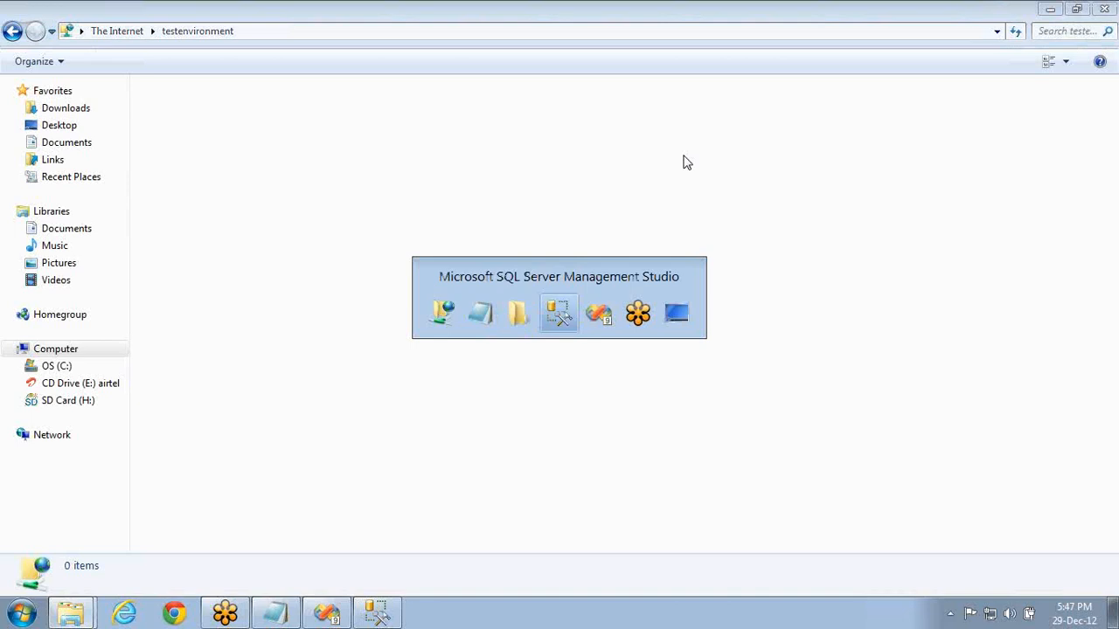
{"action": "left_click", "coordinate": [82, 183]}
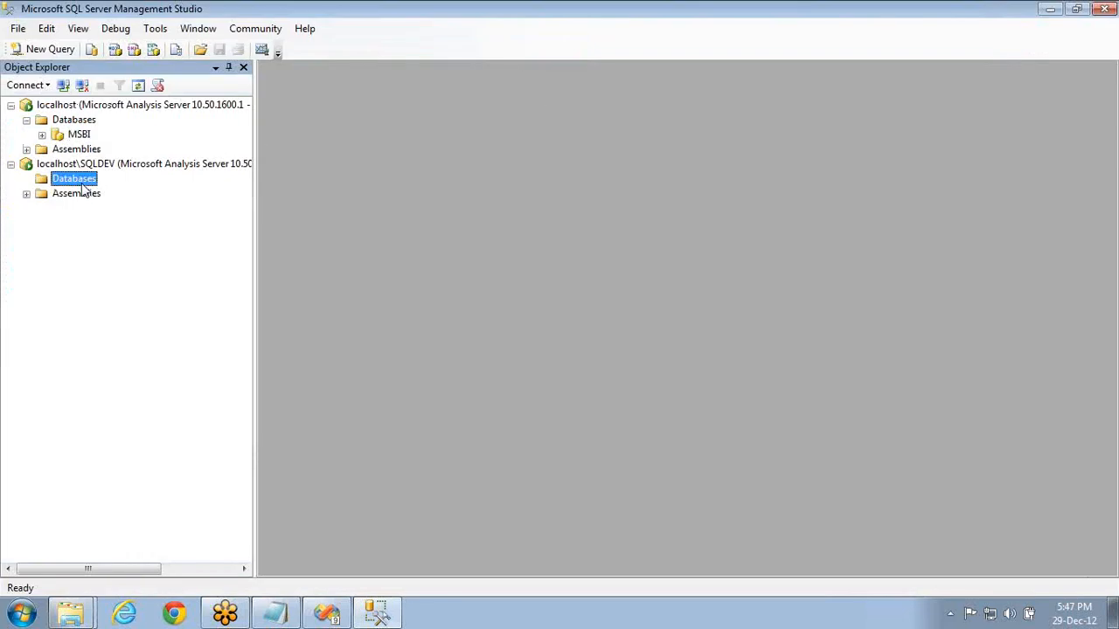
{"action": "right_click", "coordinate": [82, 185]}
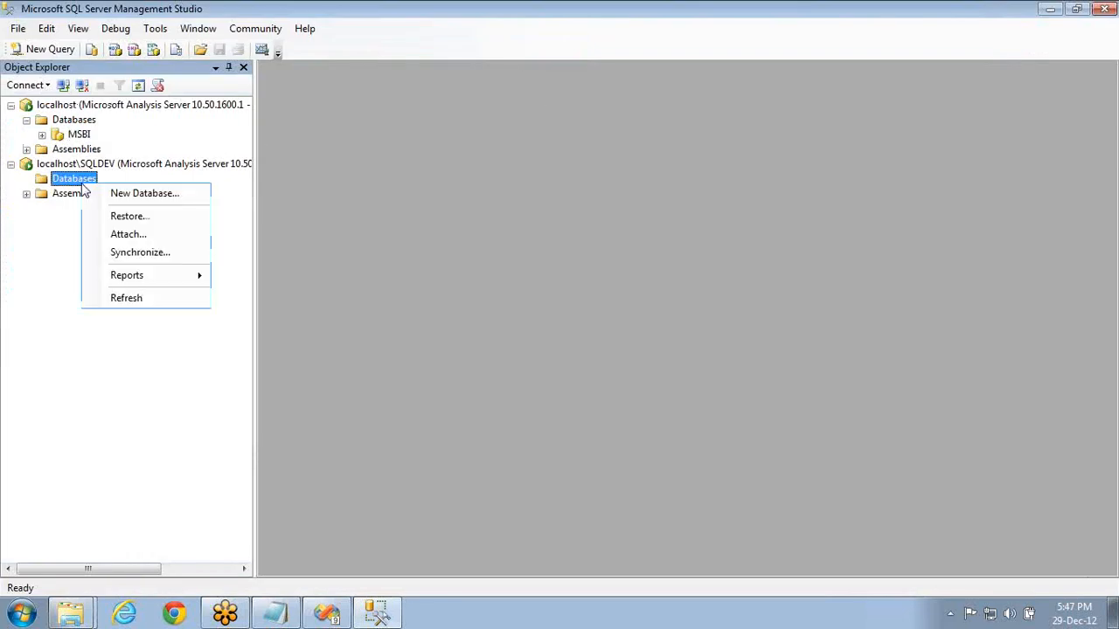
{"action": "left_click", "coordinate": [129, 194]}
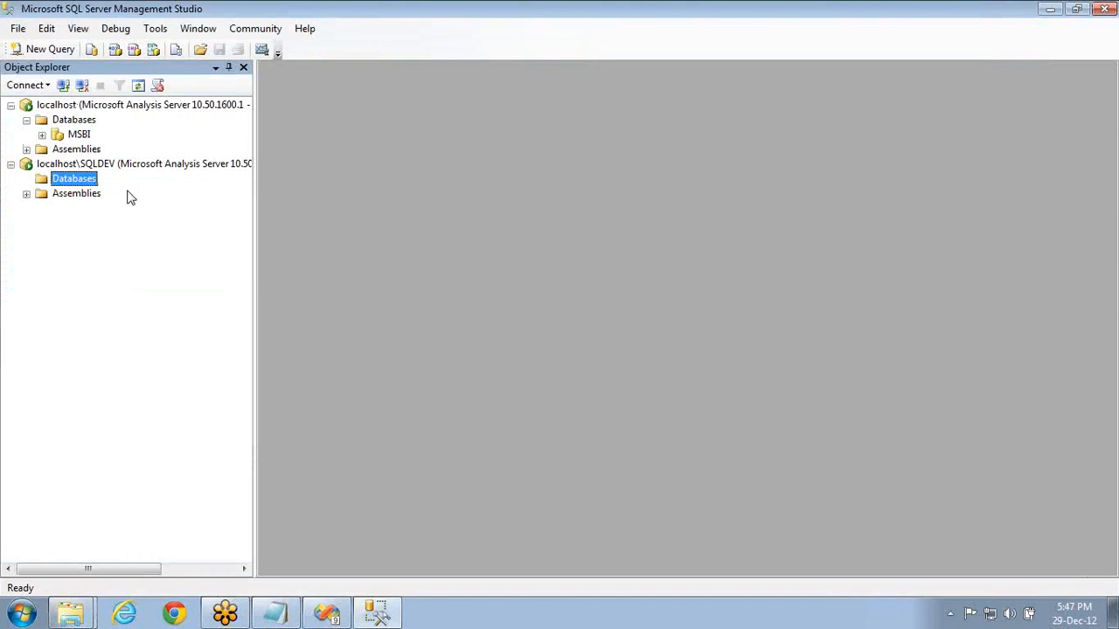
{"action": "type", "text": "MSBI"}
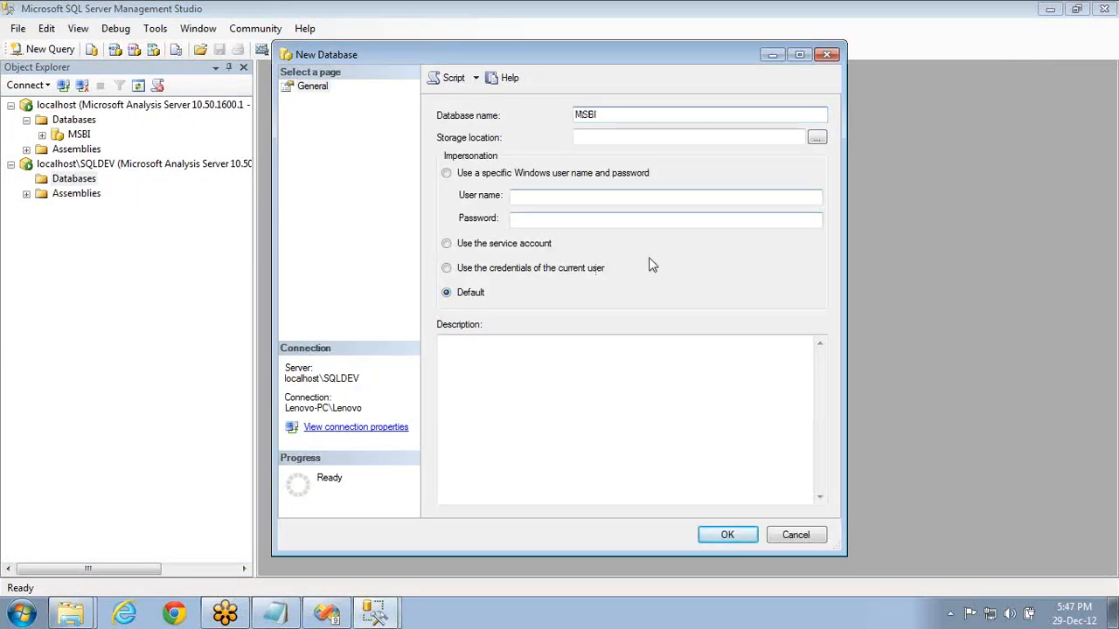
{"action": "left_click", "coordinate": [512, 244]}
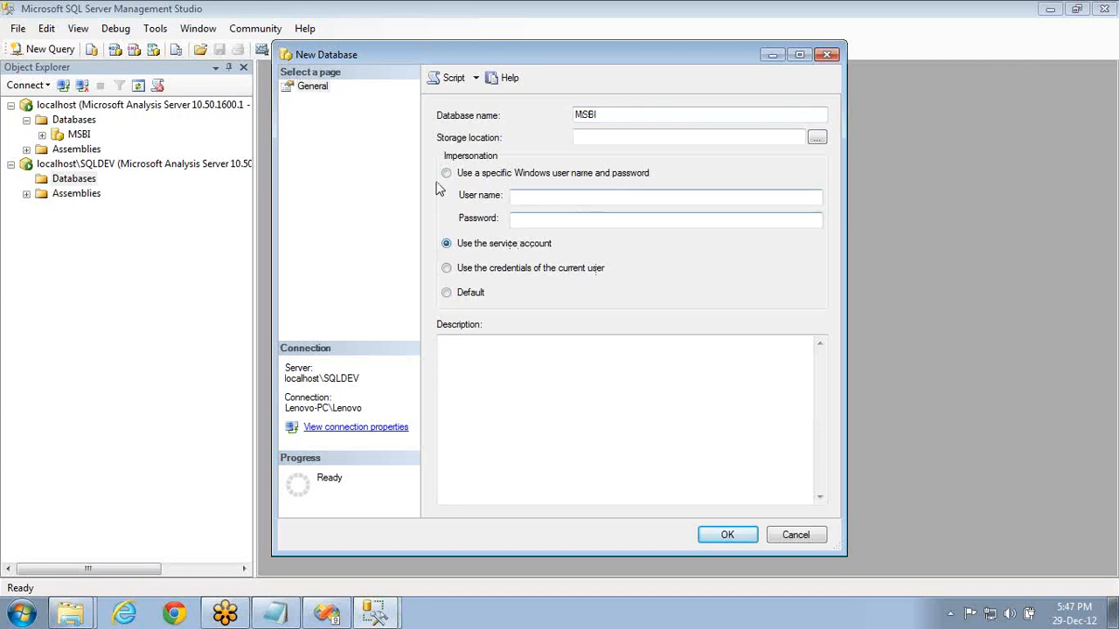
{"action": "left_click", "coordinate": [730, 534]}
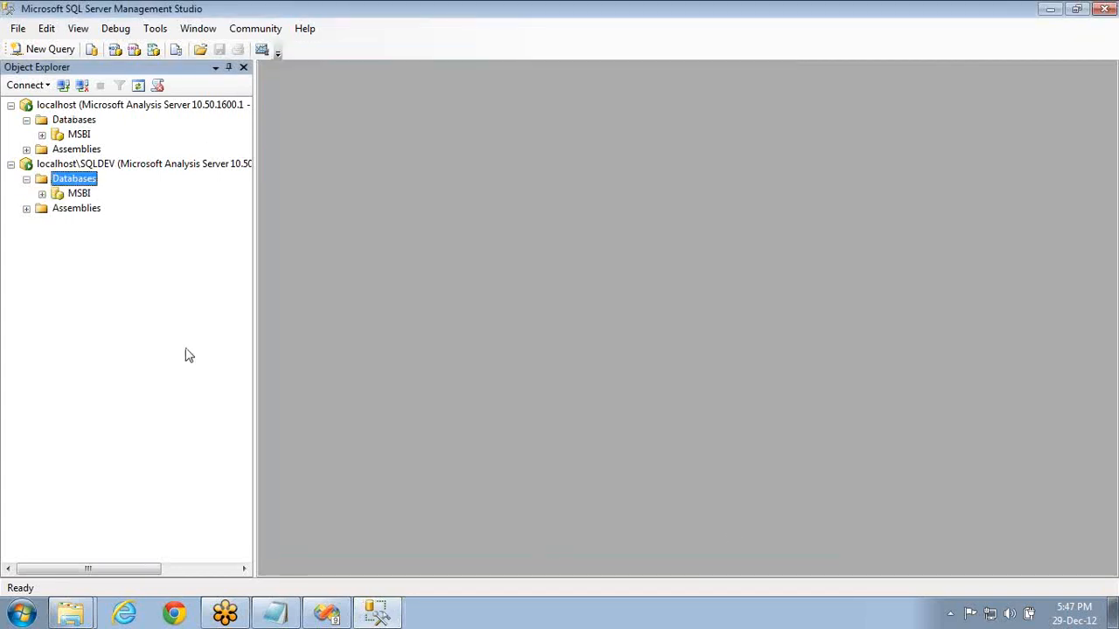
- Start restoring SQLDEV's MSBI database and set the backup source path to C:\Program Files\Microsoft SQL Server\MSAS10_50.SQLDEV\OLAP\Backup
{"action": "right_click", "coordinate": [79, 194]}
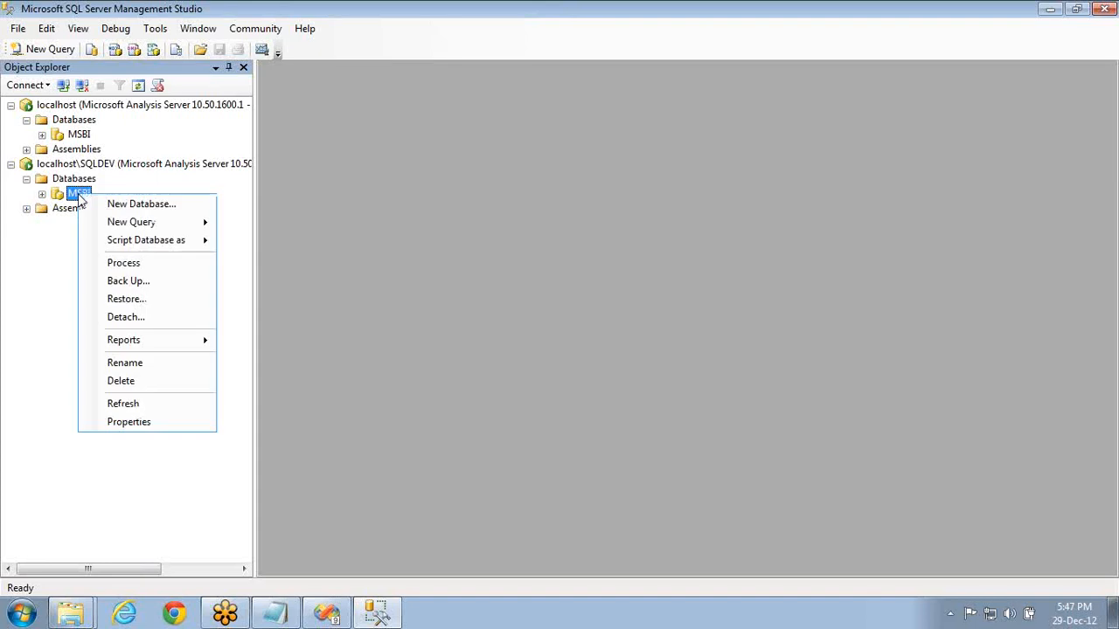
{"action": "left_click", "coordinate": [126, 299]}
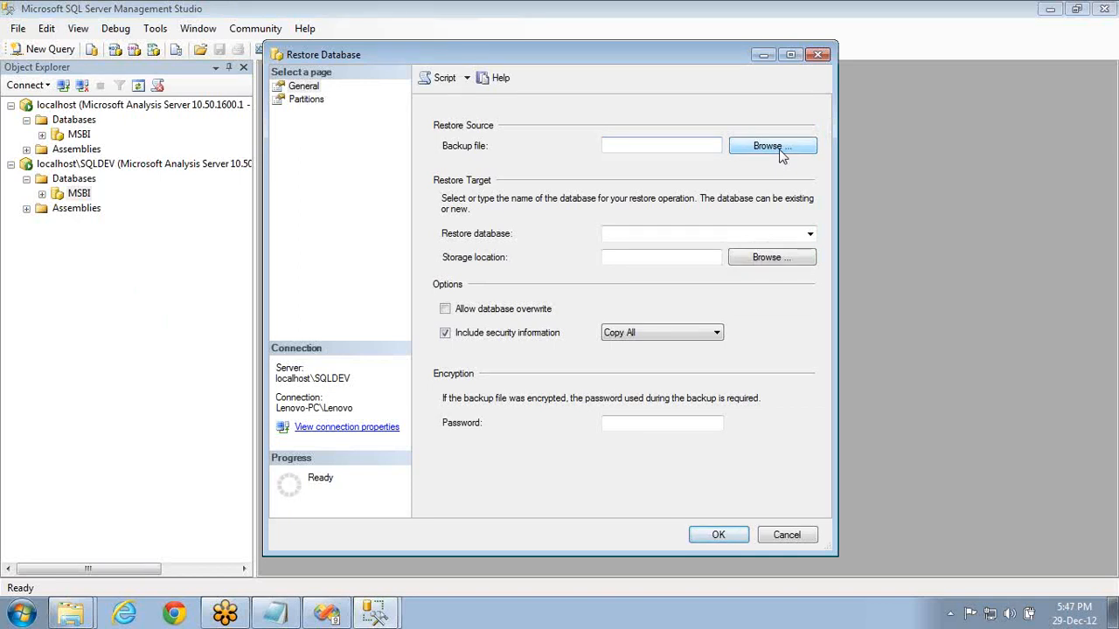
{"action": "left_click", "coordinate": [778, 147]}
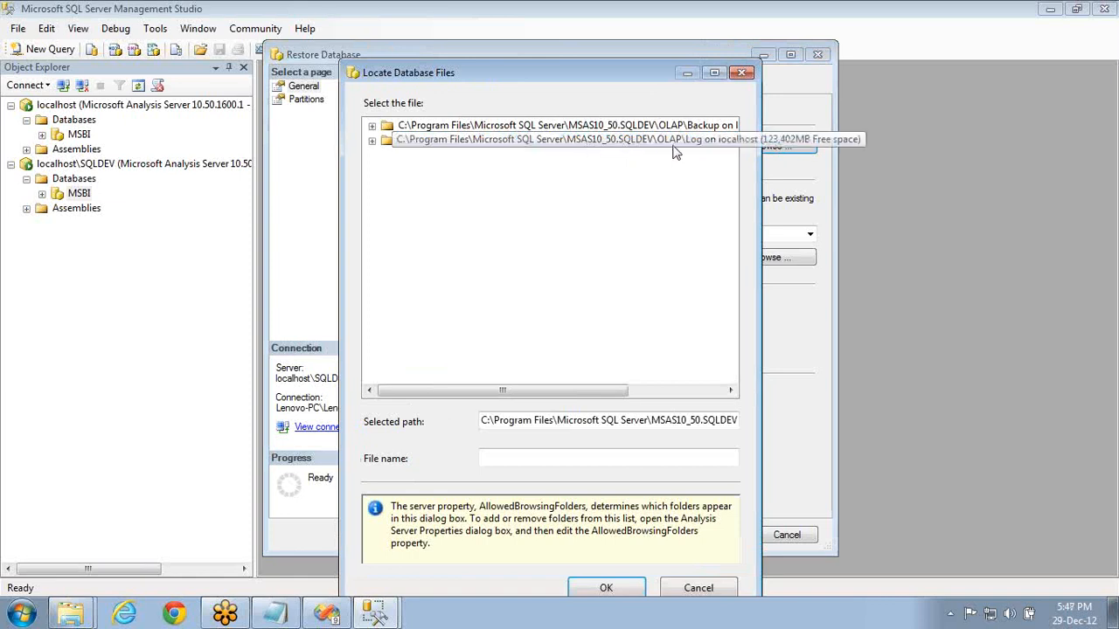
{"action": "left_click", "coordinate": [704, 147]}
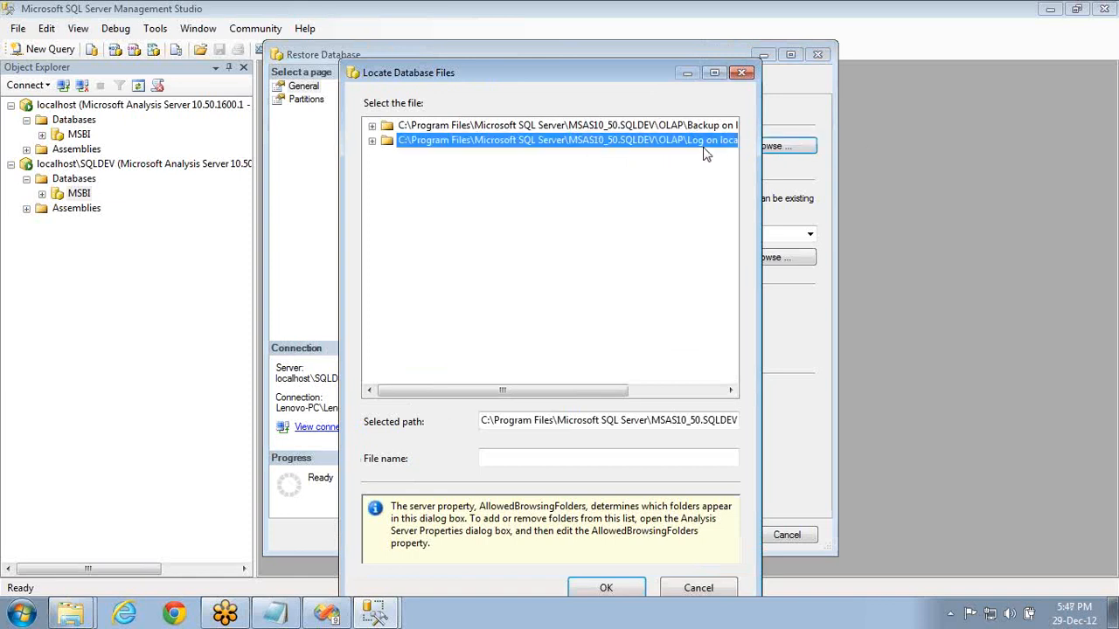
{"action": "left_click", "coordinate": [679, 420]}
{"action": "key", "text": "End"}
{"action": "key", "text": "shift+Home"}
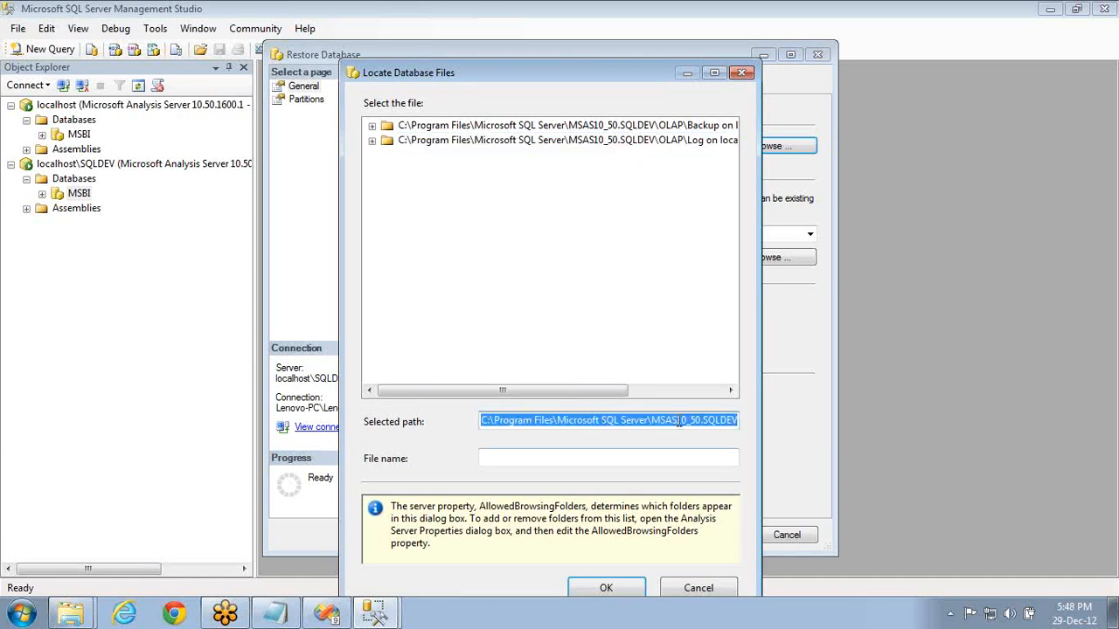
{"action": "key", "text": "ctrl+v"}
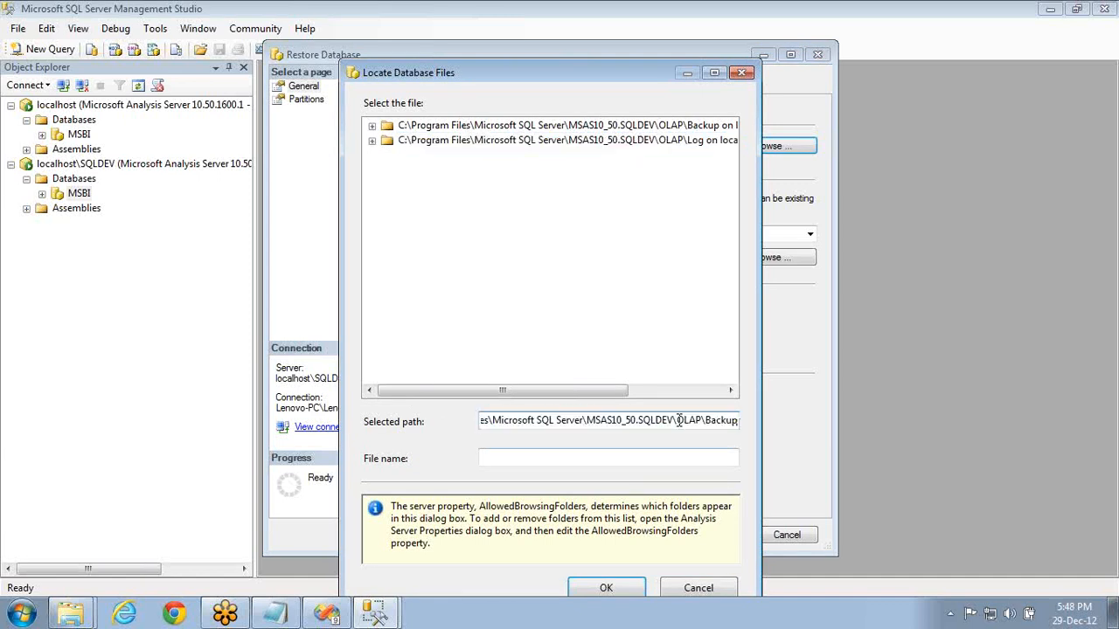
{"action": "key", "text": "Return"}
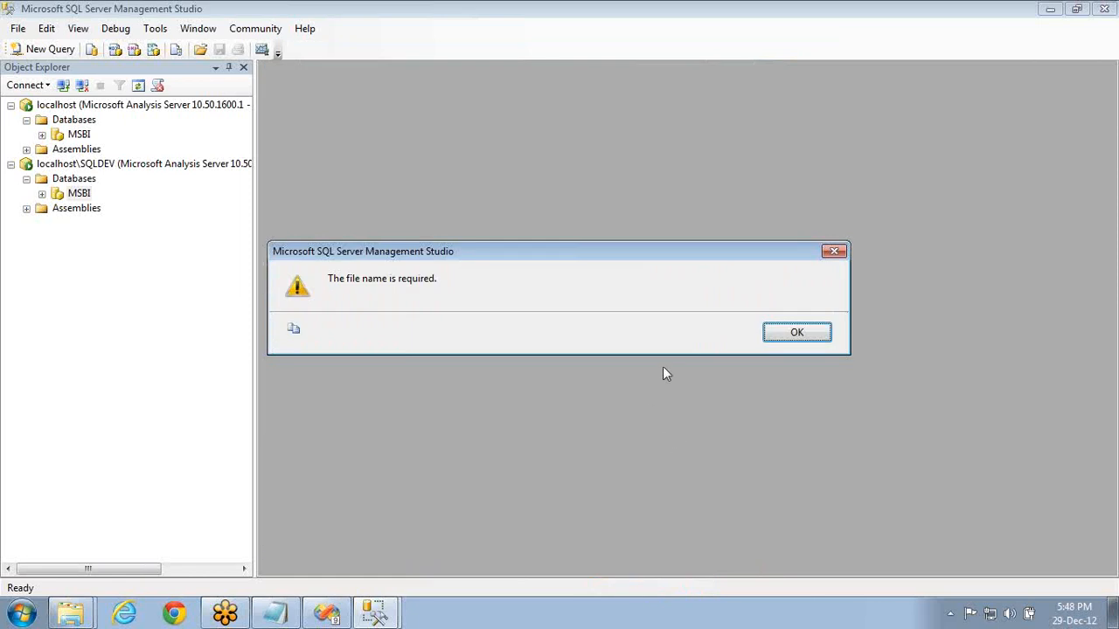
{"action": "left_click", "coordinate": [793, 333]}
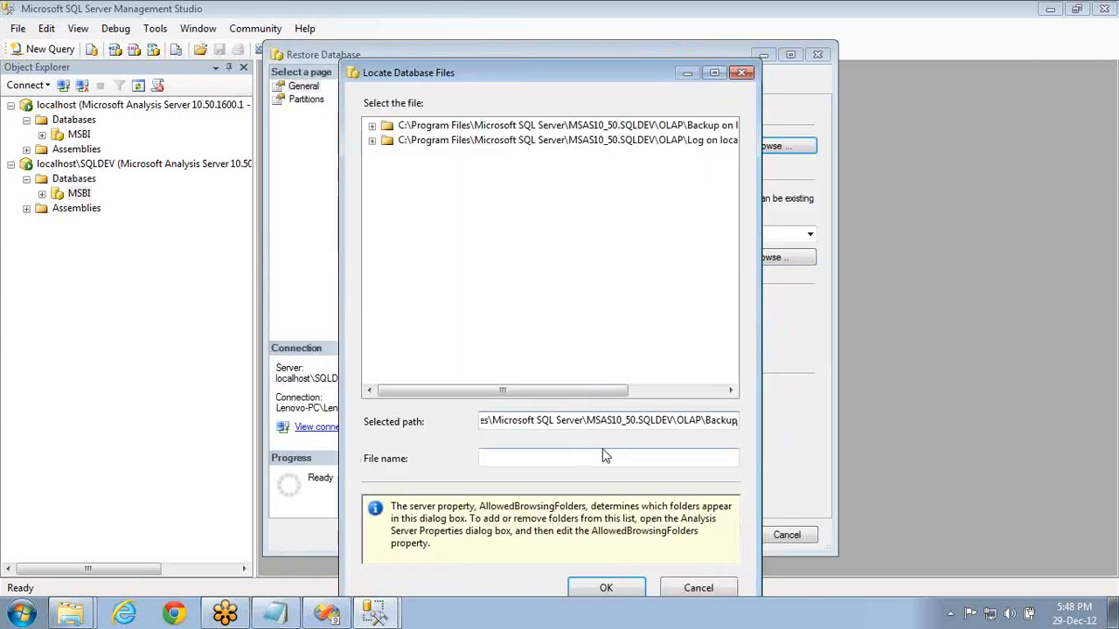
- Specify MSBI.abf as the backup file to restore and accept the file selection
{"action": "left_click", "coordinate": [610, 458]}
{"action": "type", "text": "MSB"}
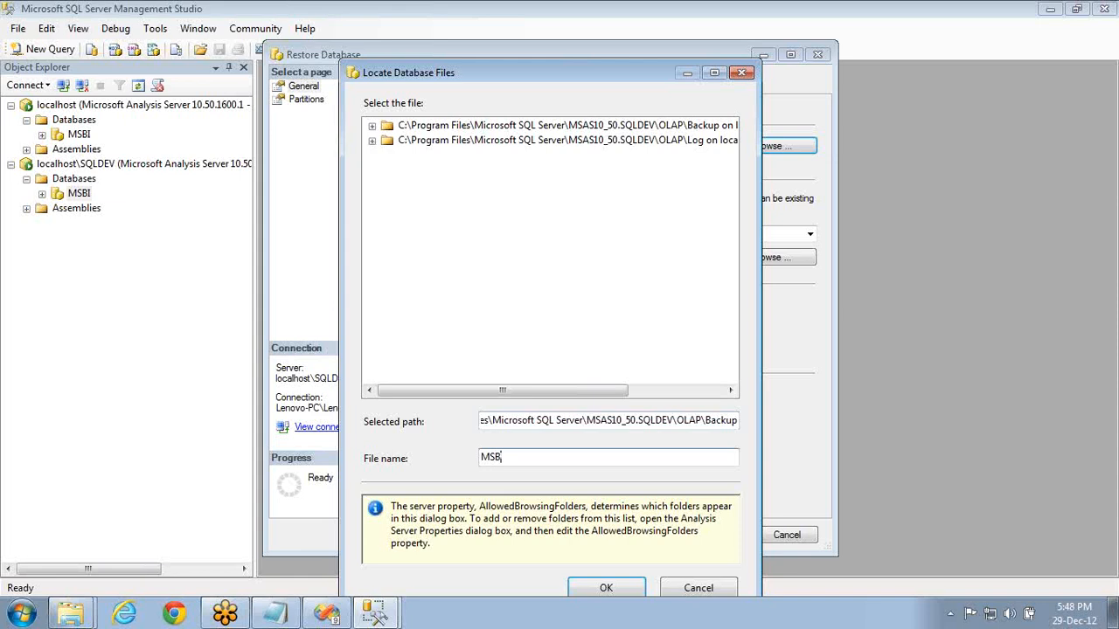
{"action": "type", "text": "Lab"}
{"action": "left_click", "coordinate": [606, 589]}
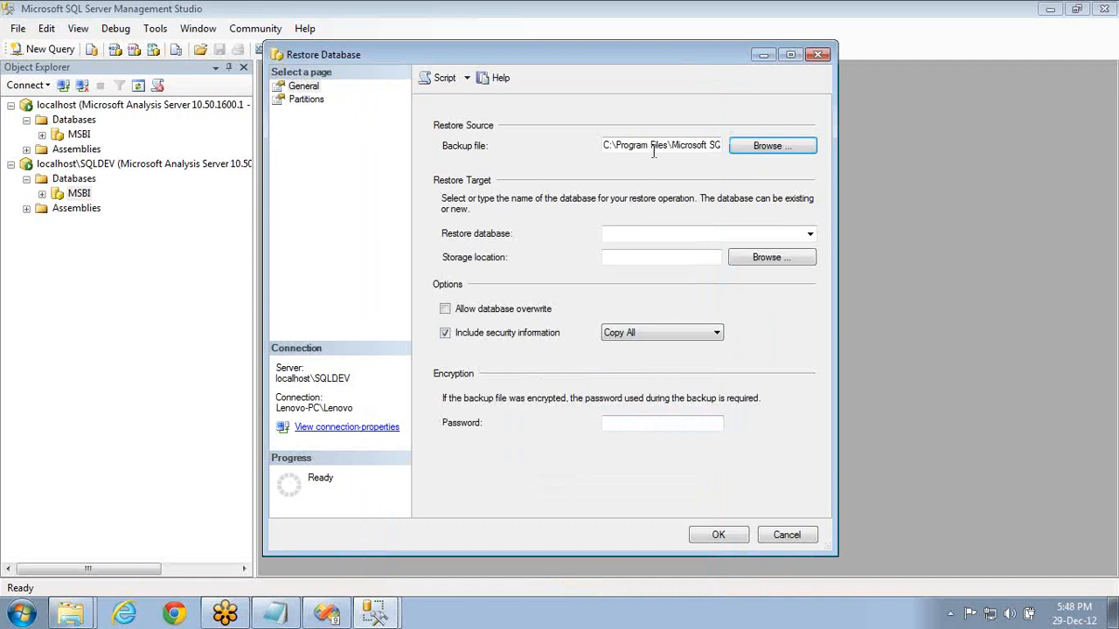
- Read through the full backup file path in the restore settings to check its folder and file name
{"action": "left_click", "coordinate": [641, 145]}
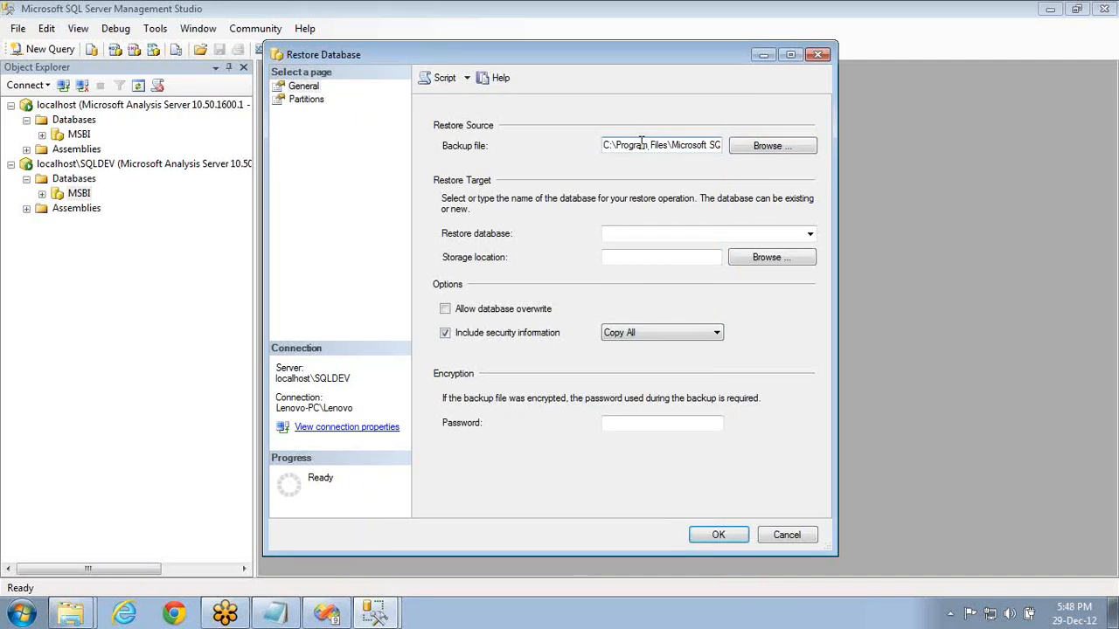
{"action": "key", "text": "Right"}
{"action": "key", "text": "Right"}
{"action": "key", "text": "Right"}
{"action": "key", "text": "Right"}
{"action": "key", "text": "Right"}
{"action": "key", "text": "Right"}
{"action": "key", "text": "Right"}
{"action": "key", "text": "Right"}
{"action": "key", "text": "Right"}
{"action": "key", "text": "Right"}
{"action": "key", "text": "Right"}
{"action": "key", "text": "Right"}
{"action": "key", "text": "Right"}
{"action": "key", "text": "Right"}
{"action": "key", "text": "Right"}
{"action": "key", "text": "Right"}
{"action": "key", "text": "Right"}
{"action": "key", "text": "Right"}
{"action": "key", "text": "Right"}
{"action": "key", "text": "Right"}
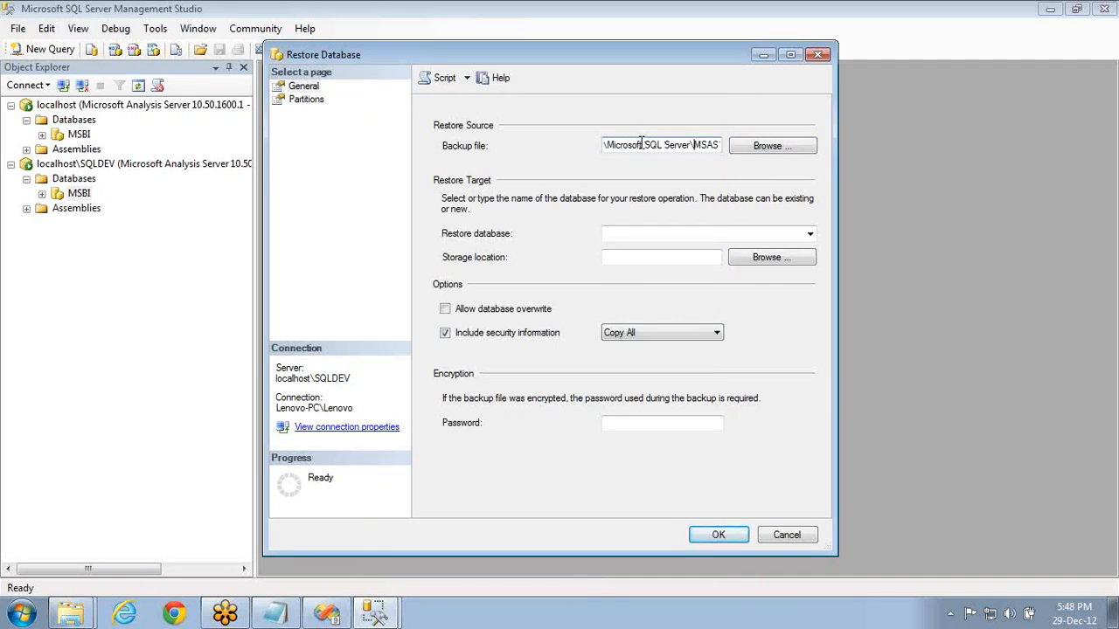
{"action": "key", "text": "Right"}
{"action": "key", "text": "Right"}
{"action": "key", "text": "Right"}
{"action": "key", "text": "Right"}
{"action": "key", "text": "Right"}
{"action": "key", "text": "Right"}
{"action": "key", "text": "Right"}
{"action": "key", "text": "Right"}
{"action": "key", "text": "Right"}
{"action": "key", "text": "Right"}
{"action": "key", "text": "Right"}
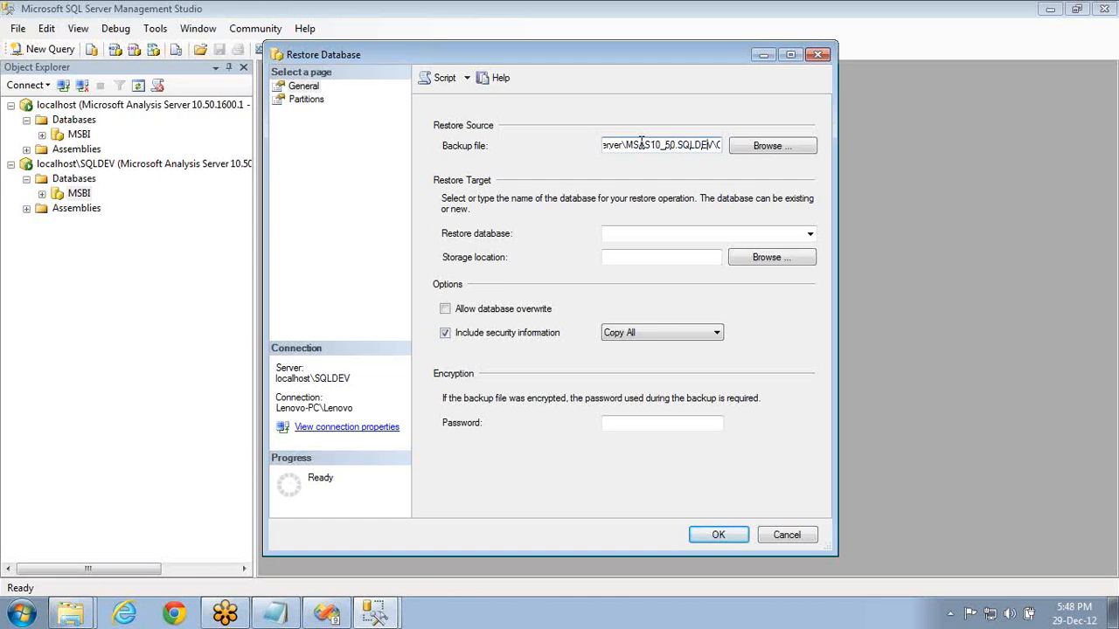
{"action": "key", "text": "Right"}
{"action": "key", "text": "Right"}
{"action": "key", "text": "Right"}
{"action": "key", "text": "Right"}
{"action": "key", "text": "Right"}
{"action": "key", "text": "Right"}
{"action": "key", "text": "Right"}
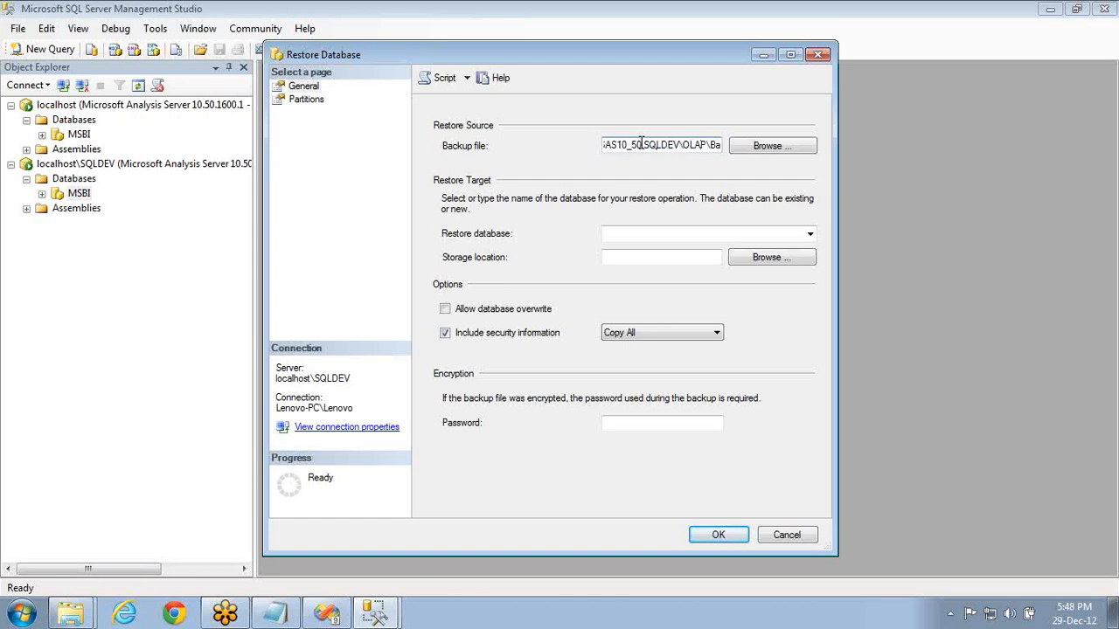
{"action": "key", "text": "Right"}
{"action": "key", "text": "Right"}
{"action": "key", "text": "Right"}
{"action": "key", "text": "Right"}
{"action": "key", "text": "Right"}
{"action": "key", "text": "Right"}
{"action": "key", "text": "Right"}
{"action": "key", "text": "Right"}
{"action": "key", "text": "Right"}
{"action": "key", "text": "Right"}
{"action": "key", "text": "Right"}
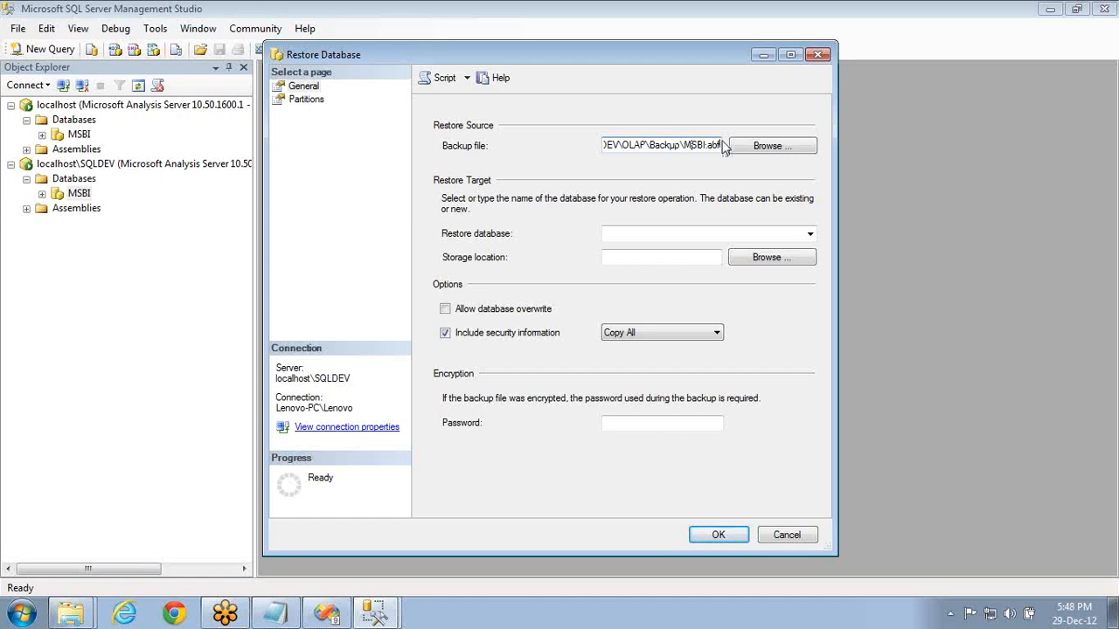
- Restore the backup into MSBI with database overwrite allowed and security information overwritten, leaving the password empty and the partition settings at their defaults
{"action": "left_click", "coordinate": [811, 236]}
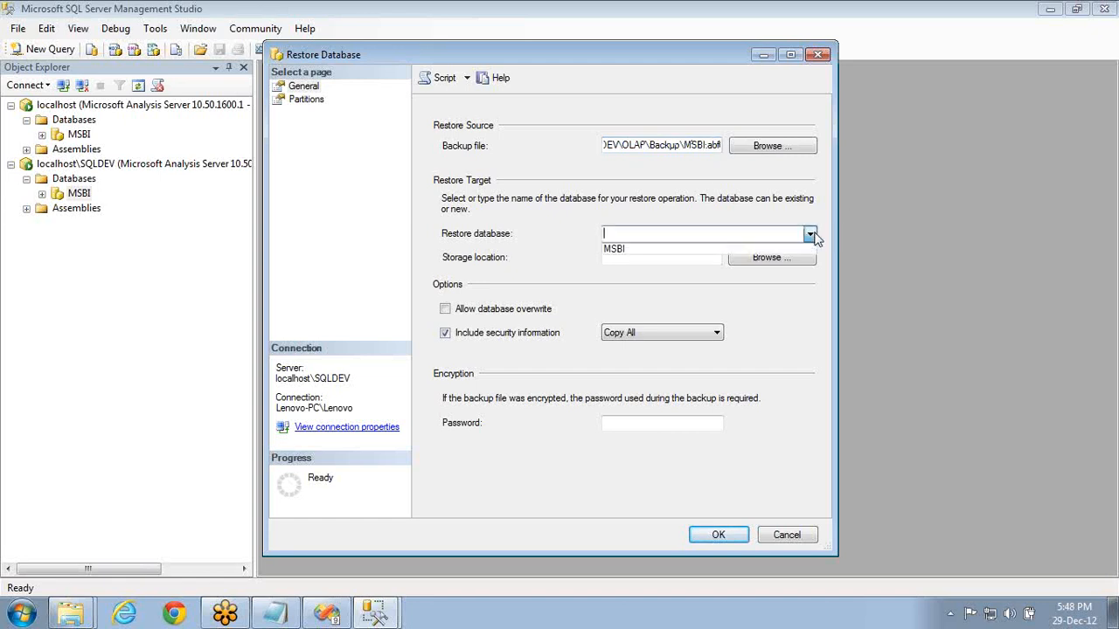
{"action": "left_click", "coordinate": [644, 252]}
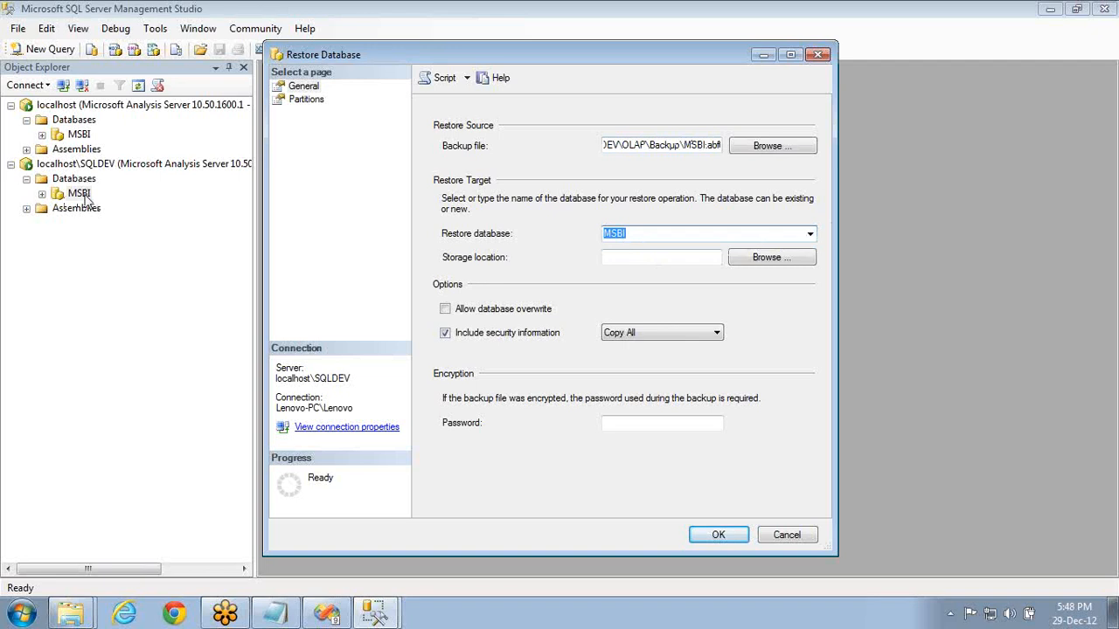
{"action": "left_click", "coordinate": [446, 313]}
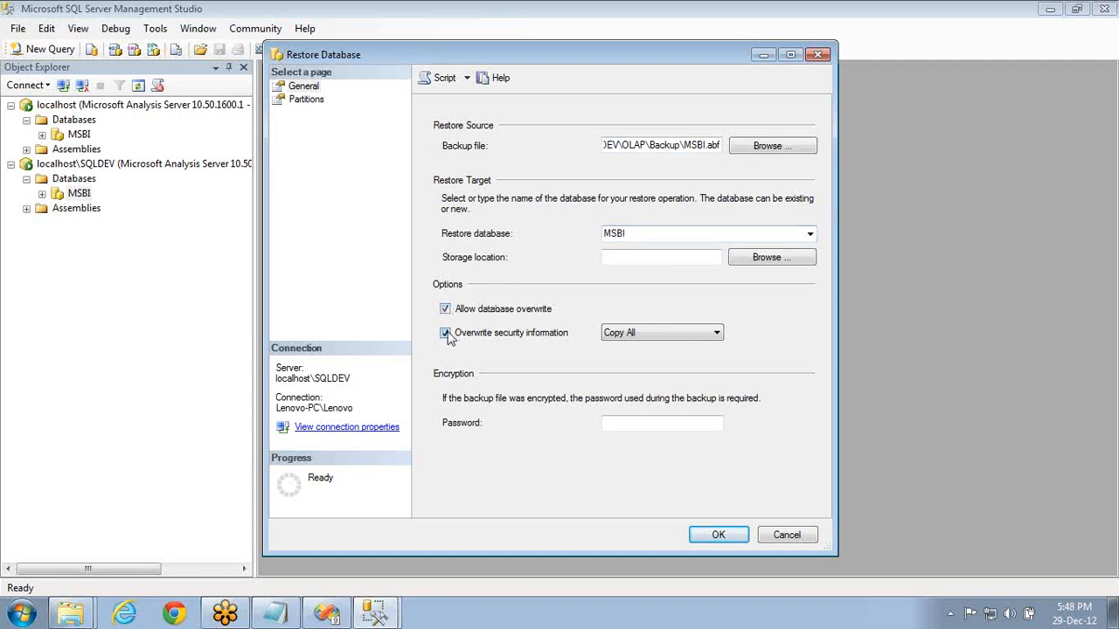
{"action": "left_click", "coordinate": [648, 425]}
{"action": "left_click", "coordinate": [307, 100]}
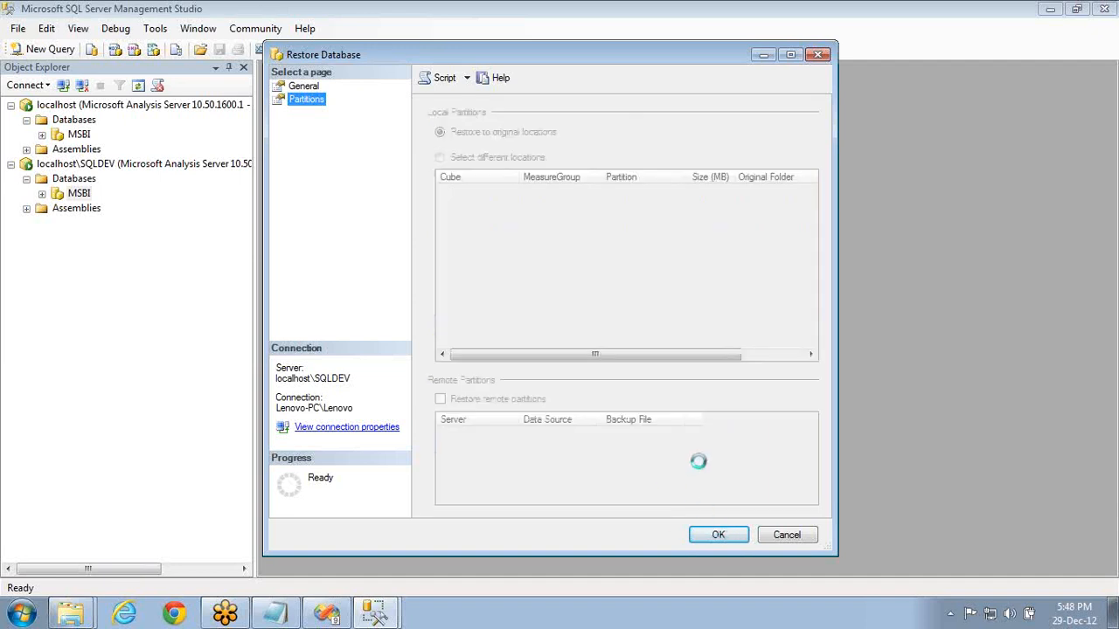
{"action": "left_click", "coordinate": [717, 535]}
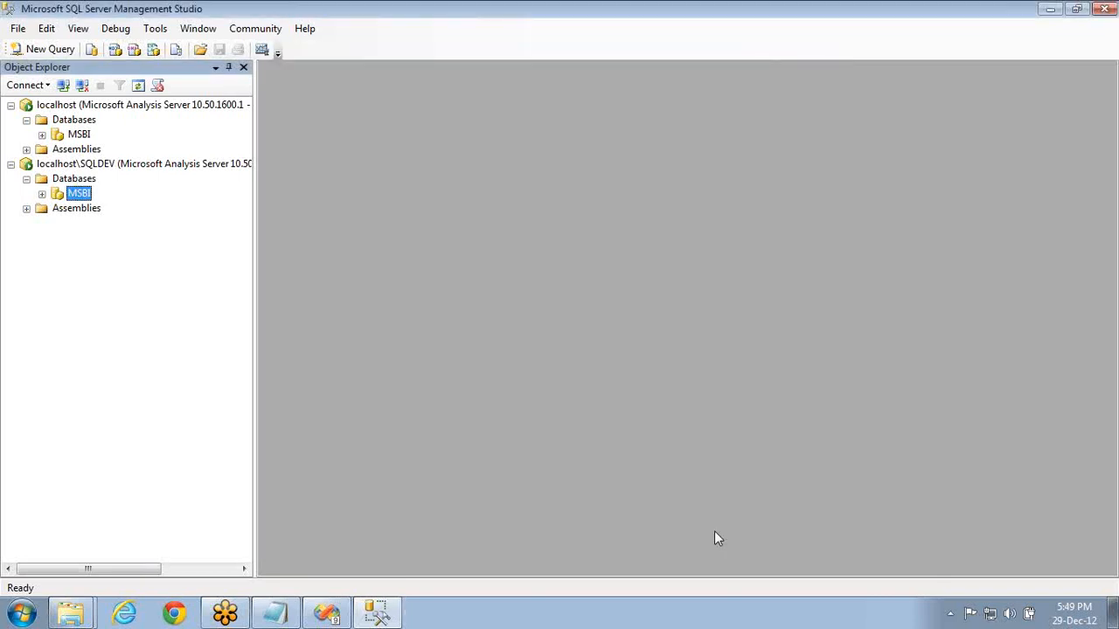
- Open a new MDX query on SQLDEV's MSBI database and expand Dim Product in the Adventure Works DW cube
{"action": "left_click", "coordinate": [39, 49]}
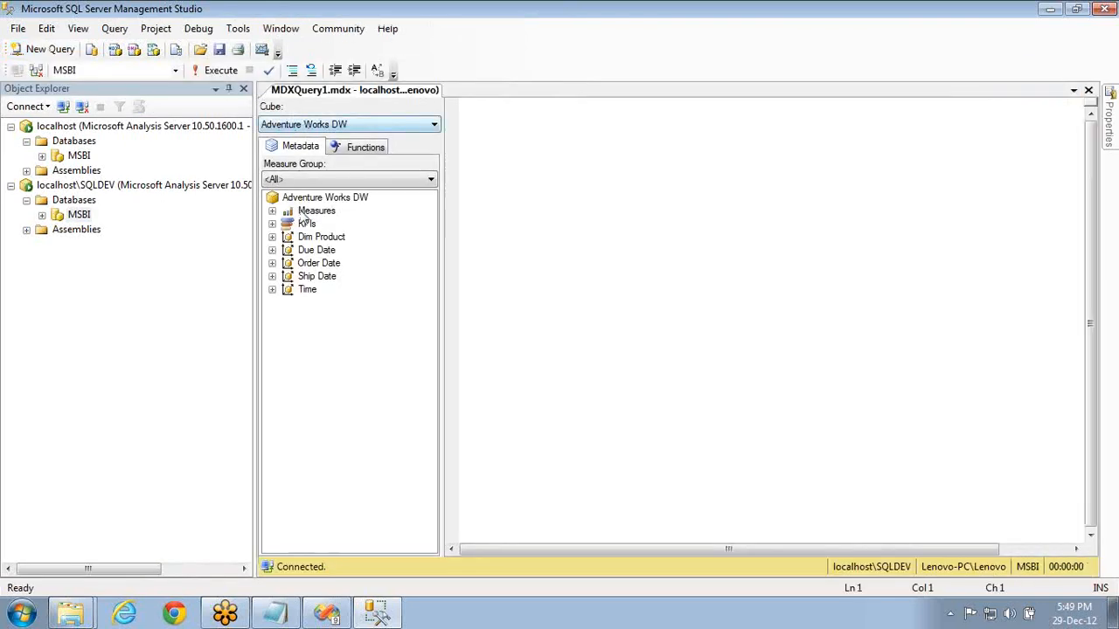
{"action": "left_click", "coordinate": [272, 236]}
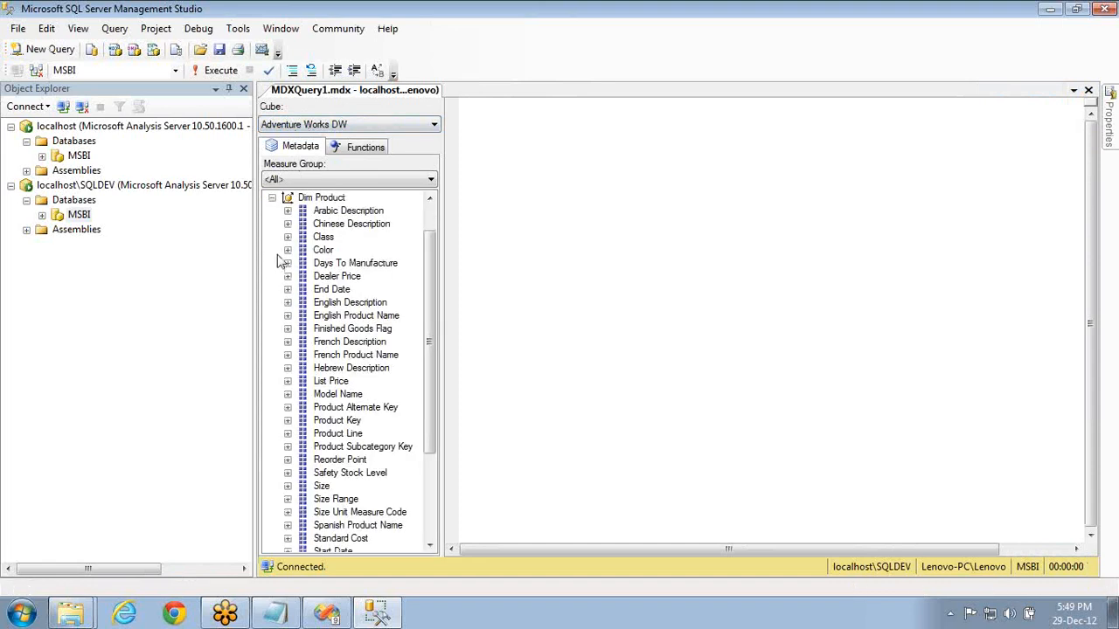
- Collapse Dim Product and expand Ship Date in the Adventure Works DW metadata, then compare the MSBI databases on localhost and SQLDEV
{"action": "left_click", "coordinate": [273, 197]}
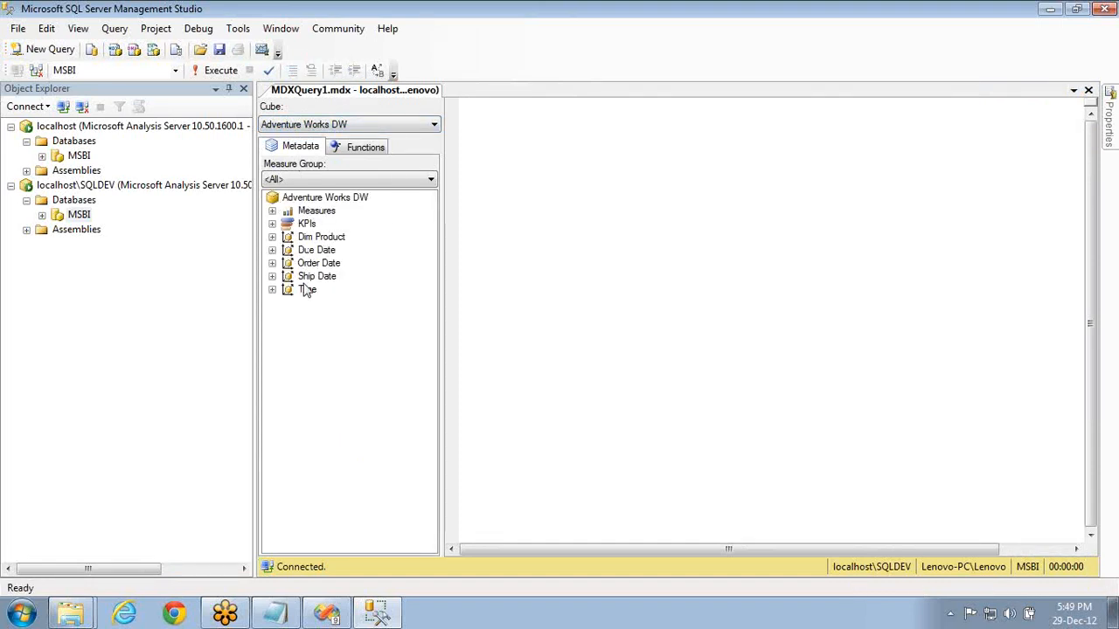
{"action": "left_click", "coordinate": [271, 277]}
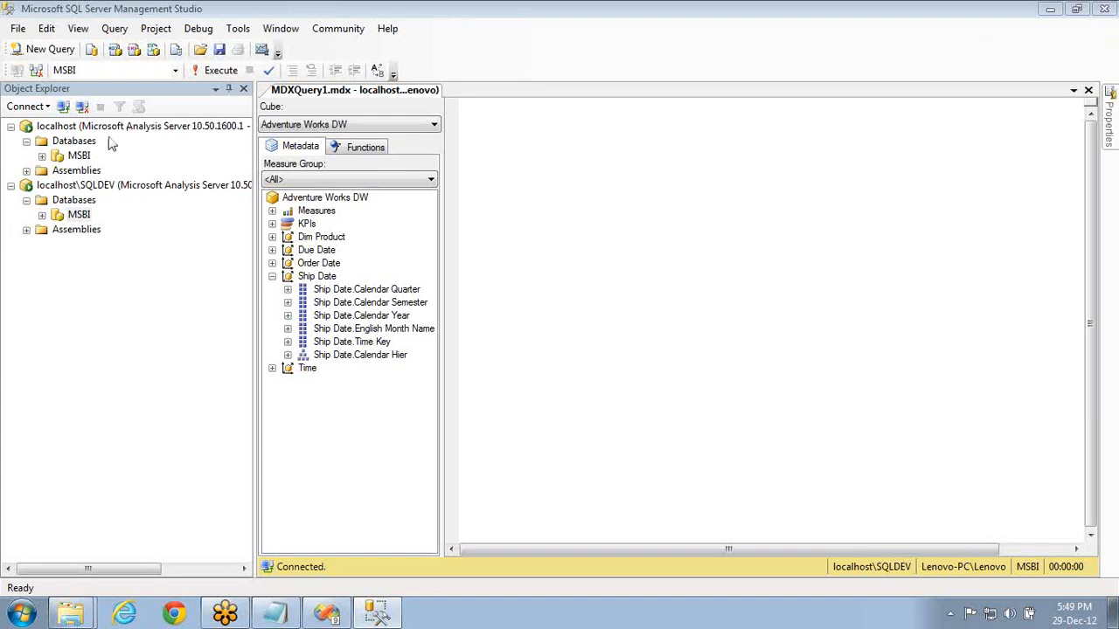
{"action": "left_click", "coordinate": [78, 157]}
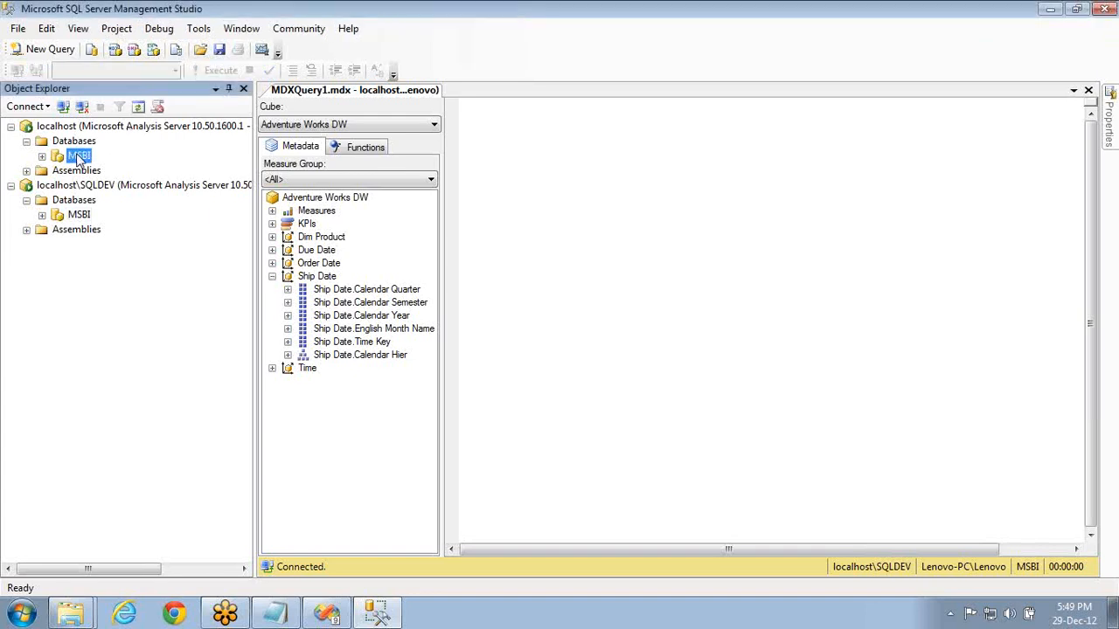
{"action": "left_click", "coordinate": [61, 128]}
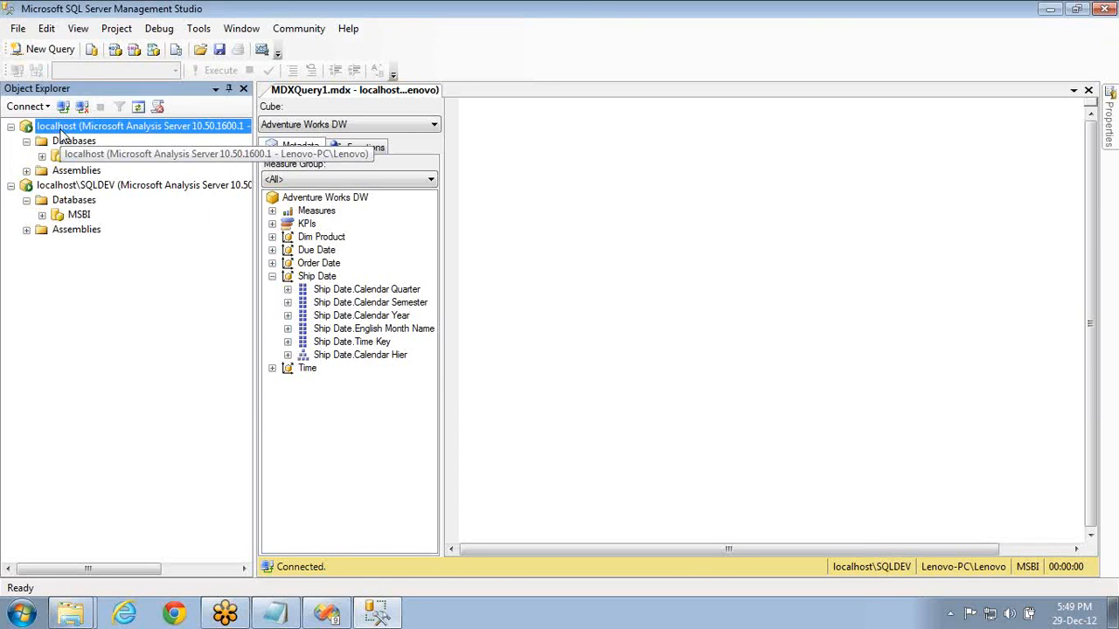
{"action": "left_click", "coordinate": [83, 219]}
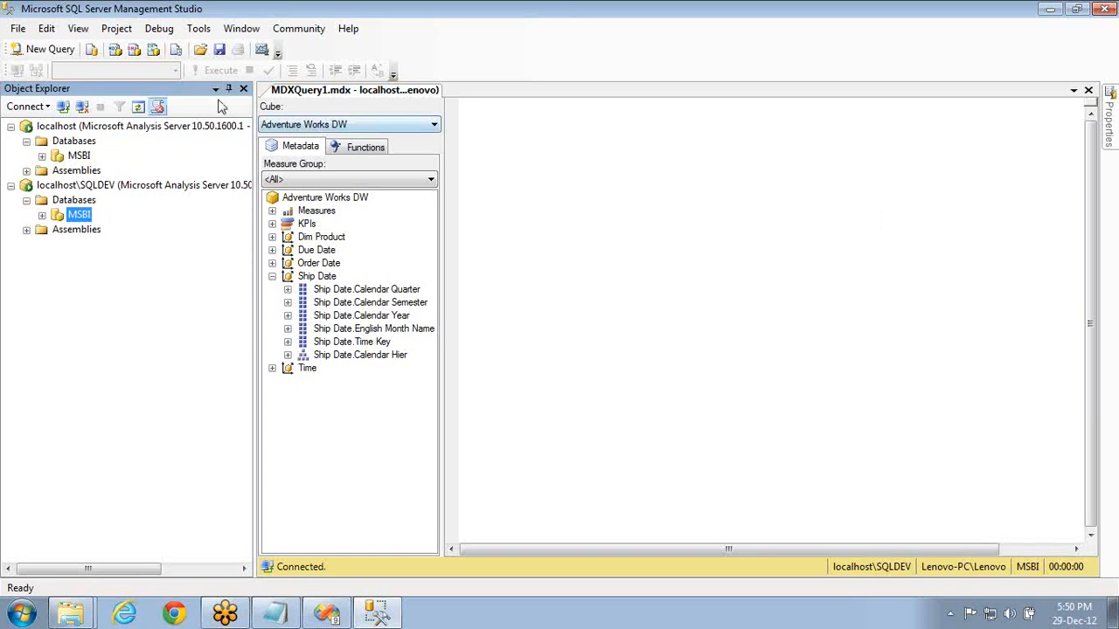
{"action": "left_click", "coordinate": [78, 155]}
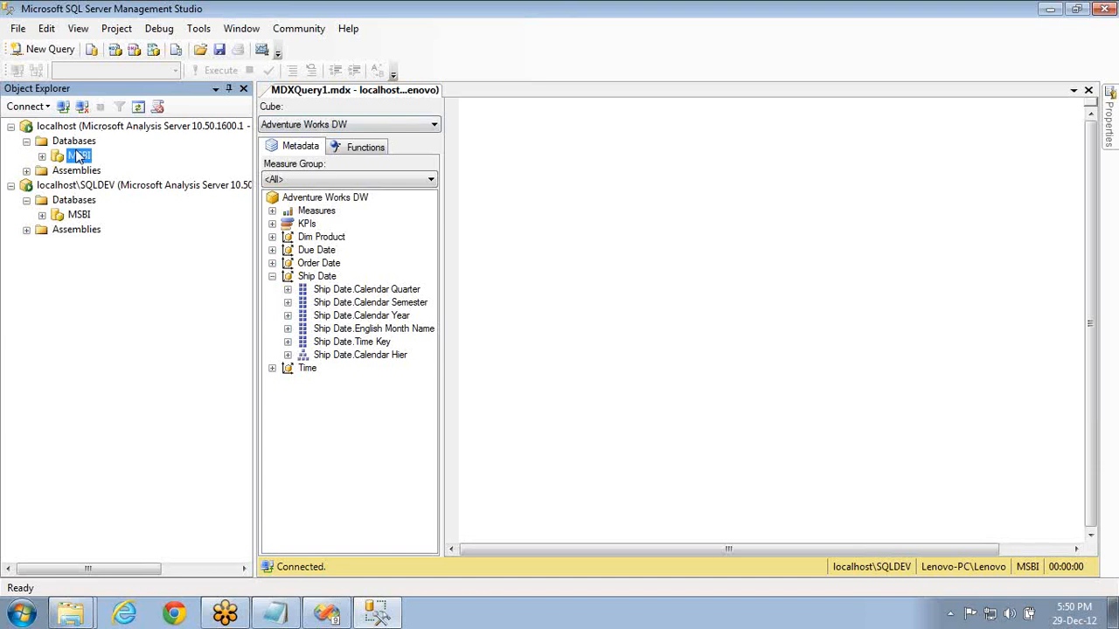
{"action": "left_click", "coordinate": [79, 215]}
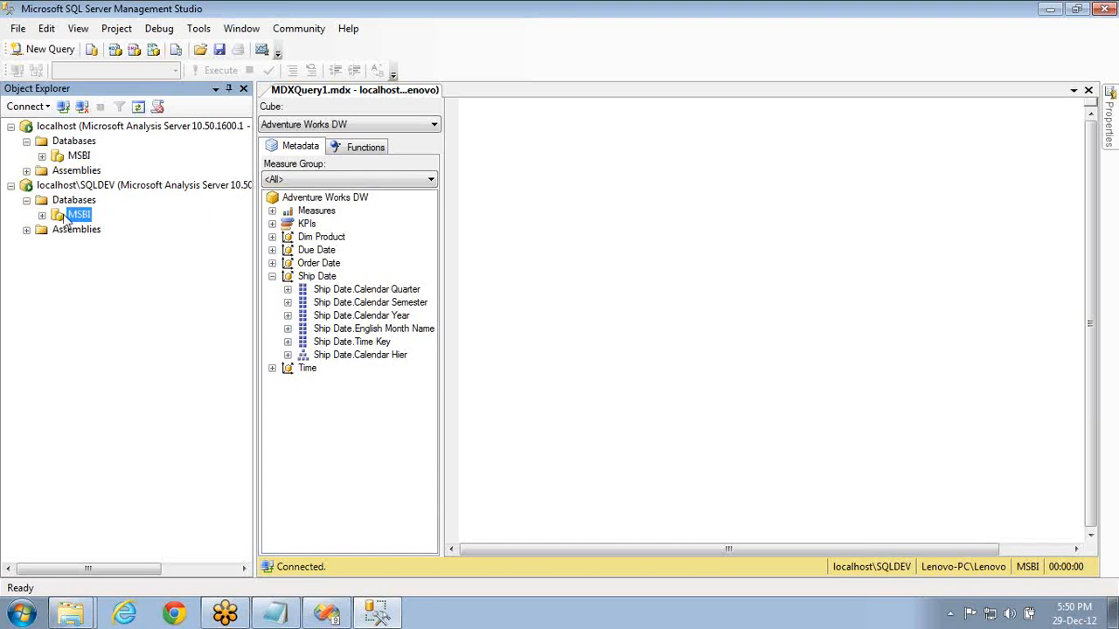
{"action": "left_click", "coordinate": [75, 215]}
- Create a new database named MSBI_29122012 on SQLDEV, using the service account for impersonation
{"action": "right_click", "coordinate": [74, 202]}
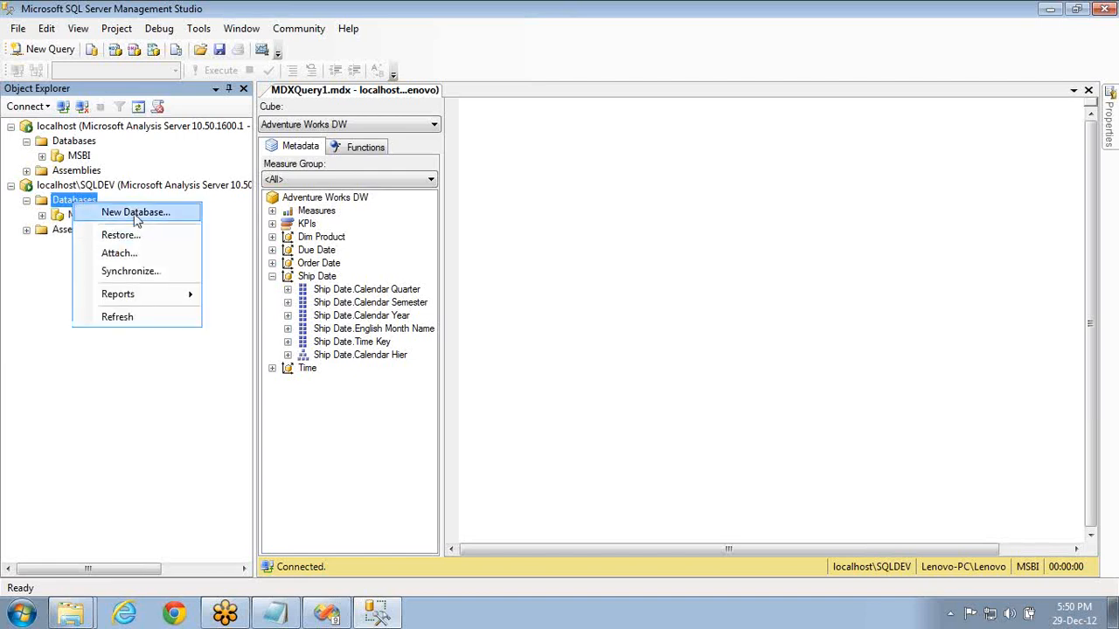
{"action": "left_click", "coordinate": [132, 212]}
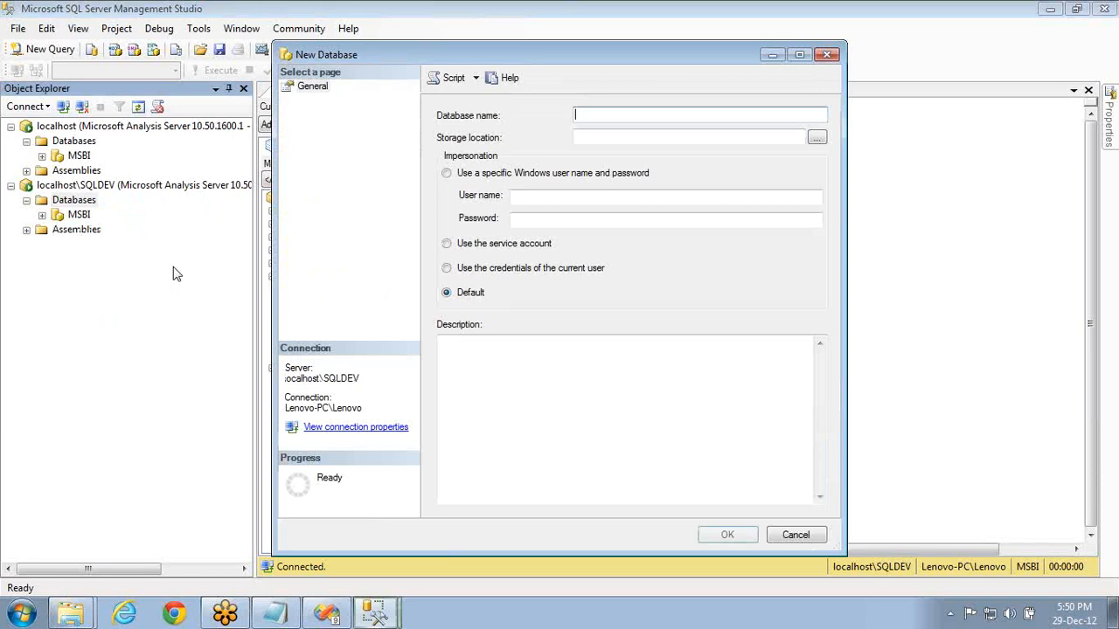
{"action": "type", "text": "MSBI_"}
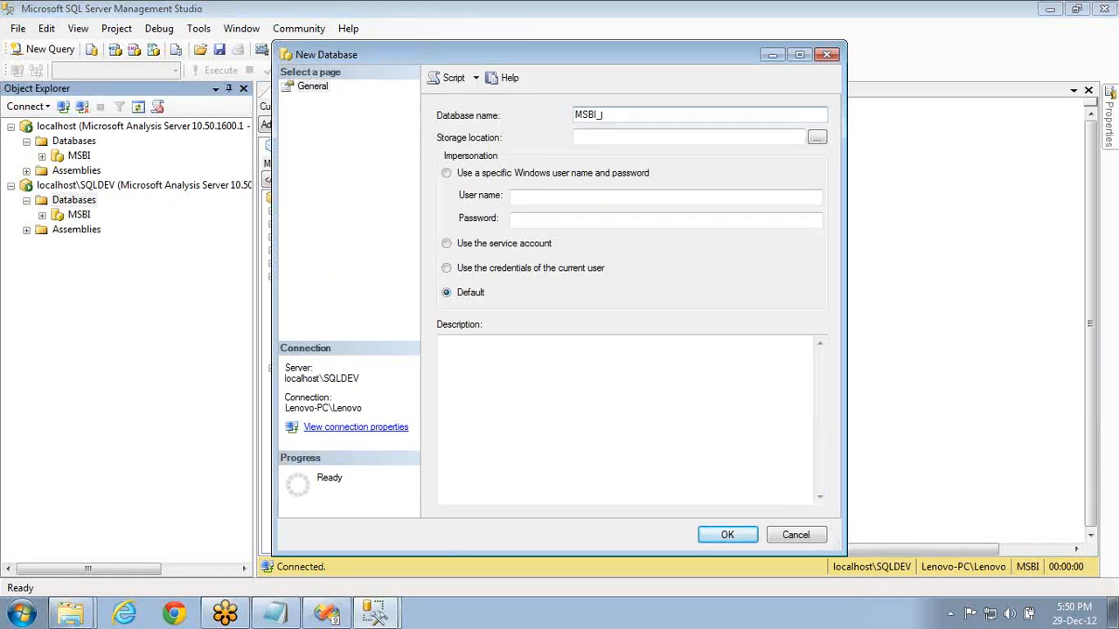
{"action": "type", "text": "29122012"}
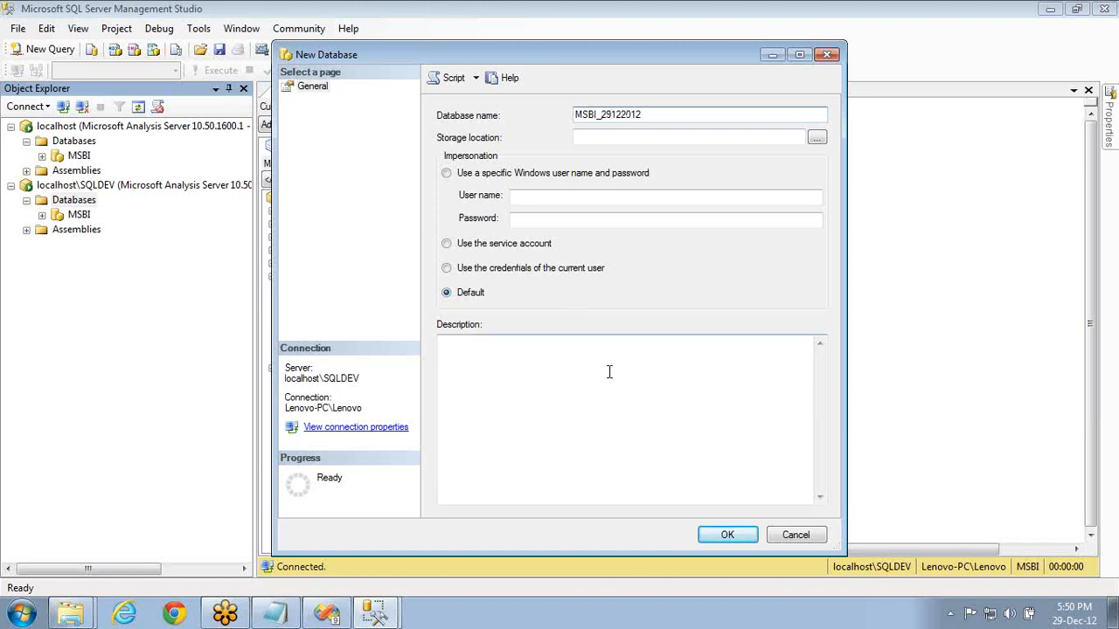
{"action": "left_click", "coordinate": [512, 245]}
{"action": "left_click", "coordinate": [739, 538]}
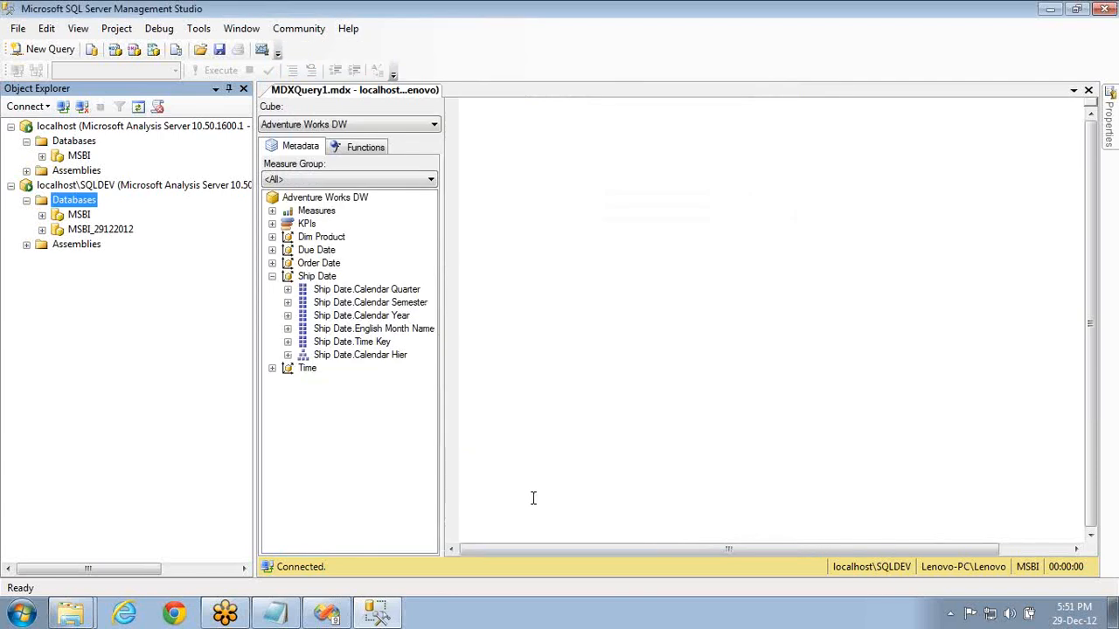
- Start a restore from the MSBI_29122012 database and specify MSBI.abf in SQLDEV's OLAP\Backup folder as the backup file
{"action": "right_click", "coordinate": [91, 233]}
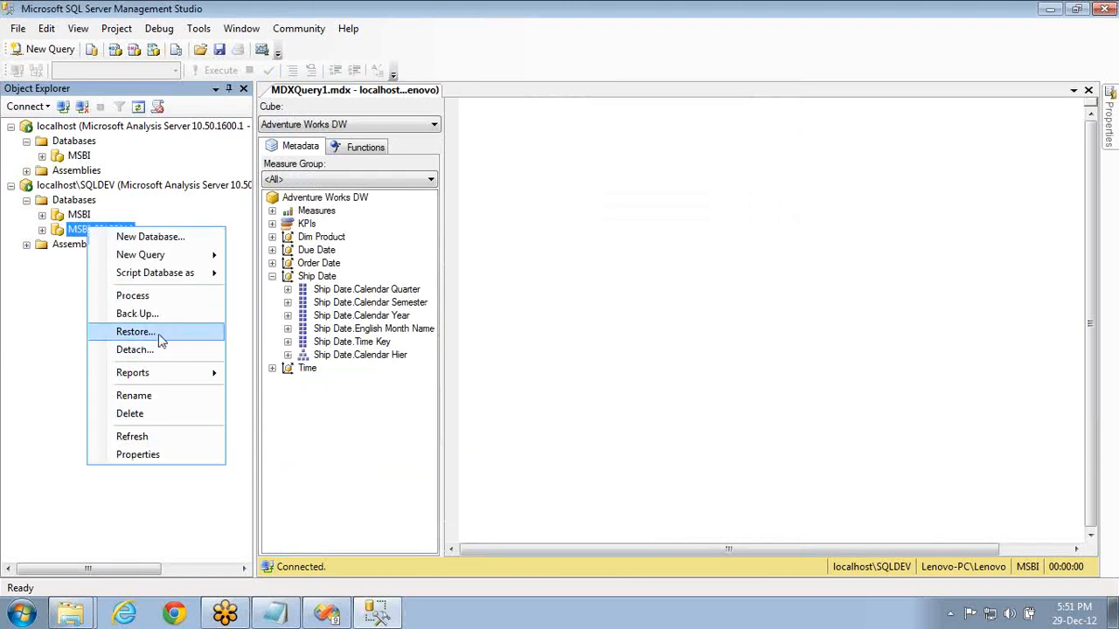
{"action": "left_click", "coordinate": [135, 332]}
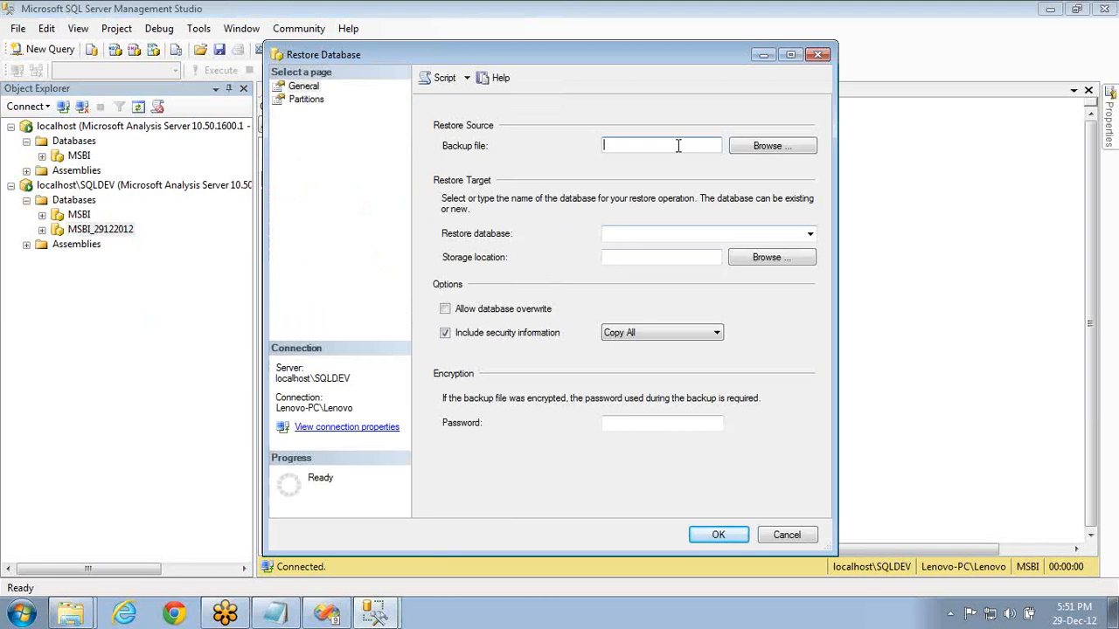
{"action": "left_click", "coordinate": [776, 146]}
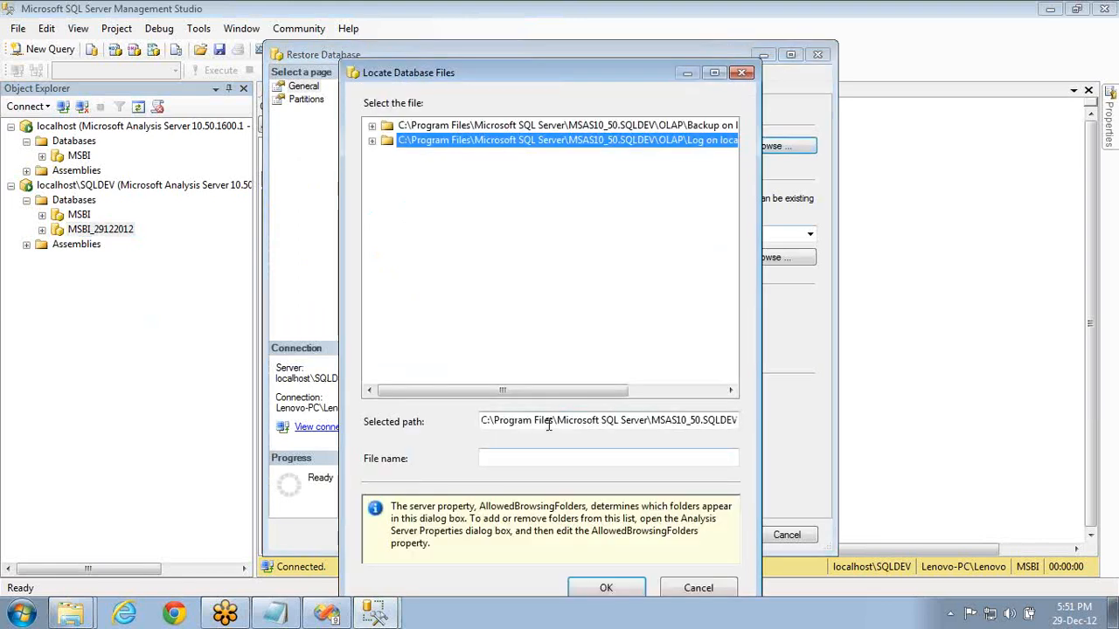
{"action": "left_click", "coordinate": [549, 424]}
{"action": "key", "text": "End"}
{"action": "key", "text": "shift+Home"}
{"action": "key", "text": "End"}
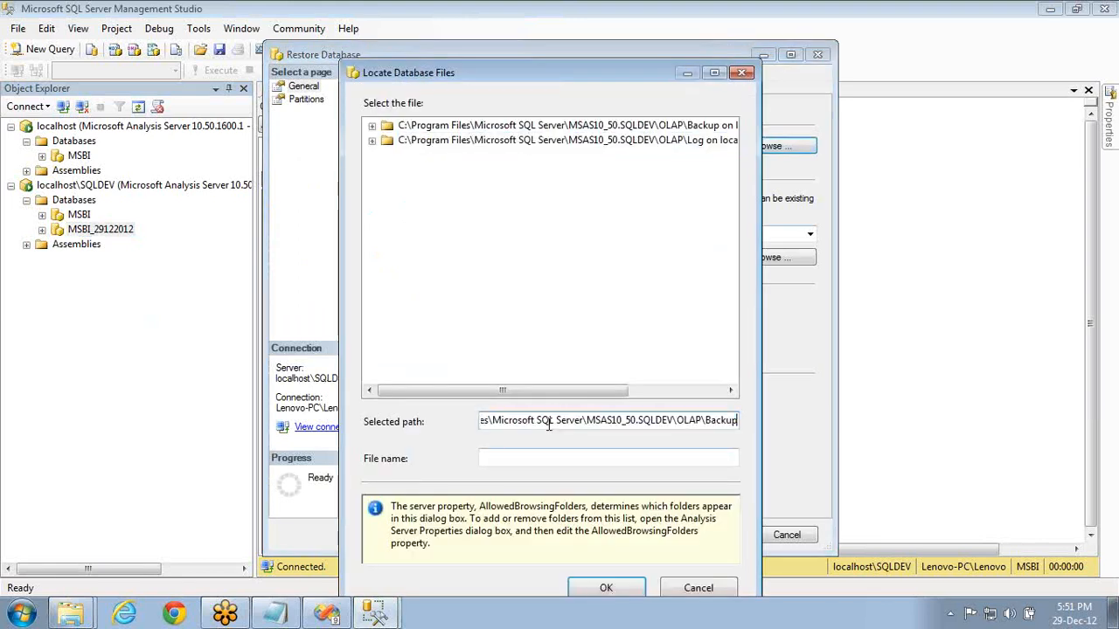
{"action": "left_click", "coordinate": [554, 456]}
{"action": "type", "text": "M"}
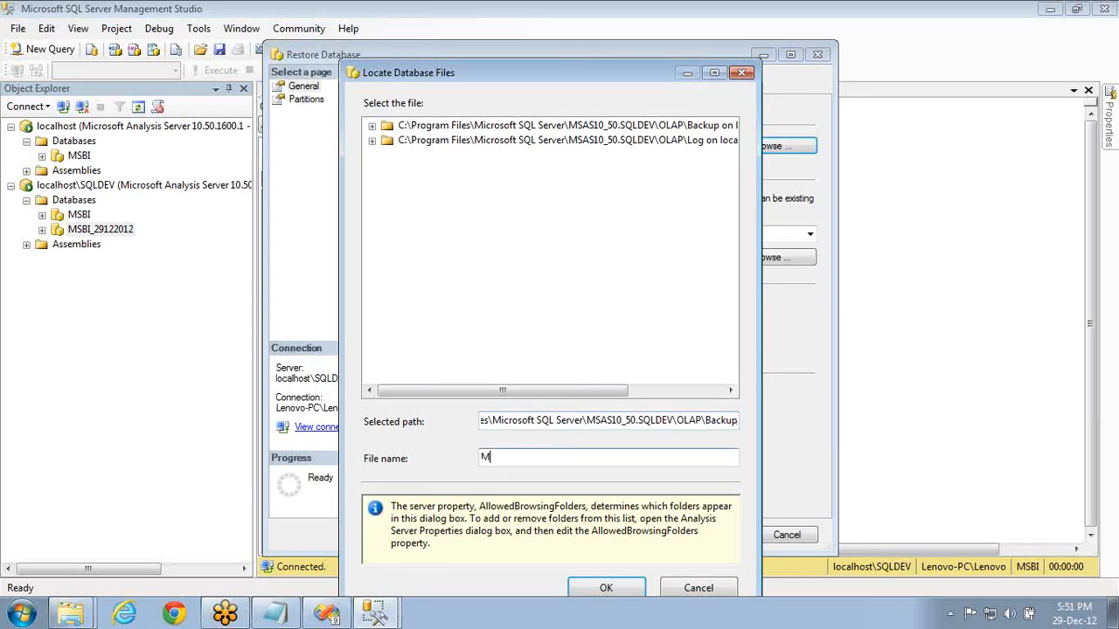
{"action": "type", "text": "SBI.abf"}
{"action": "left_click", "coordinate": [602, 588]}
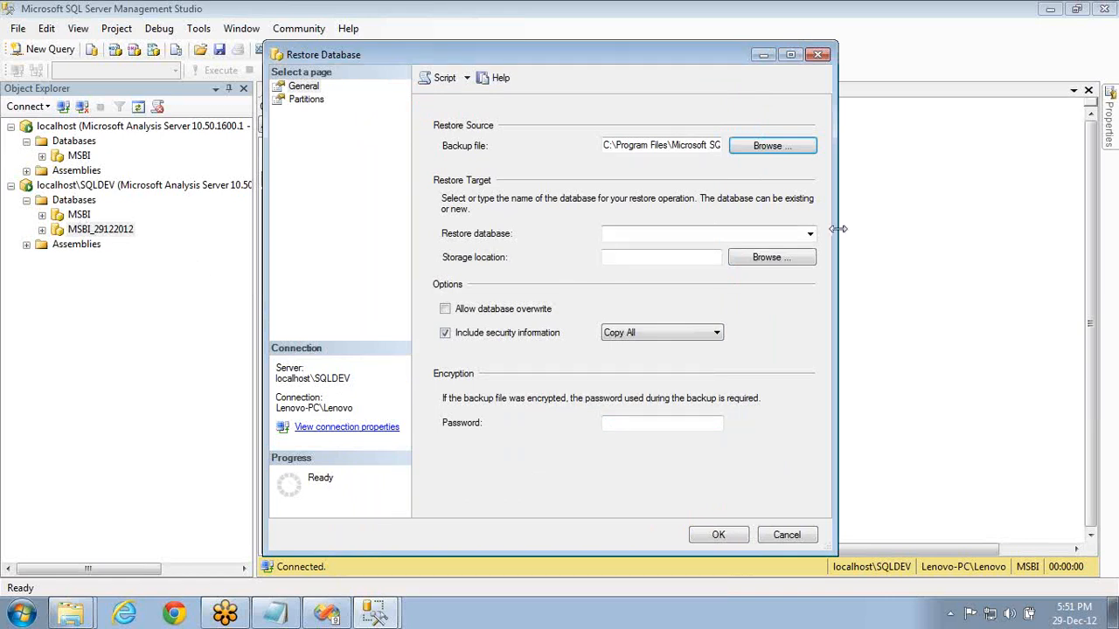
- Restore the backup into MSBI_29122012 with database overwrite allowed
{"action": "left_click", "coordinate": [810, 234]}
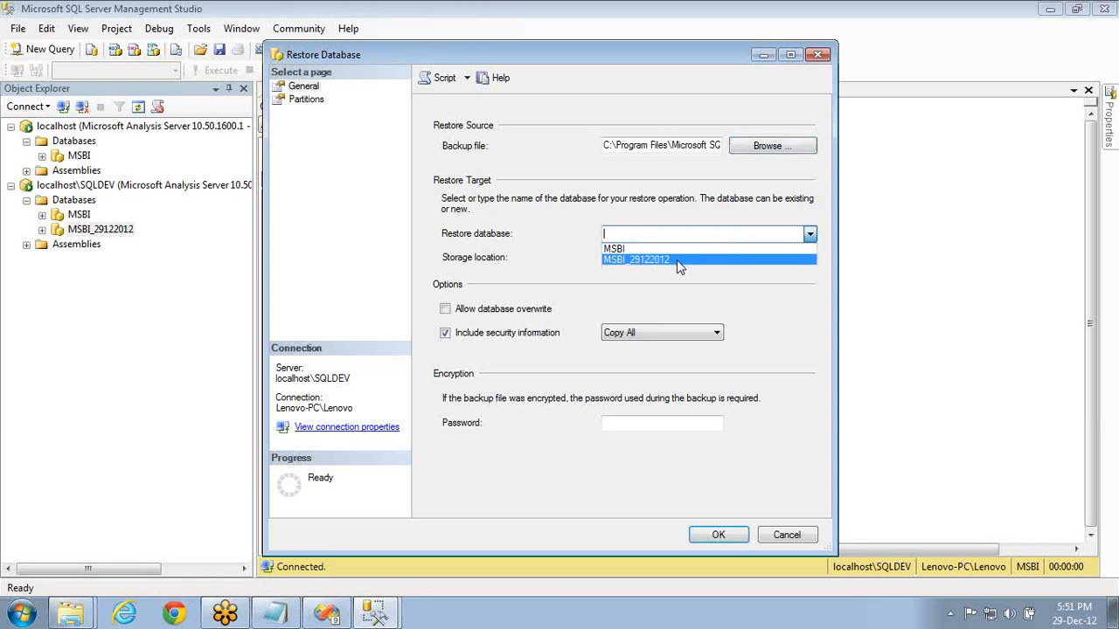
{"action": "left_click", "coordinate": [676, 259]}
{"action": "left_click", "coordinate": [451, 308]}
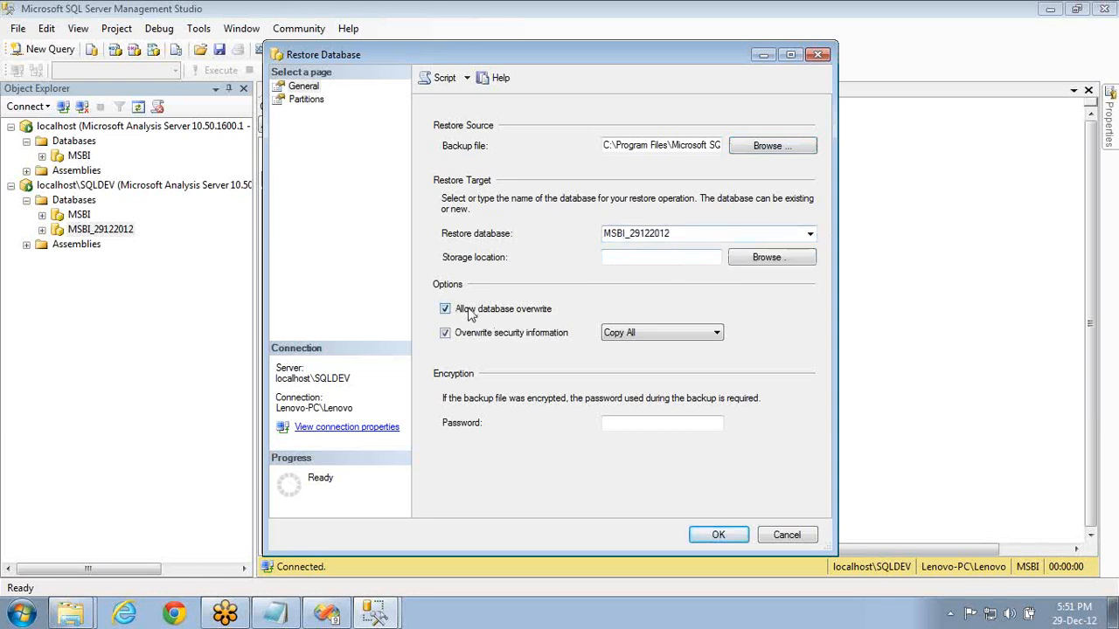
{"action": "left_click", "coordinate": [718, 534]}
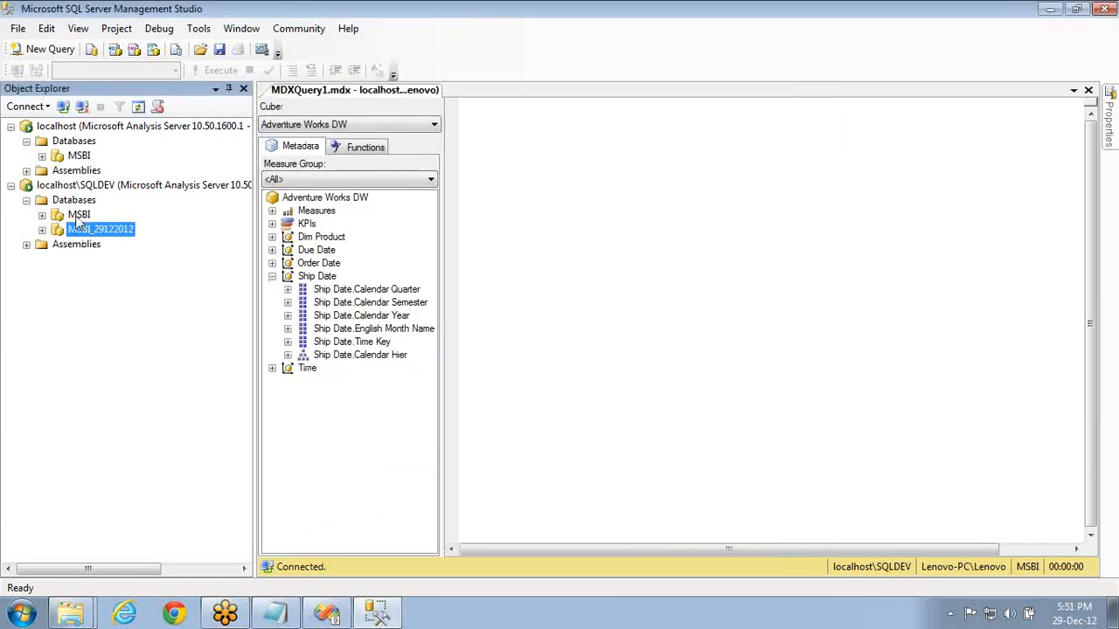
- Shorten the name of SQLDEV's MSBI_29122012 database to MSBI_, copying the date suffix before removing it
{"action": "left_click", "coordinate": [79, 216]}
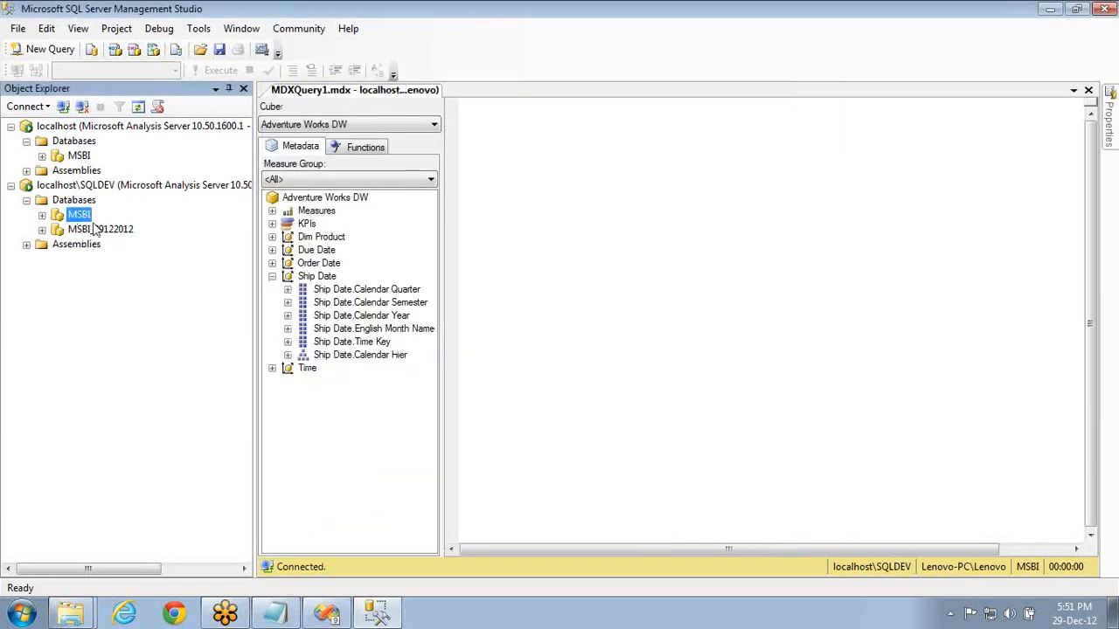
{"action": "left_click", "coordinate": [86, 230]}
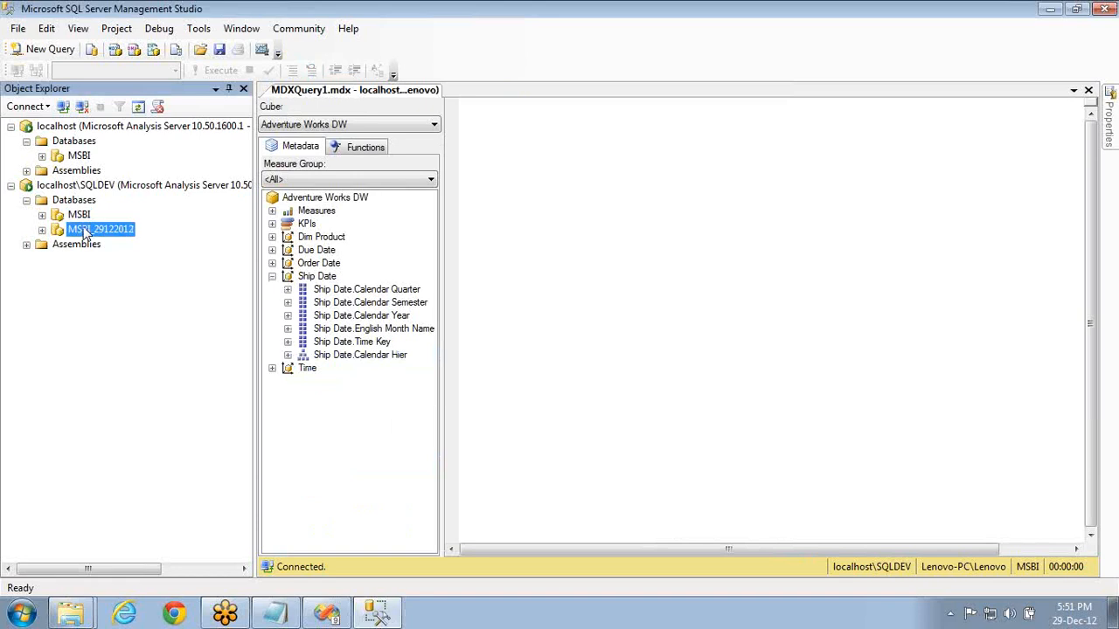
{"action": "left_click", "coordinate": [86, 230]}
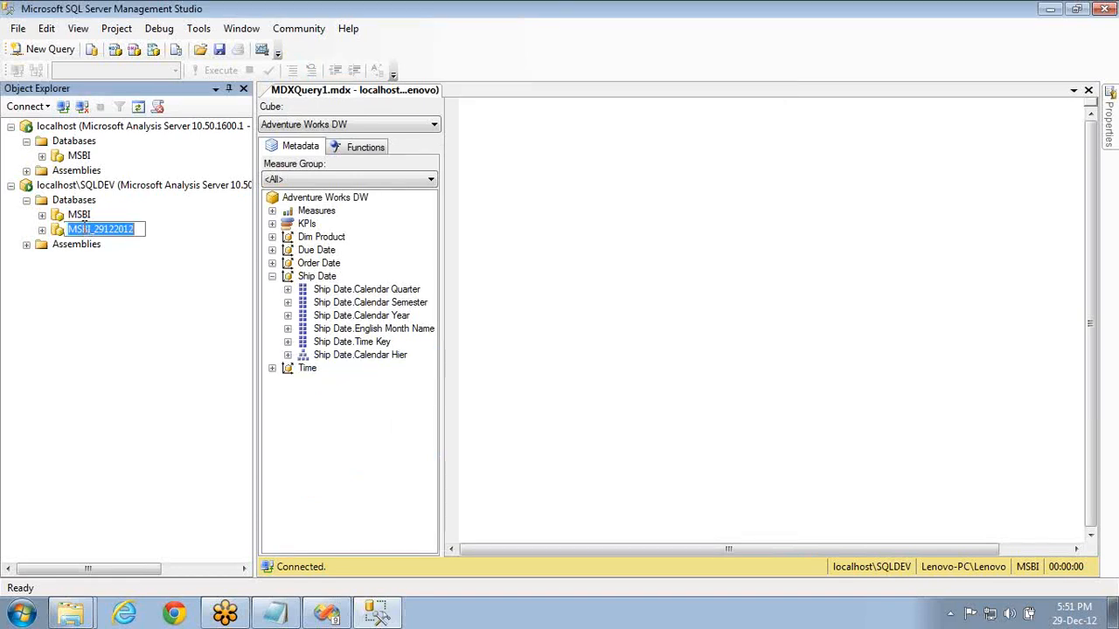
{"action": "key", "text": "End"}
{"action": "key", "text": "shift+Left"}
{"action": "key", "text": "shift+Left"}
{"action": "key", "text": "shift+Left"}
{"action": "key", "text": "shift+Left"}
{"action": "key", "text": "shift+Left"}
{"action": "key", "text": "shift+Left"}
{"action": "key", "text": "shift+Left"}
{"action": "key", "text": "shift+Left"}
{"action": "key", "text": "ctrl+c"}
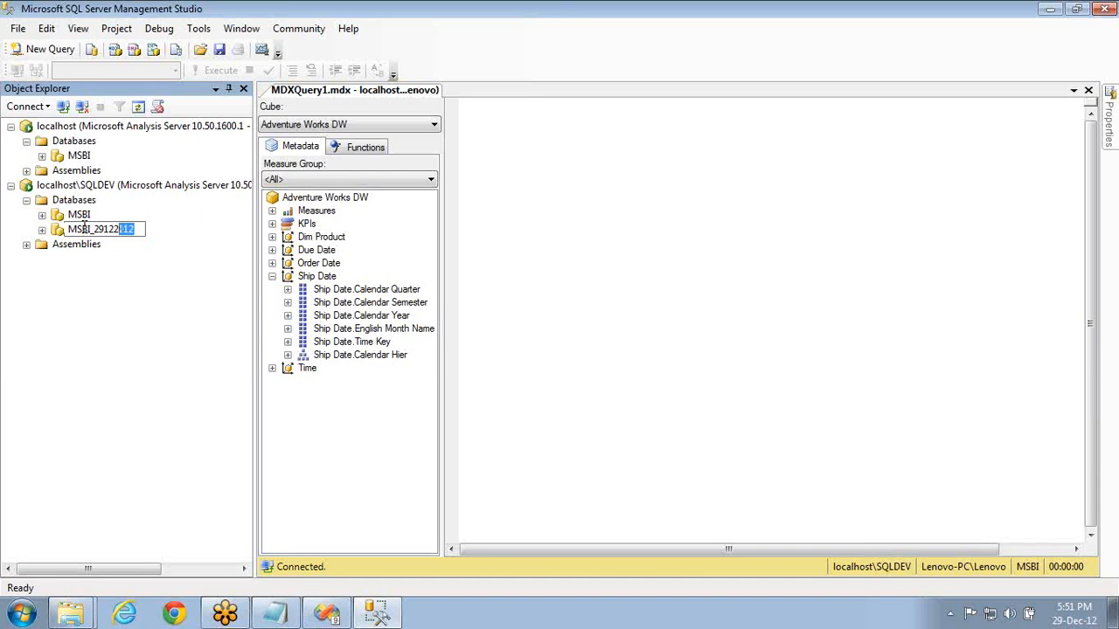
{"action": "key", "text": "Delete"}
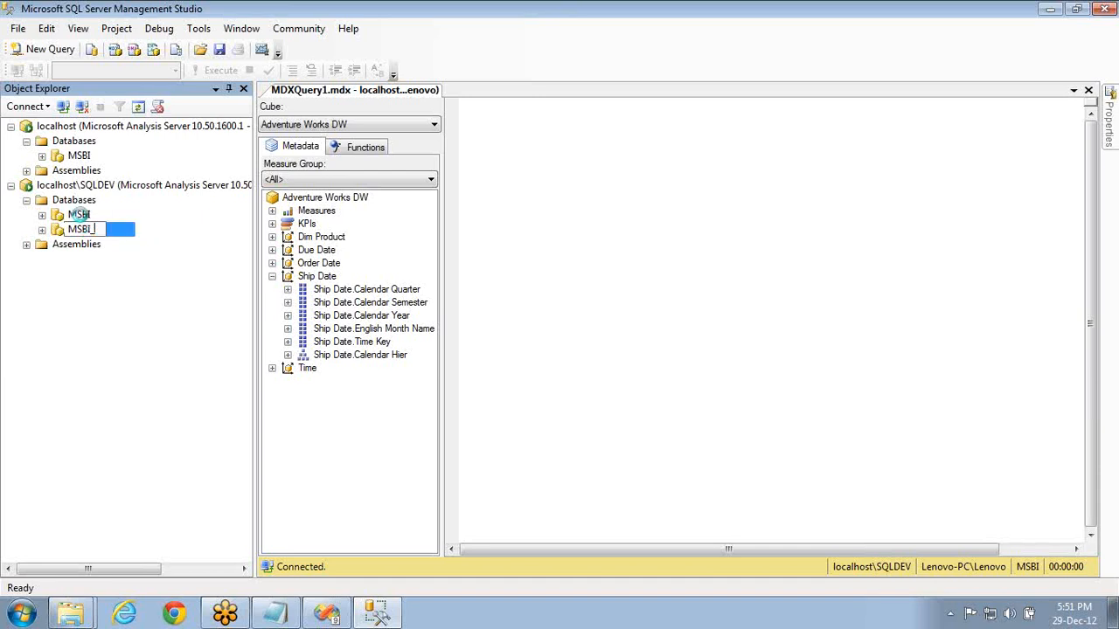
- Rename SQLDEV's original MSBI database to MSBI_29122012 by appending an underscore and the copied date suffix
{"action": "left_click", "coordinate": [82, 218]}
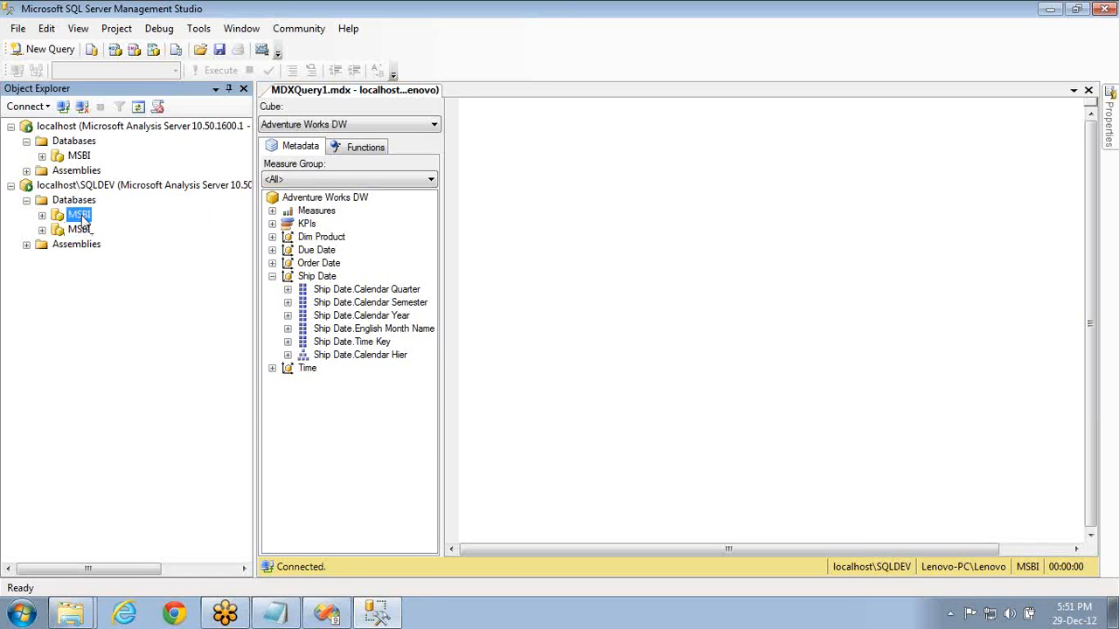
{"action": "left_click", "coordinate": [81, 218]}
{"action": "key", "text": "End"}
{"action": "type", "text": "_"}
{"action": "key", "text": "ctrl+v"}
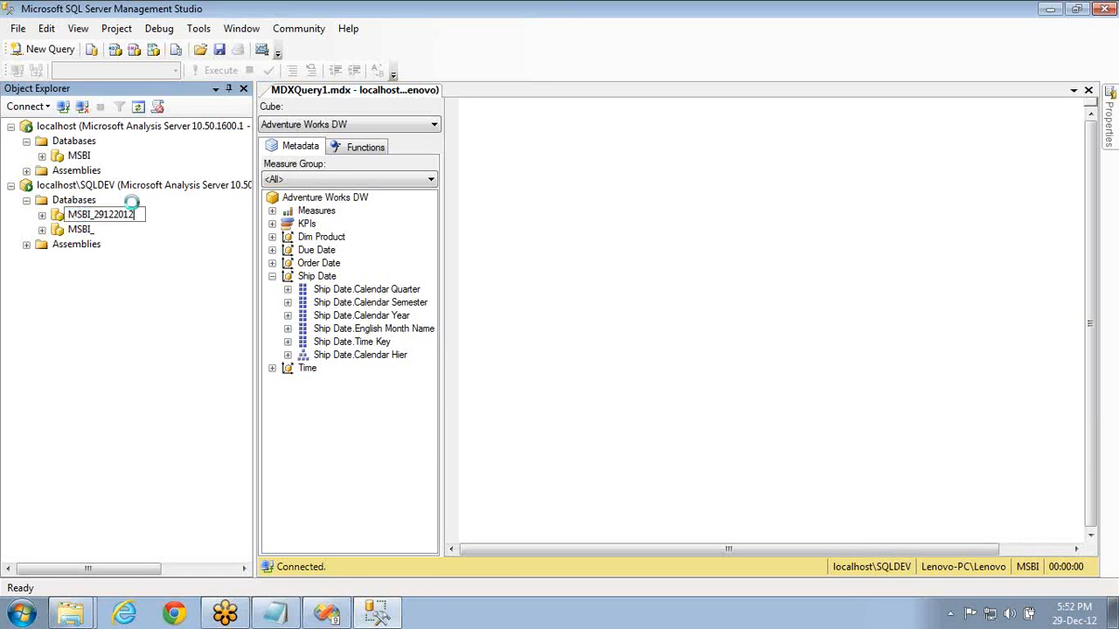
{"action": "key", "text": "Return"}
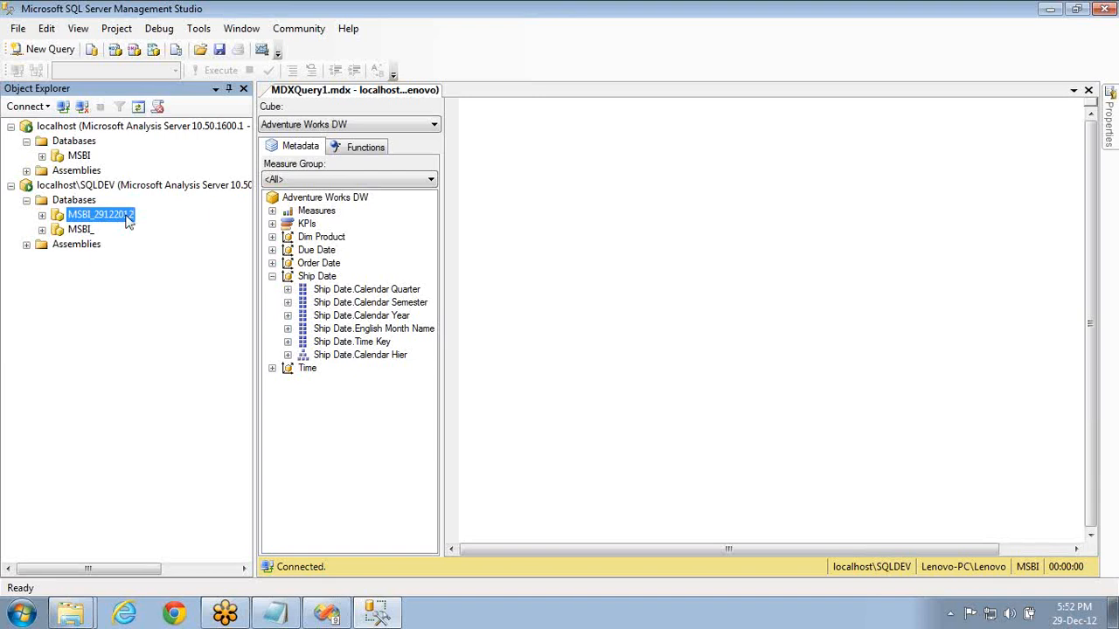
- Expand the newly restored MSBI_ database on SQLDEV and rename it to MSBI
{"action": "double_click", "coordinate": [87, 230]}
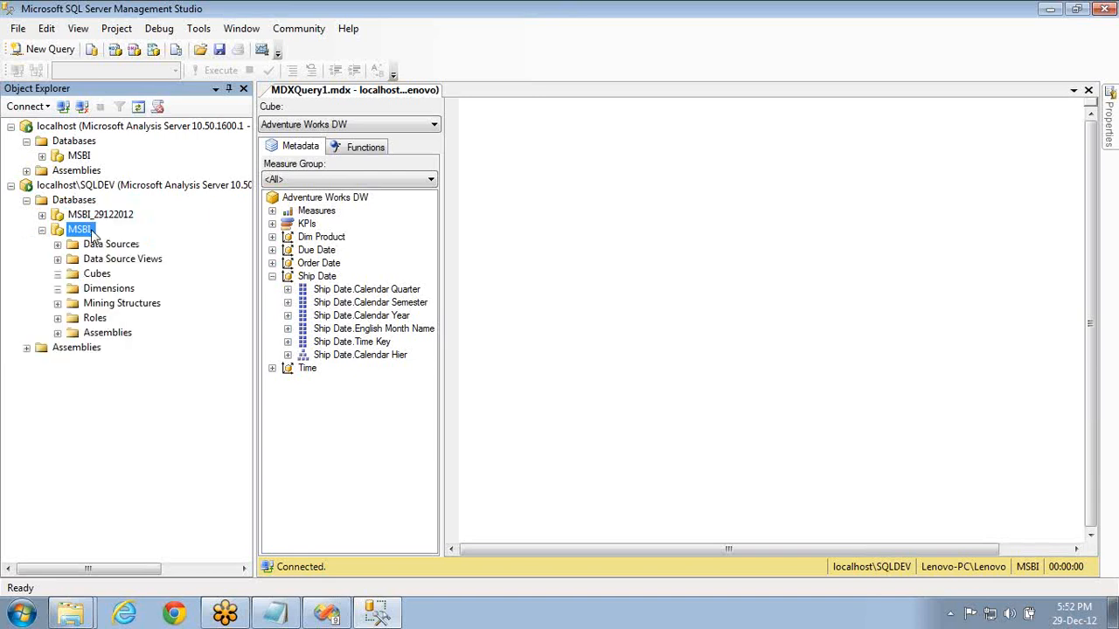
{"action": "left_click", "coordinate": [91, 231]}
{"action": "left_click", "coordinate": [93, 229]}
{"action": "key", "text": "Return"}
{"action": "left_click", "coordinate": [79, 230]}
{"action": "left_click", "coordinate": [224, 268]}
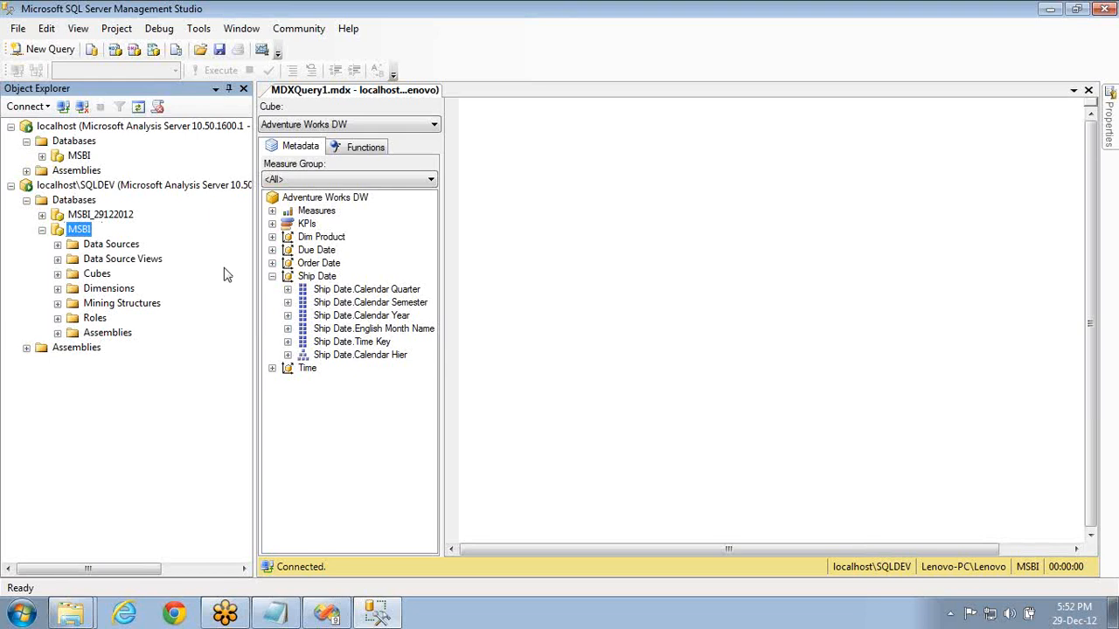
{"action": "left_click", "coordinate": [79, 157]}
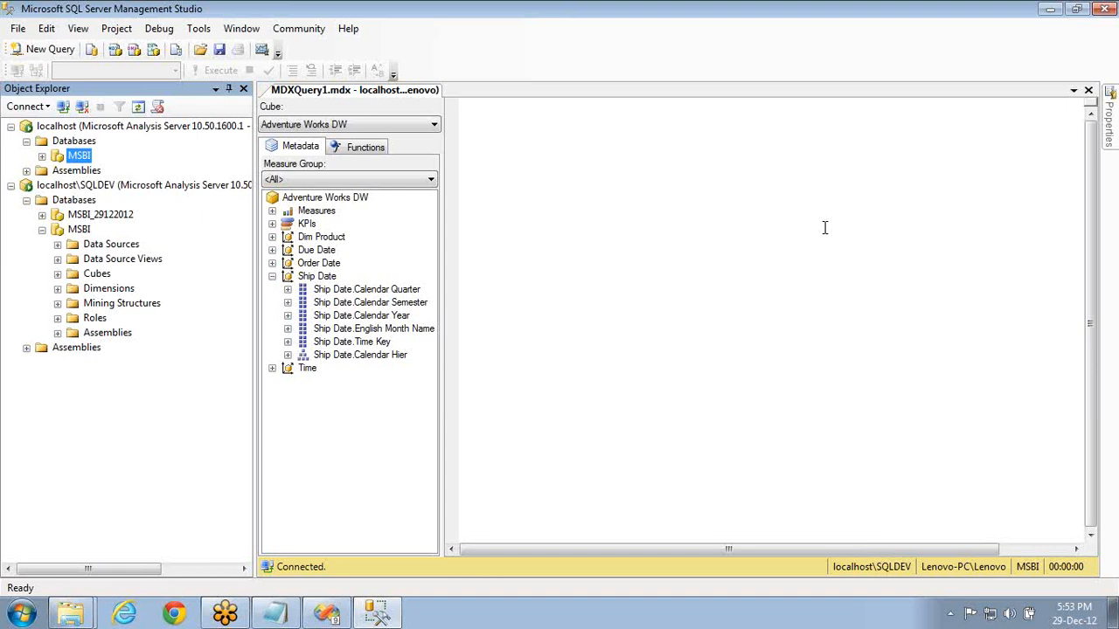
{"action": "left_click", "coordinate": [935, 151]}
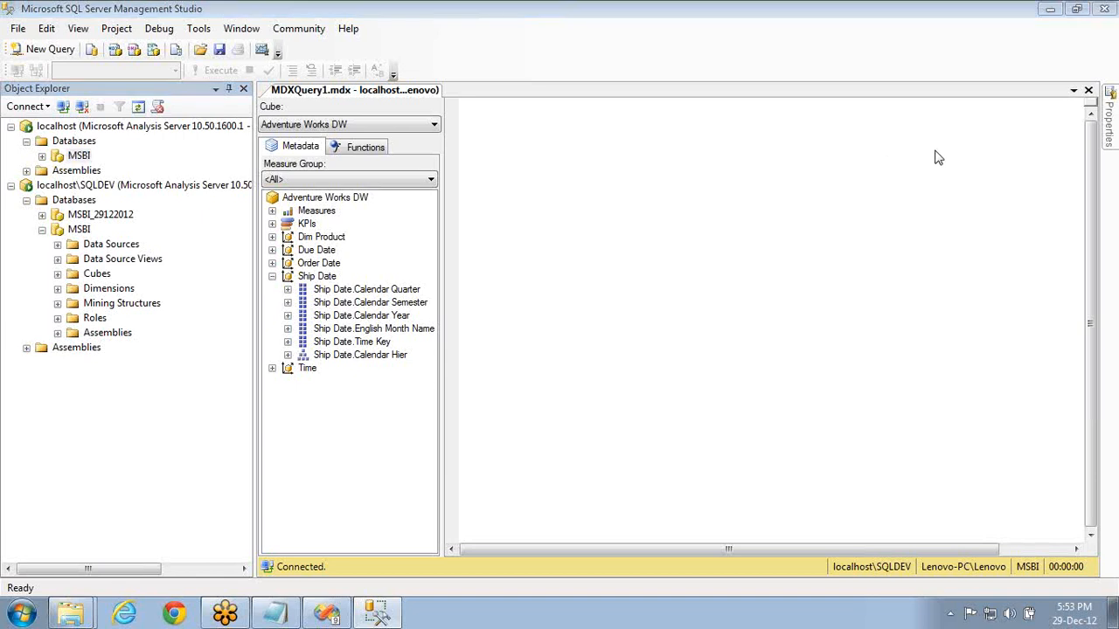
- Switch to the Notepad notes and highlight the "2) Direct Deploy" line in the list of deployment methods
{"action": "key", "text": "alt+Tab"}
{"action": "key", "text": "alt+Tab"}
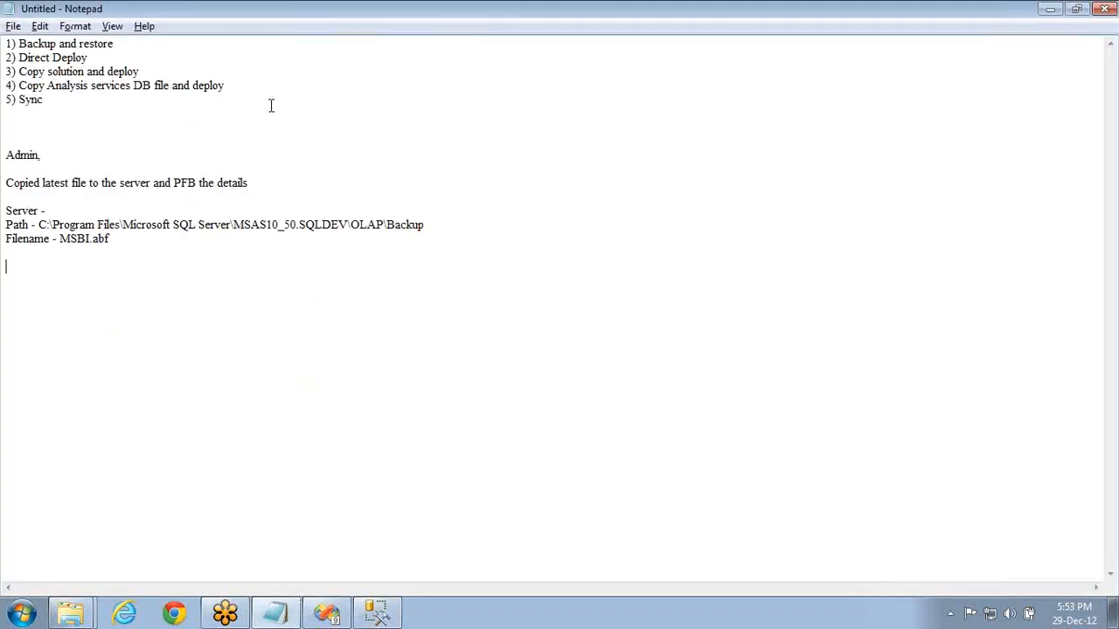
{"action": "left_click", "coordinate": [96, 58]}
{"action": "key", "text": "shift+Home"}
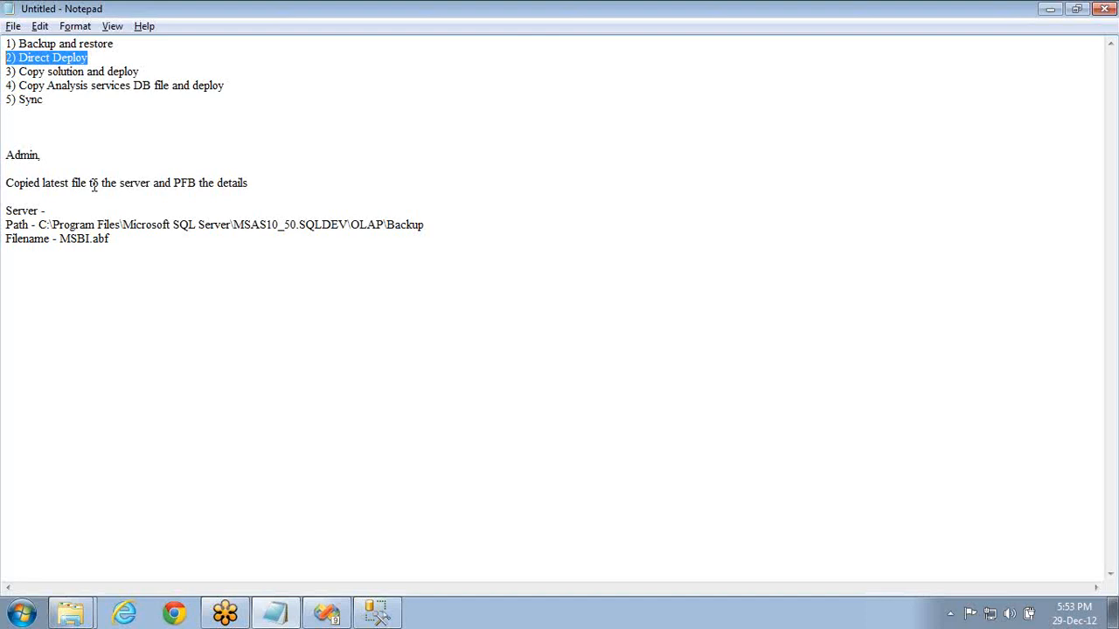
- Switch to Visual Studio and set the MSBI project's deployment target to server localhost\SQLDEV and database MSBI_test
{"action": "left_click", "coordinate": [325, 615]}
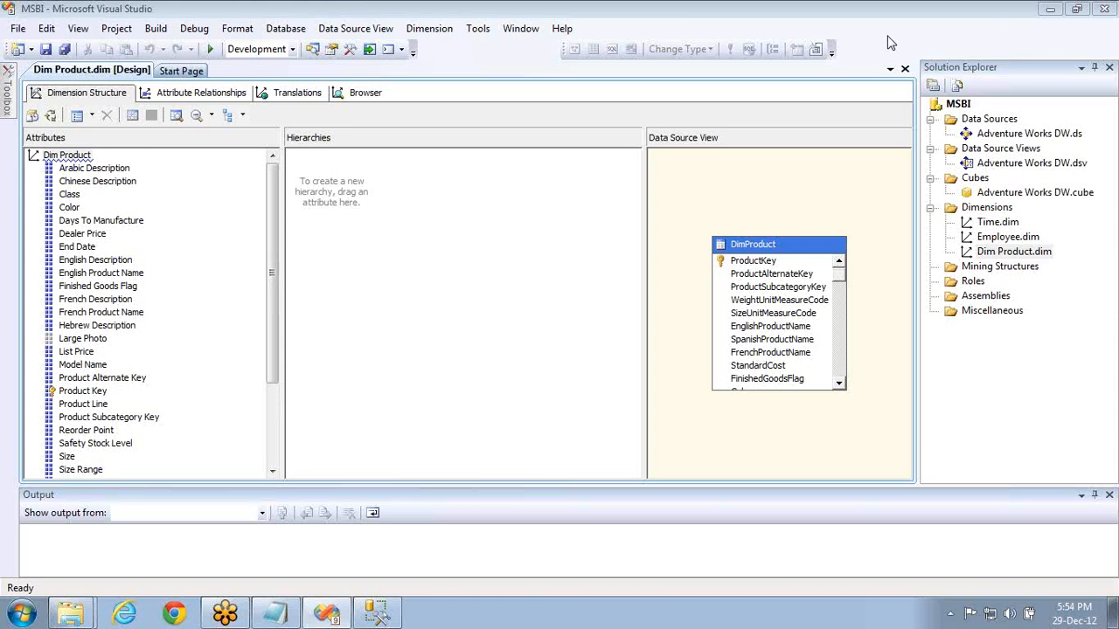
{"action": "left_click", "coordinate": [958, 104]}
{"action": "right_click", "coordinate": [957, 104]}
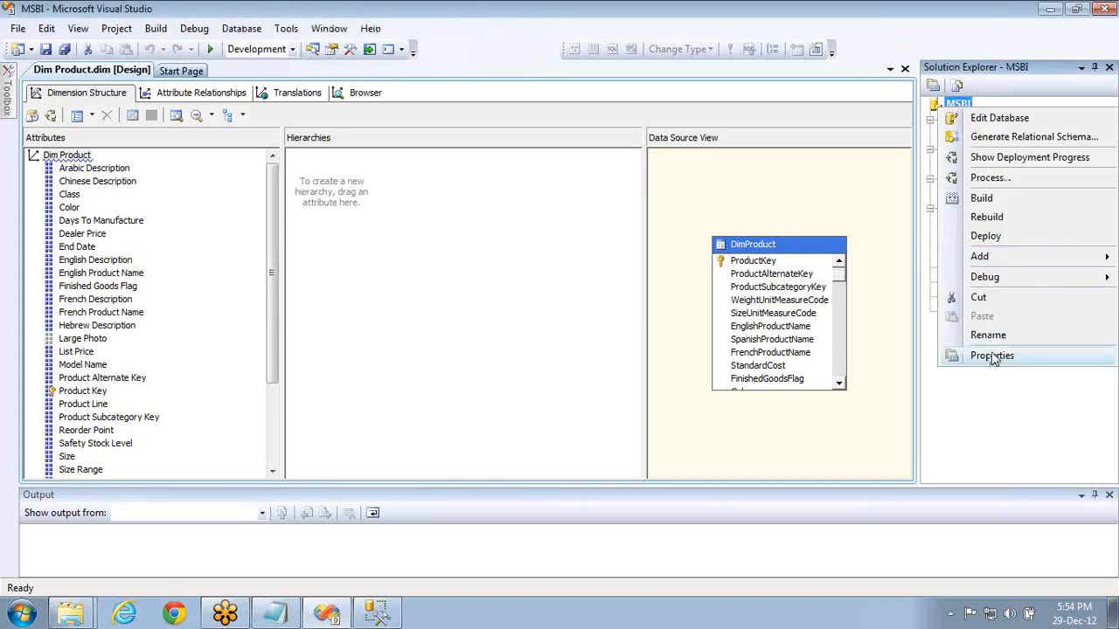
{"action": "left_click", "coordinate": [990, 352]}
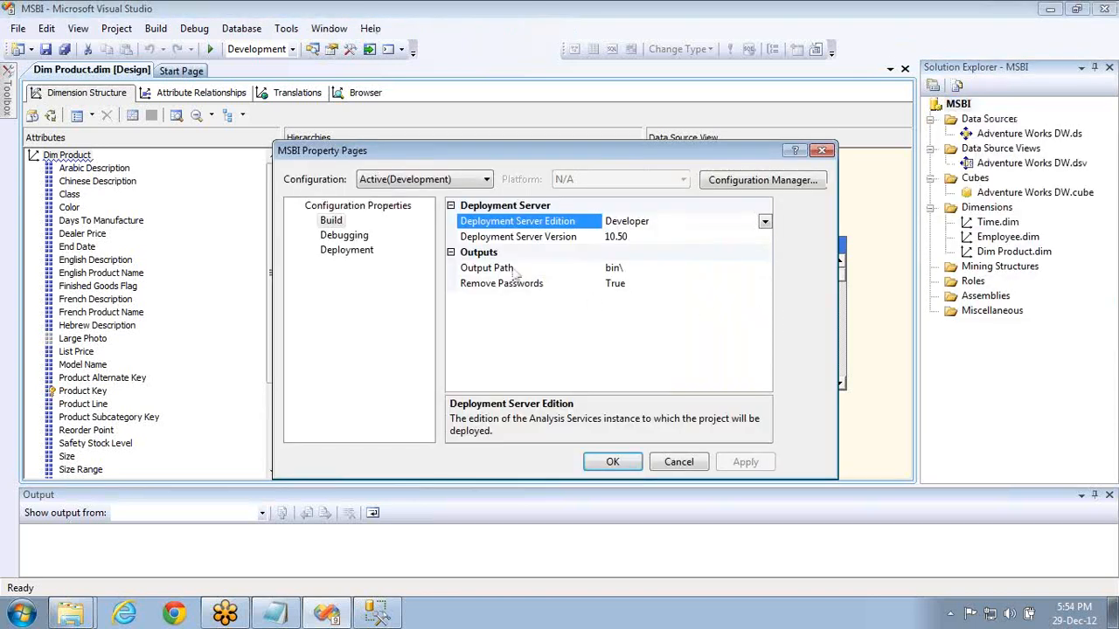
{"action": "left_click", "coordinate": [354, 252]}
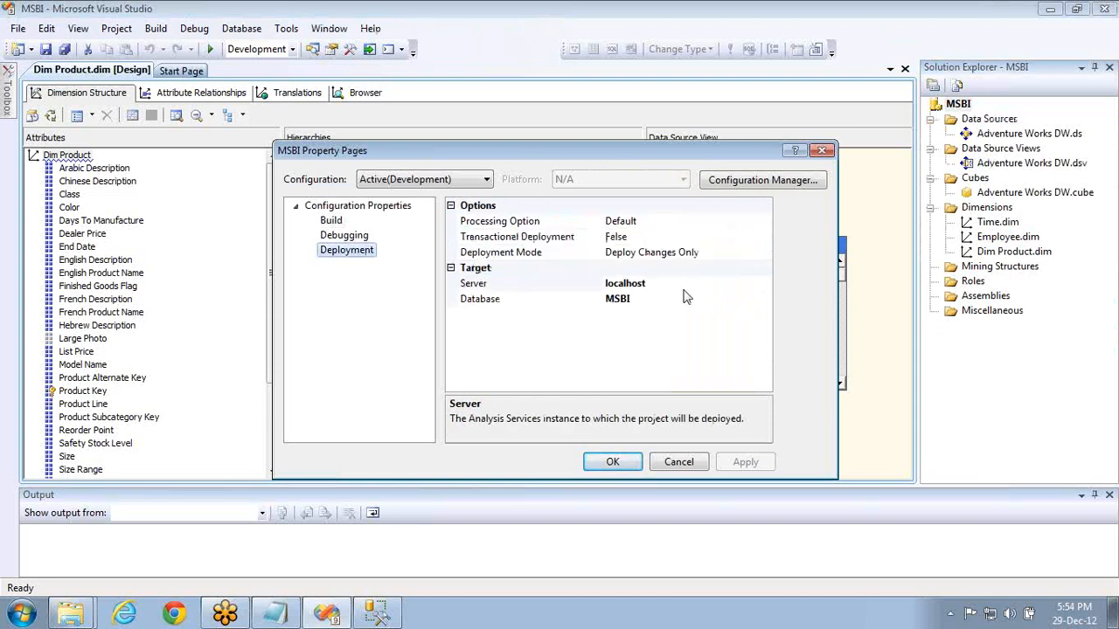
{"action": "left_click", "coordinate": [681, 287]}
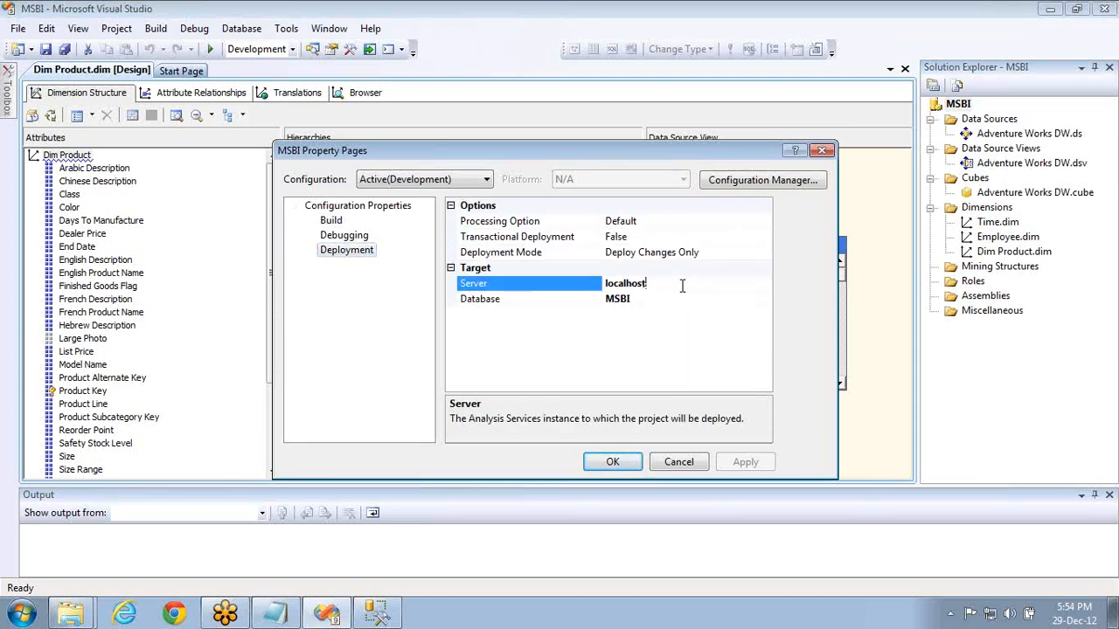
{"action": "type", "text": "\\SQLDEV"}
{"action": "left_click", "coordinate": [671, 300]}
{"action": "type", "text": "_test"}
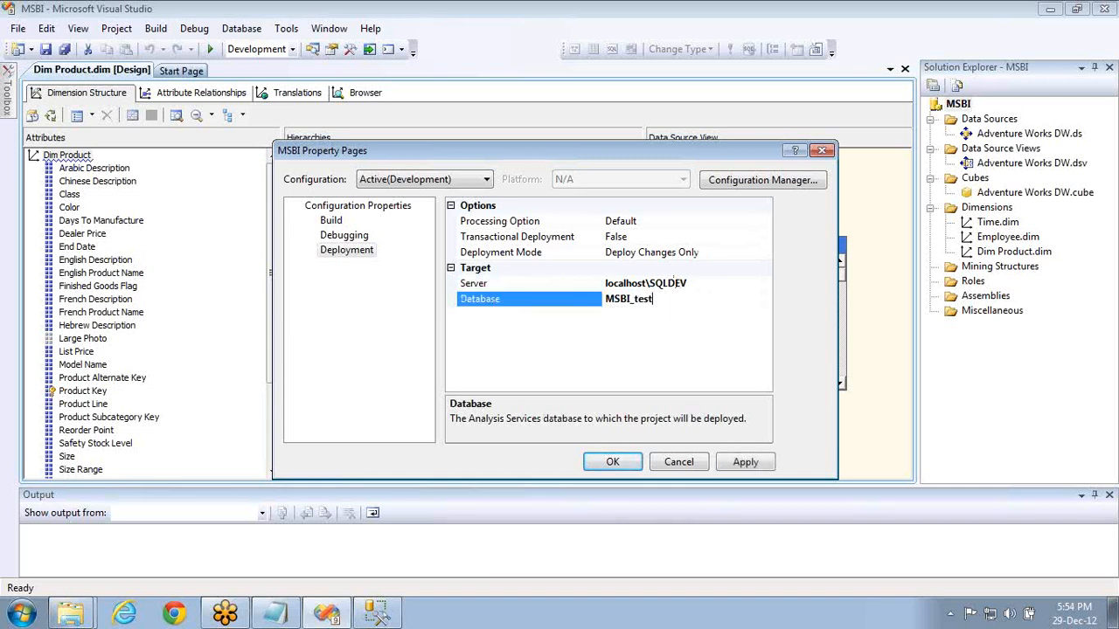
{"action": "left_click", "coordinate": [613, 462]}
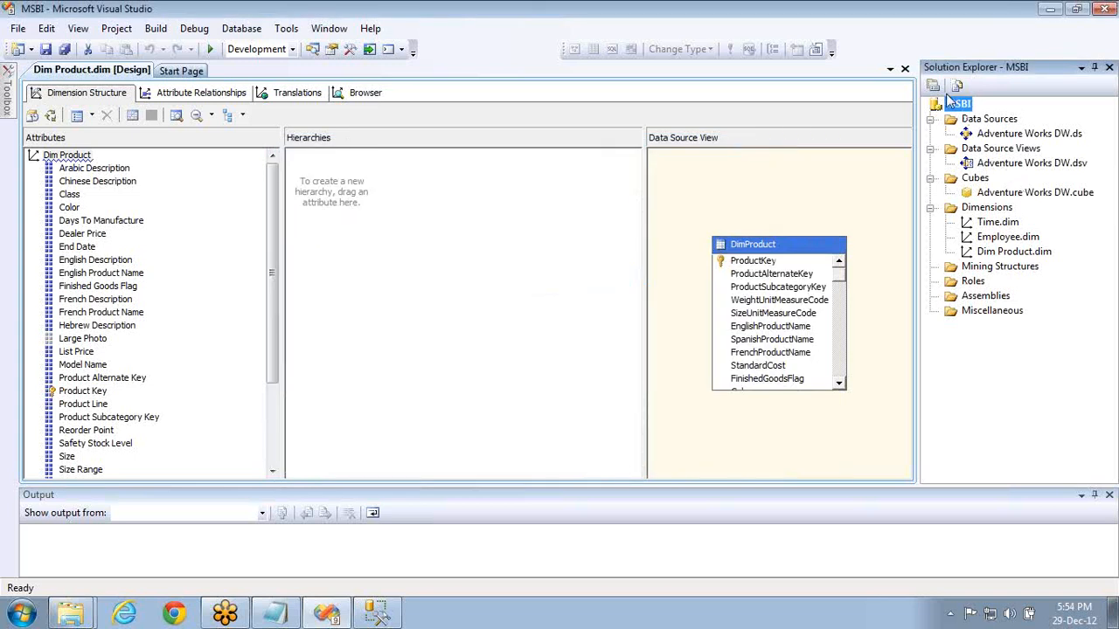
- Process the MSBI project, building and deploying it first, and run Process Full on the MSBI_test database
{"action": "right_click", "coordinate": [959, 104]}
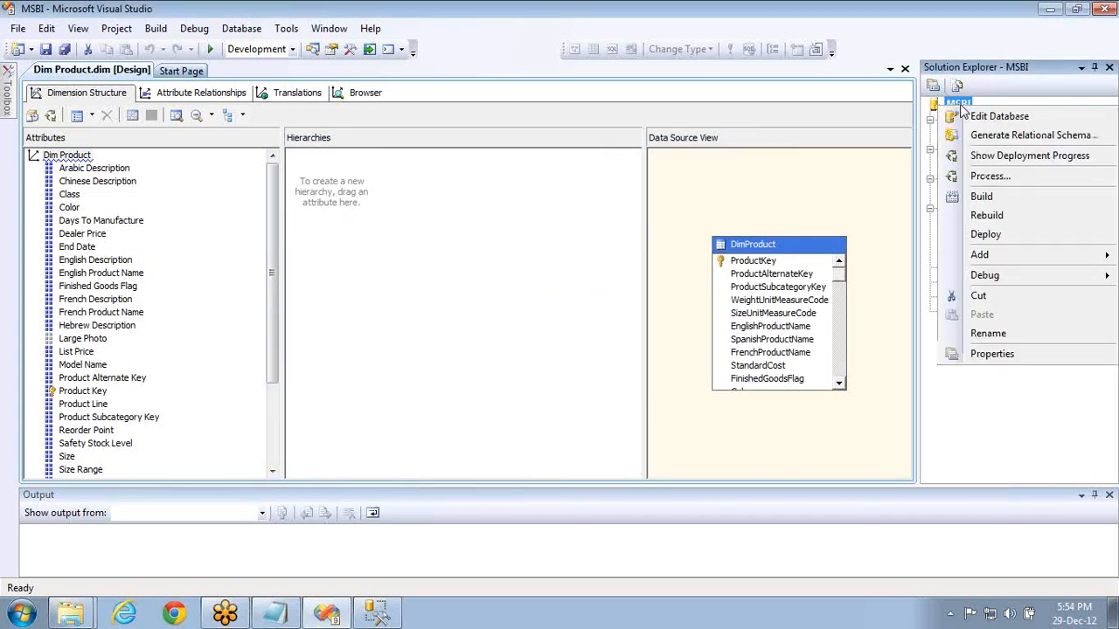
{"action": "left_click", "coordinate": [1011, 178]}
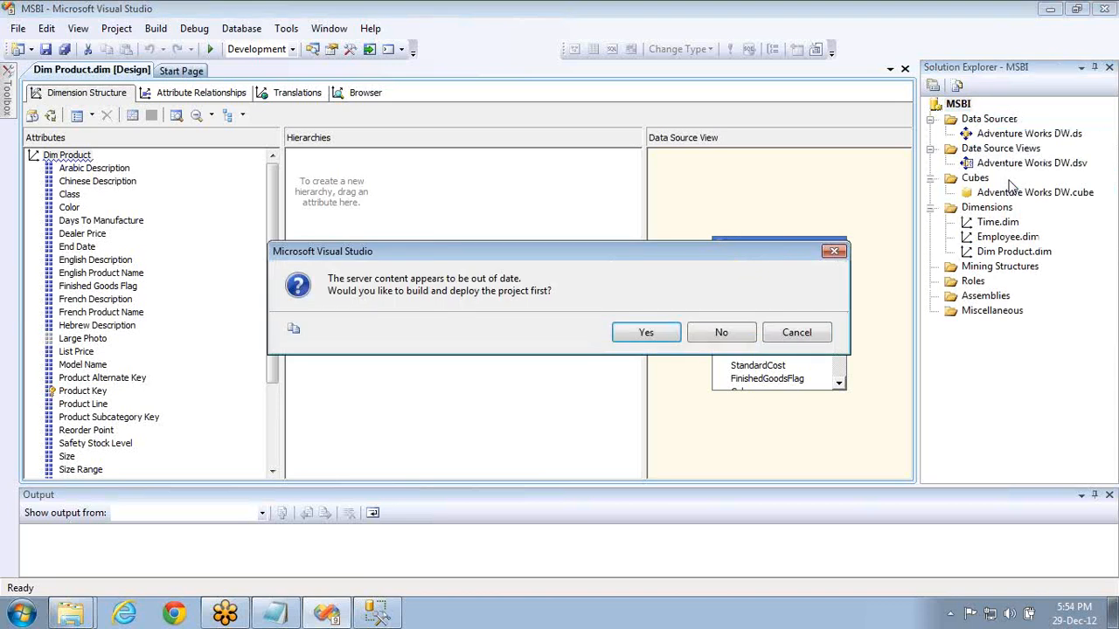
{"action": "left_click", "coordinate": [639, 333]}
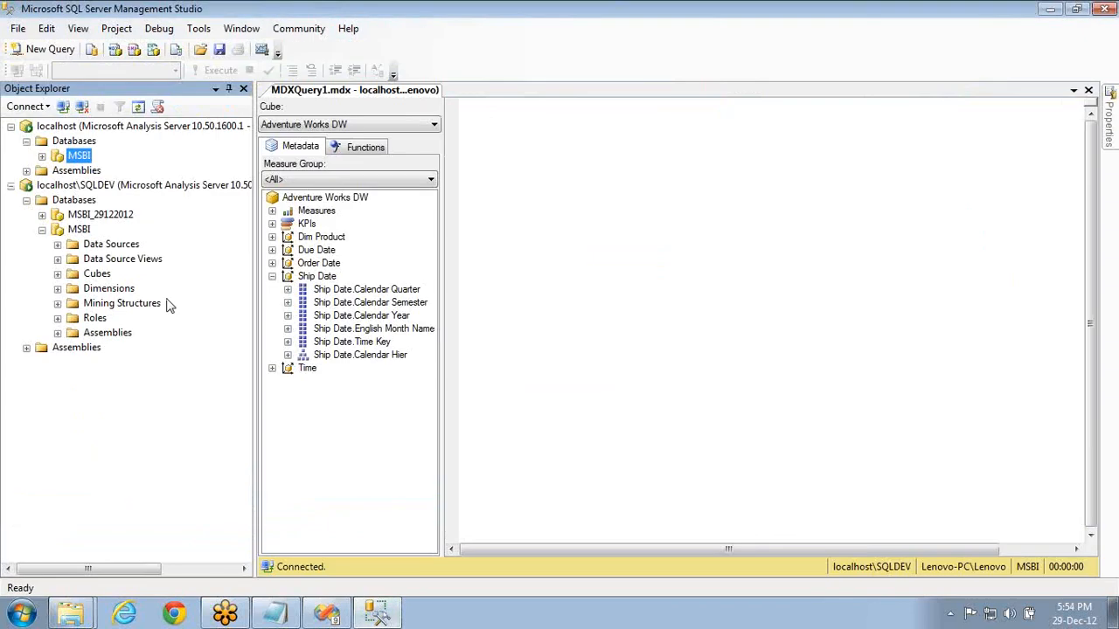
{"action": "left_click", "coordinate": [42, 229]}
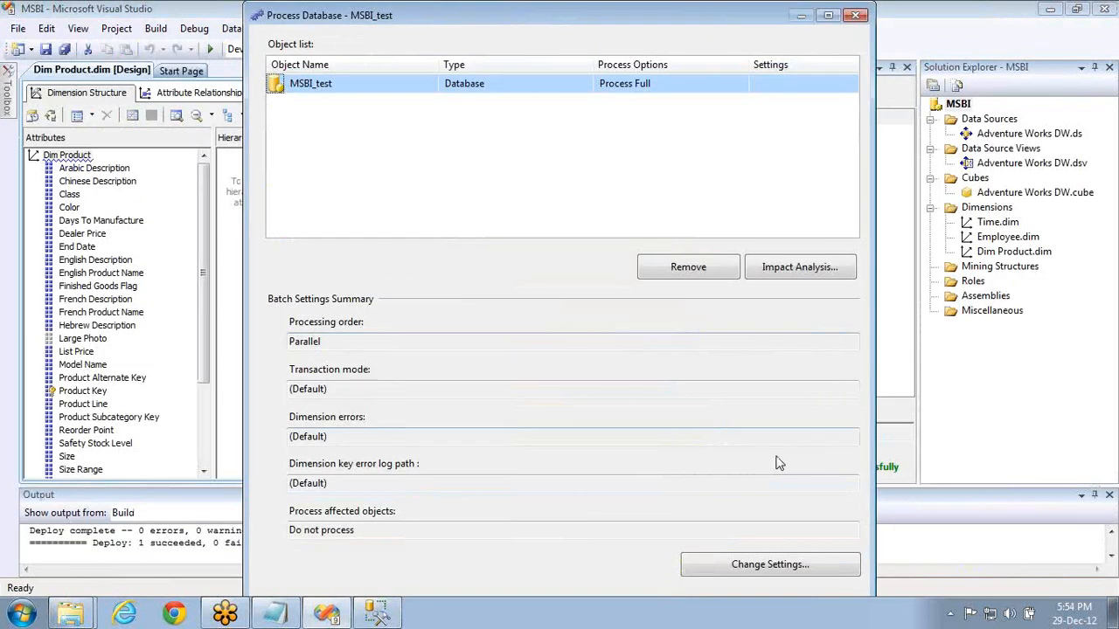
{"action": "key", "text": "Return"}
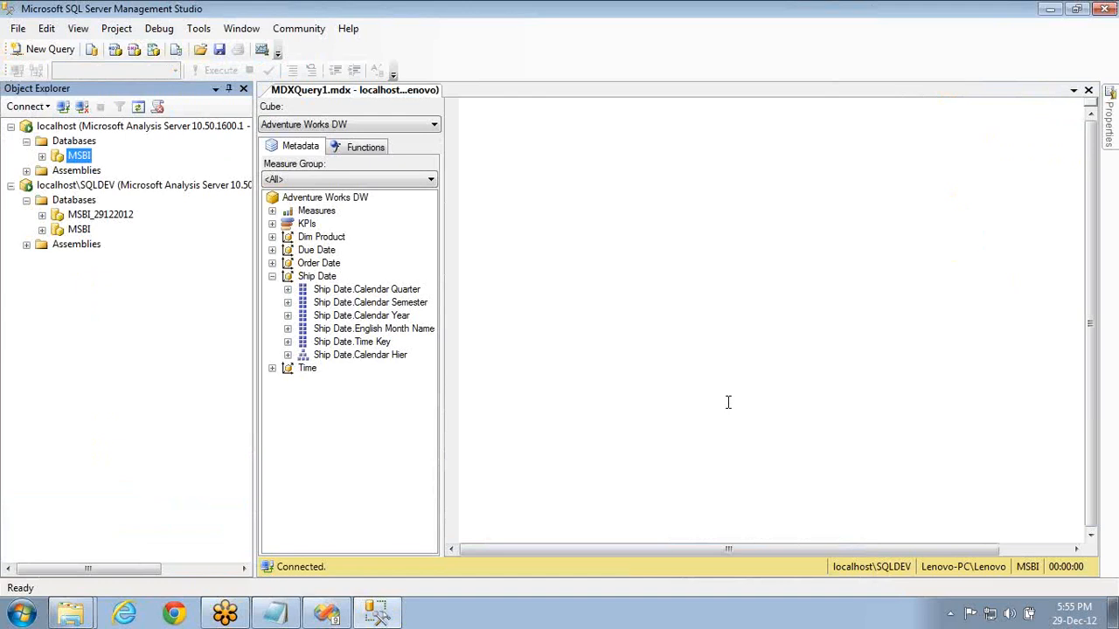
- Examine the server administrators in the security properties of the localhost\SQLDEV Analysis Services instance, then close without changes
{"action": "left_click", "coordinate": [103, 187]}
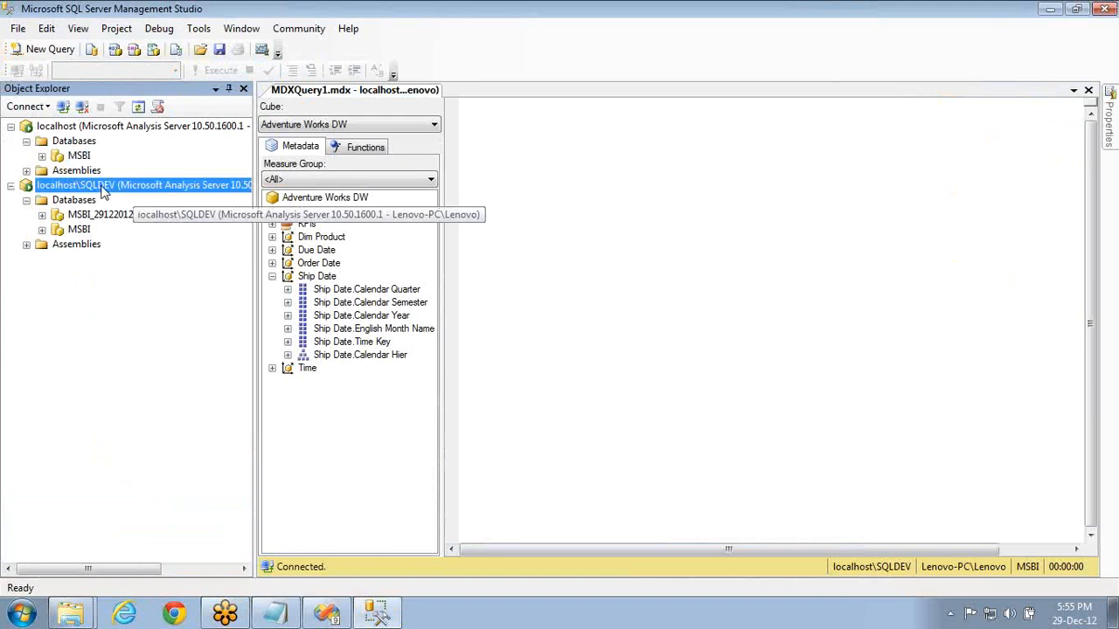
{"action": "left_click", "coordinate": [98, 129]}
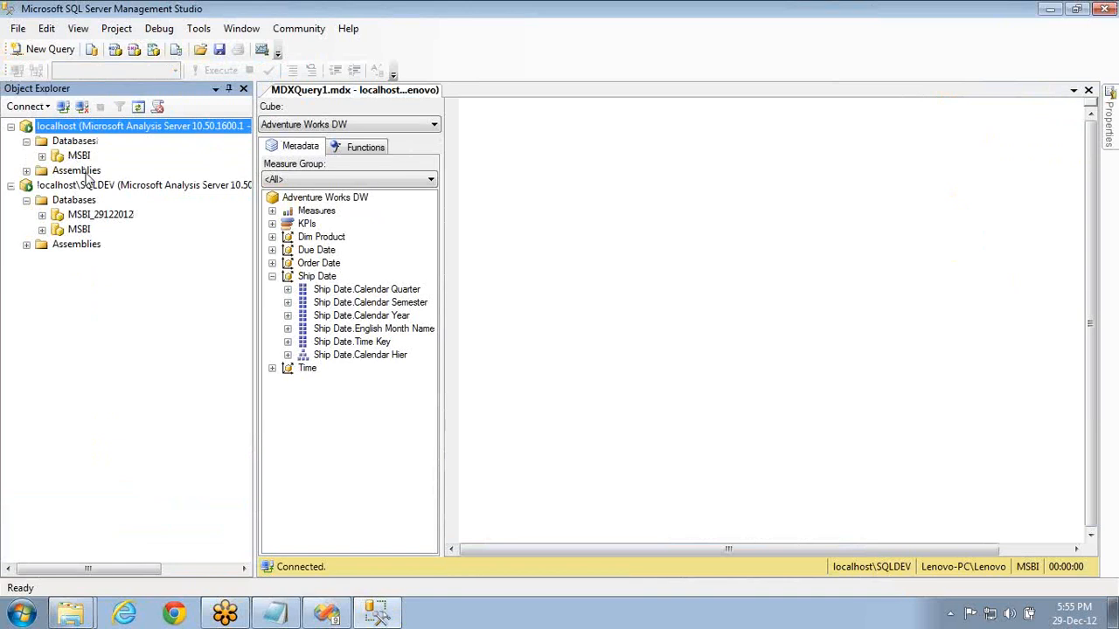
{"action": "right_click", "coordinate": [99, 194]}
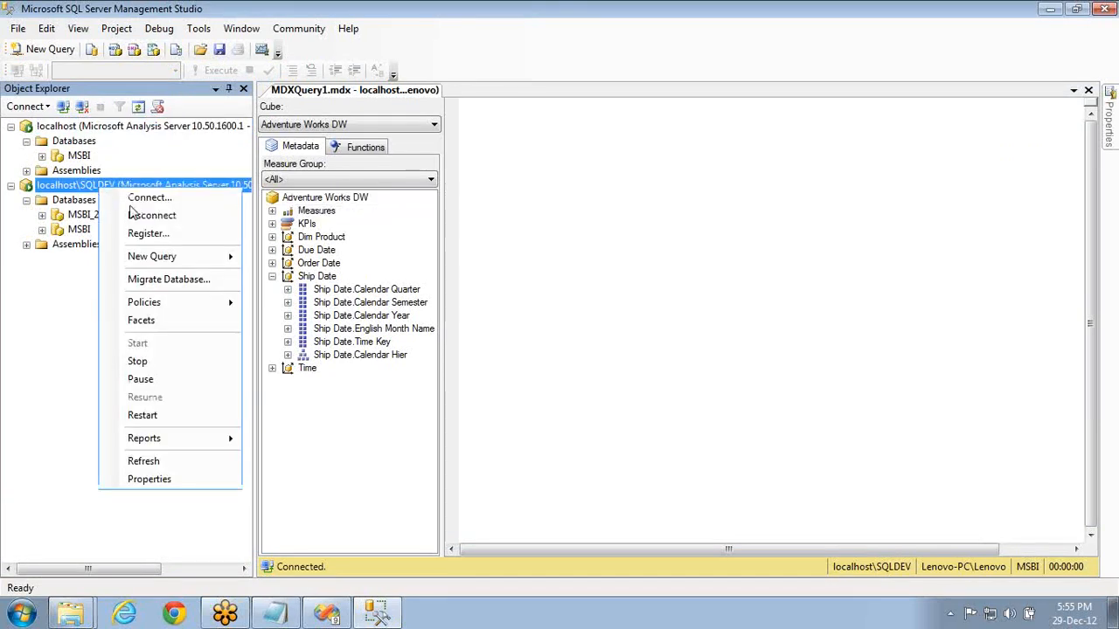
{"action": "left_click", "coordinate": [149, 480]}
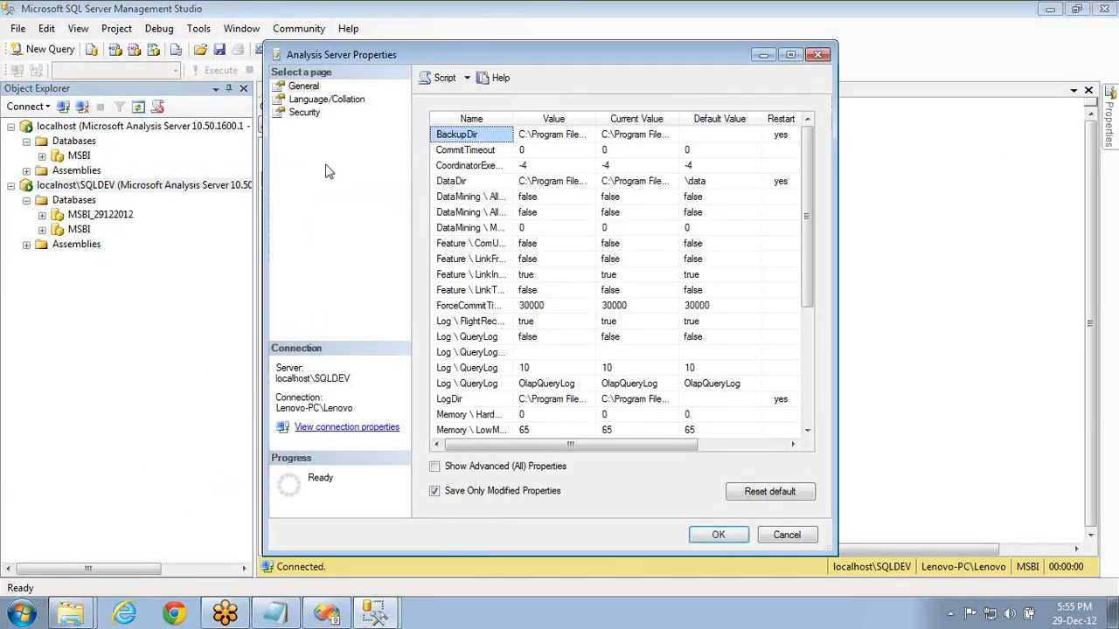
{"action": "left_click", "coordinate": [305, 113]}
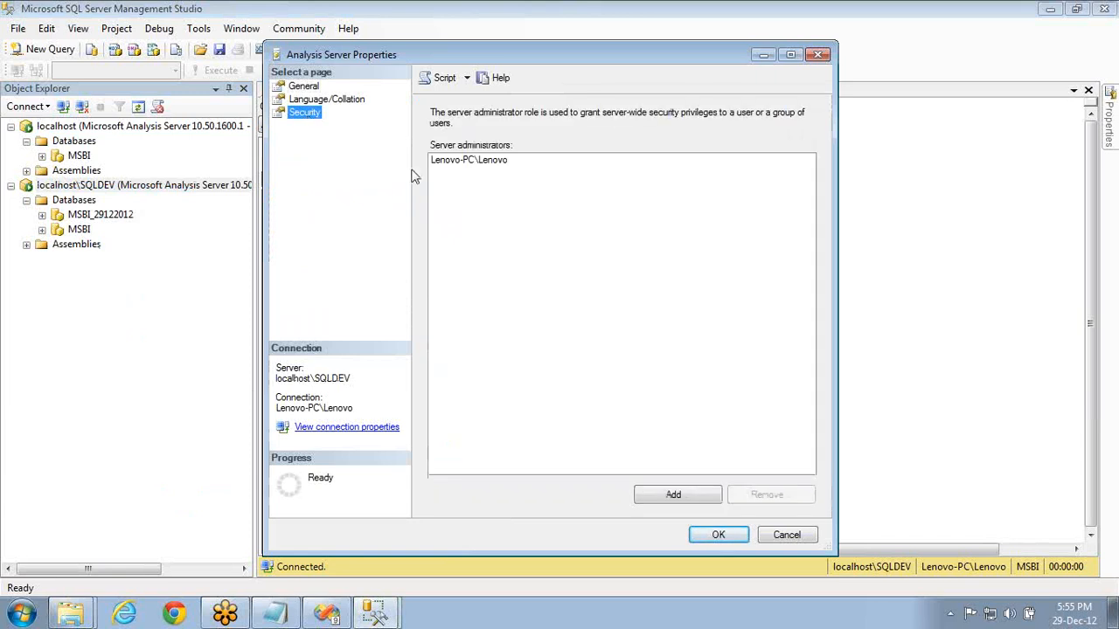
{"action": "left_click", "coordinate": [468, 171]}
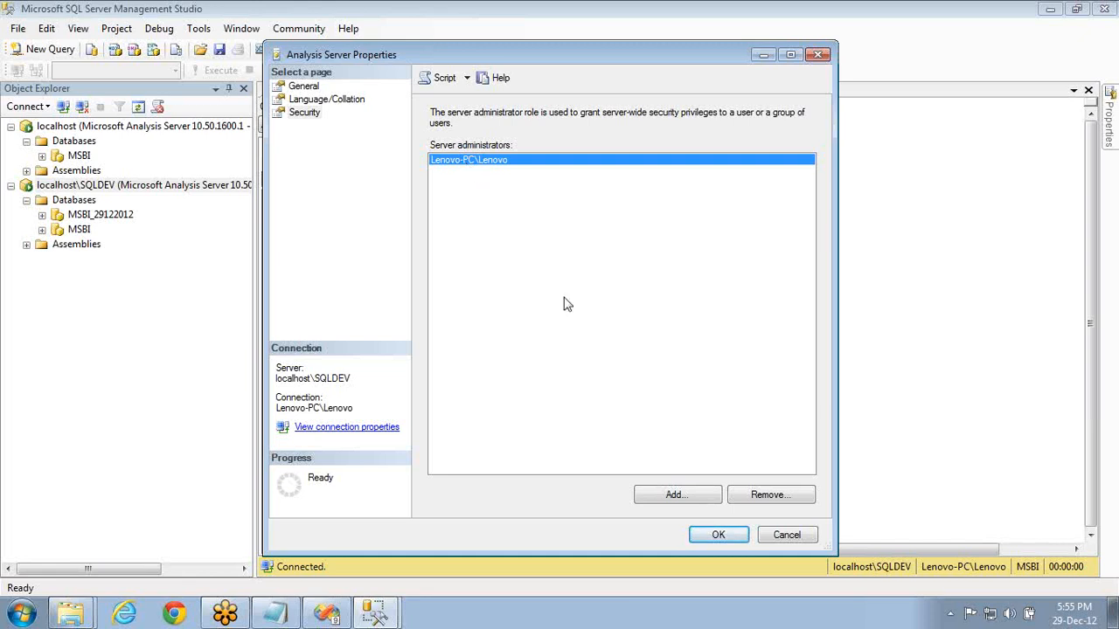
{"action": "left_click", "coordinate": [783, 535]}
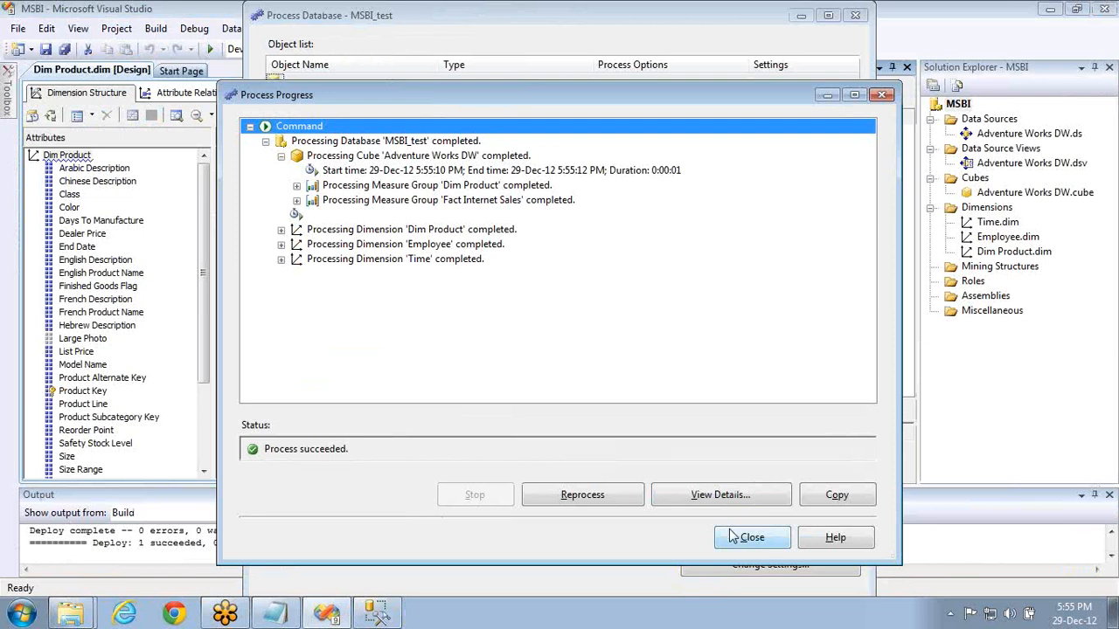
- Close the processing dialogs, switch to SQL Server Management Studio, and refresh SQLDEV's databases to select MSBI_test
{"action": "left_click", "coordinate": [757, 540]}
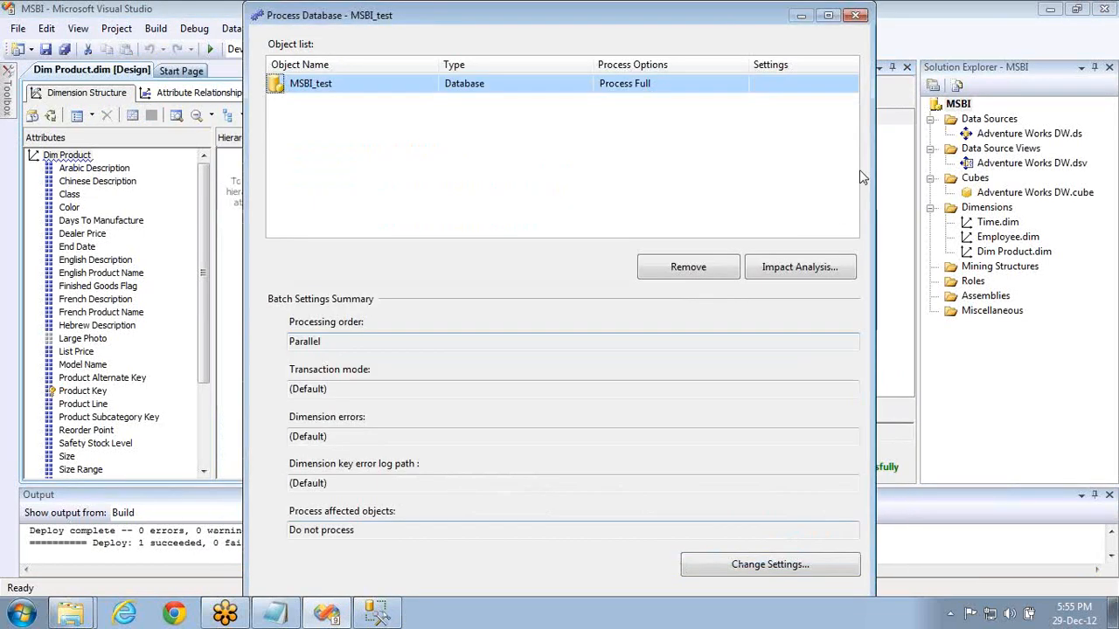
{"action": "key", "text": "alt+Tab"}
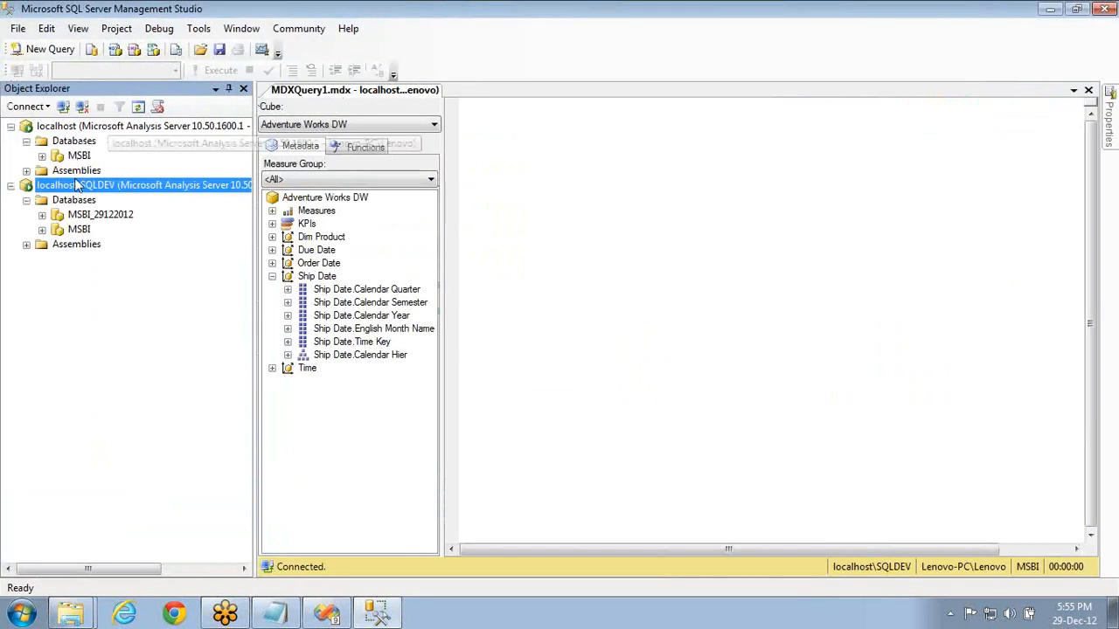
{"action": "left_click", "coordinate": [74, 200]}
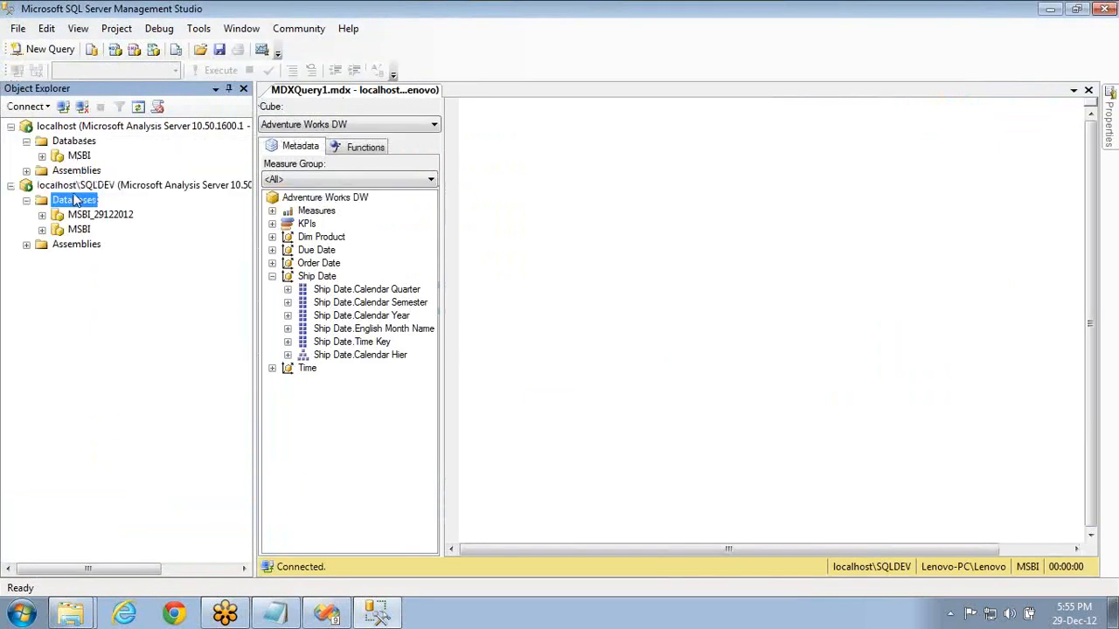
{"action": "left_click", "coordinate": [138, 106]}
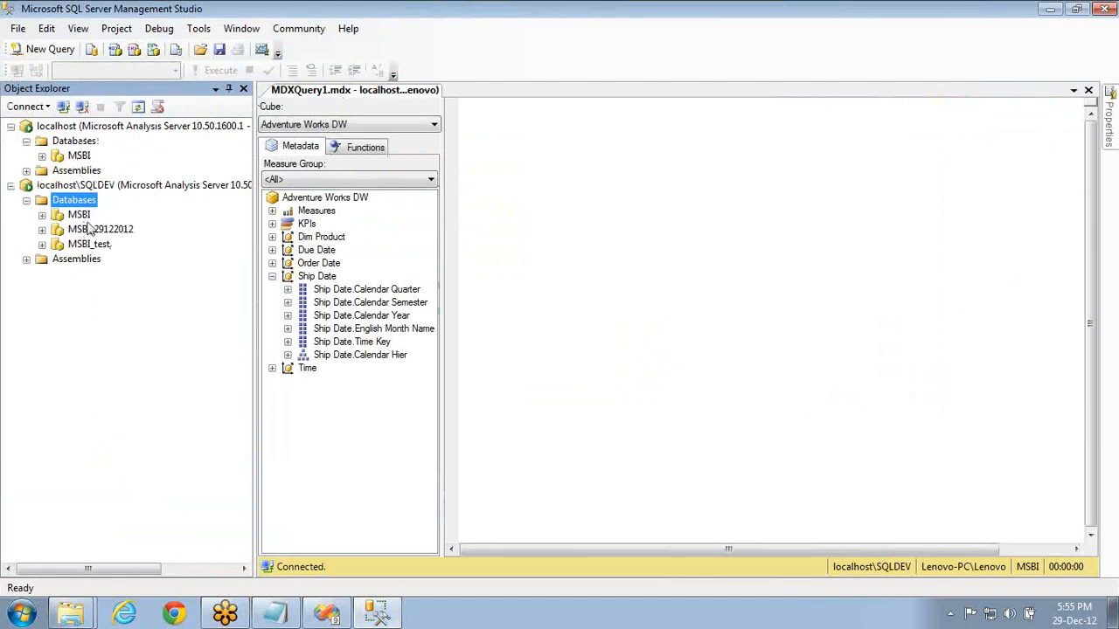
{"action": "left_click", "coordinate": [99, 246]}
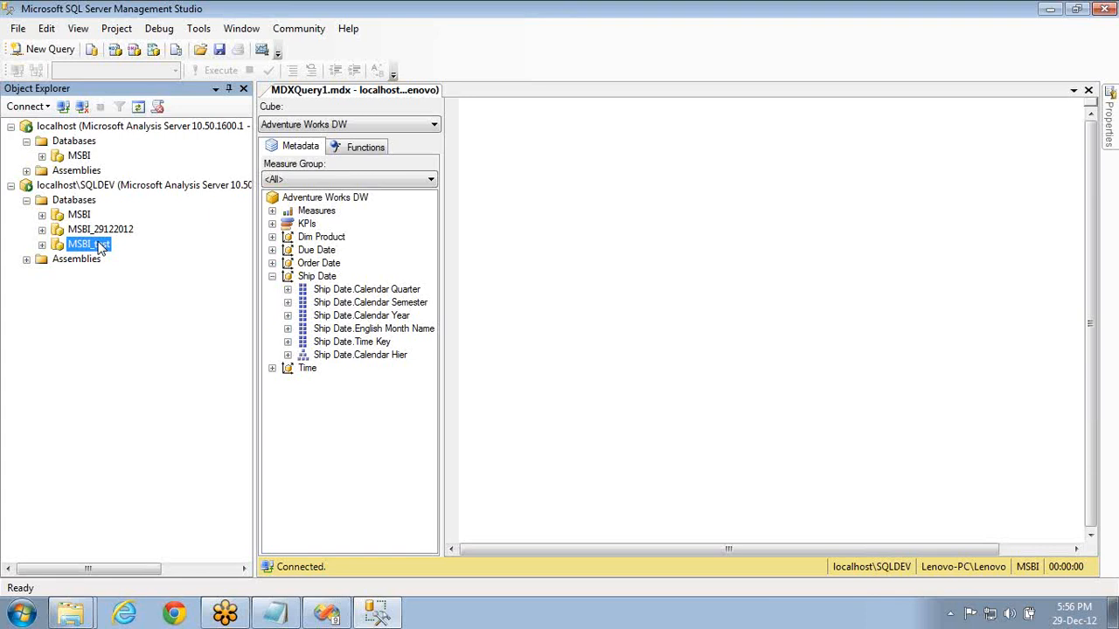
{"action": "left_click", "coordinate": [1106, 36]}
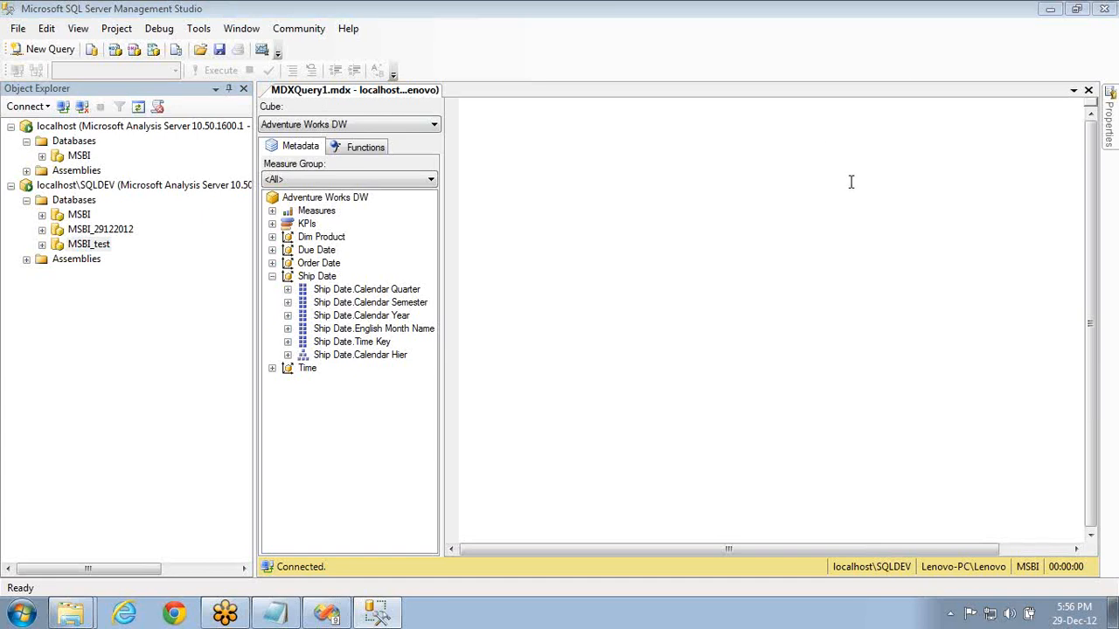
- Switch to Visual Studio and review the target server and database in the MSBI project's deployment properties
{"action": "key", "text": "alt+Tab"}
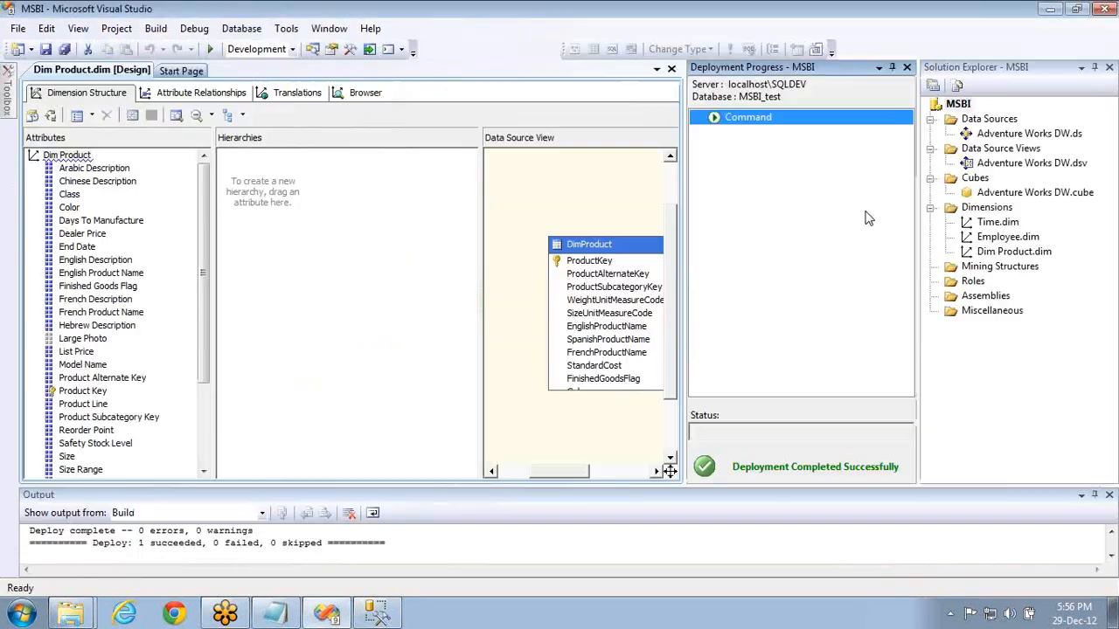
{"action": "right_click", "coordinate": [960, 105]}
{"action": "left_click", "coordinate": [990, 352]}
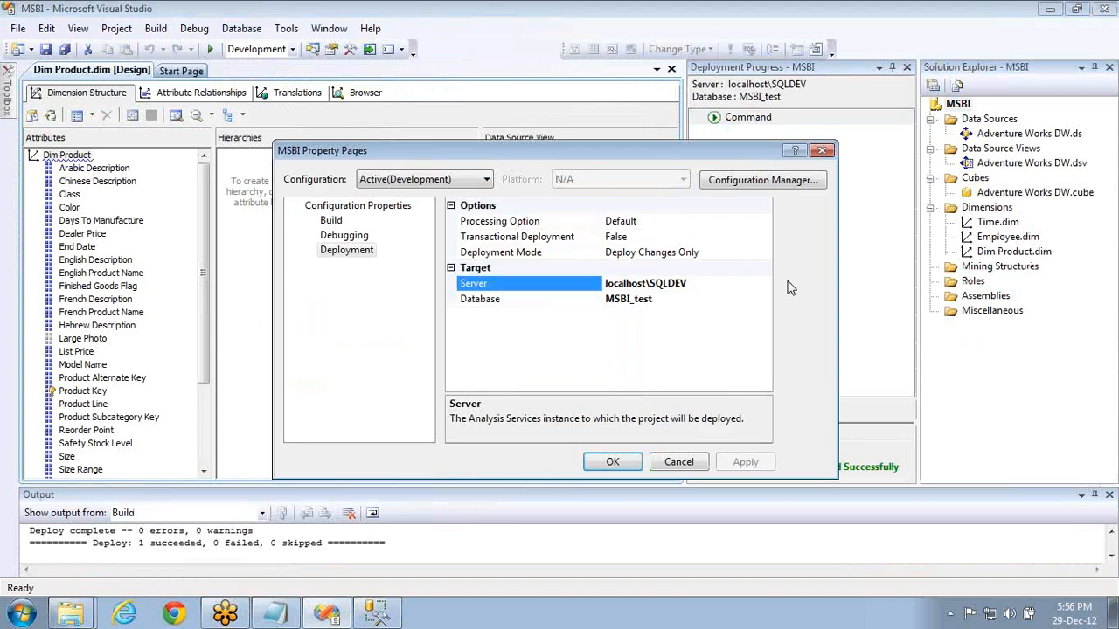
{"action": "left_click", "coordinate": [822, 151]}
- Return to SQL Server Management Studio and rename SQLDEV's MSBI_test database to MSBI_
{"action": "key", "text": "alt+Tab"}
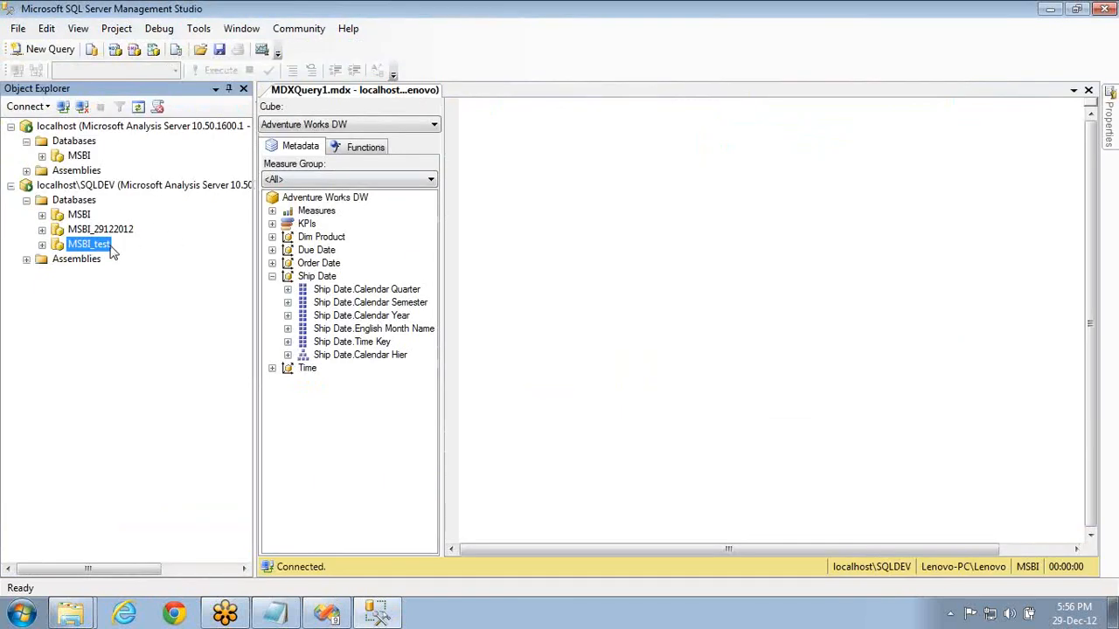
{"action": "key", "text": "F2"}
{"action": "key", "text": "End"}
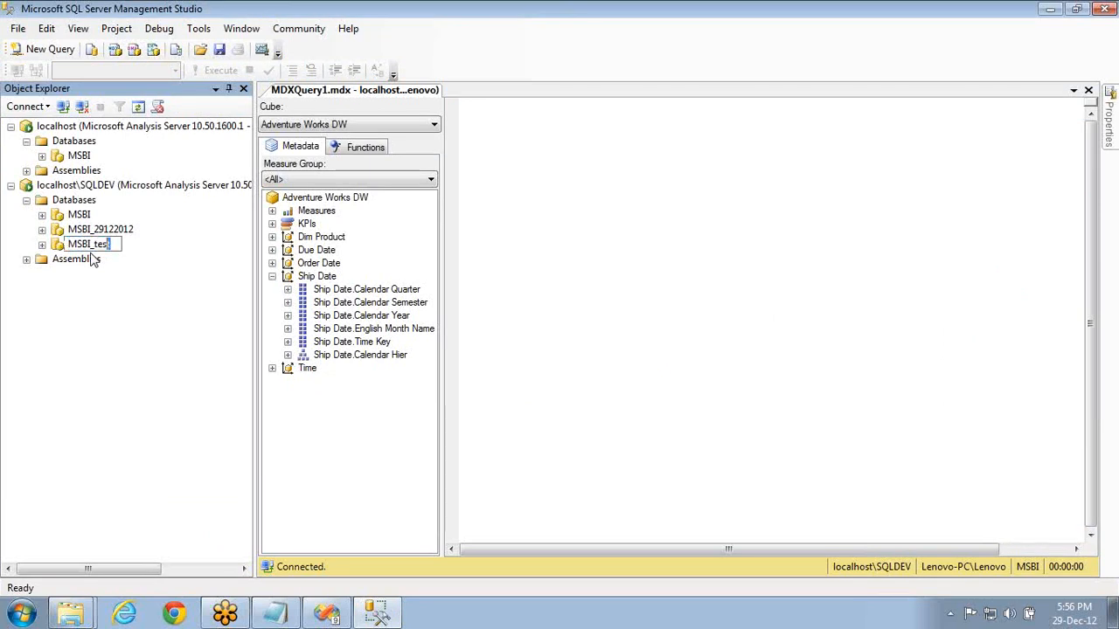
{"action": "key", "text": "shift+Left"}
{"action": "key", "text": "shift+Left"}
{"action": "key", "text": "shift+Left"}
{"action": "key", "text": "shift+Left"}
{"action": "key", "text": "BackSpace"}
{"action": "key", "text": "Return"}
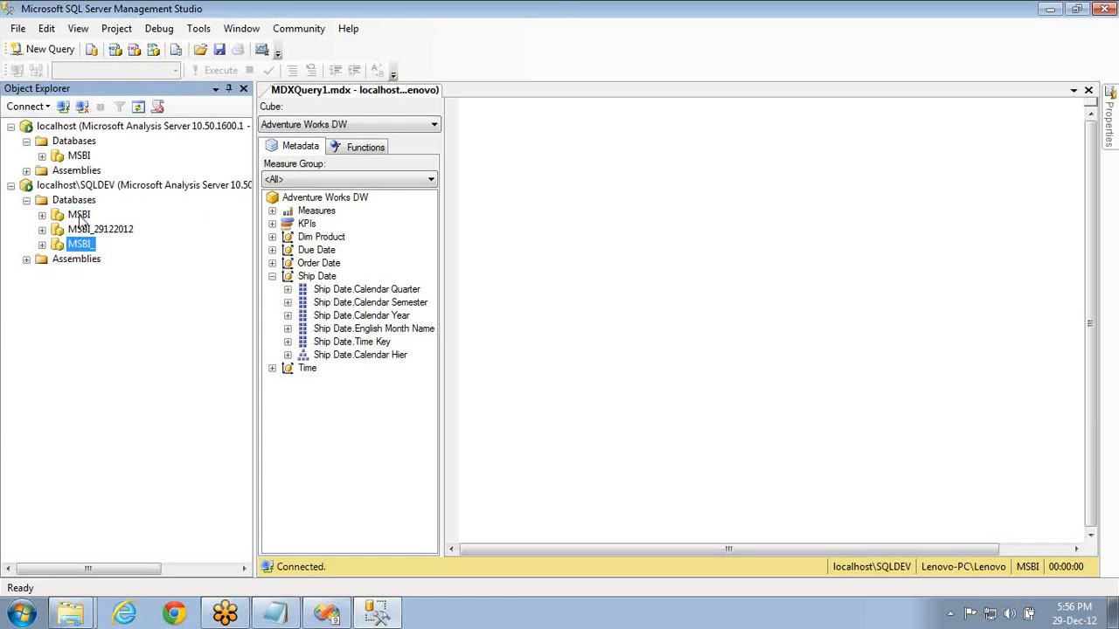
- Rename SQLDEV's existing MSBI database to MSBI_test
{"action": "left_click", "coordinate": [79, 215]}
{"action": "left_click", "coordinate": [79, 215]}
{"action": "key", "text": "End"}
{"action": "type", "text": "_test"}
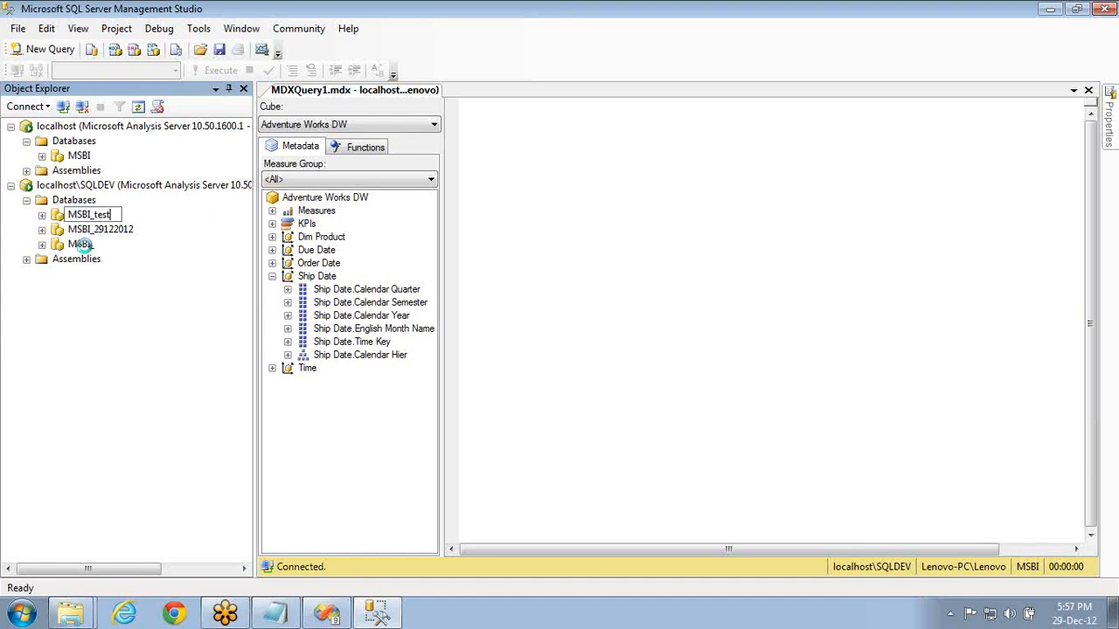
- Open the name of SQLDEV's MSBI_ database for editing
{"action": "left_click", "coordinate": [83, 247]}
{"action": "left_click", "coordinate": [81, 245]}
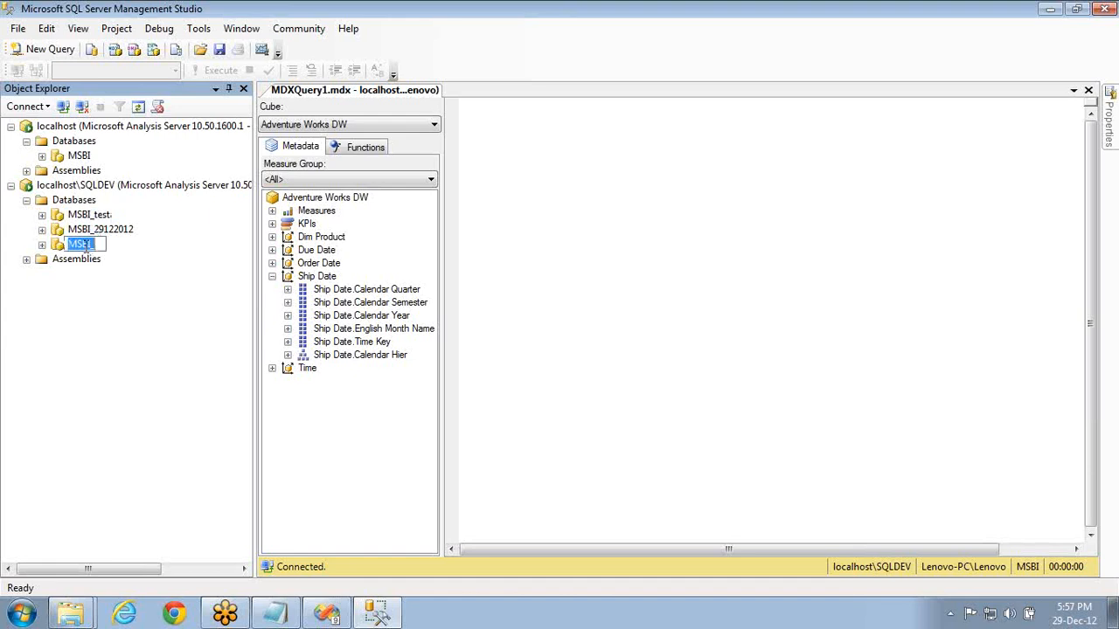
{"action": "left_click", "coordinate": [86, 247]}
- Switch to the Notepad notes and highlight the "3) Copy solution and deploy" line
{"action": "key", "text": "alt+Tab"}
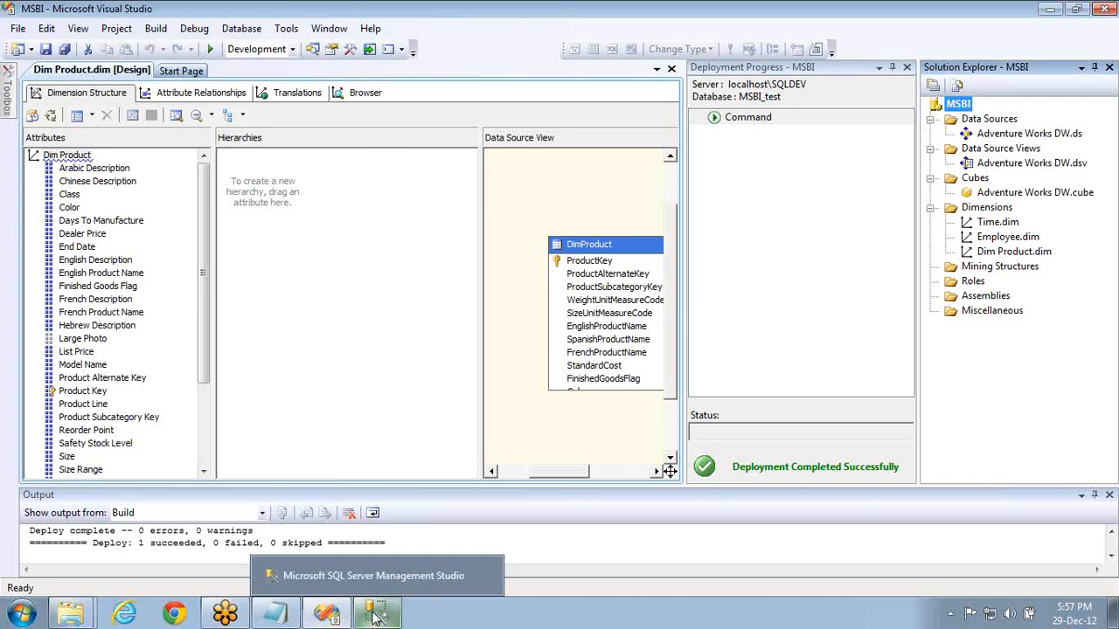
{"action": "left_click", "coordinate": [276, 613]}
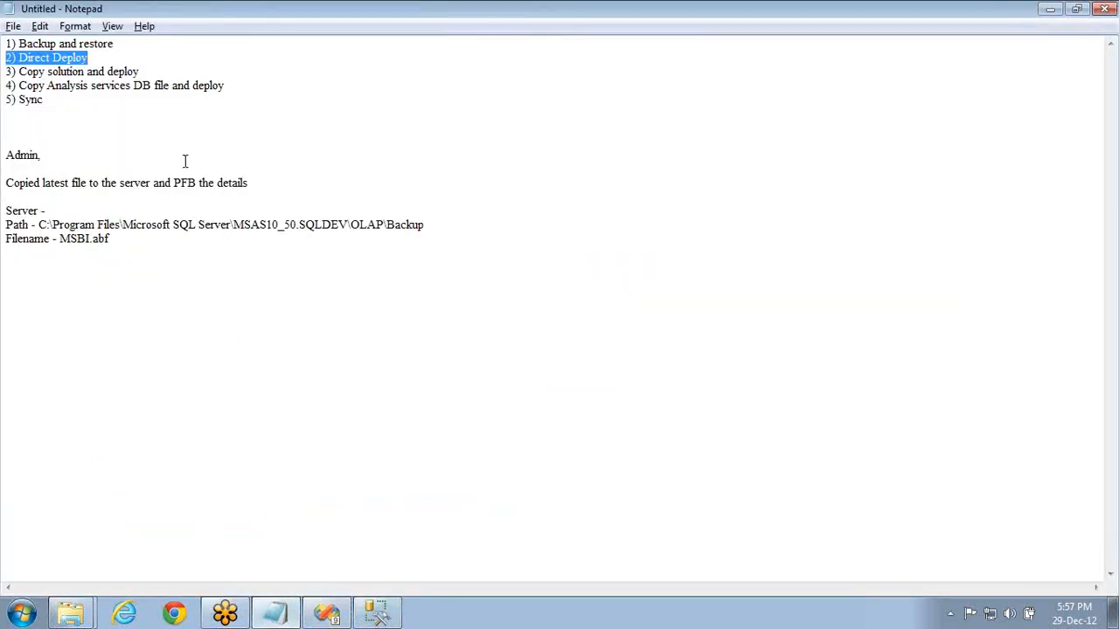
{"action": "left_click", "coordinate": [142, 73]}
{"action": "key", "text": "shift+Home"}
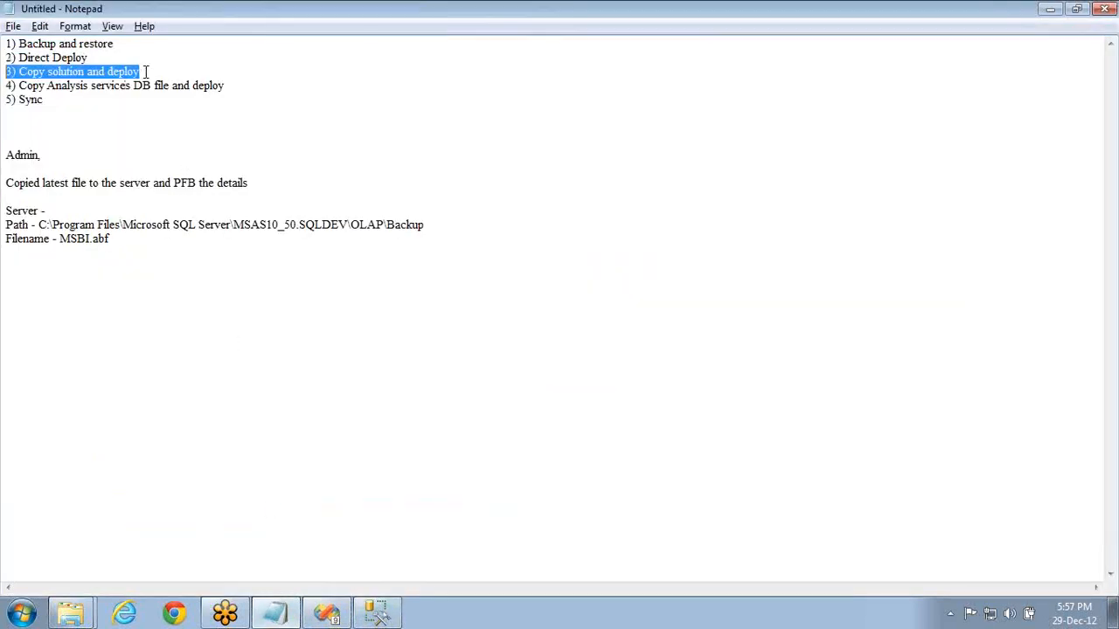
{"action": "key", "text": "alt+Tab"}
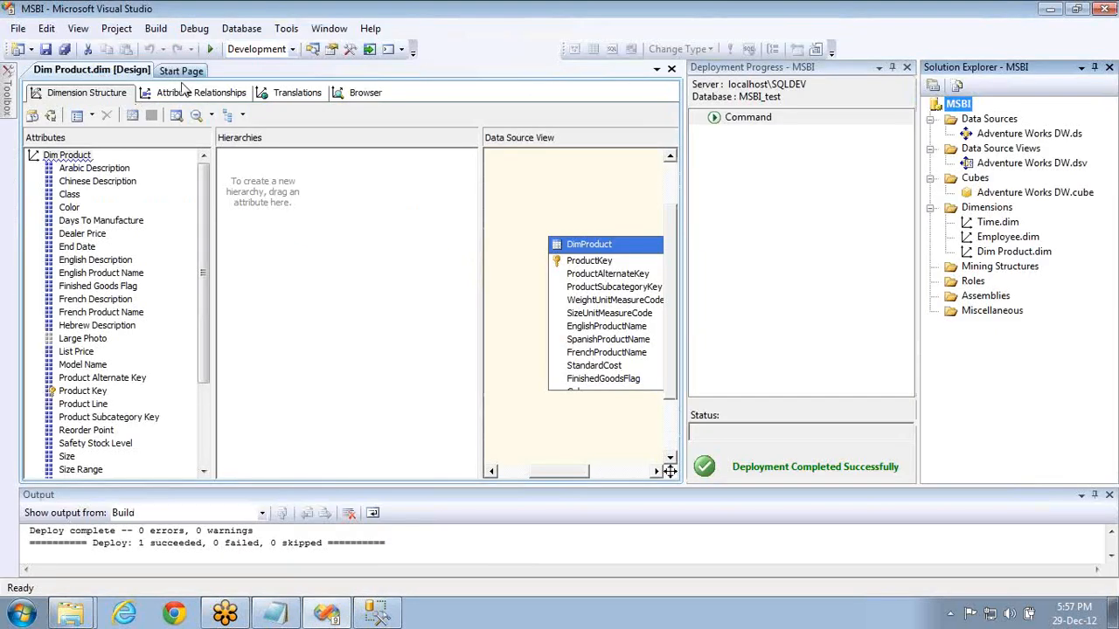
{"action": "key", "text": "super+e"}
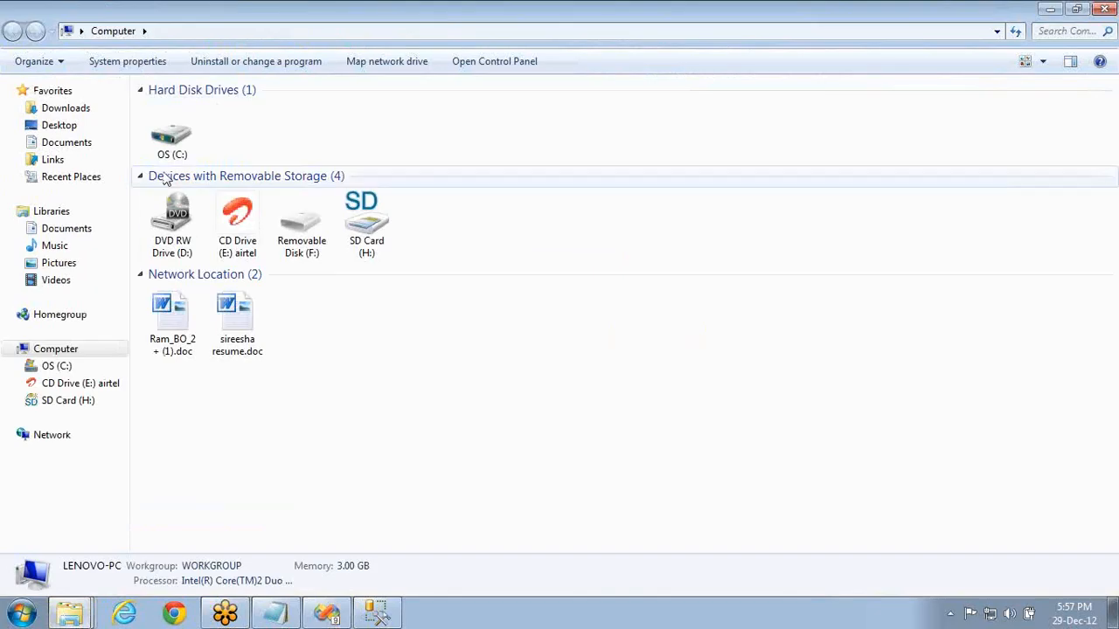
{"action": "left_click", "coordinate": [75, 113]}
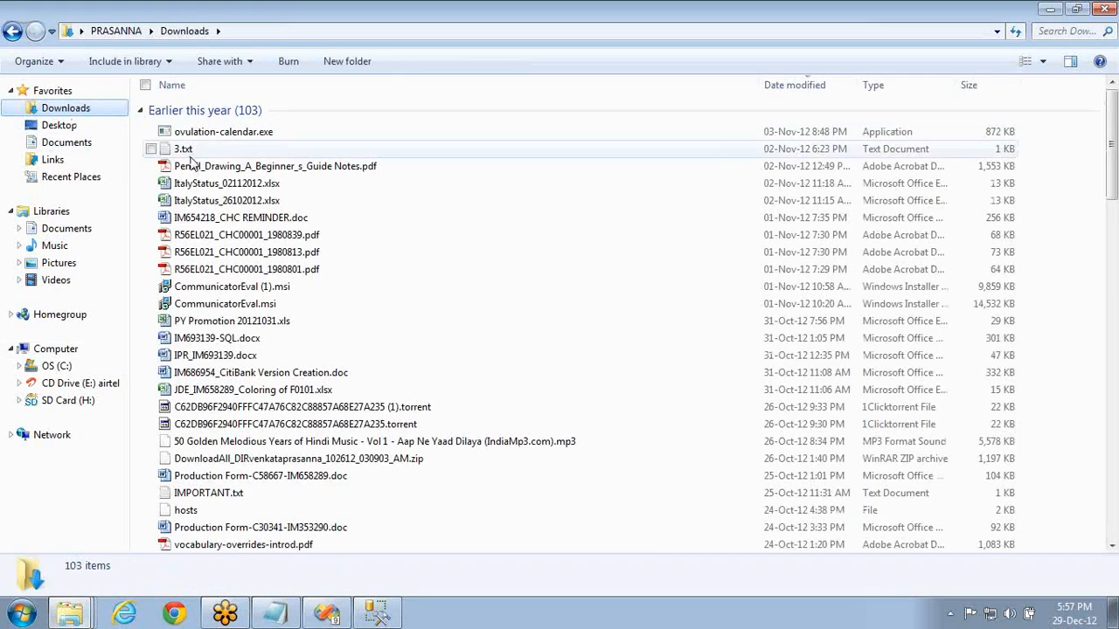
{"action": "left_click", "coordinate": [64, 129]}
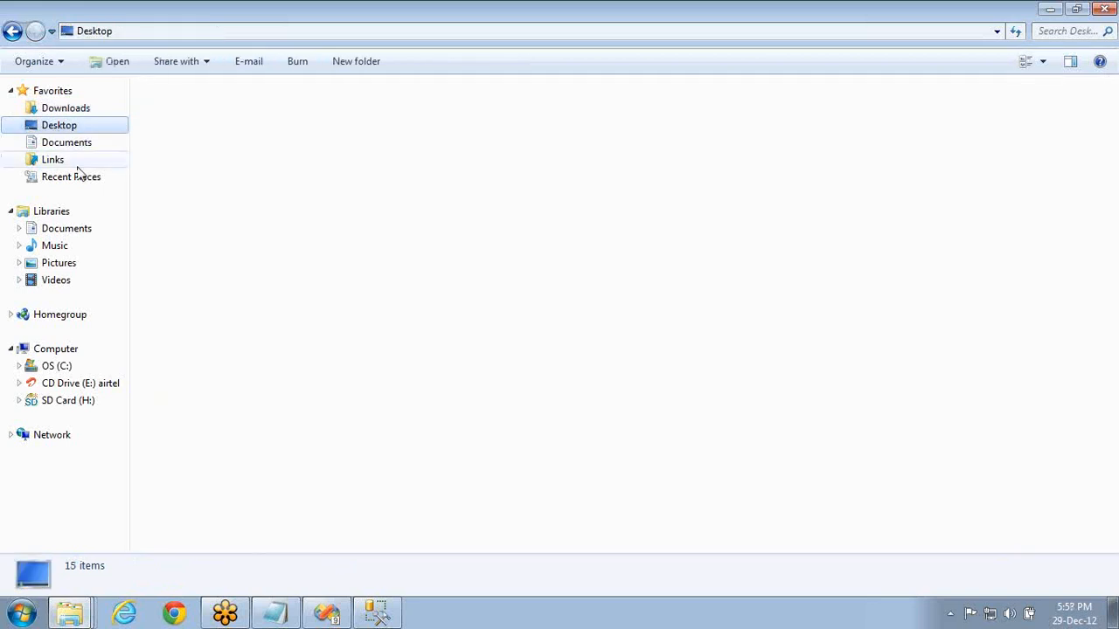
{"action": "left_click", "coordinate": [58, 233]}
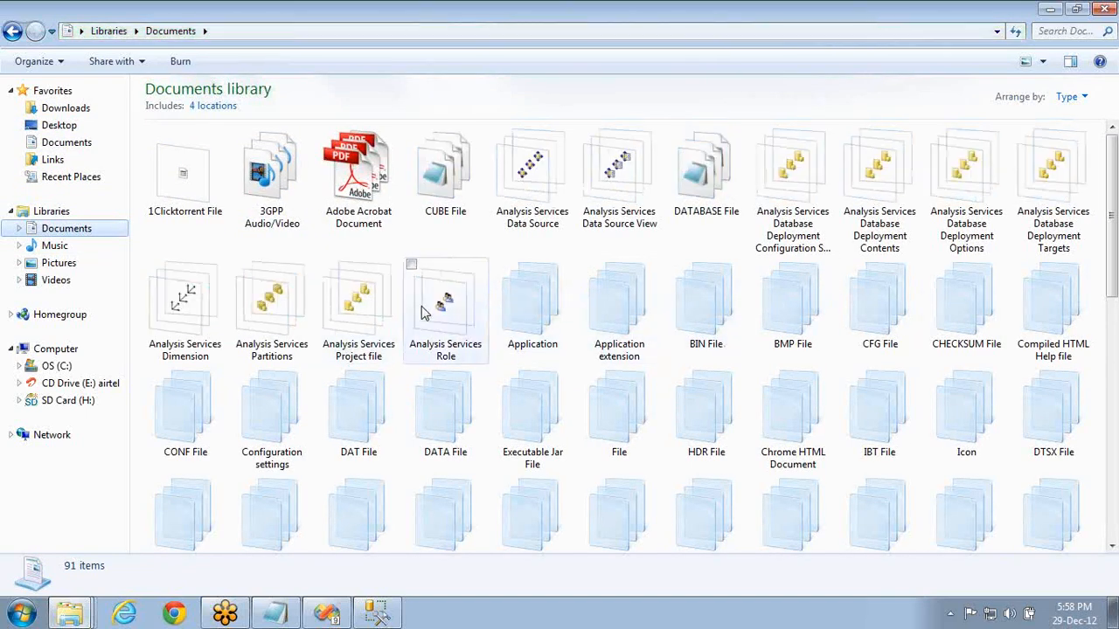
{"action": "left_click", "coordinate": [291, 393]}
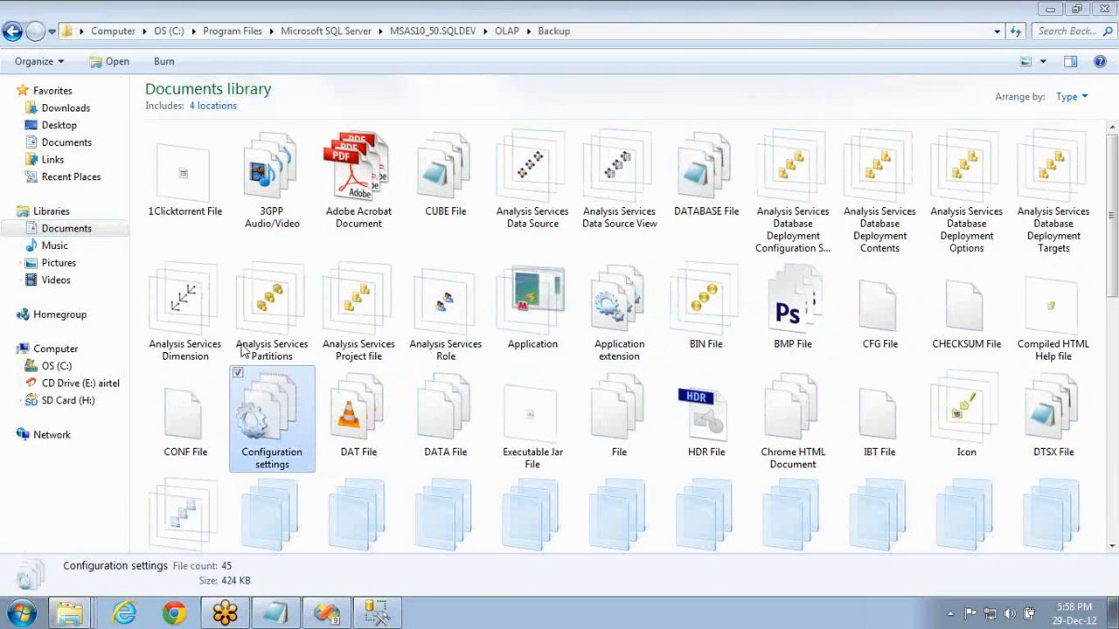
- Open the MSBI solution folder inside the Projects folder on the desktop
{"action": "left_click", "coordinate": [1051, 9]}
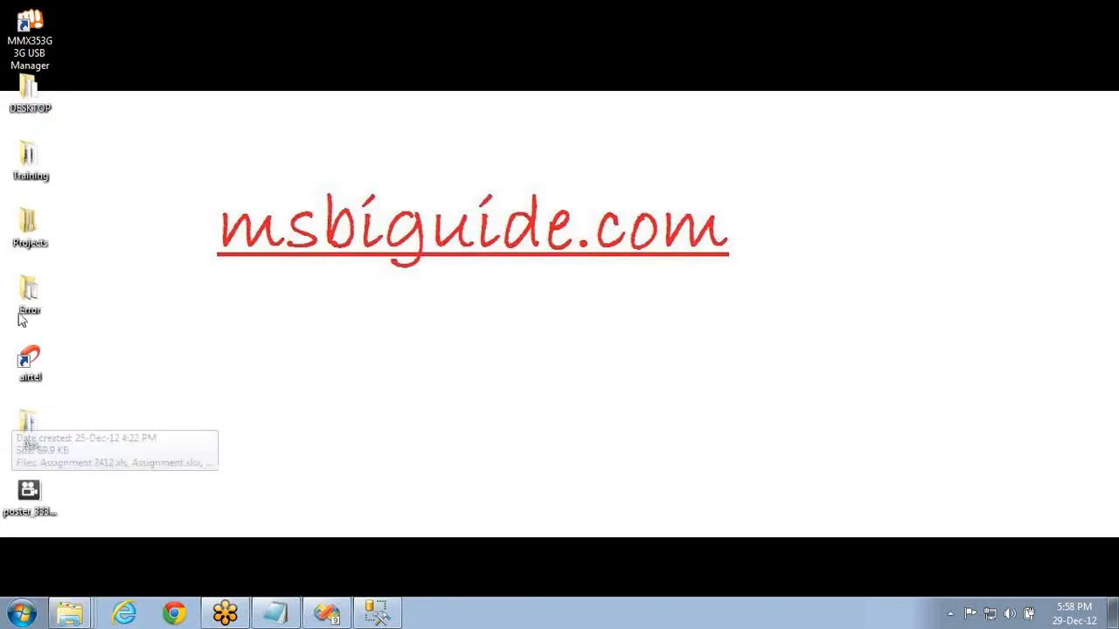
{"action": "double_click", "coordinate": [30, 225]}
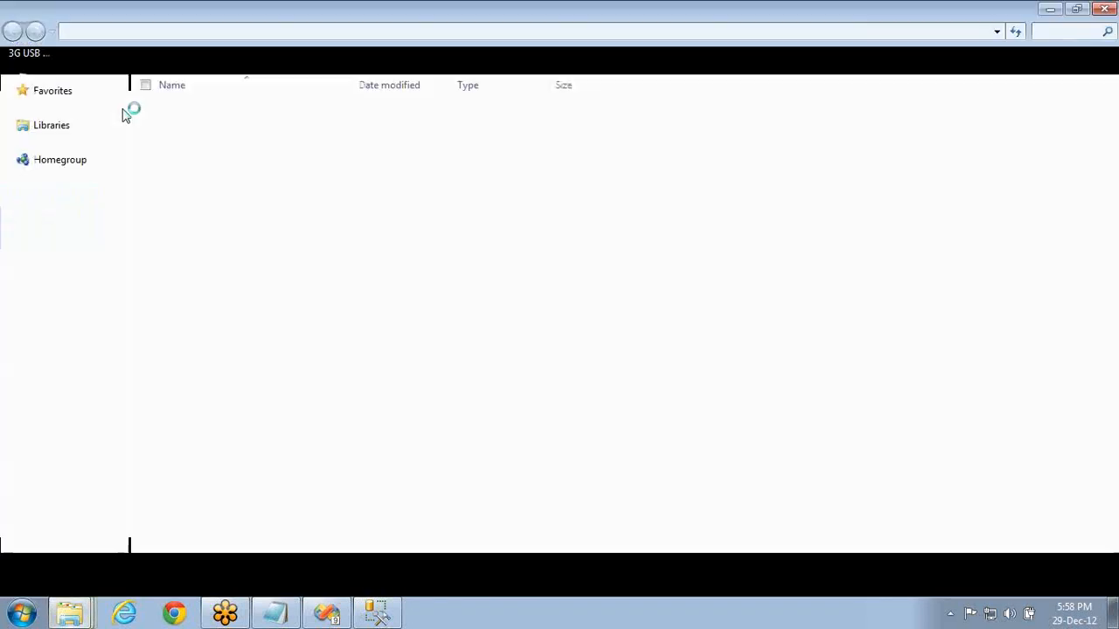
{"action": "double_click", "coordinate": [181, 110]}
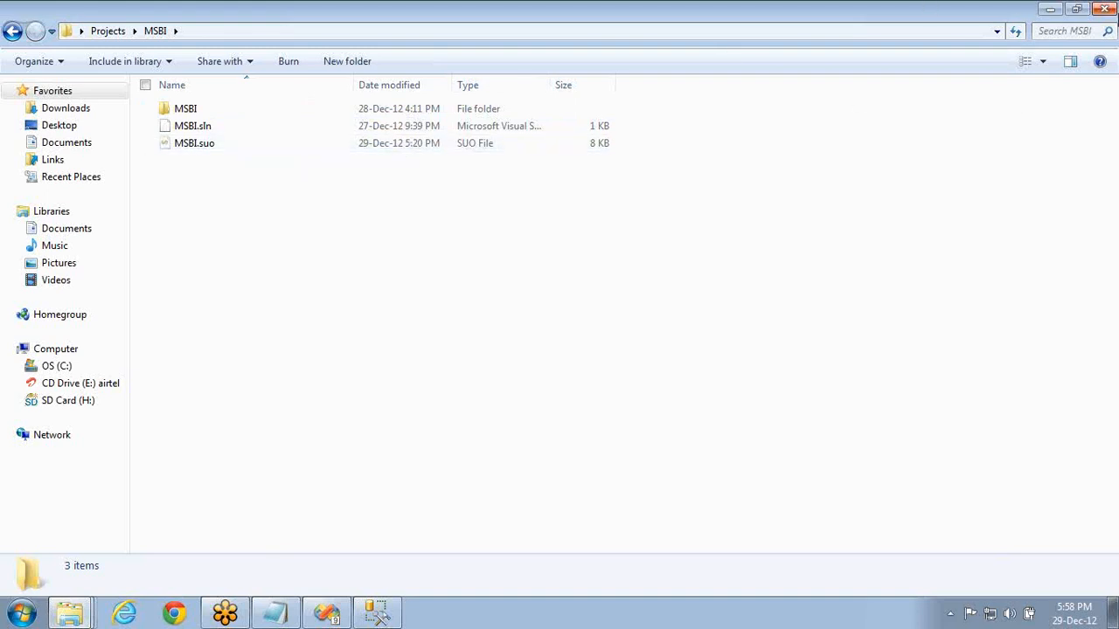
- Switch to the MSBI project in Visual Studio and close its deployment progress report
{"action": "left_click", "coordinate": [329, 616]}
{"action": "right_click", "coordinate": [956, 223]}
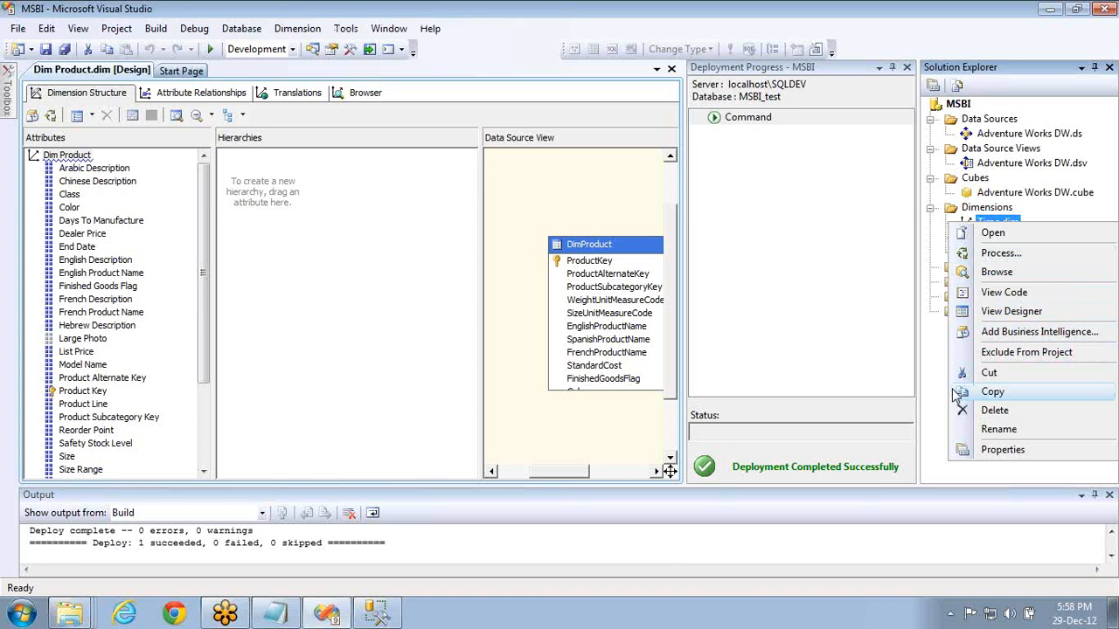
{"action": "left_click", "coordinate": [1055, 10]}
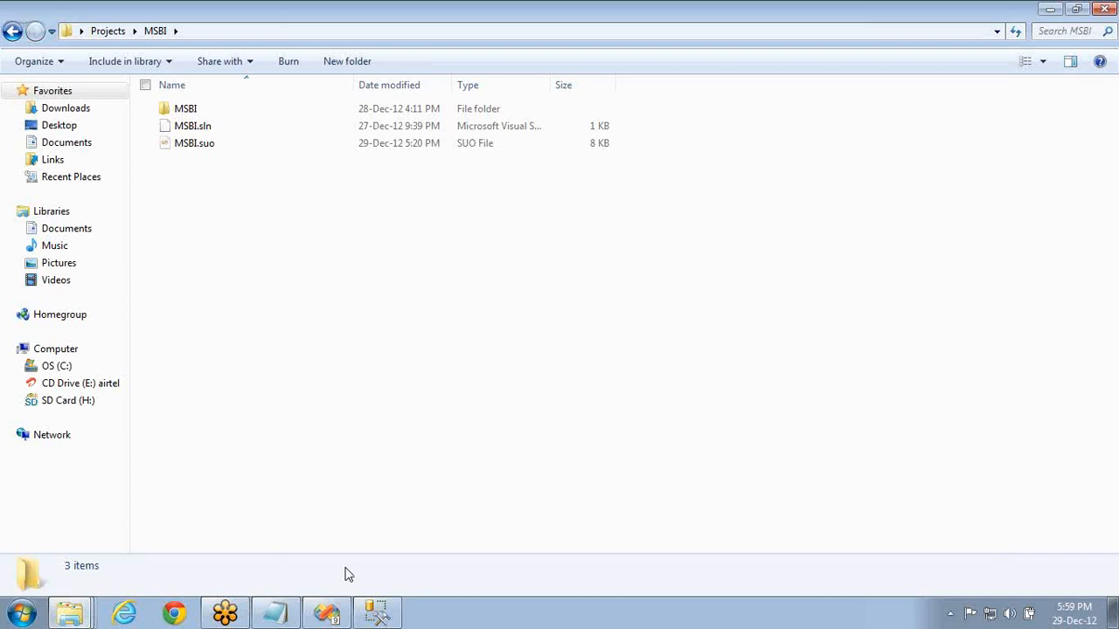
{"action": "left_click", "coordinate": [326, 613]}
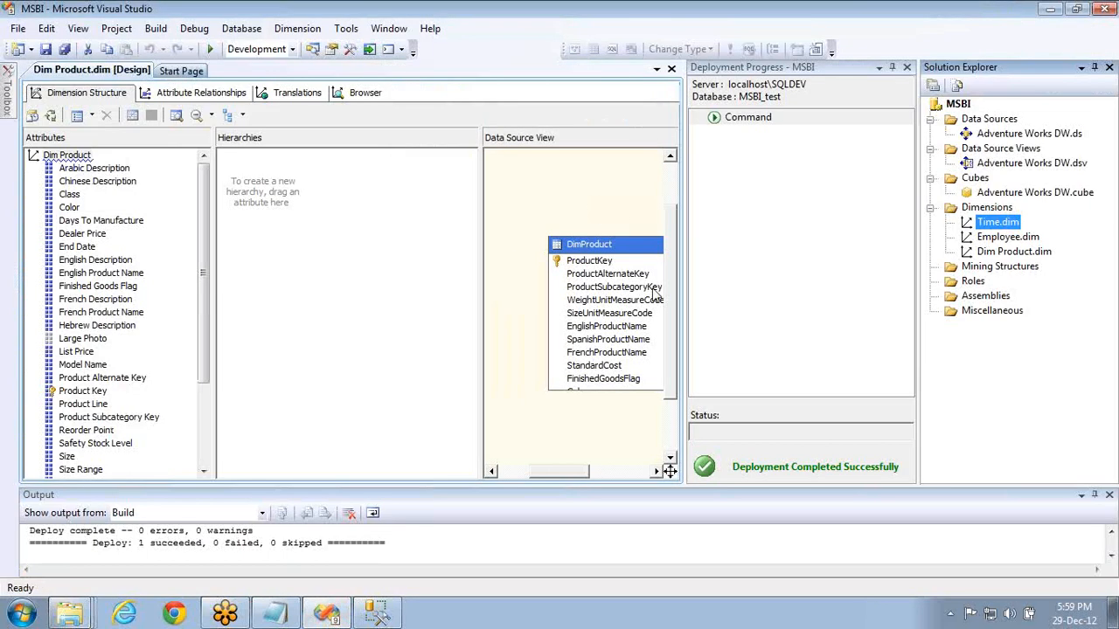
{"action": "left_click", "coordinate": [907, 68]}
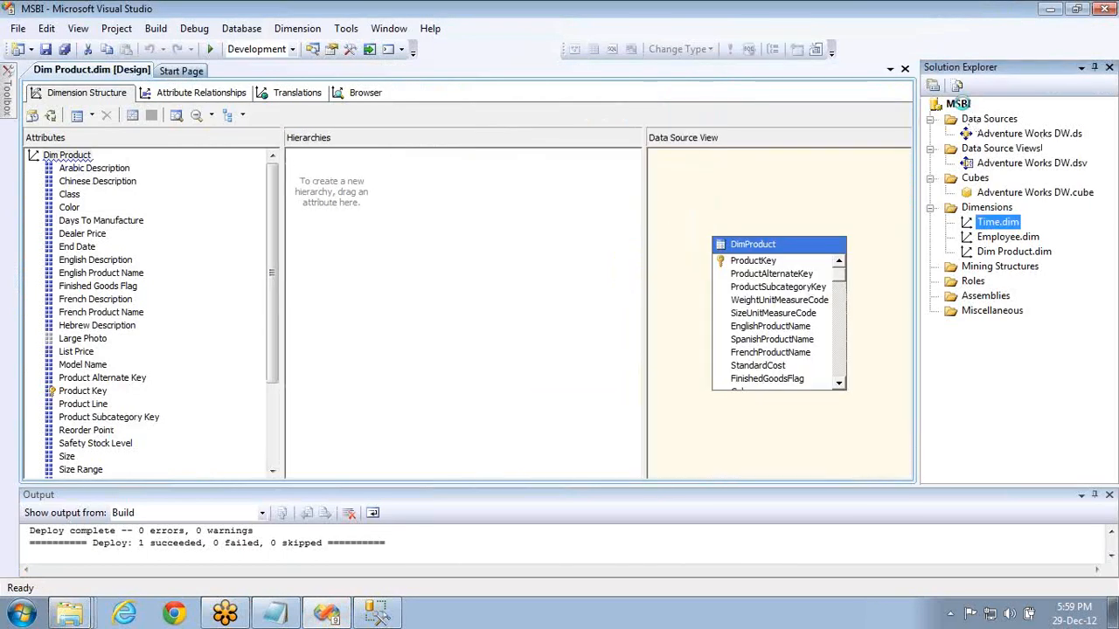
- Check the target server and database in the MSBI project's deployment properties, leaving the settings as they are
{"action": "left_click", "coordinate": [959, 104]}
{"action": "right_click", "coordinate": [960, 104]}
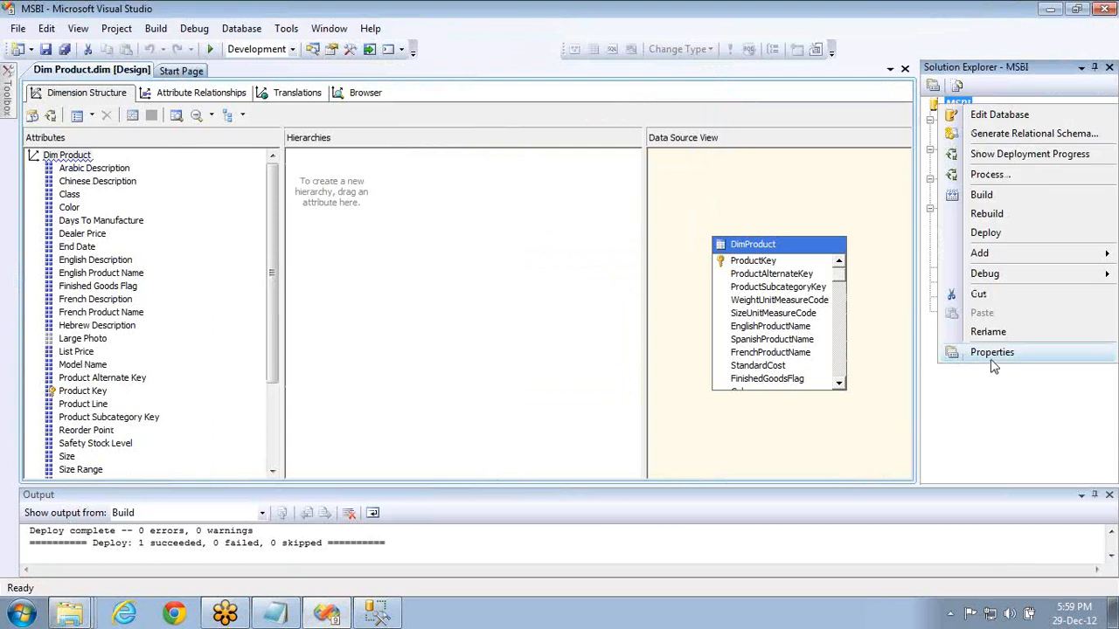
{"action": "left_click", "coordinate": [992, 354]}
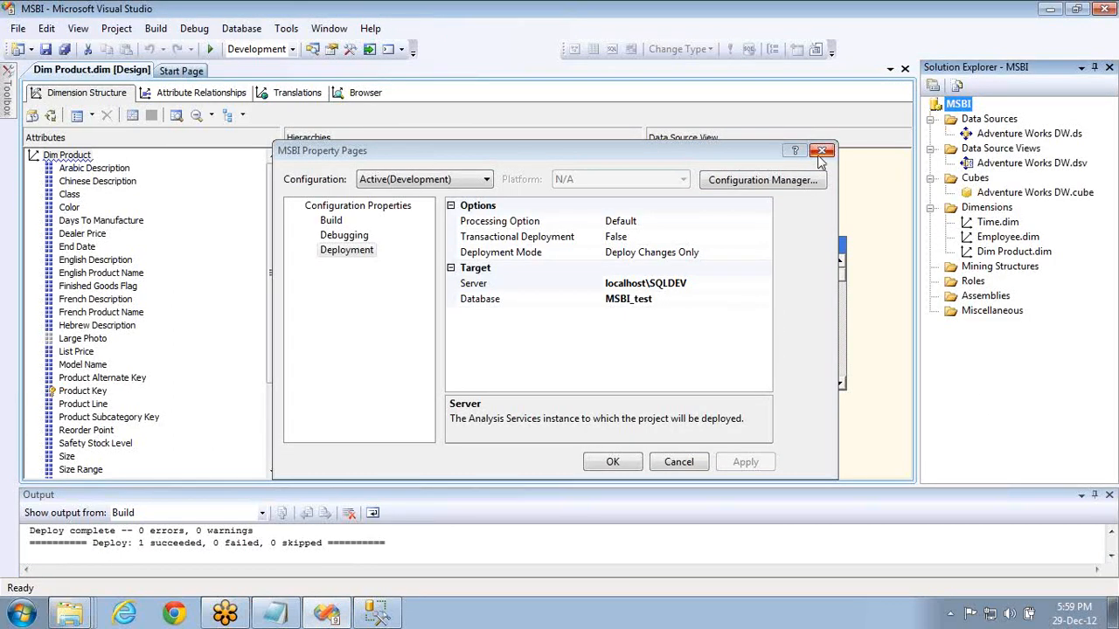
{"action": "left_click", "coordinate": [821, 150]}
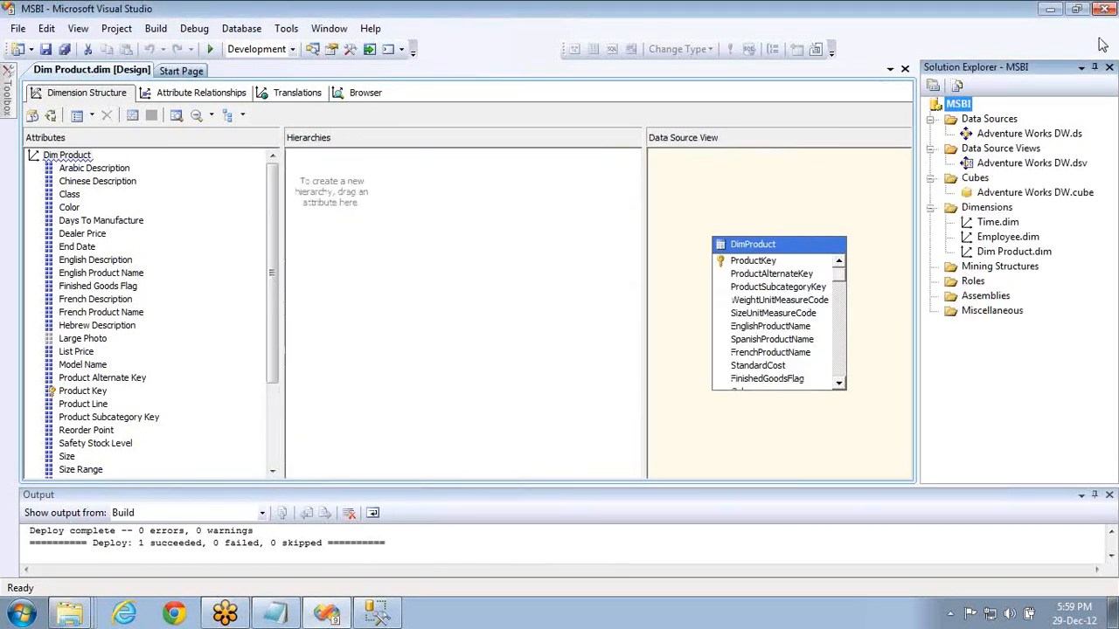
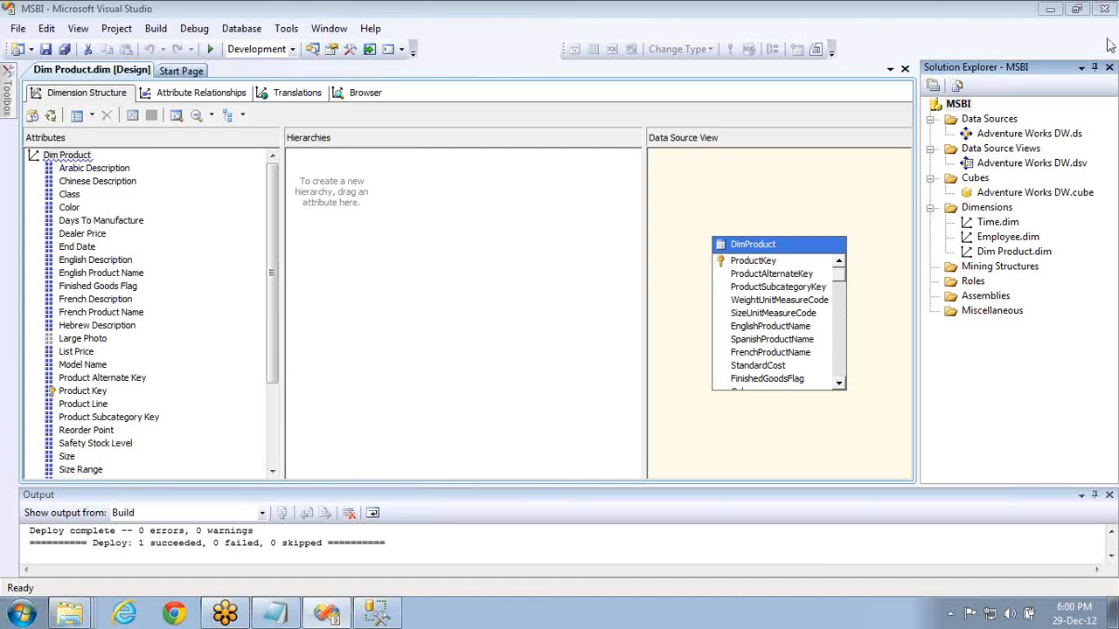
- Switch to the Notepad notes and clear the highlight from the "3) Copy solution and deploy" line
{"action": "left_click", "coordinate": [274, 613]}
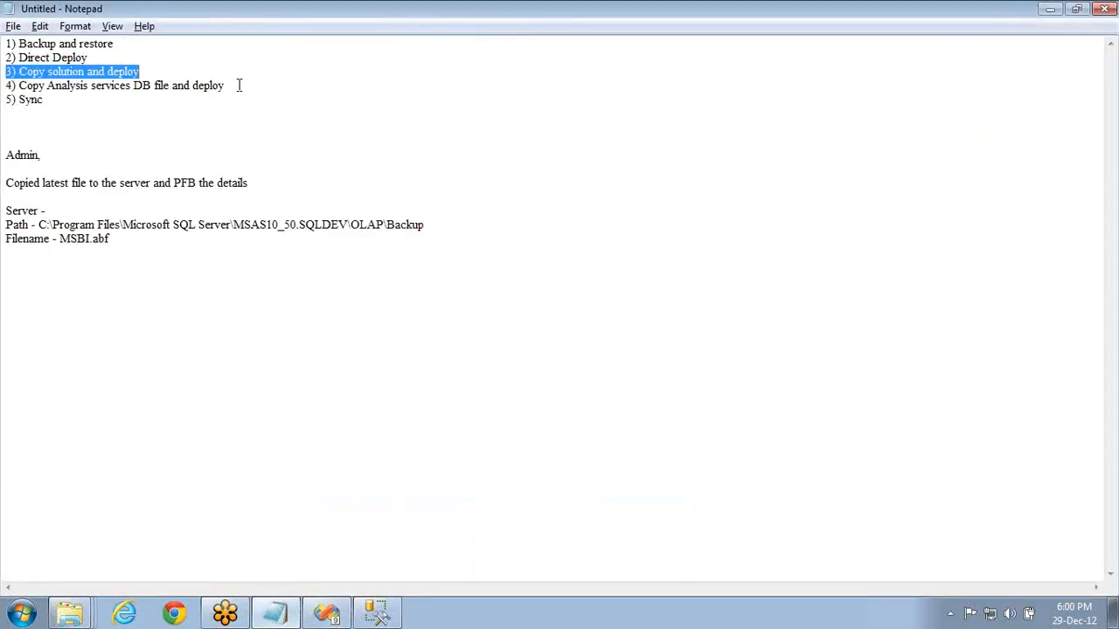
{"action": "left_click", "coordinate": [161, 74]}
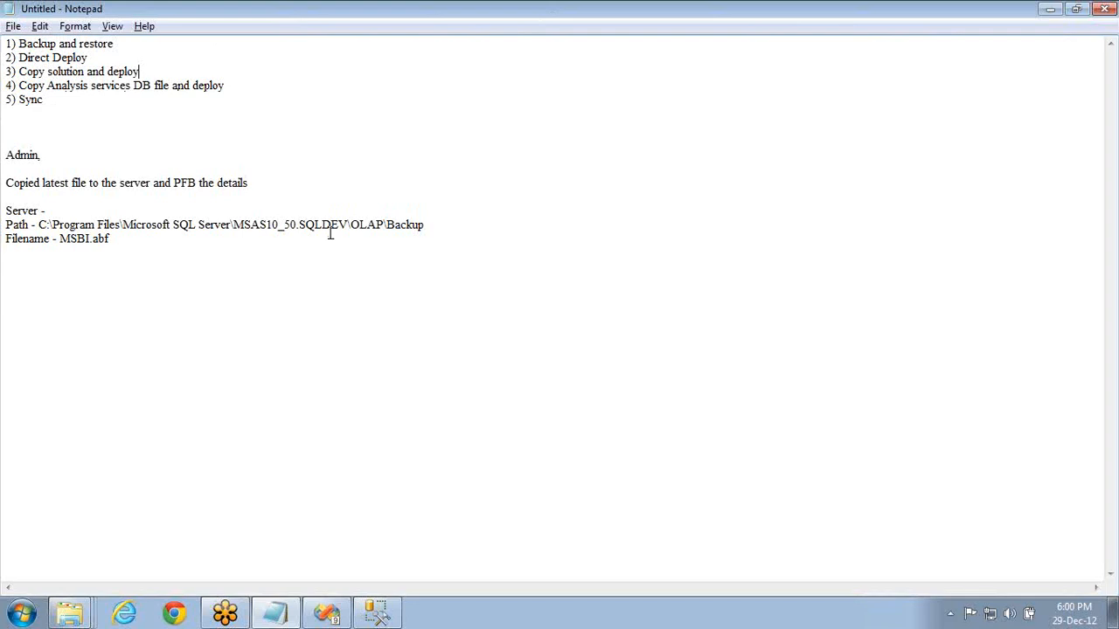
- Switch to the MSBI solution folder in Windows Explorer and open the bin folder inside its MSBI project folder
{"action": "mouse_move", "coordinate": [368, 617]}
{"action": "right_click", "coordinate": [67, 617]}
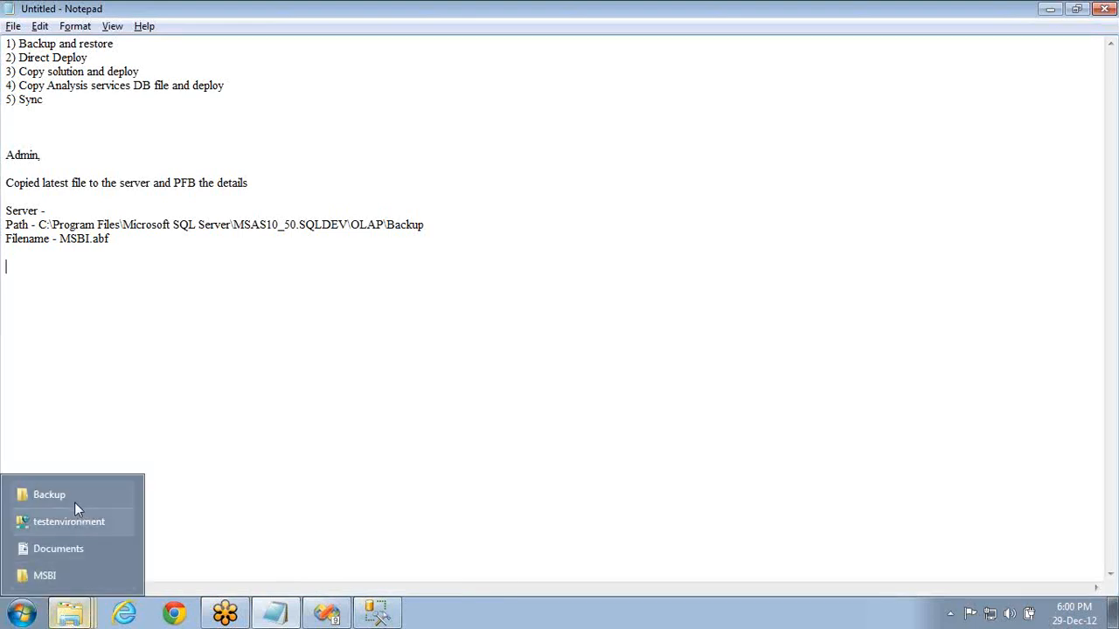
{"action": "left_click", "coordinate": [73, 574]}
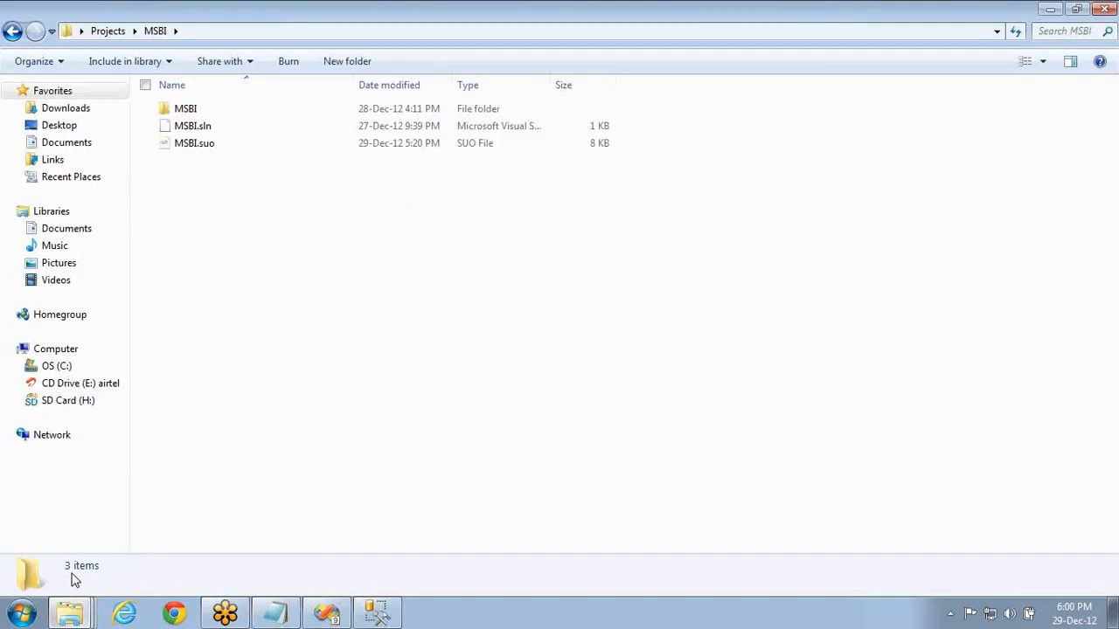
{"action": "double_click", "coordinate": [183, 110]}
{"action": "double_click", "coordinate": [203, 117]}
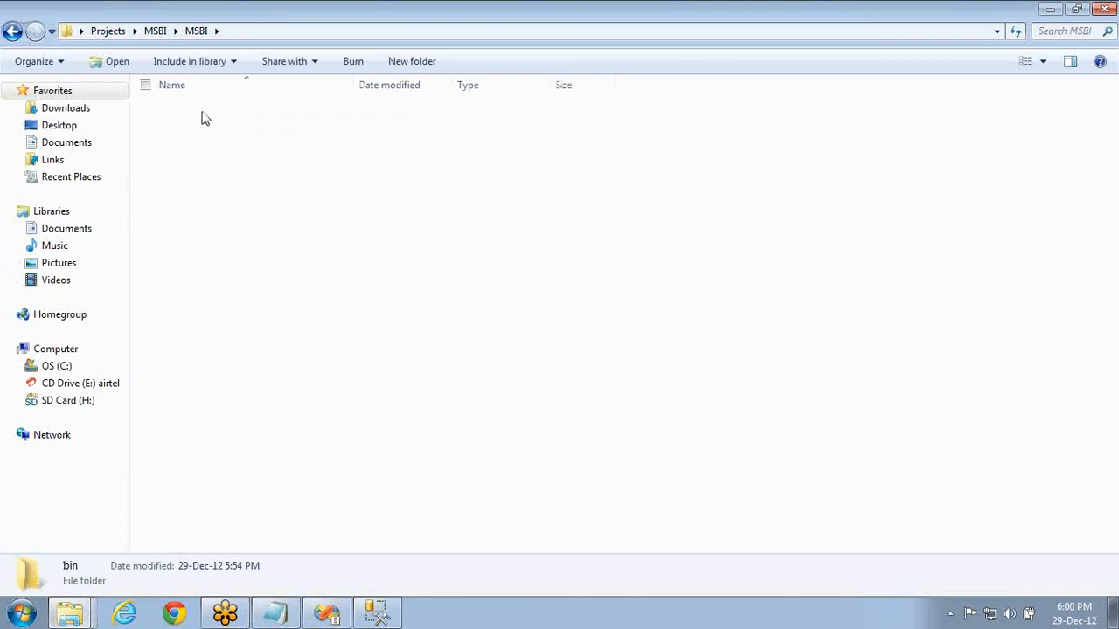
- Show the bin folder's full path, then select and copy all four MSBI deployment files in it
{"action": "left_click", "coordinate": [254, 33]}
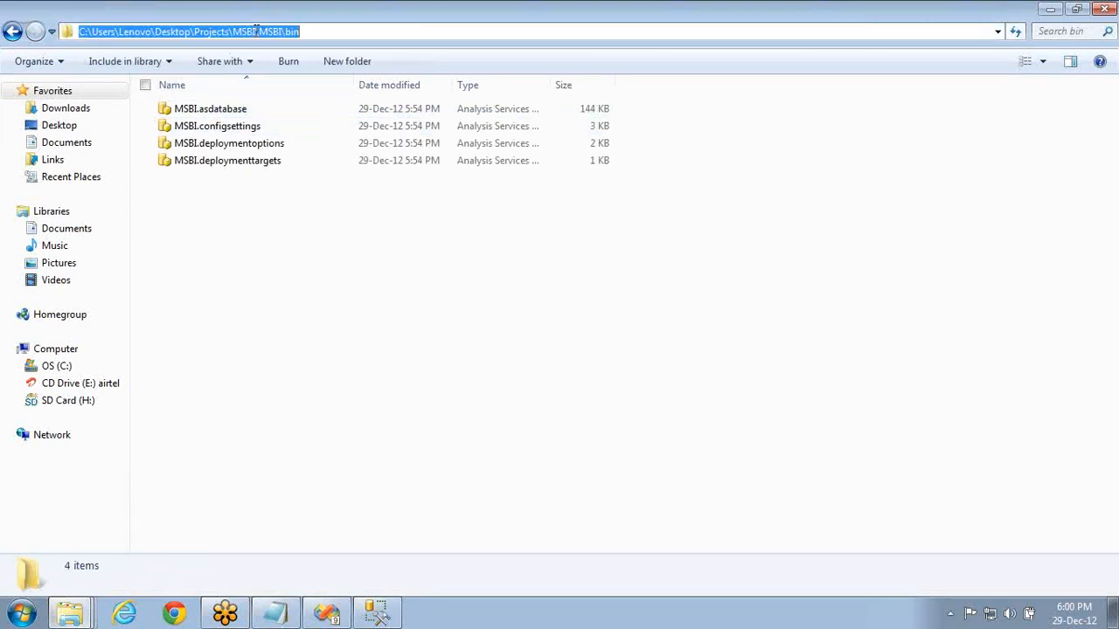
{"action": "left_click", "coordinate": [220, 115]}
{"action": "key", "text": "ctrl+a"}
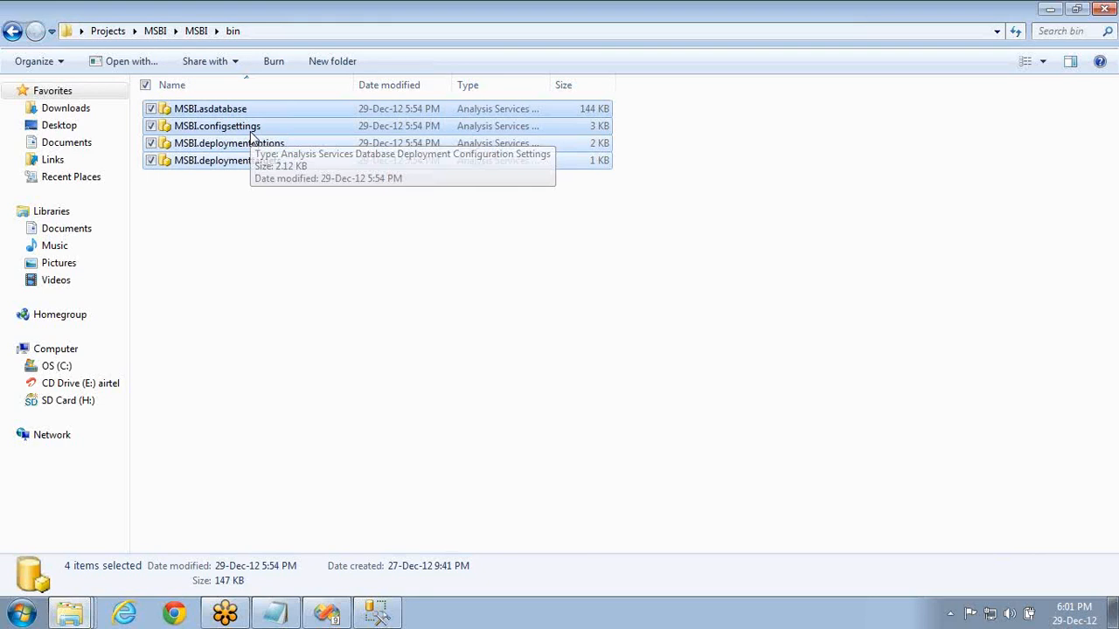
- Create a new folder named DB Files on the desktop
{"action": "key", "text": "super+d"}
{"action": "right_click", "coordinate": [275, 97]}
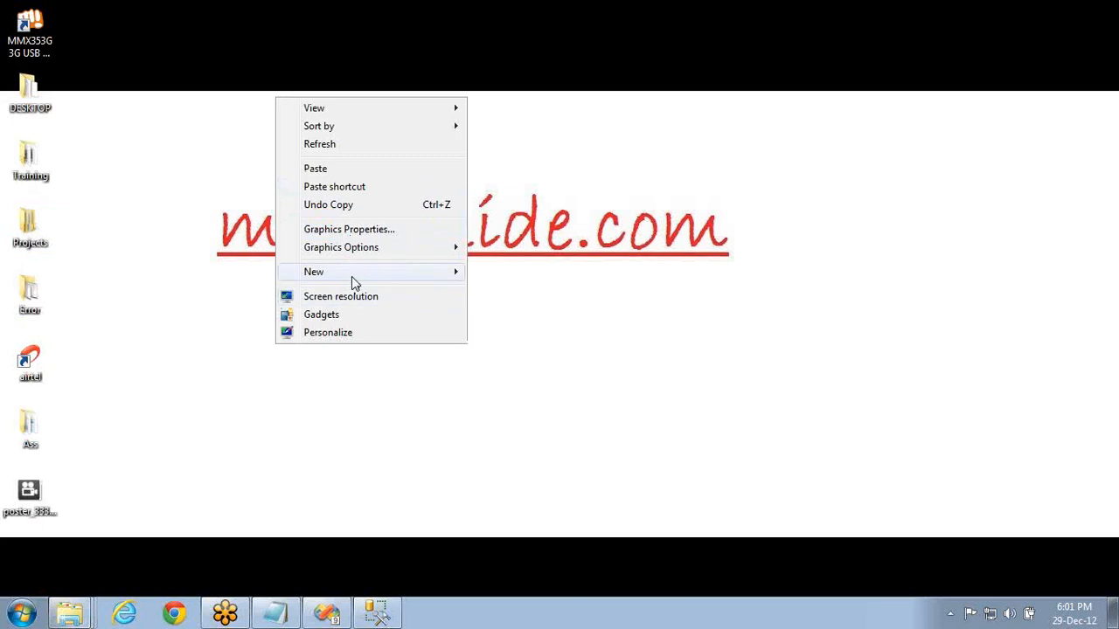
{"action": "mouse_move", "coordinate": [352, 275]}
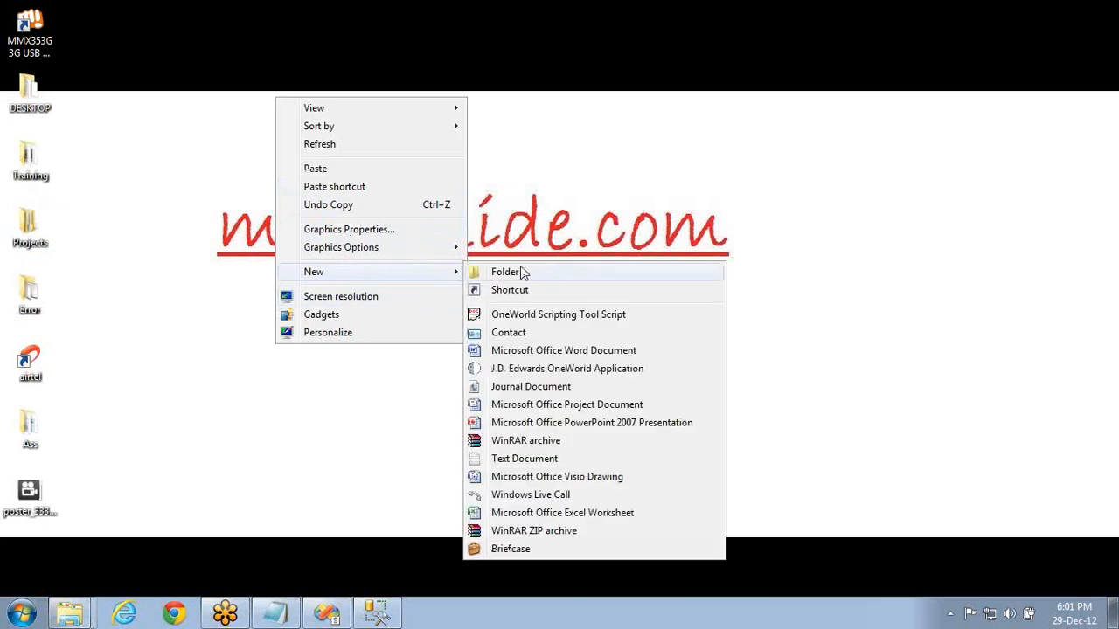
{"action": "left_click", "coordinate": [522, 273]}
{"action": "type", "text": "DB Files"}
{"action": "key", "text": "Return"}
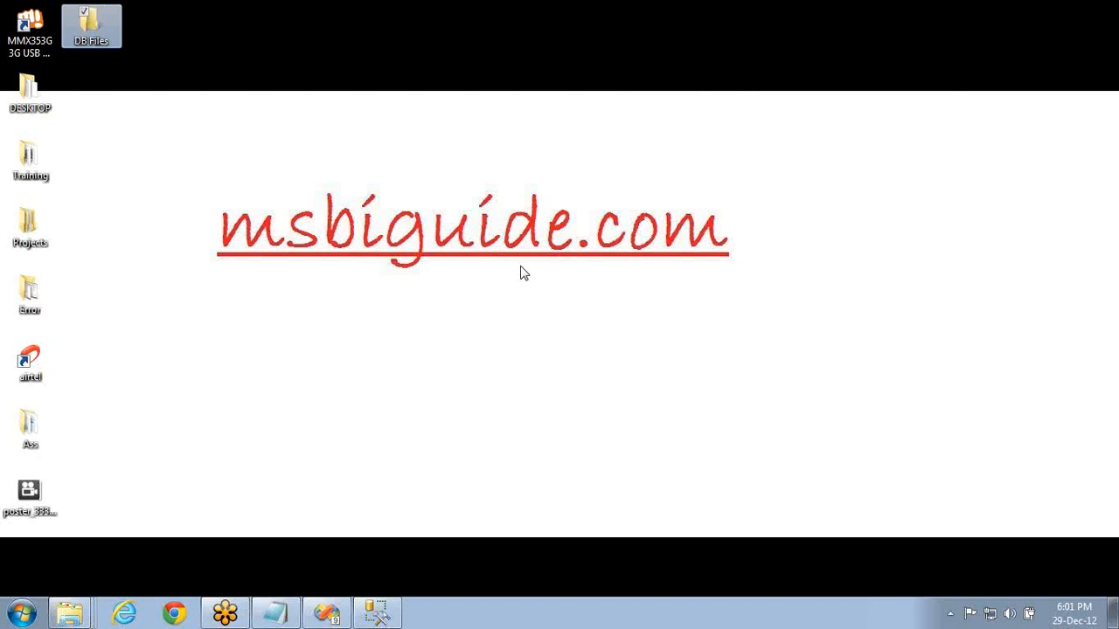
- Open the DB Files folder and paste the copied MSBI deployment files into it
{"action": "key", "text": "Return"}
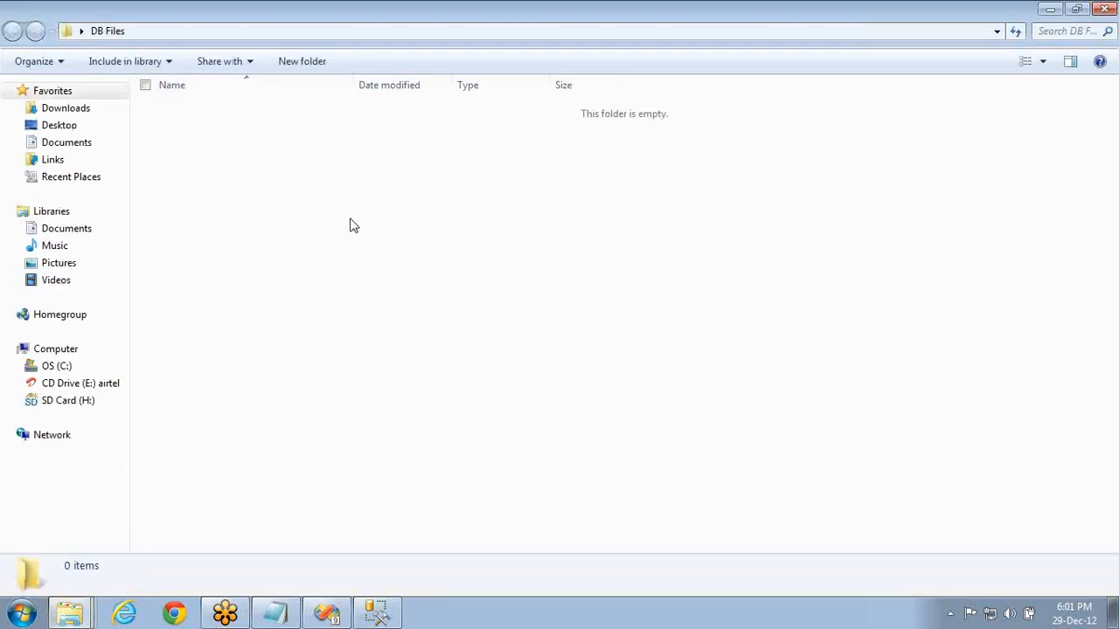
{"action": "key", "text": "ctrl+v"}
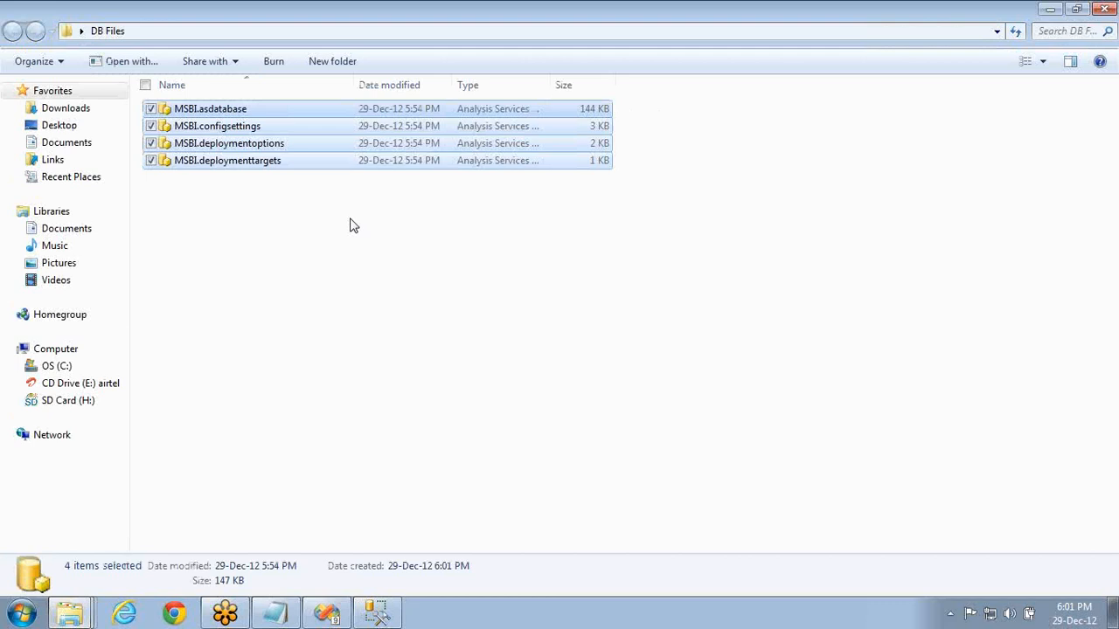
- Launch the Analysis Services Deployment Wizard from Microsoft SQL Server 2008 R2 and continue to the source database page
{"action": "left_click", "coordinate": [22, 614]}
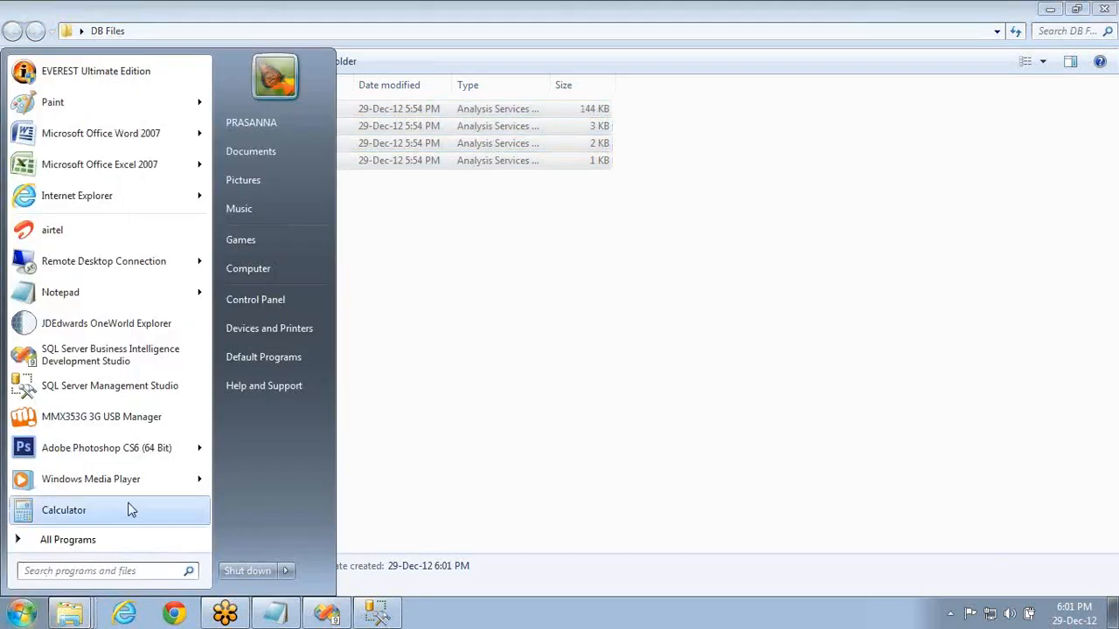
{"action": "left_click", "coordinate": [91, 539]}
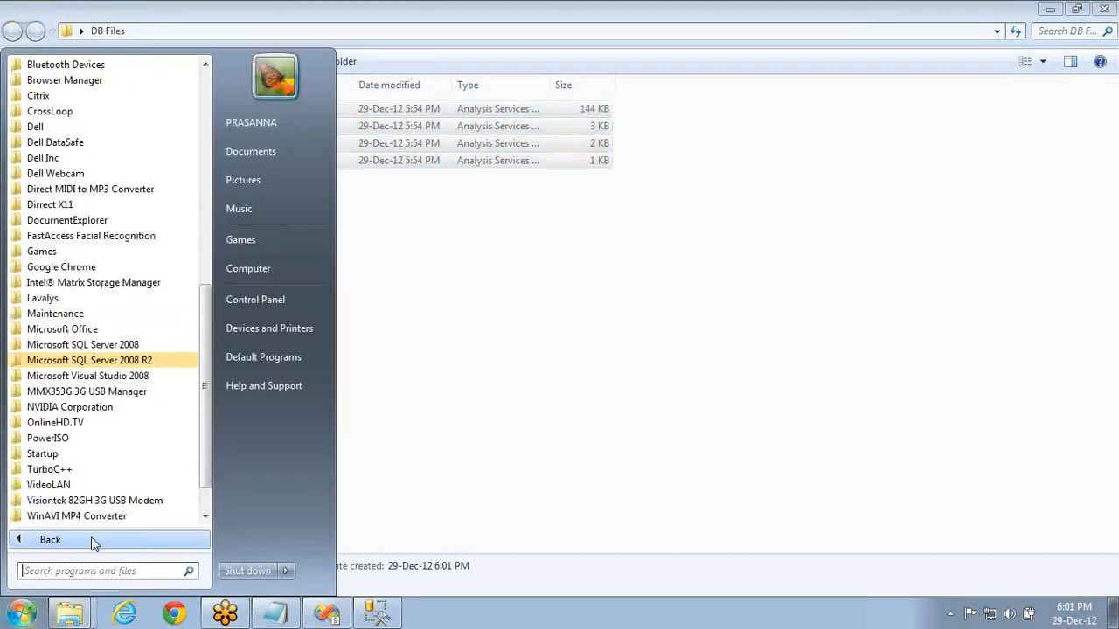
{"action": "left_click", "coordinate": [92, 360]}
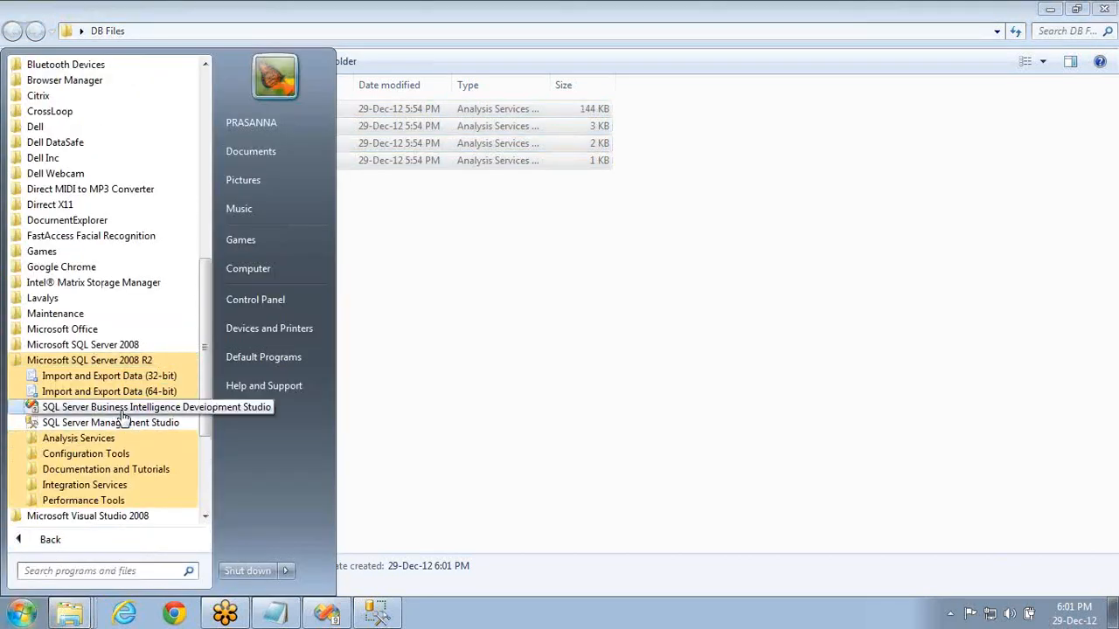
{"action": "left_click", "coordinate": [104, 438]}
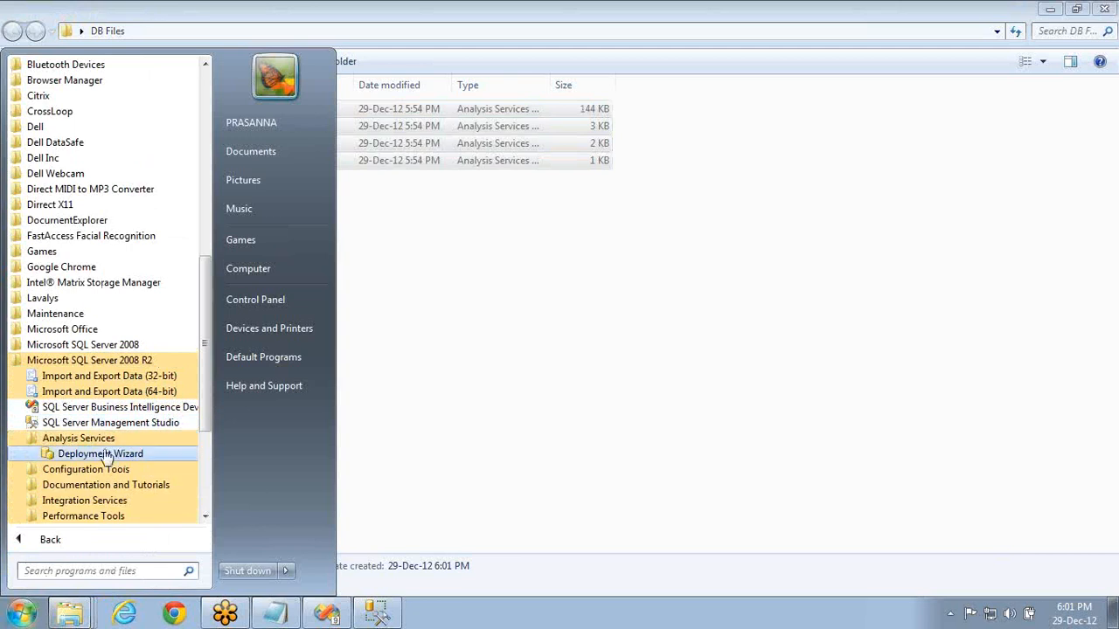
{"action": "left_click", "coordinate": [101, 454]}
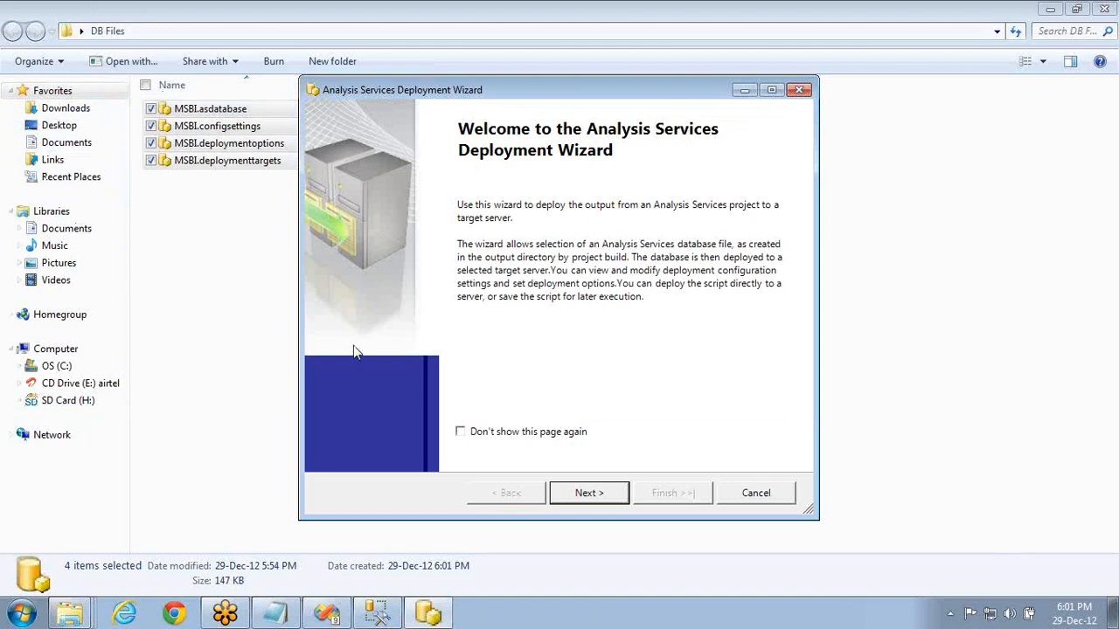
{"action": "left_click", "coordinate": [616, 494]}
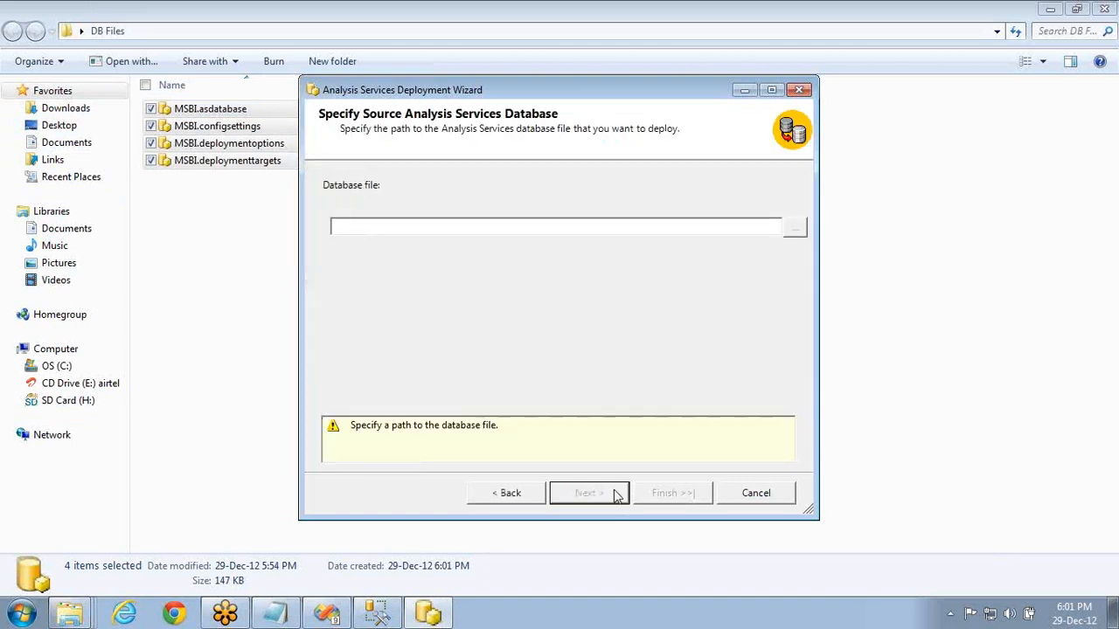
- Choose MSBI.asdatabase from the desktop's DB Files folder as the source database file and continue to the installation target page
{"action": "left_click", "coordinate": [796, 228]}
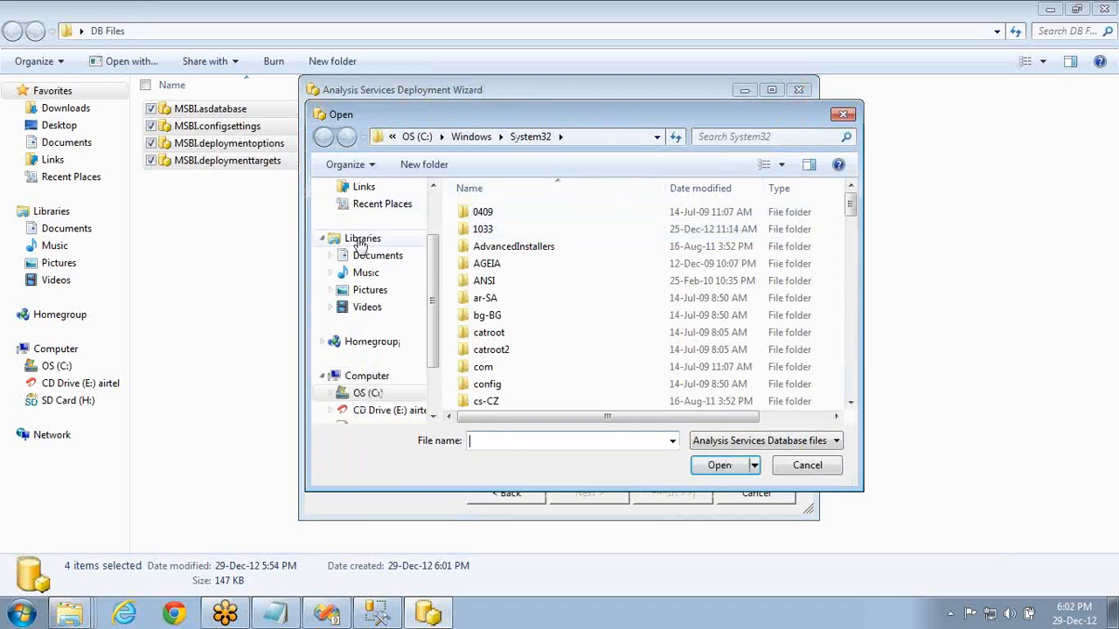
{"action": "left_click", "coordinate": [391, 141]}
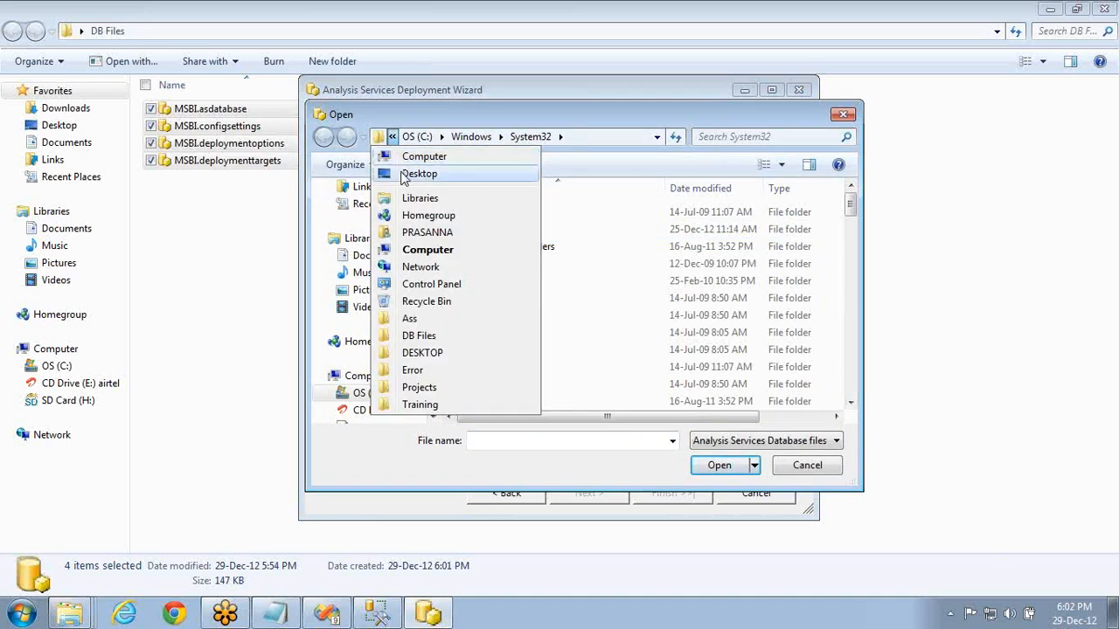
{"action": "left_click", "coordinate": [418, 174]}
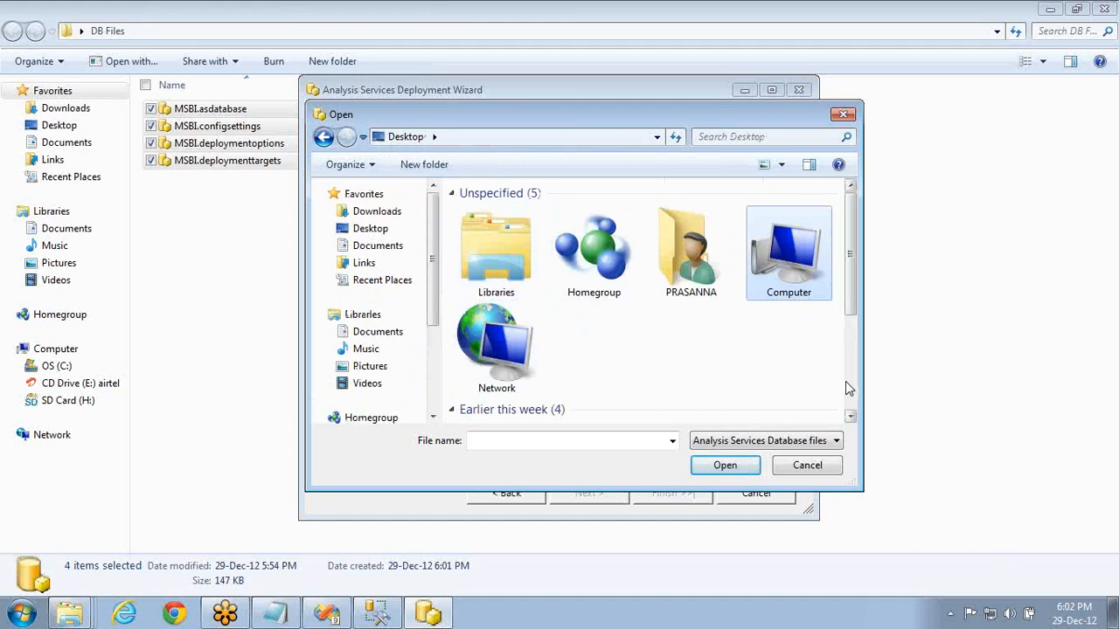
{"action": "scroll", "coordinate": [844, 384], "scroll_direction": "down", "scroll_amount": 3}
{"action": "double_click", "coordinate": [609, 382]}
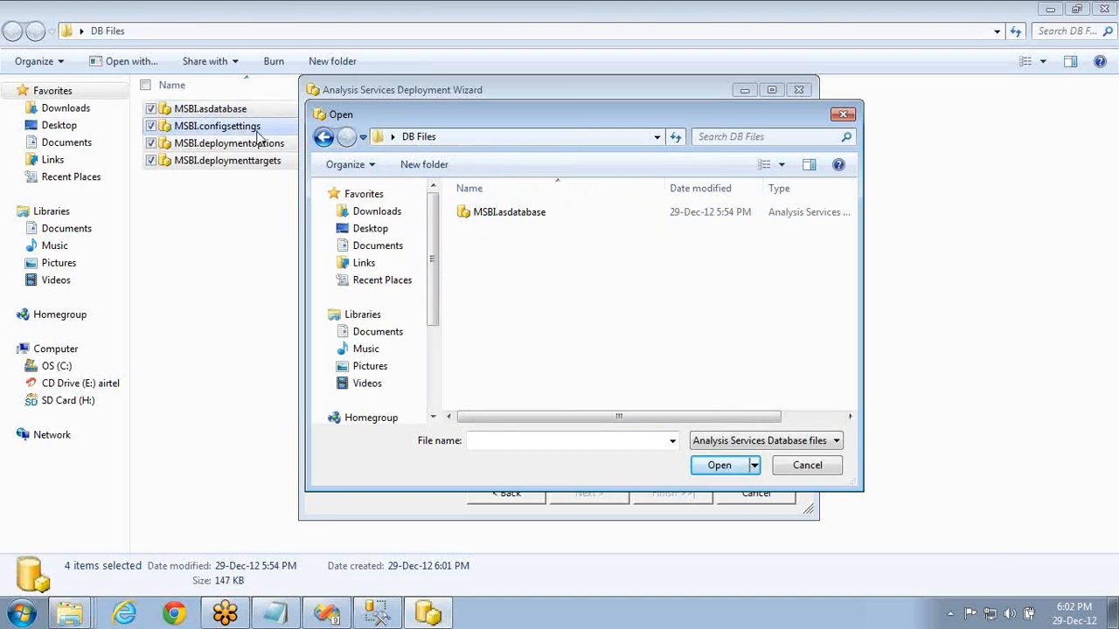
{"action": "double_click", "coordinate": [529, 218]}
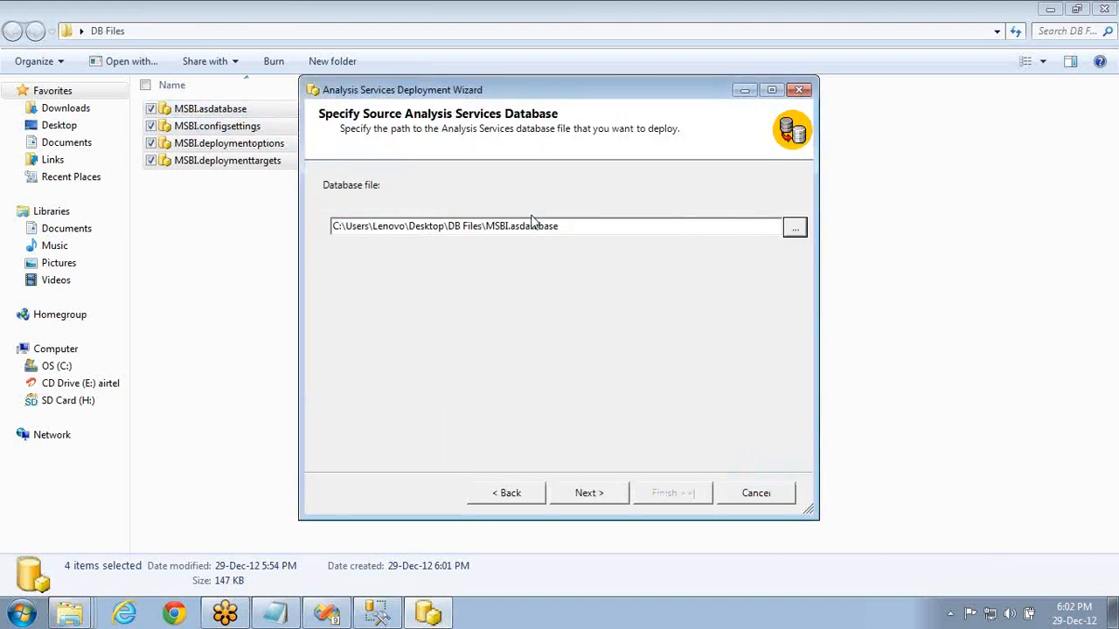
{"action": "left_click", "coordinate": [593, 493]}
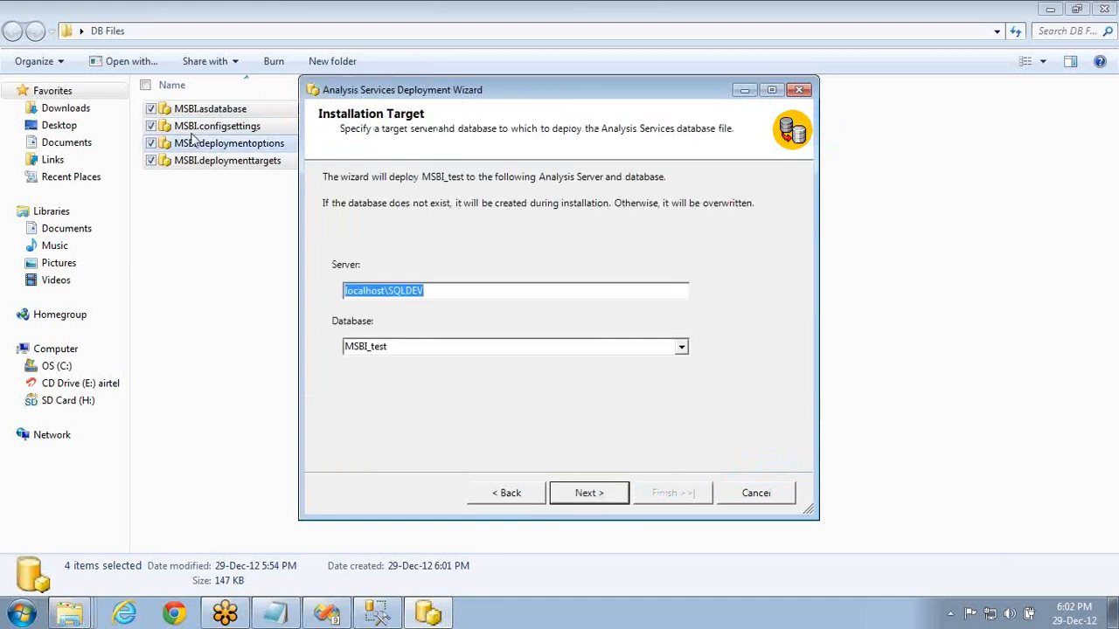
- Keep localhost\SQLDEV as the target server, set the target database name to MSBI_testing, and continue
{"action": "double_click", "coordinate": [367, 292]}
{"action": "double_click", "coordinate": [402, 292]}
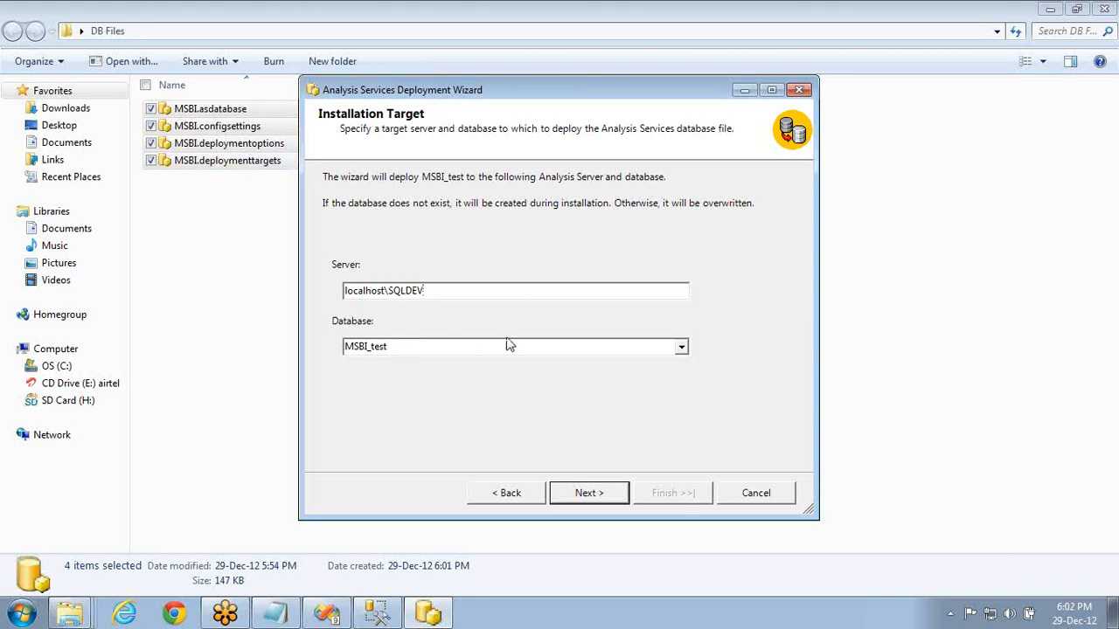
{"action": "double_click", "coordinate": [542, 291]}
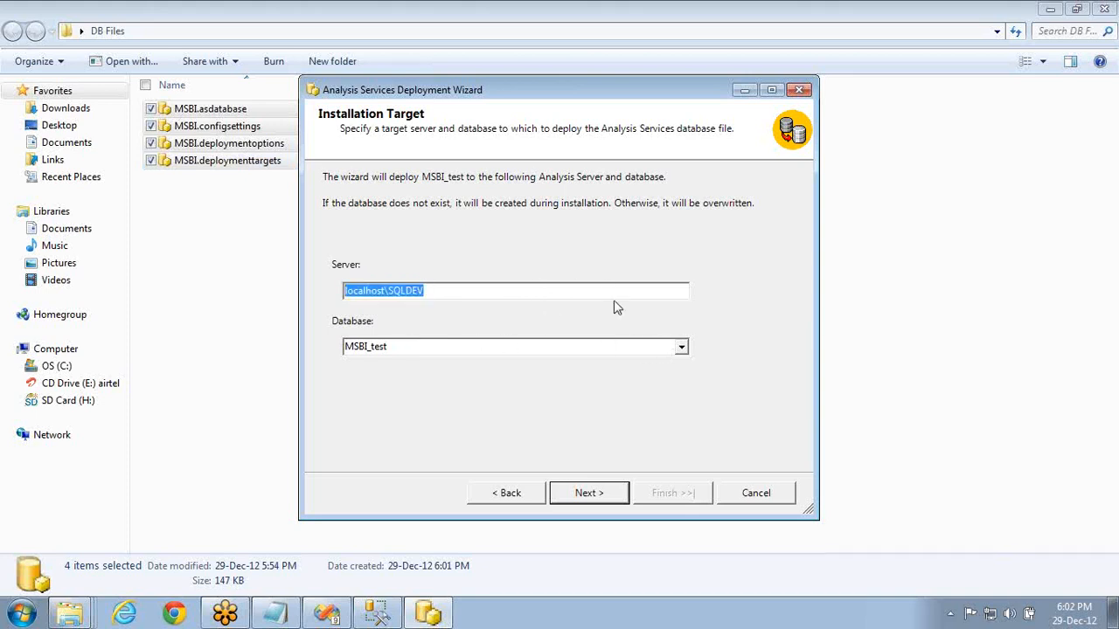
{"action": "left_click", "coordinate": [680, 348]}
{"action": "left_click", "coordinate": [574, 352]}
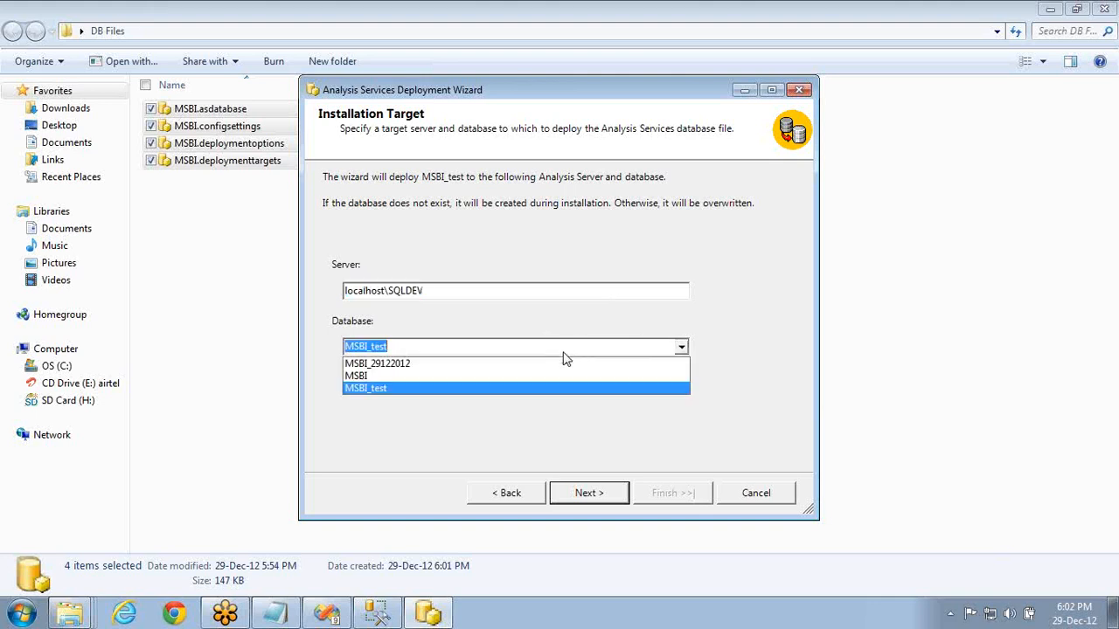
{"action": "left_click", "coordinate": [564, 351]}
{"action": "left_click", "coordinate": [564, 350]}
{"action": "key", "text": "BackSpace"}
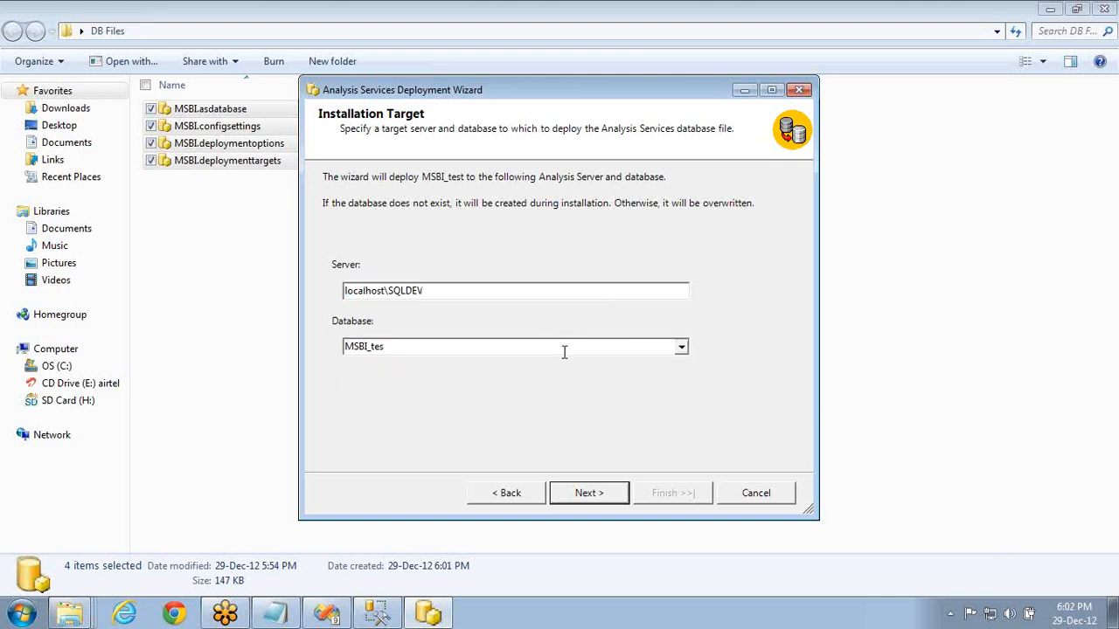
{"action": "type", "text": "ting"}
{"action": "left_click", "coordinate": [584, 495]}
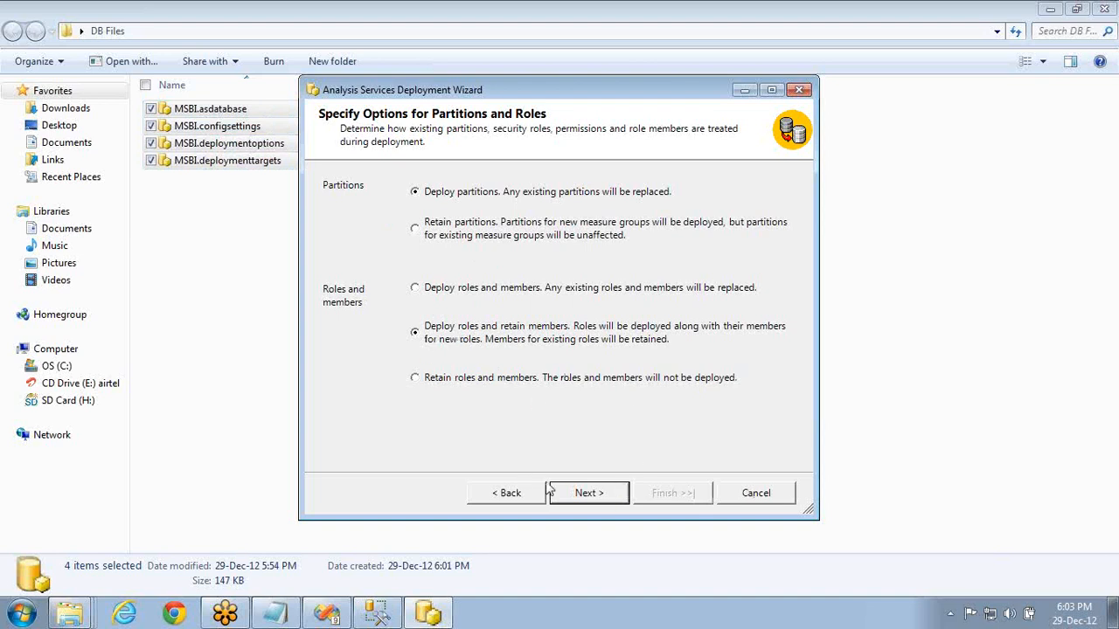
- Accept the default partition, role and configuration settings, choose Full processing, and continue to the deployment confirmation
{"action": "left_click", "coordinate": [577, 495]}
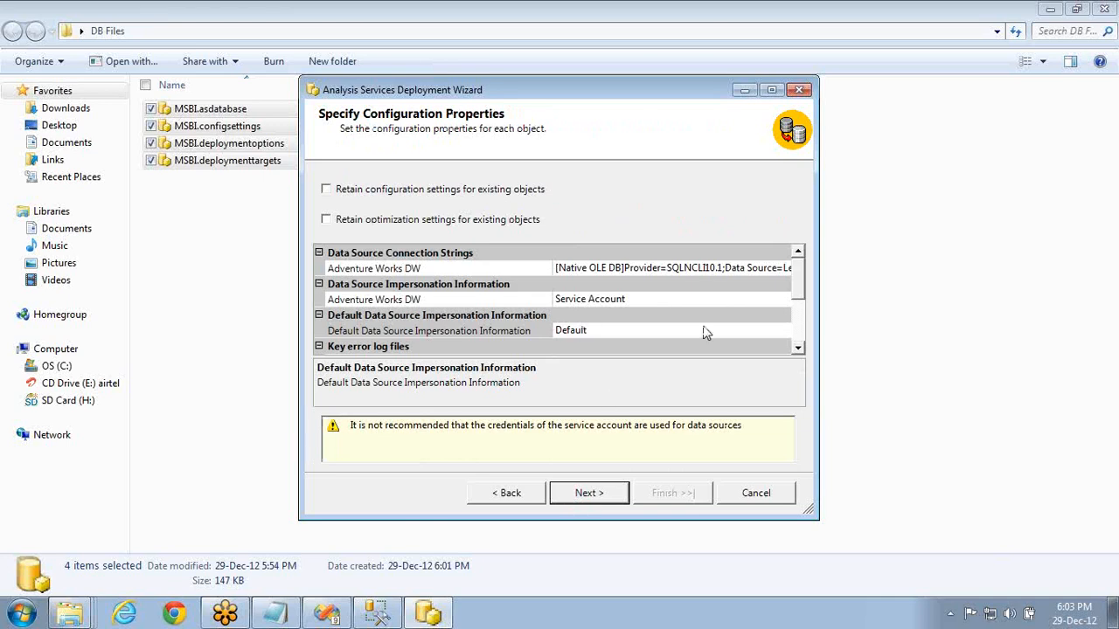
{"action": "left_click", "coordinate": [797, 336]}
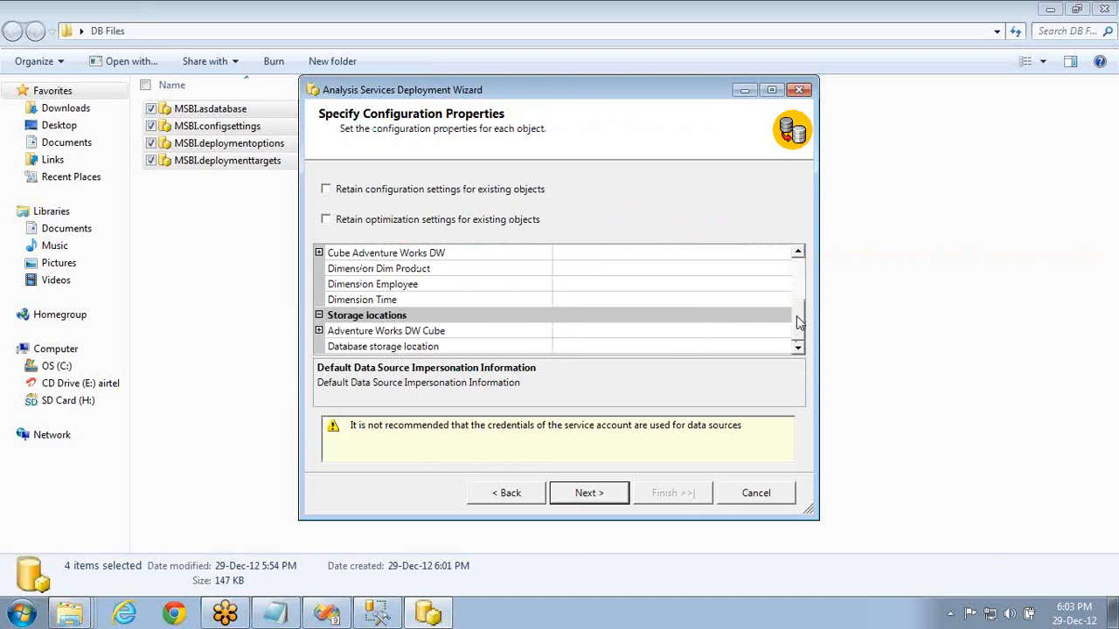
{"action": "left_click", "coordinate": [584, 494]}
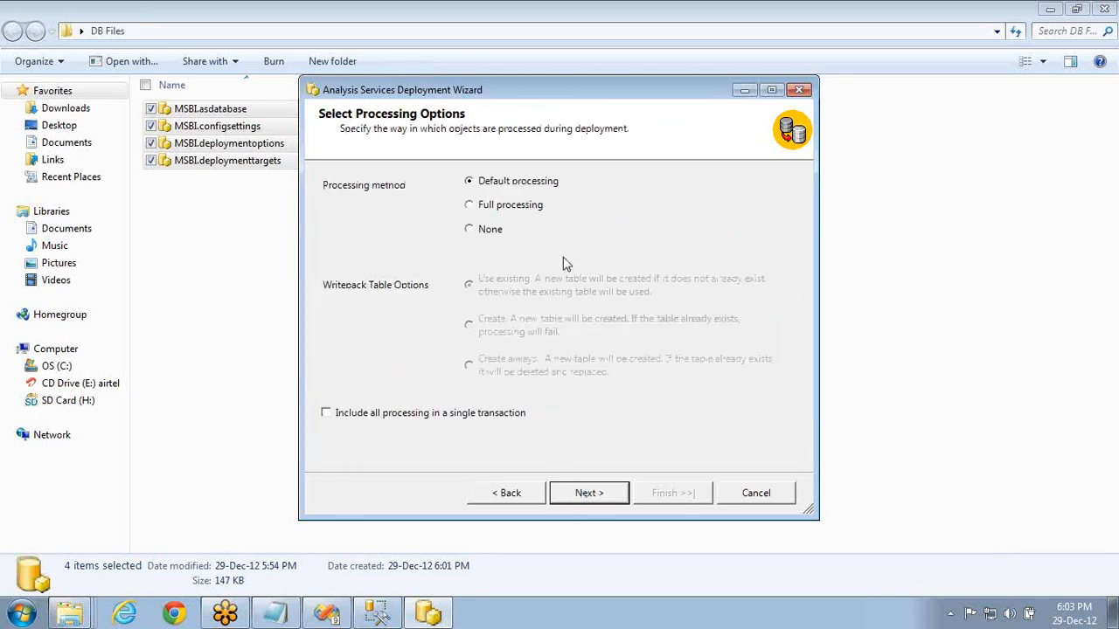
{"action": "left_click", "coordinate": [483, 210]}
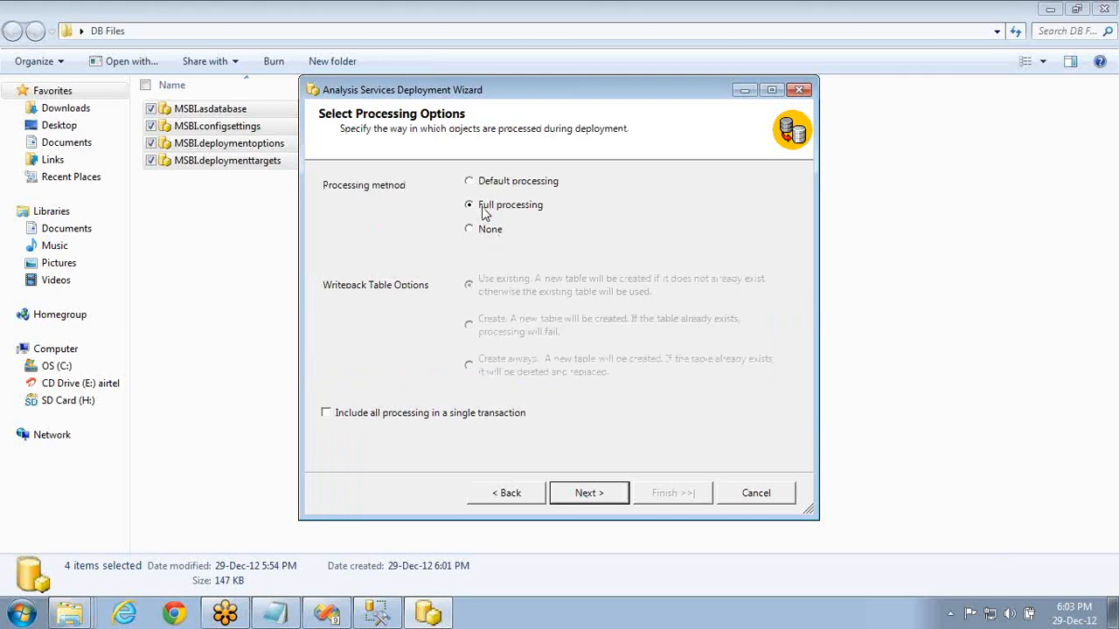
{"action": "left_click", "coordinate": [585, 494]}
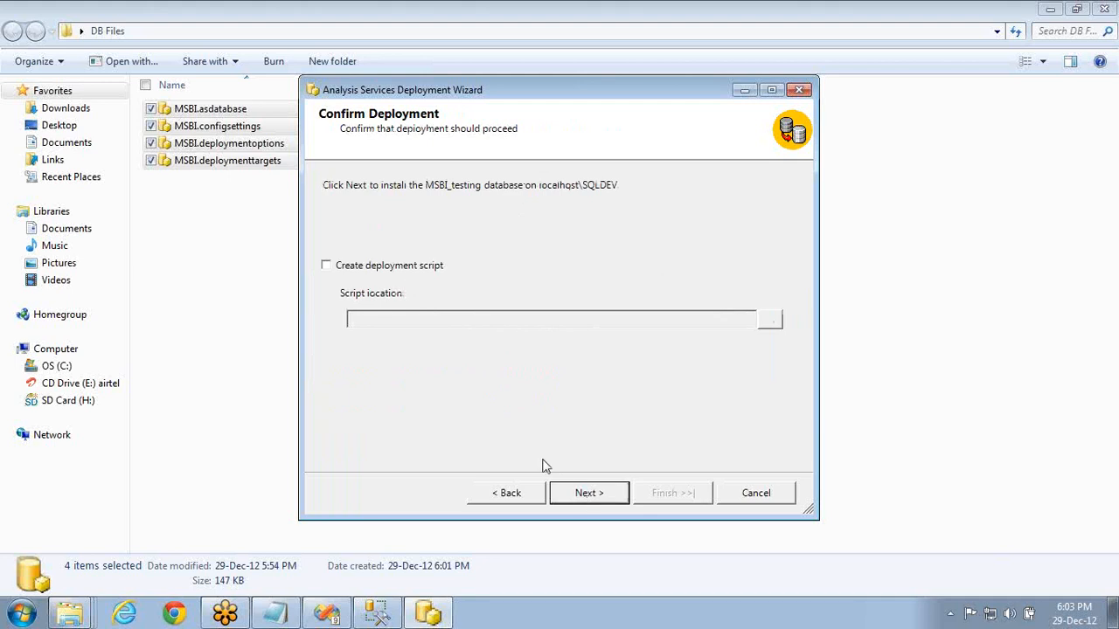
- Leave the deployment script option off, deploy the MSBI_testing database, and finish the wizard
{"action": "left_click", "coordinate": [326, 267]}
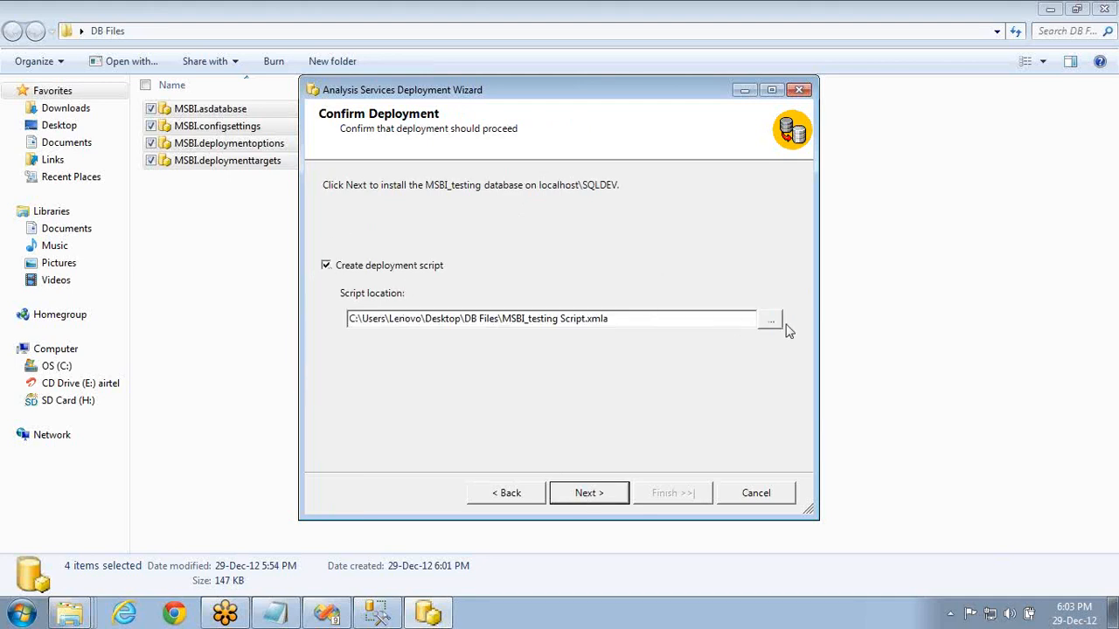
{"action": "left_click", "coordinate": [332, 269]}
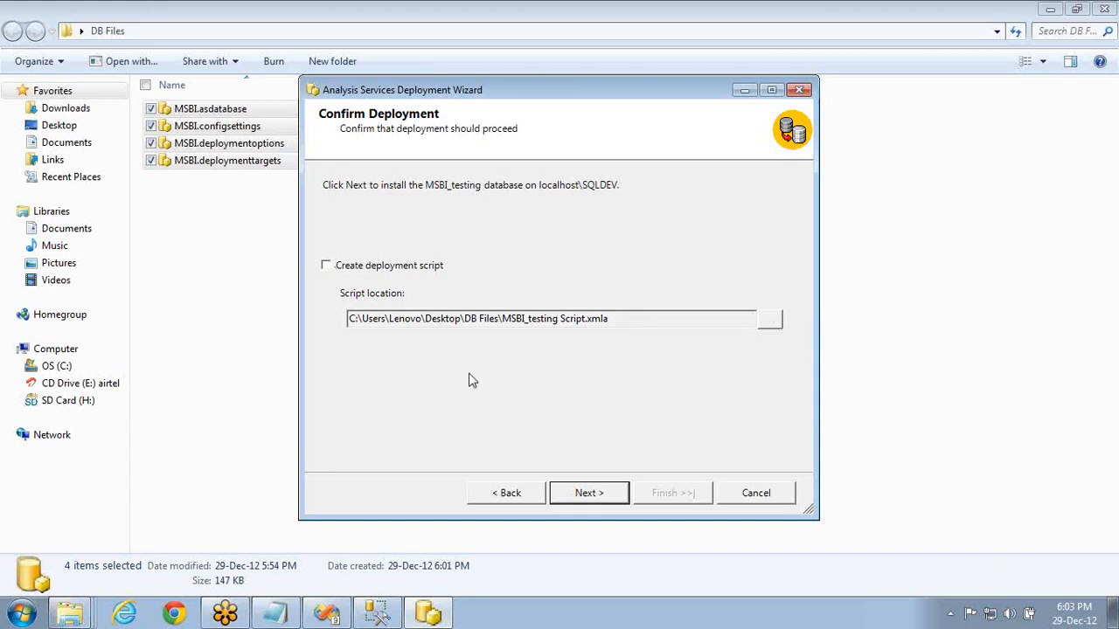
{"action": "left_click", "coordinate": [586, 493]}
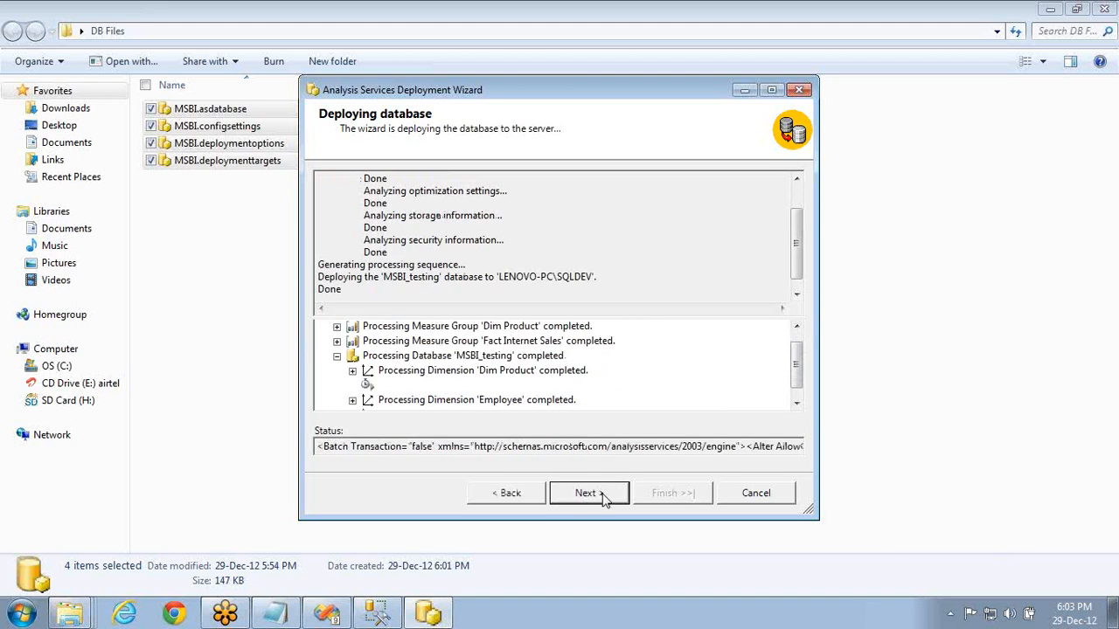
{"action": "left_click", "coordinate": [602, 494]}
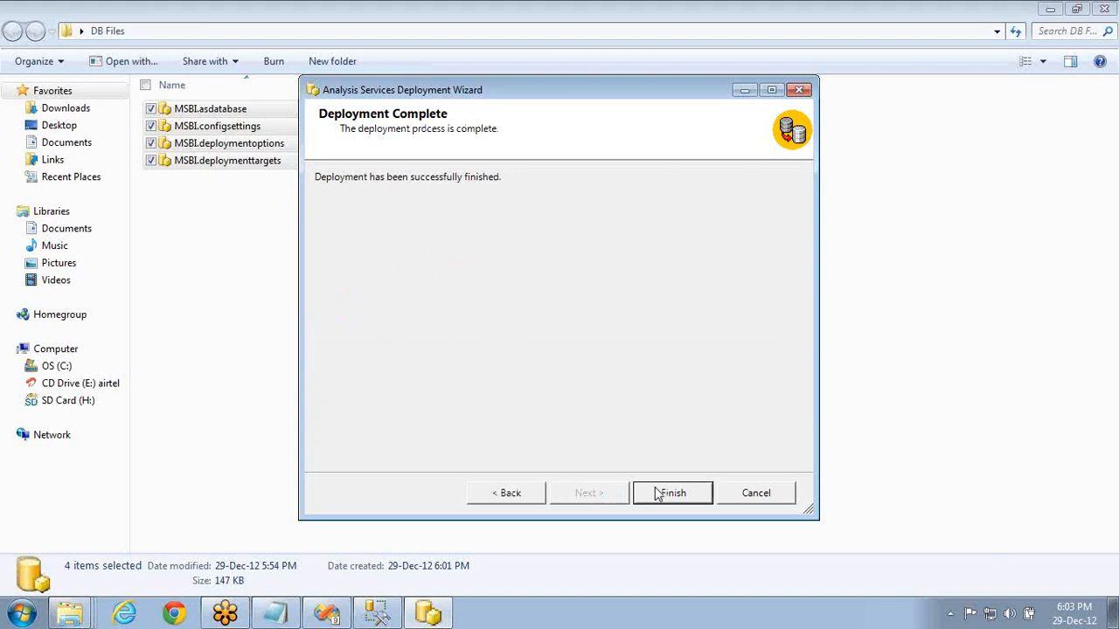
{"action": "left_click", "coordinate": [668, 495]}
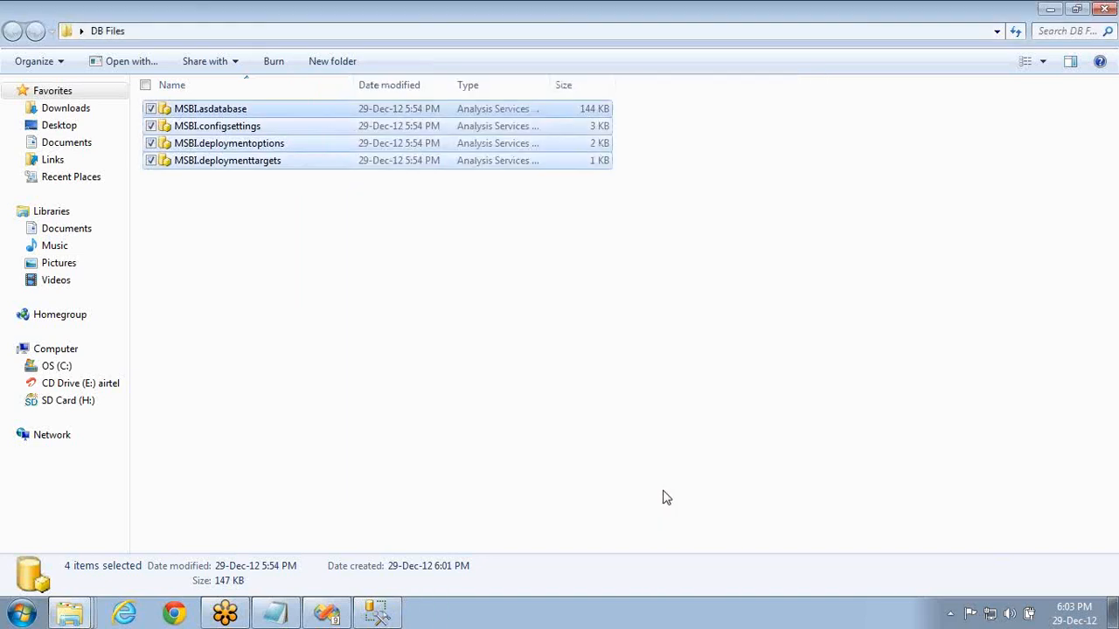
- Switch to SQL Server Management Studio, refresh the databases of localhost\SQLDEV, and select MSBI_testing
{"action": "left_click", "coordinate": [374, 612]}
{"action": "left_click", "coordinate": [74, 199]}
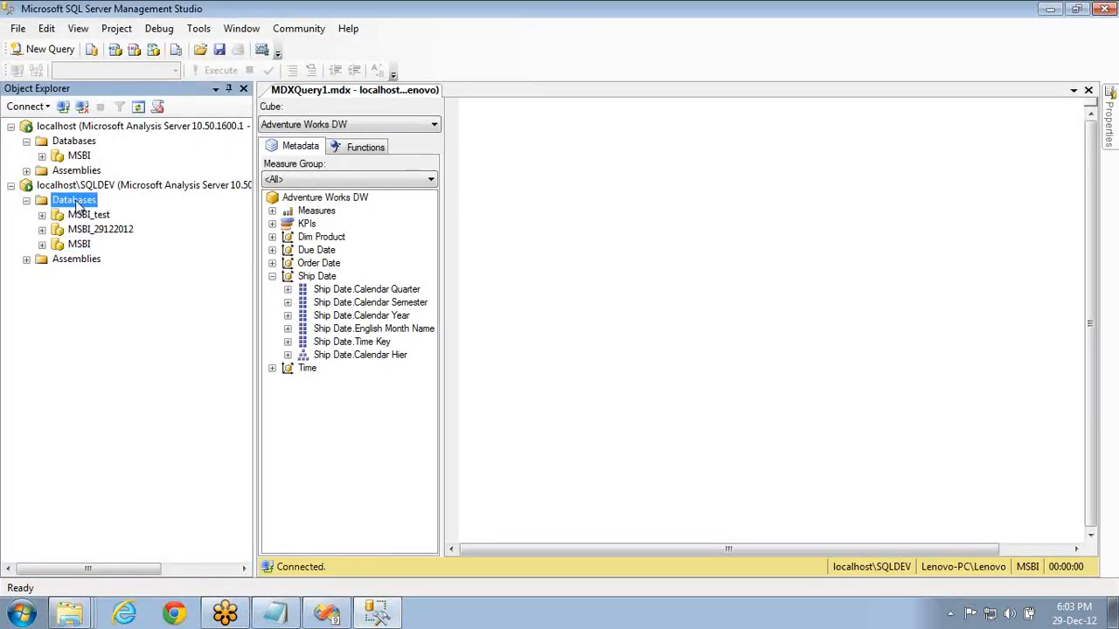
{"action": "left_click", "coordinate": [138, 106]}
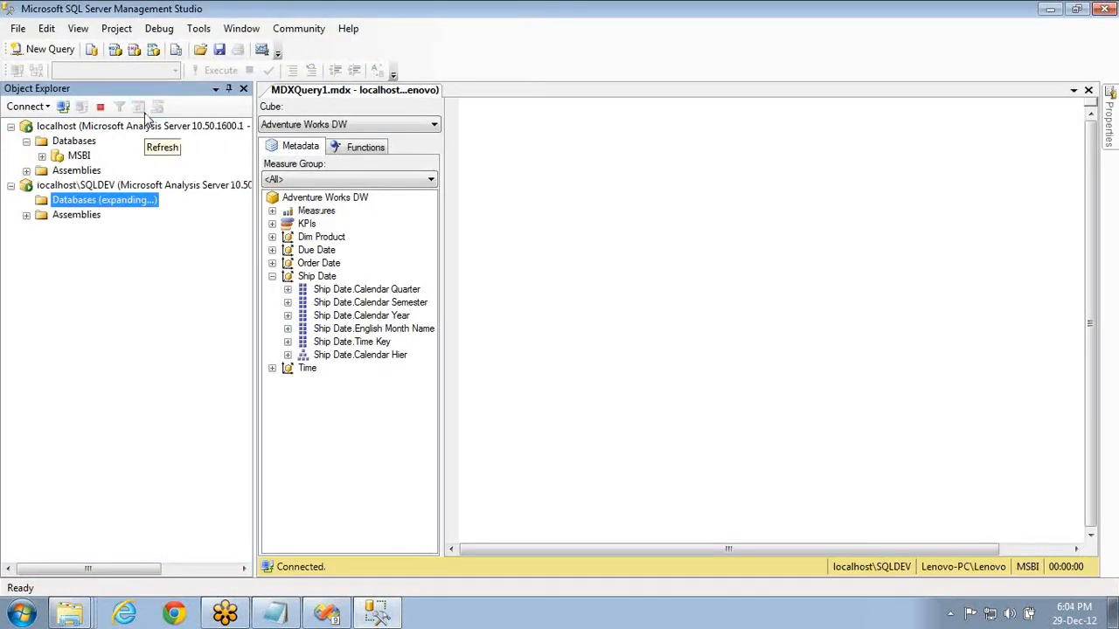
{"action": "left_click", "coordinate": [89, 261]}
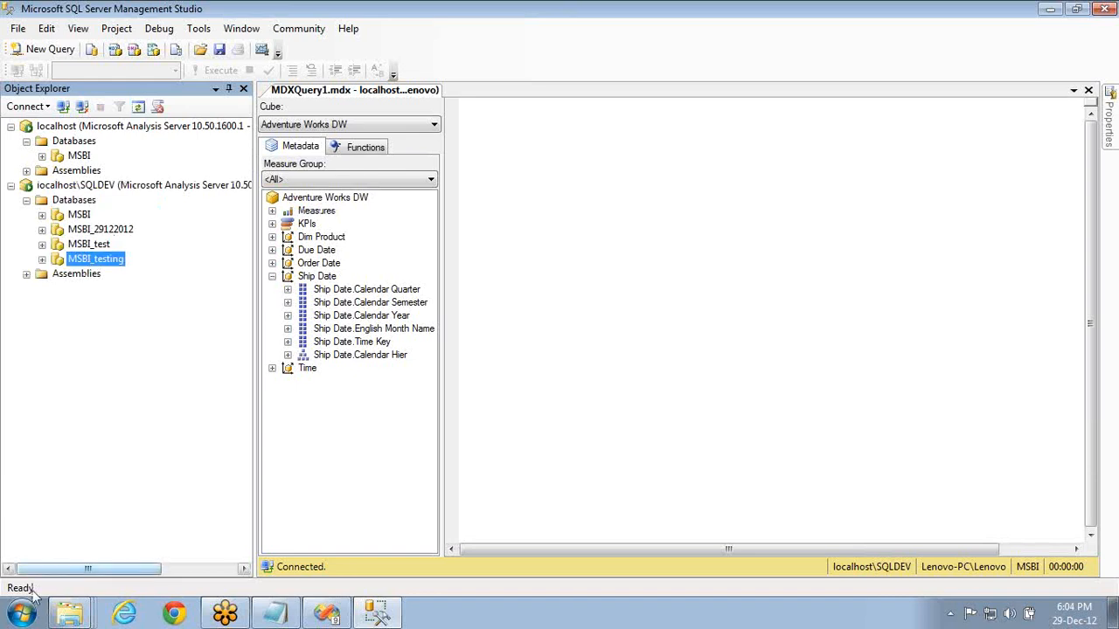
- Return to the DB Files folder and show where the Analysis Services Deployment Wizard is found under Microsoft SQL Server 2008 R2
{"action": "left_click", "coordinate": [69, 614]}
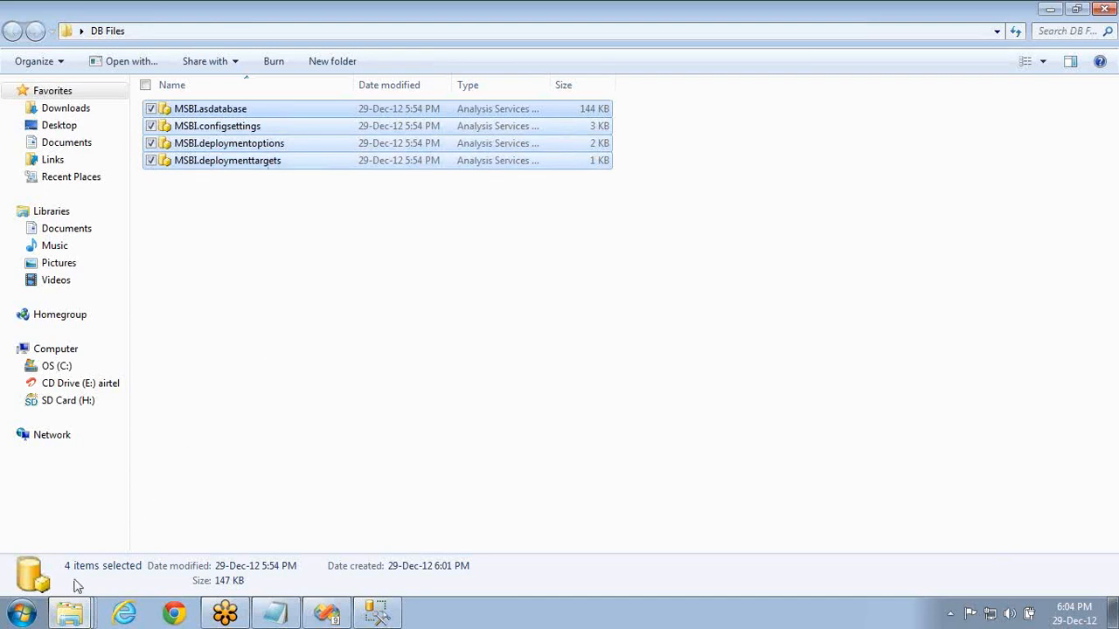
{"action": "left_click", "coordinate": [21, 614]}
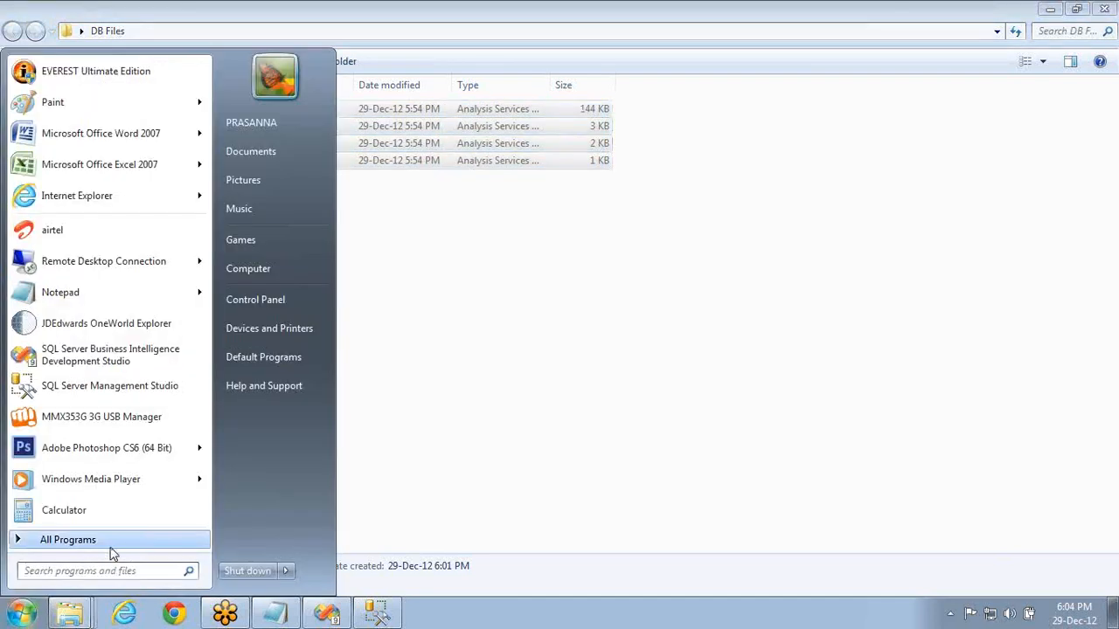
{"action": "left_click", "coordinate": [109, 544]}
{"action": "left_click", "coordinate": [140, 362]}
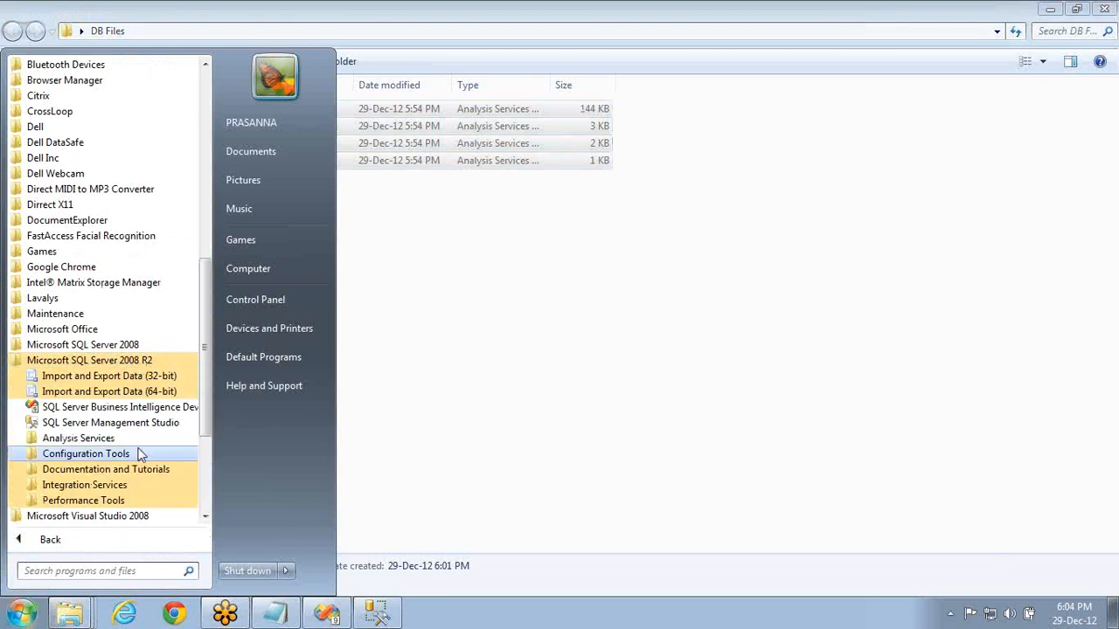
{"action": "left_click", "coordinate": [87, 439]}
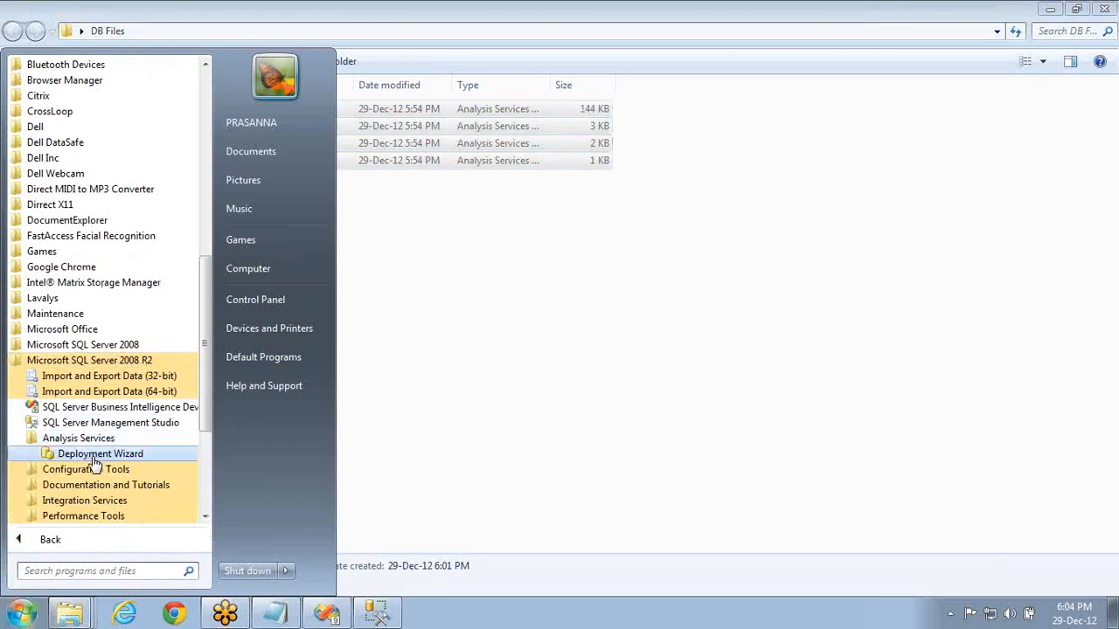
{"action": "left_click_drag", "start_coordinate": [474, 203], "coordinate": [422, 220]}
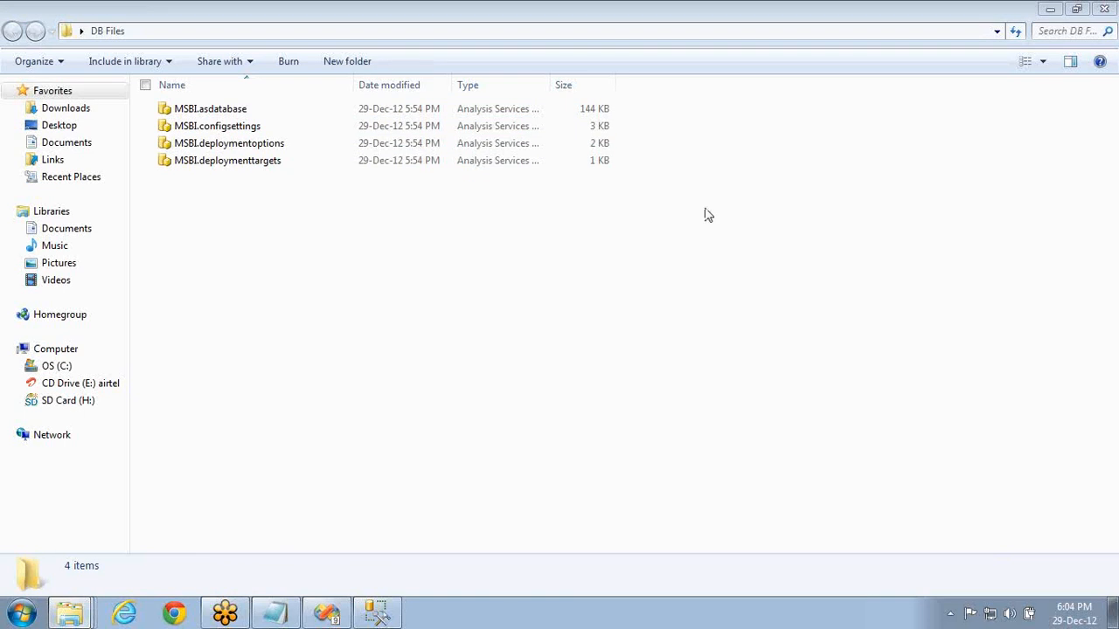
- Switch to the Notepad list of deployment methods and renumber the Sync item as 6
{"action": "left_click", "coordinate": [276, 615]}
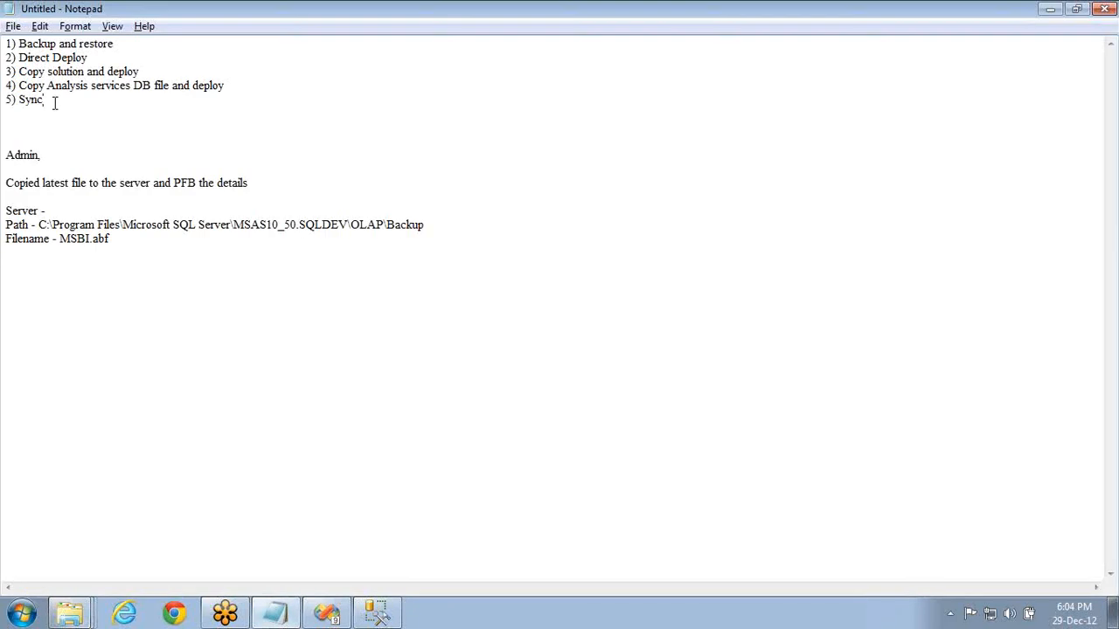
{"action": "key", "text": "Left"}
{"action": "key", "text": "Left"}
{"action": "key", "text": "Left"}
{"action": "key", "text": "Left"}
{"action": "key", "text": "Left"}
{"action": "key", "text": "Left"}
{"action": "key", "text": "BackSpace"}
{"action": "type", "text": "6"}
- Insert a line "5) XMLA" below item 4 of the list and change its text to DMX
{"action": "key", "text": "Up"}
{"action": "key", "text": "End"}
{"action": "key", "text": "Return"}
{"action": "type", "text": "5) XMLA"}
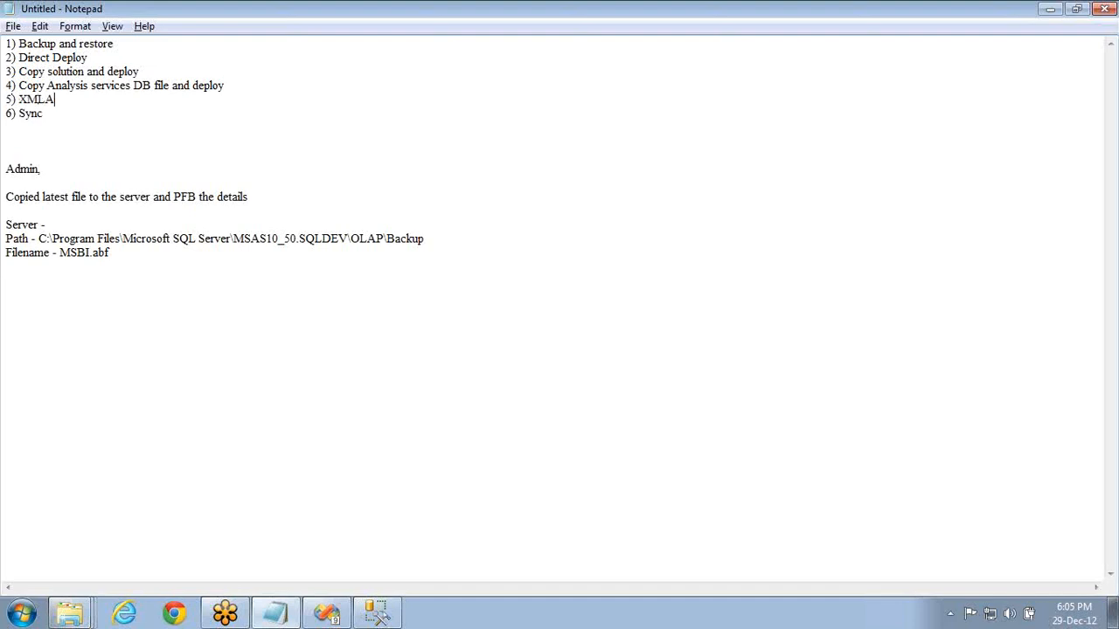
{"action": "key", "text": "ctrl+shift+Left"}
{"action": "type", "text": "DMX"}
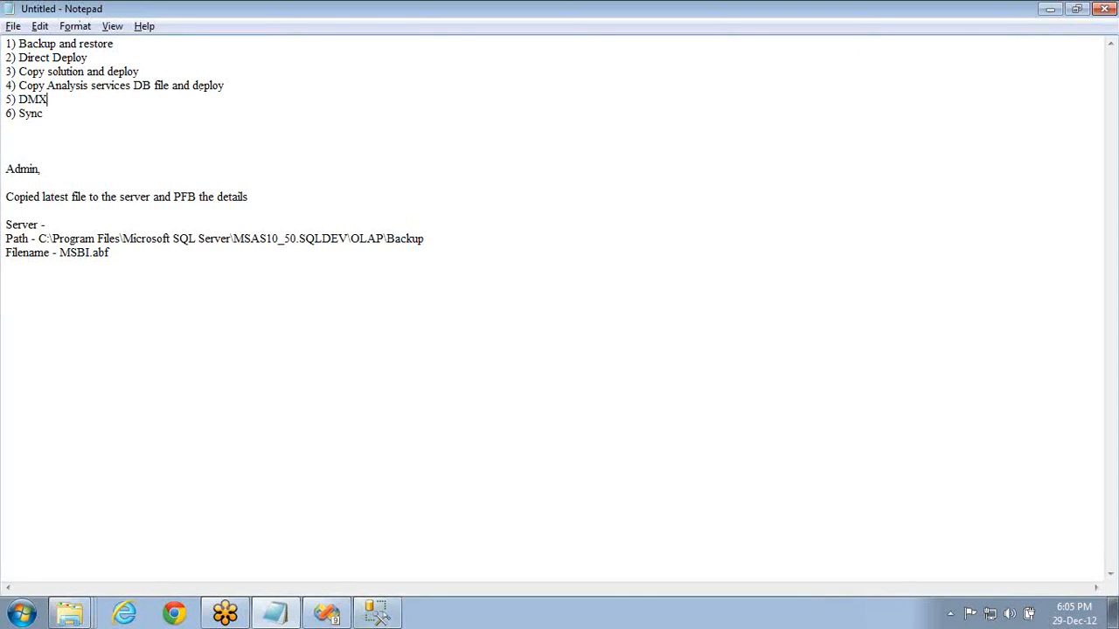
- Switch to SQL Server Management Studio and script the localhost MSBI database as CREATE to a new query editor window
{"action": "left_click", "coordinate": [378, 614]}
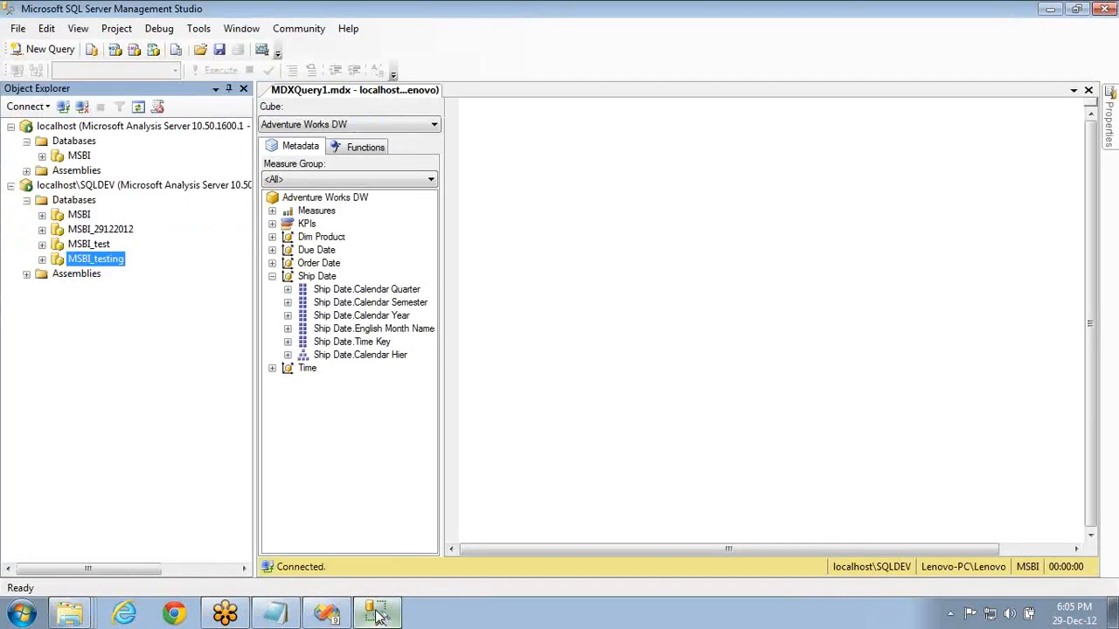
{"action": "right_click", "coordinate": [75, 159]}
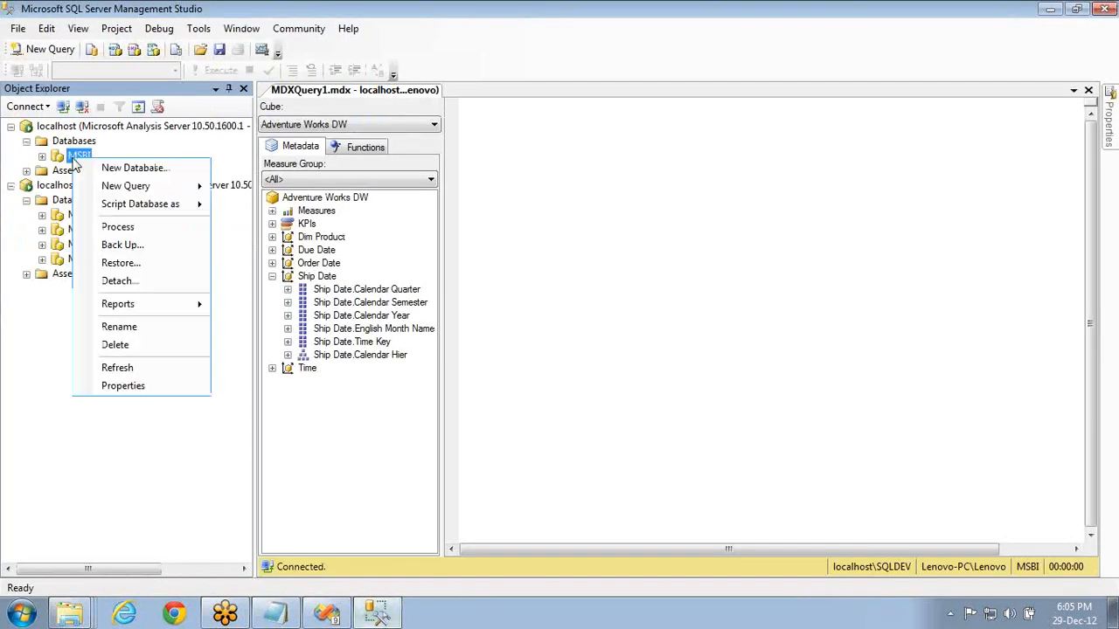
{"action": "mouse_move", "coordinate": [132, 187]}
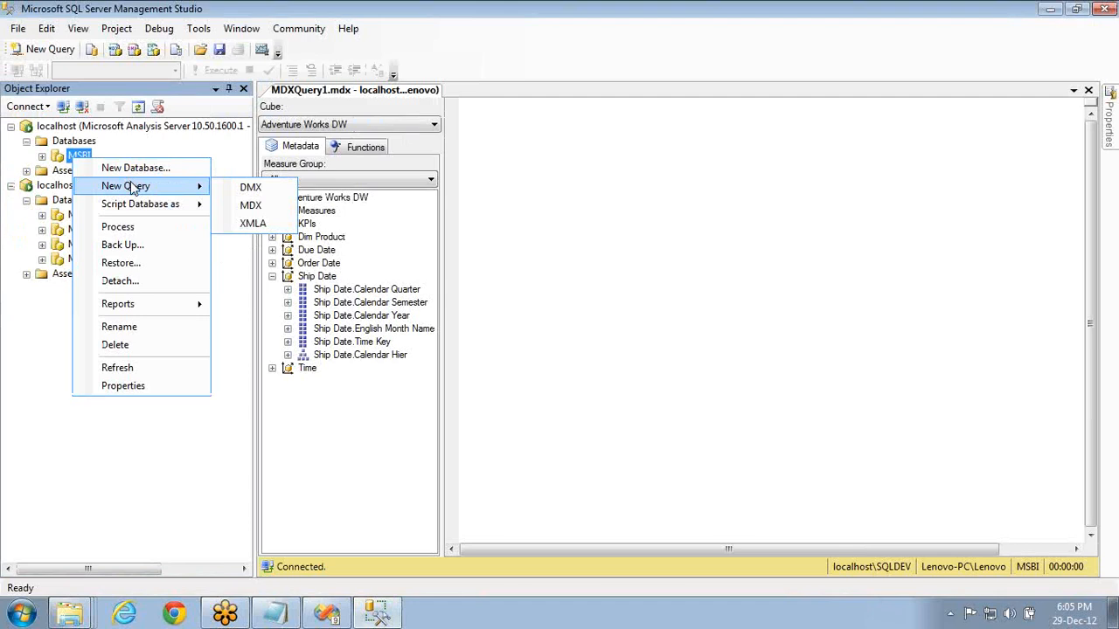
{"action": "mouse_move", "coordinate": [137, 210]}
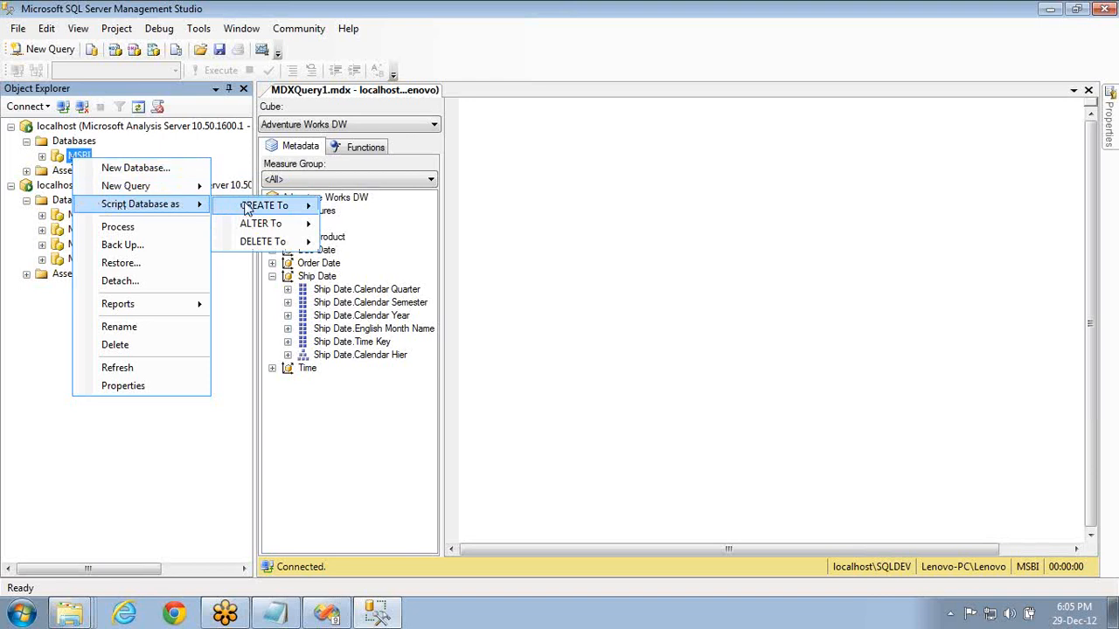
{"action": "mouse_move", "coordinate": [247, 210]}
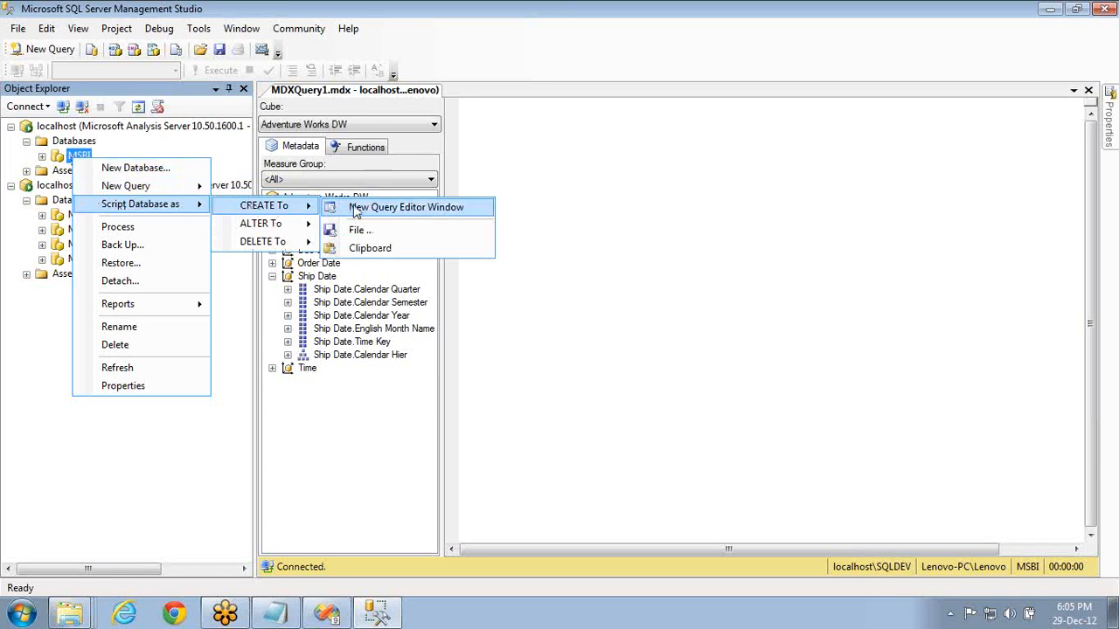
{"action": "left_click", "coordinate": [355, 211]}
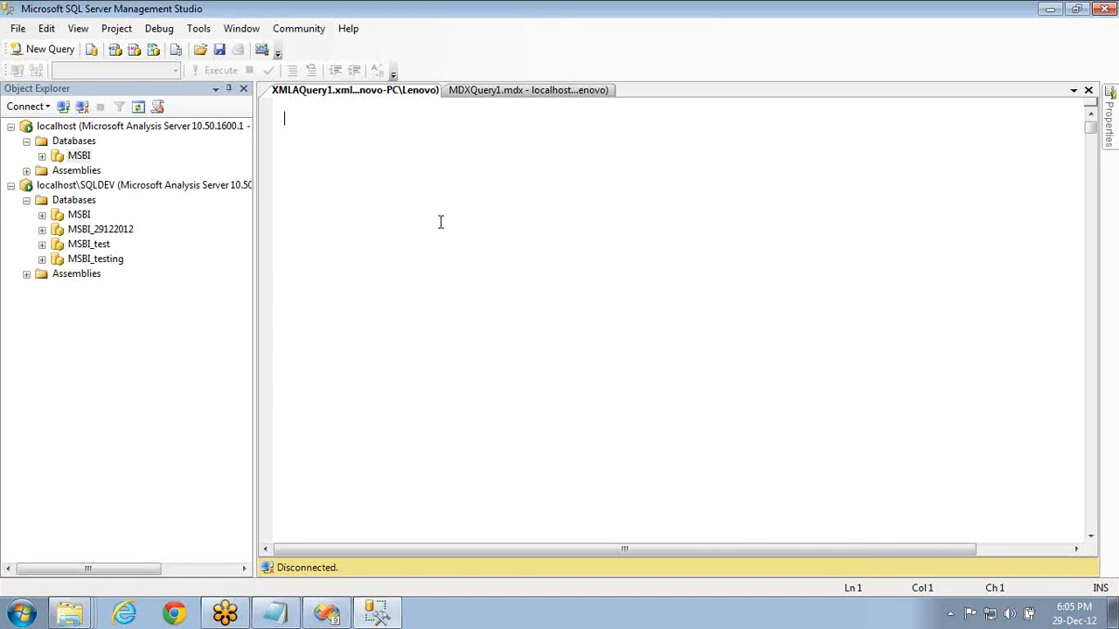
- Switch to the Notepad list and change the text of item 5 to XMLA
{"action": "key", "text": "alt+Tab"}
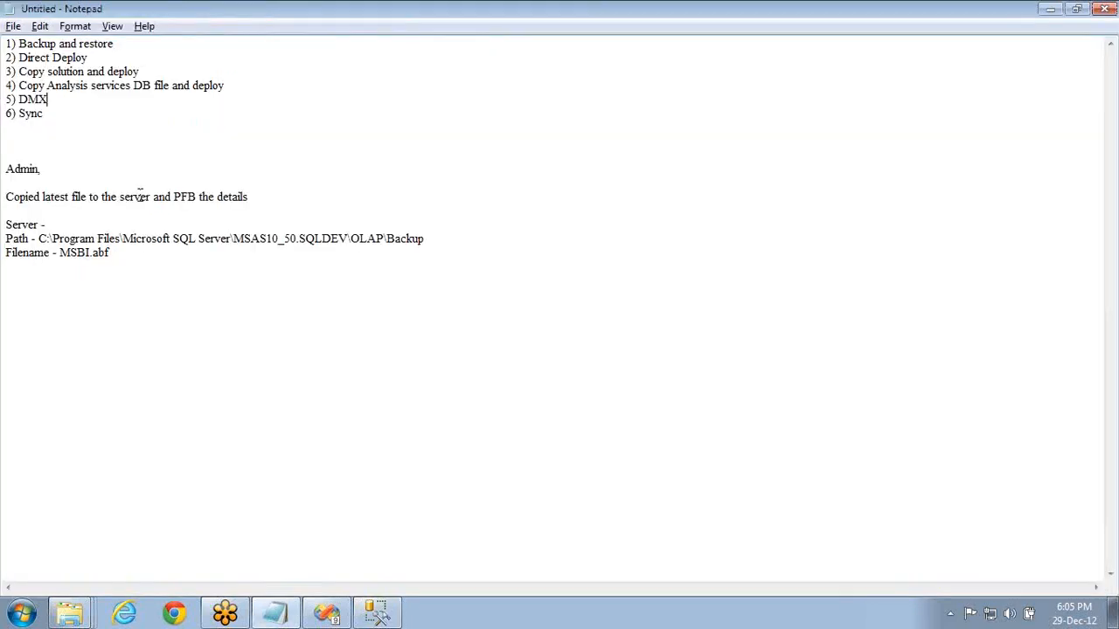
{"action": "double_click", "coordinate": [35, 100]}
{"action": "type", "text": "XMLA"}
- Return to Management Studio and copy the entire MSBI CREATE script into a new query connected to localhost\SQLDEV
{"action": "key", "text": "alt+Tab"}
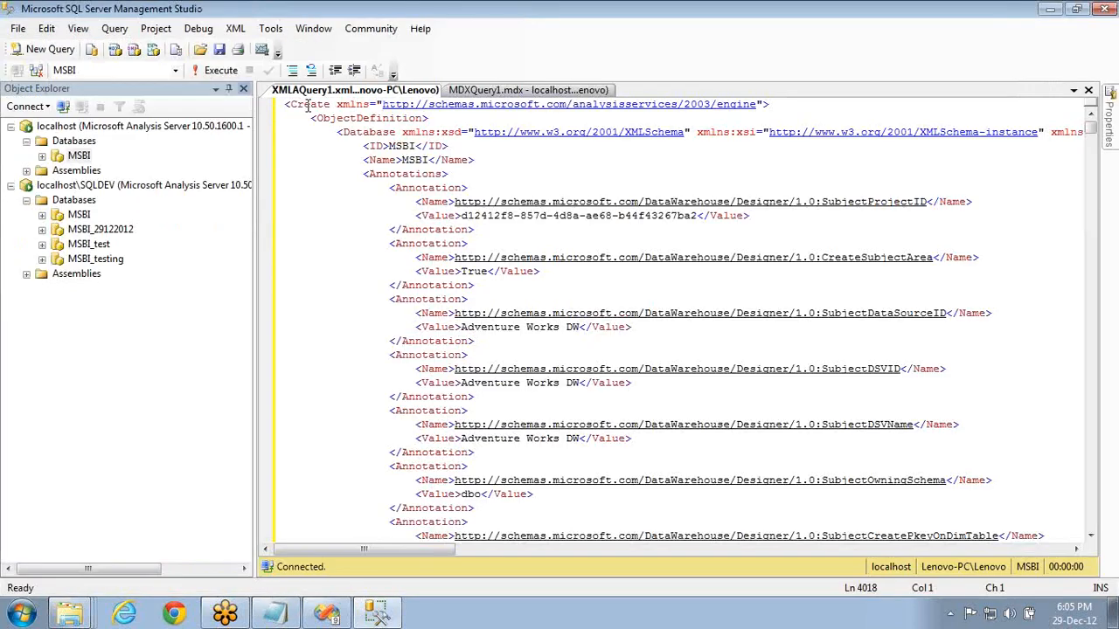
{"action": "left_click", "coordinate": [519, 163]}
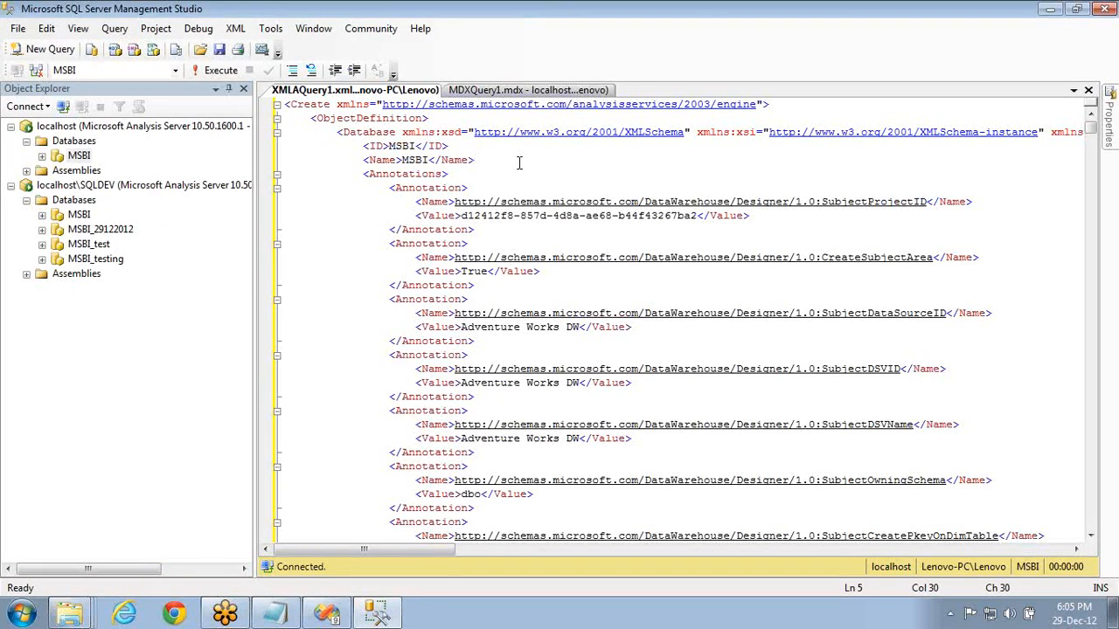
{"action": "key", "text": "ctrl+a"}
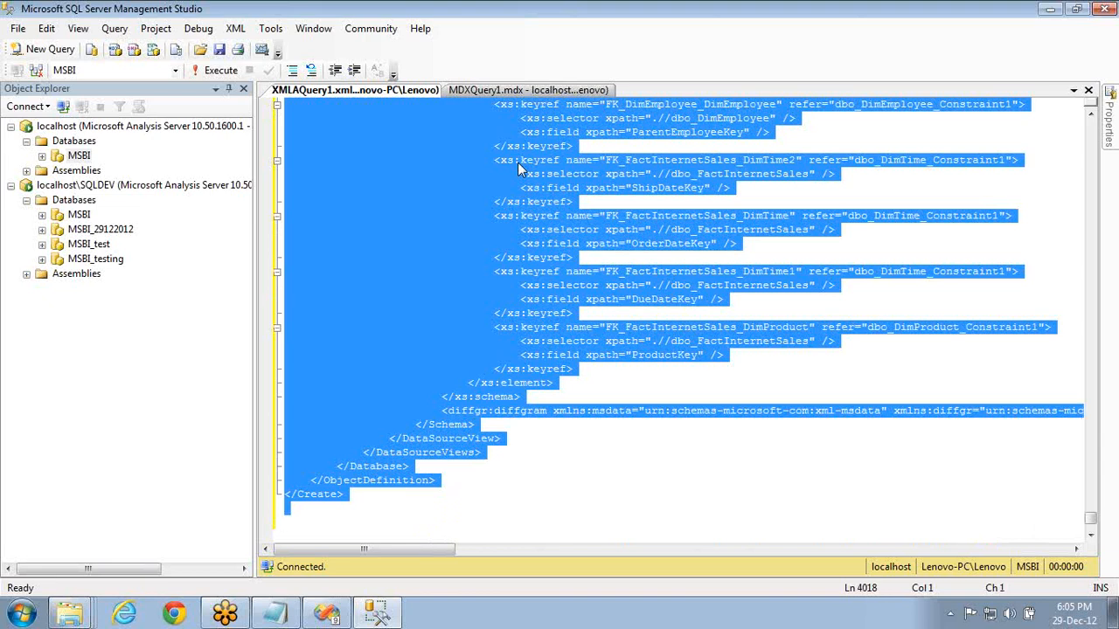
{"action": "left_click", "coordinate": [72, 201]}
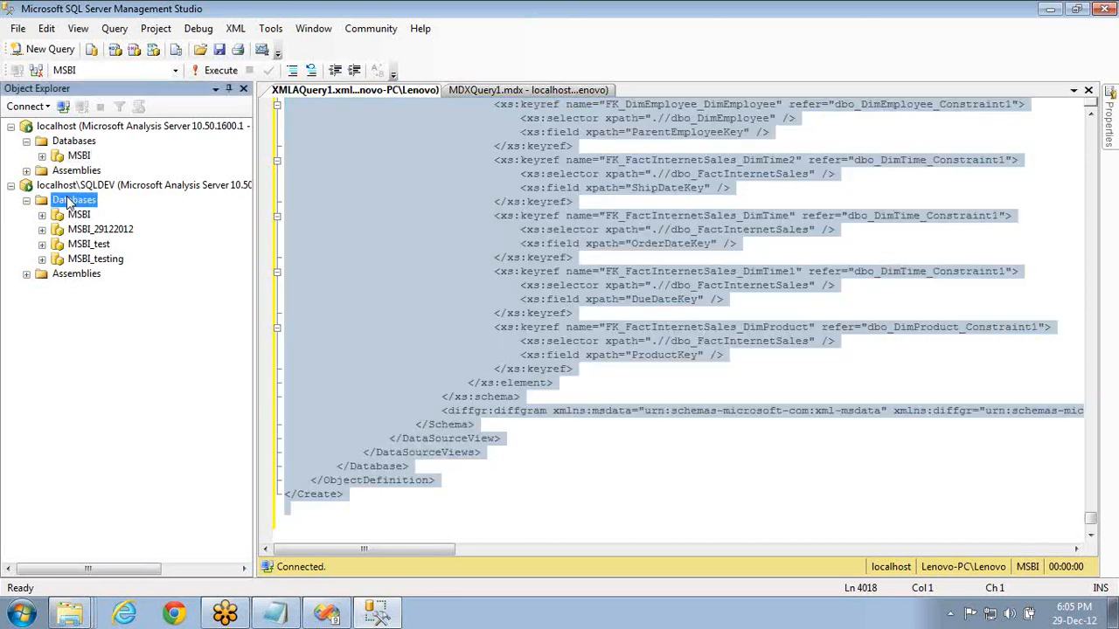
{"action": "left_click", "coordinate": [53, 49]}
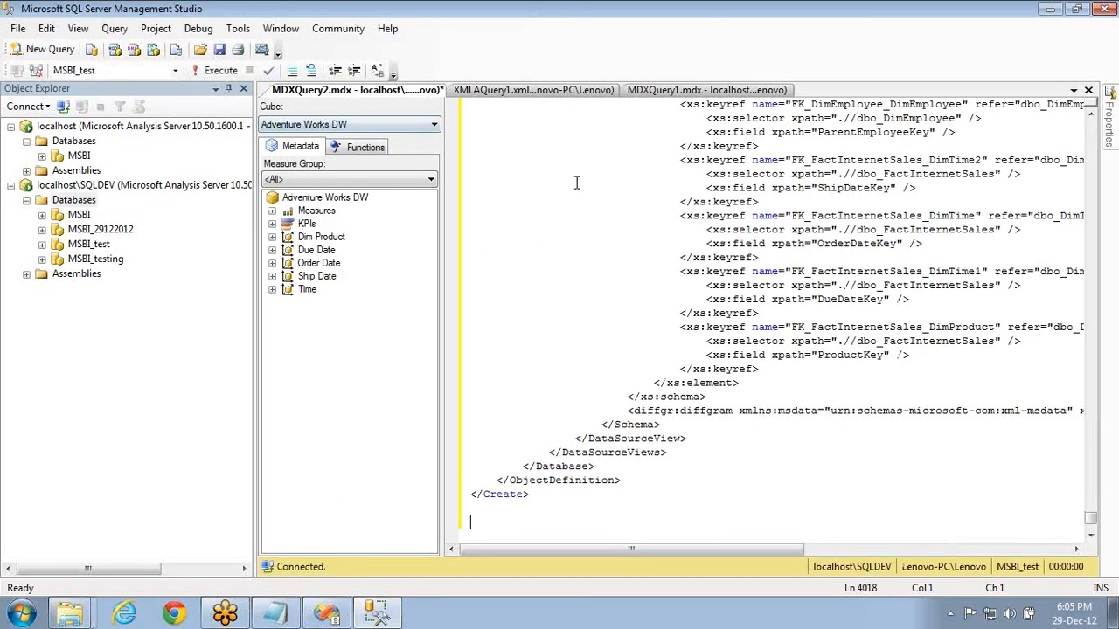
- Change both the database ID and Name in the pasted script to MSBI_1
{"action": "key", "text": "ctrl+Home"}
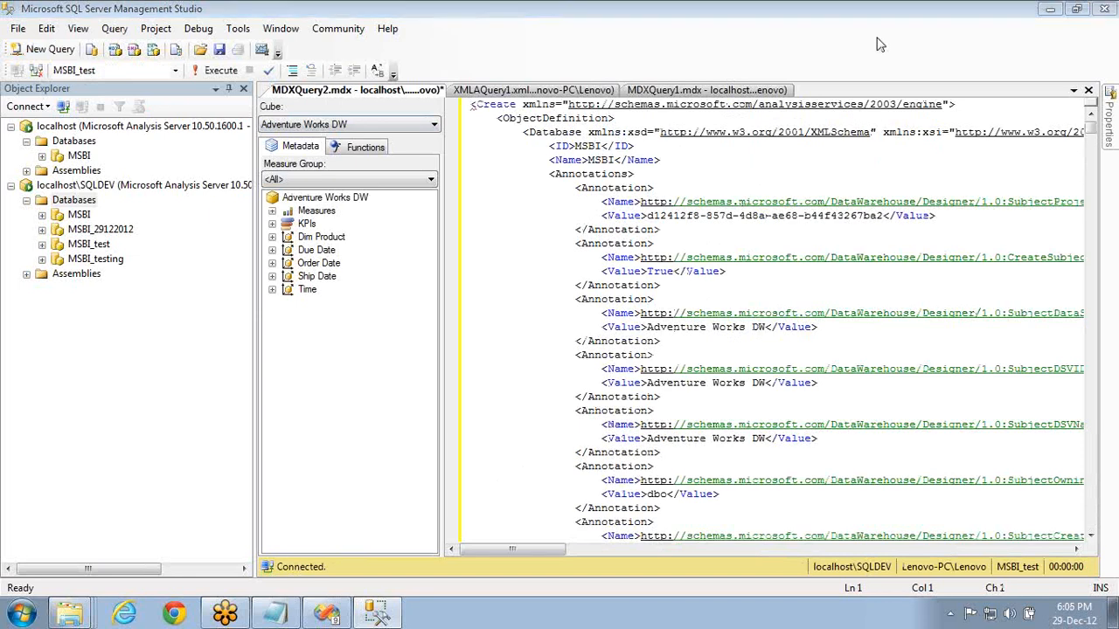
{"action": "left_click", "coordinate": [601, 146]}
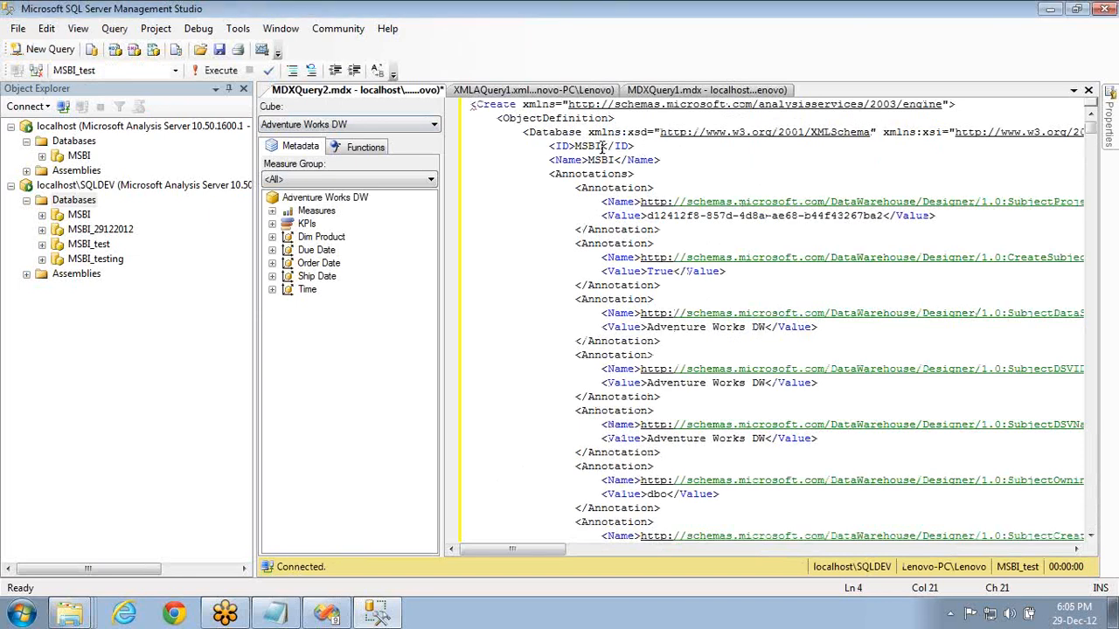
{"action": "type", "text": "_1"}
{"action": "left_click", "coordinate": [615, 156]}
{"action": "type", "text": "_1"}
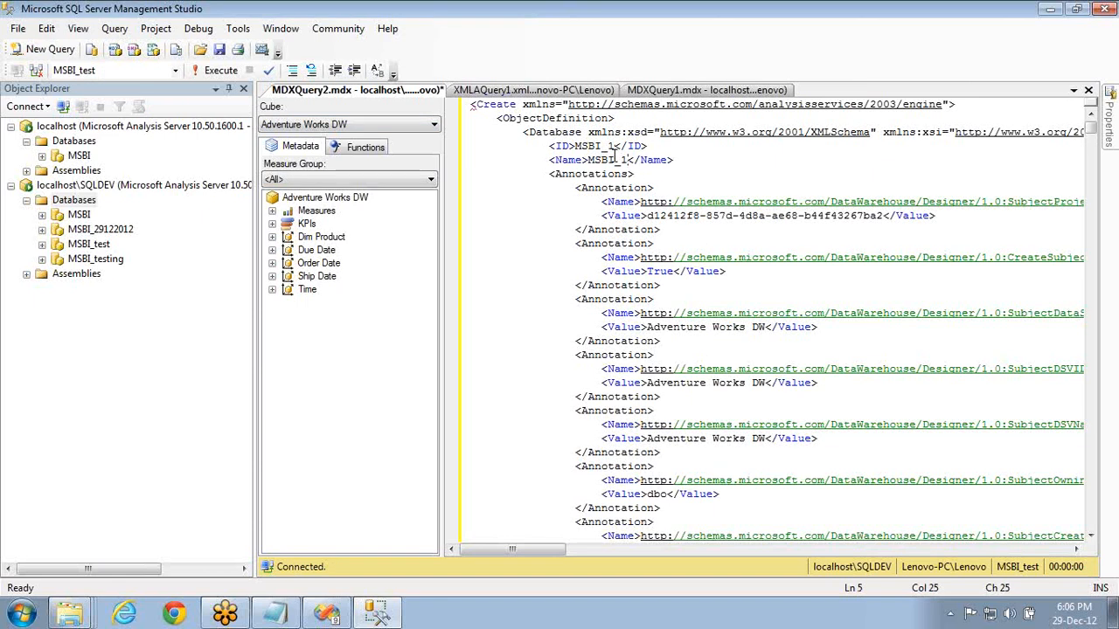
- Execute the CREATE script and refresh the databases of localhost\SQLDEV
{"action": "key", "text": "F5"}
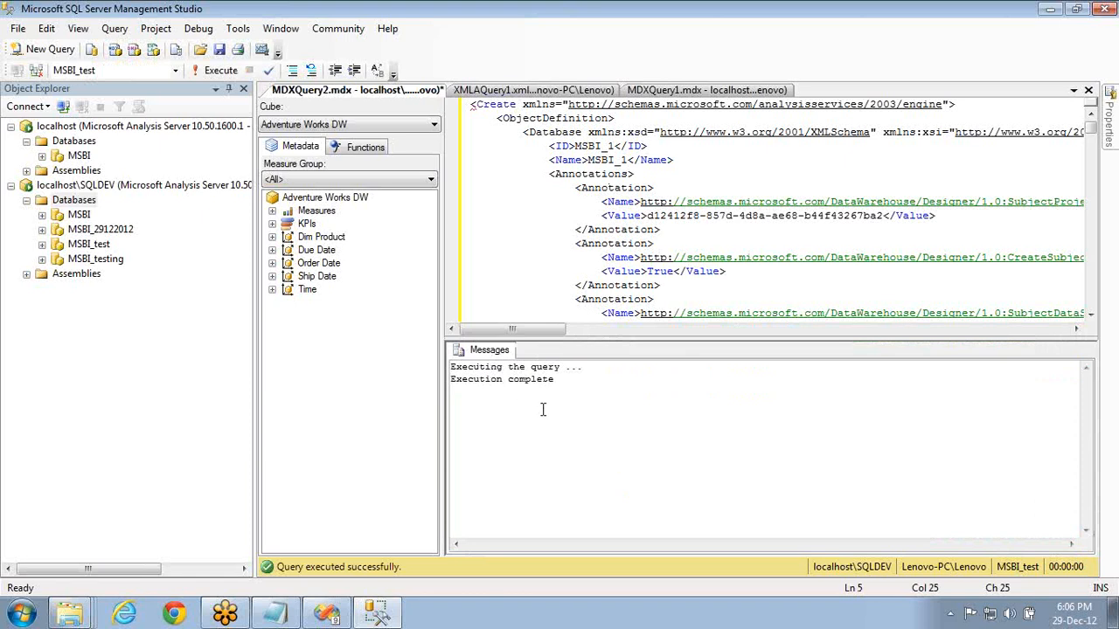
{"action": "left_click", "coordinate": [78, 203]}
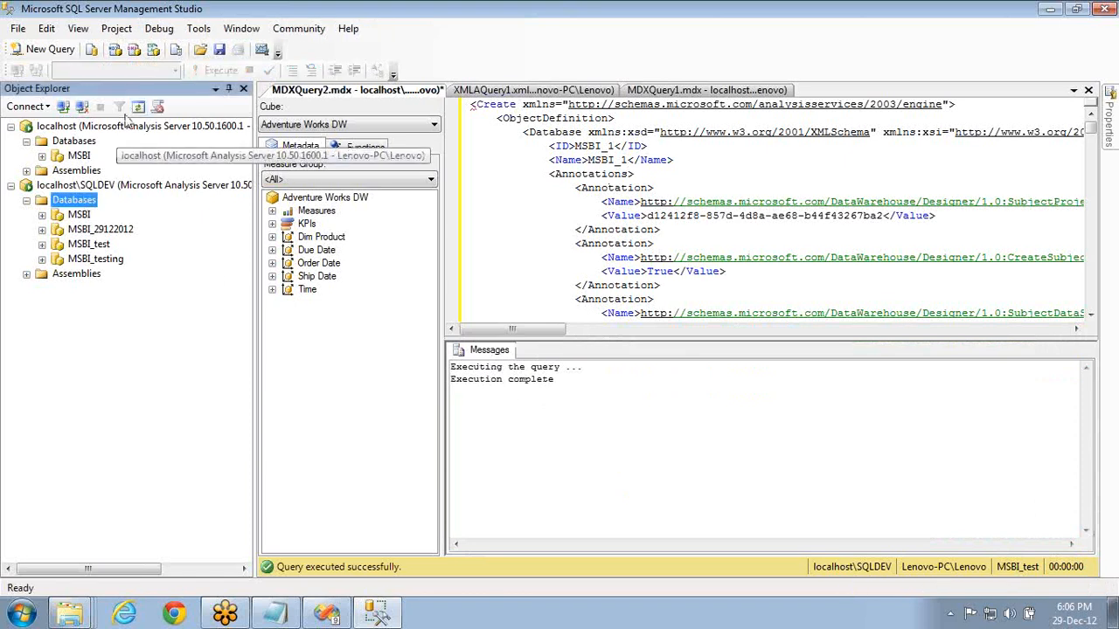
{"action": "key", "text": "F5"}
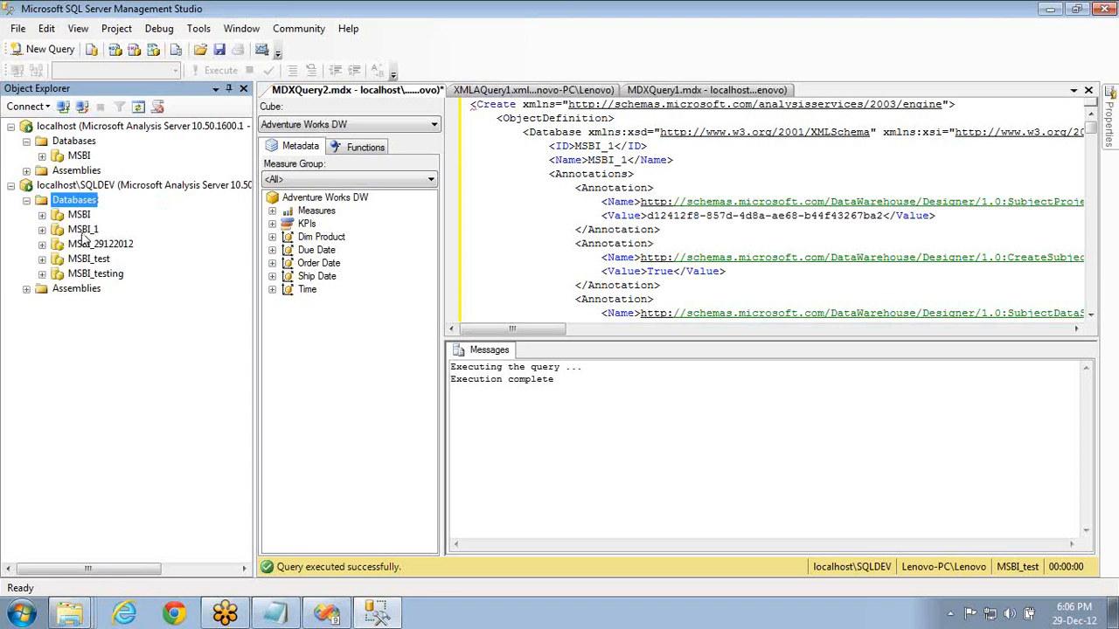
- Process the MSBI_1 database on localhost\SQLDEV and open a new query against it
{"action": "right_click", "coordinate": [84, 230]}
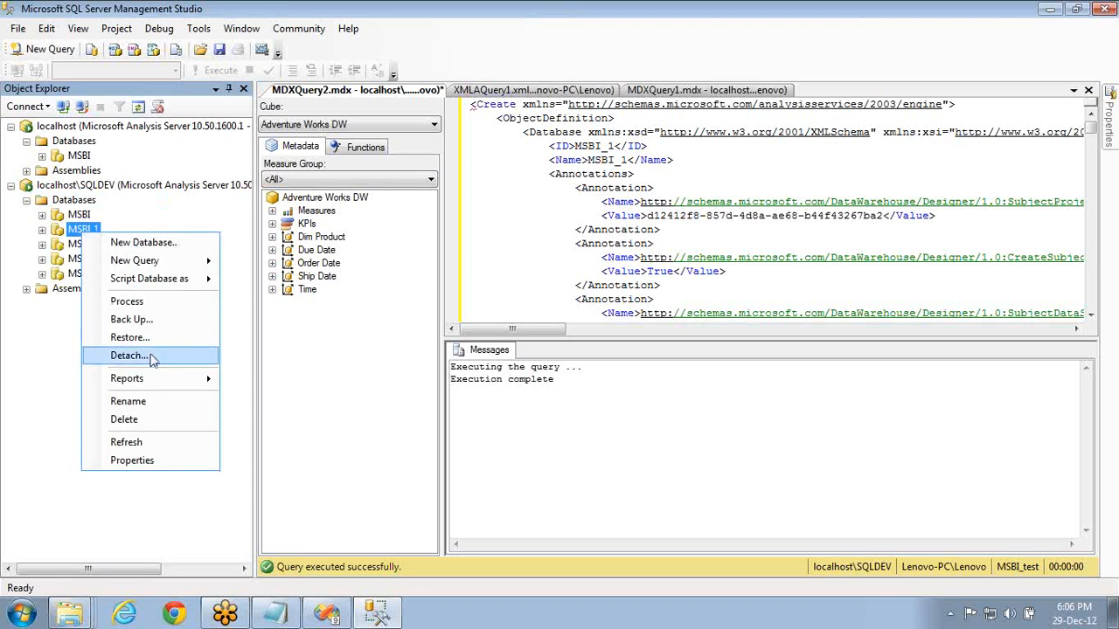
{"action": "left_click", "coordinate": [139, 302]}
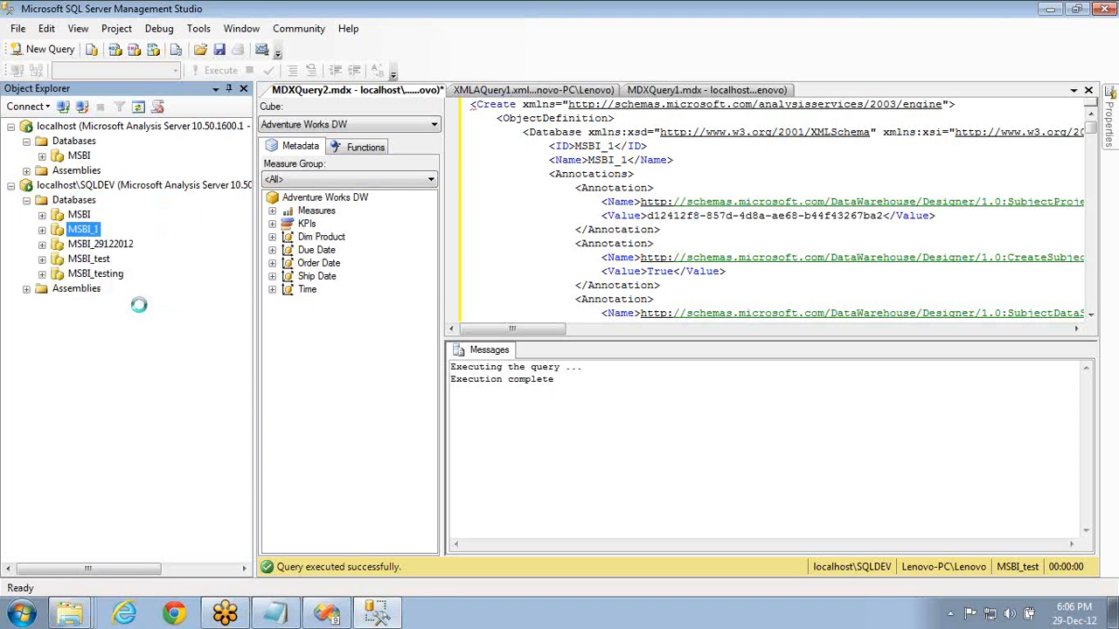
{"action": "left_click", "coordinate": [706, 536]}
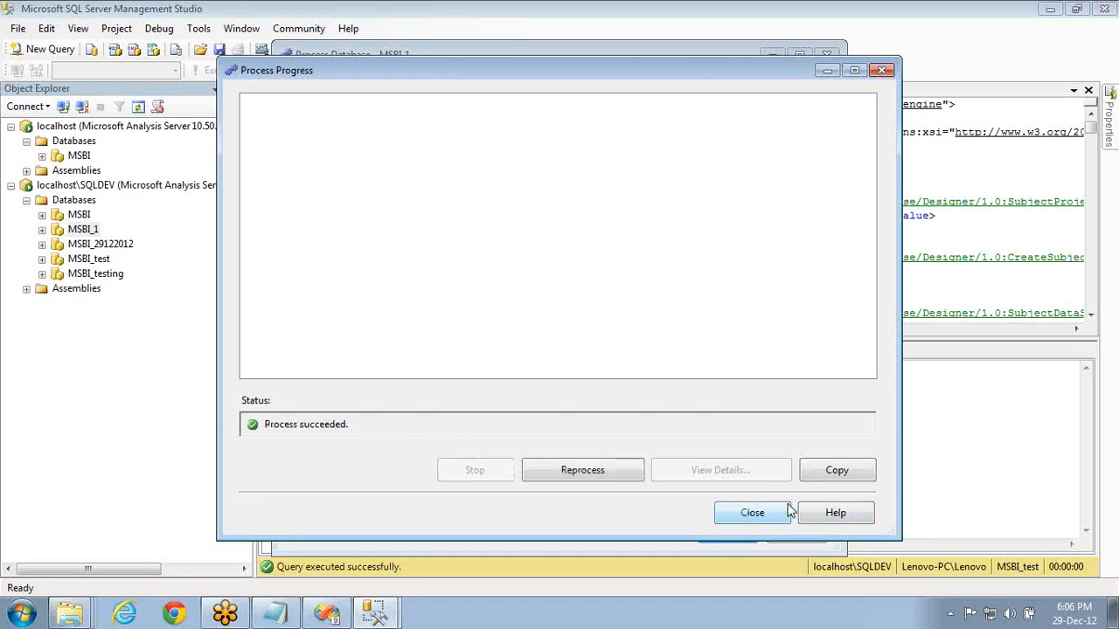
{"action": "left_click", "coordinate": [780, 512]}
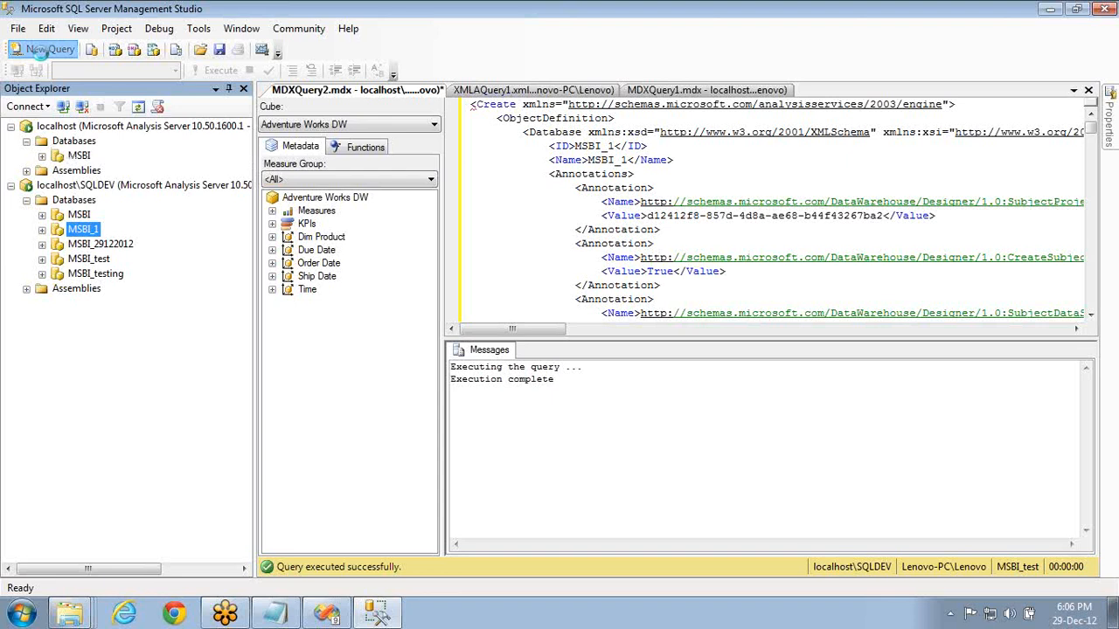
{"action": "left_click", "coordinate": [40, 51]}
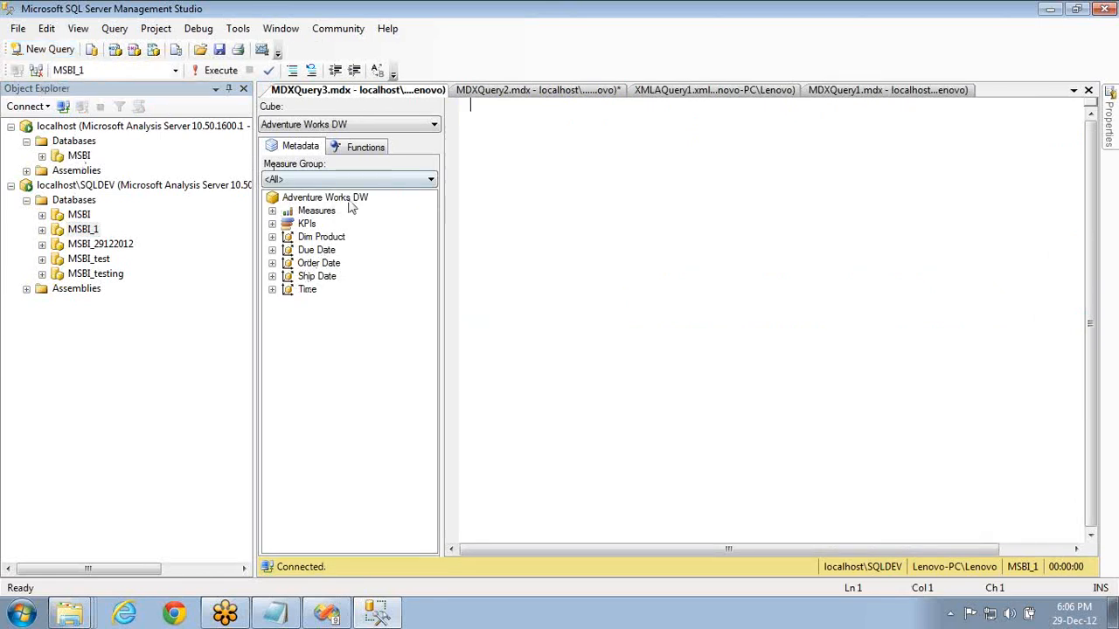
- Switch to the Notepad list and highlight deployment methods 1 to 5, followed by the Sync item
{"action": "key", "text": "alt+Tab"}
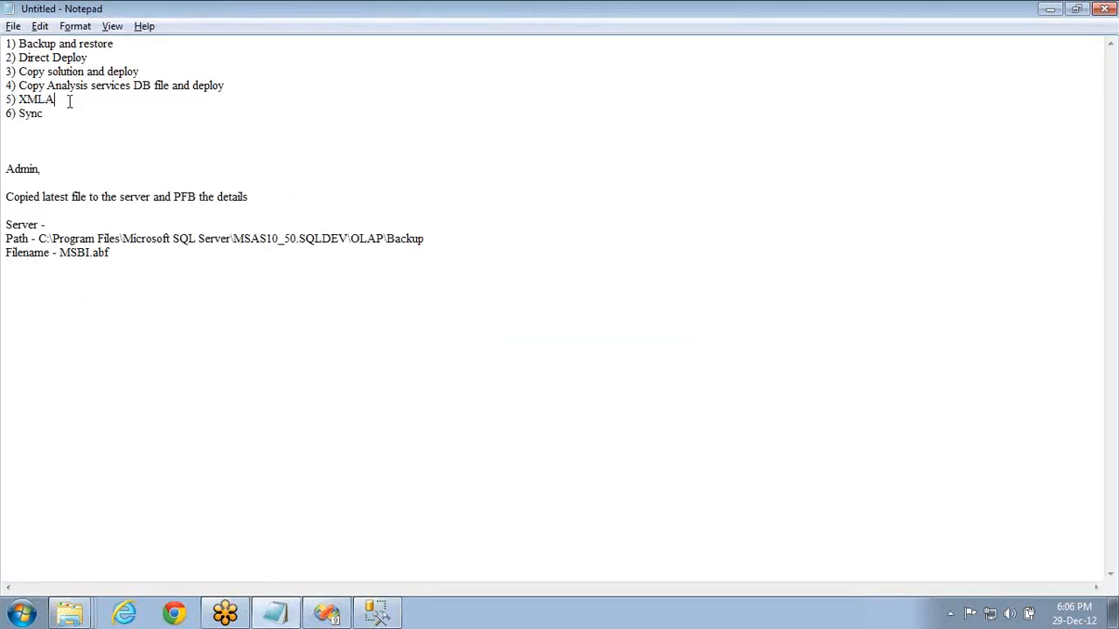
{"action": "key", "text": "ctrl+shift+Home"}
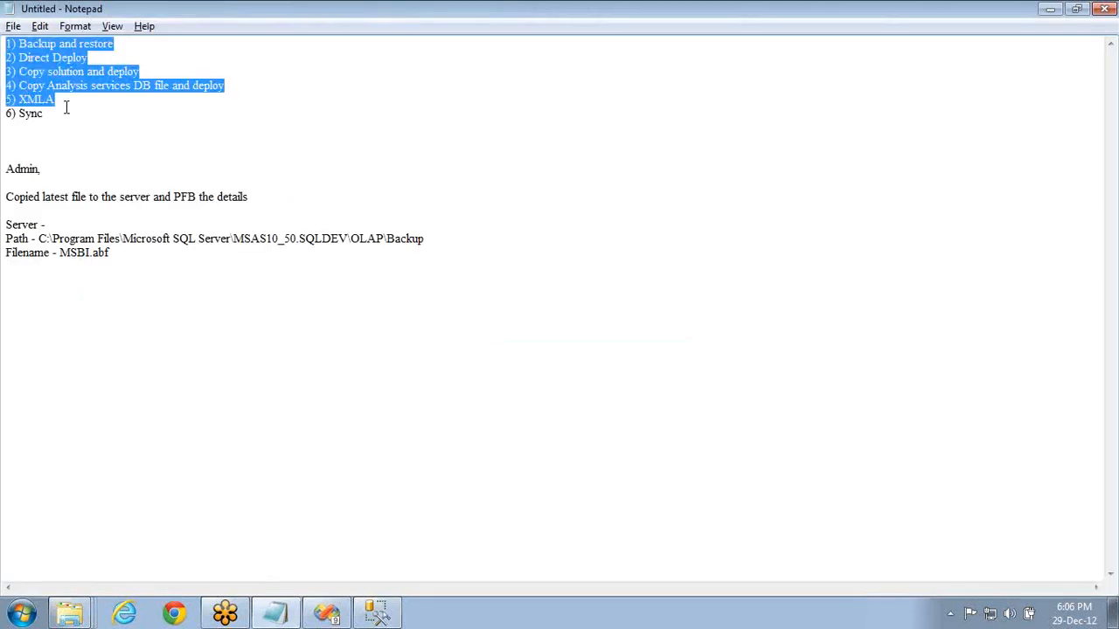
{"action": "key", "text": "Down"}
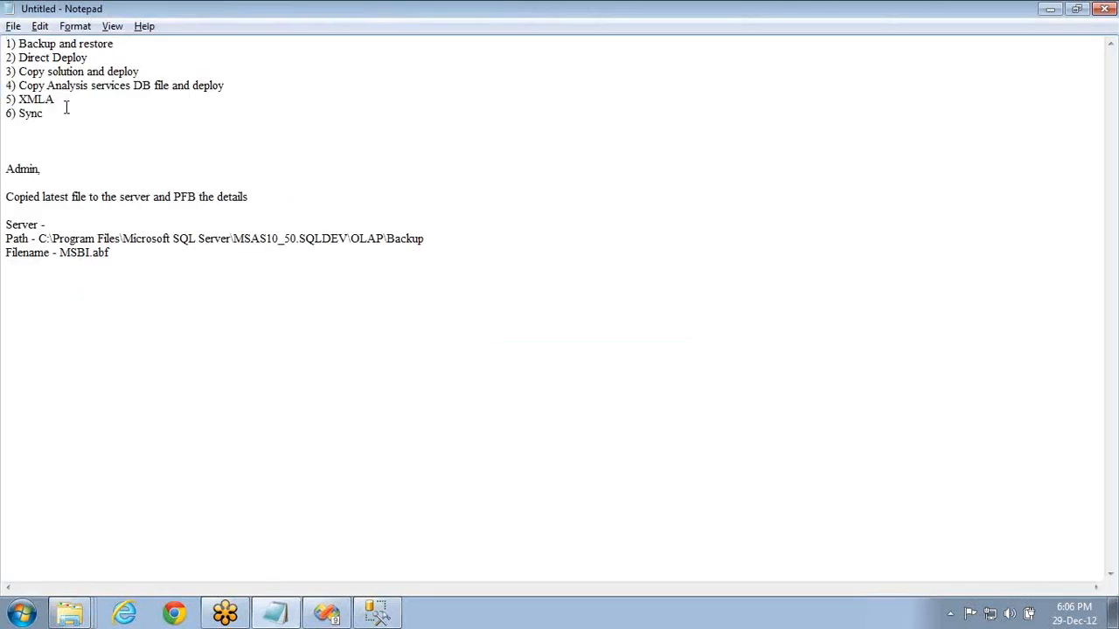
{"action": "key", "text": "shift+End"}
- Return to Management Studio and annotate the screen with two circles, two arrows toward the first, and arrows linking the circles both ways
{"action": "key", "text": "alt+Tab"}
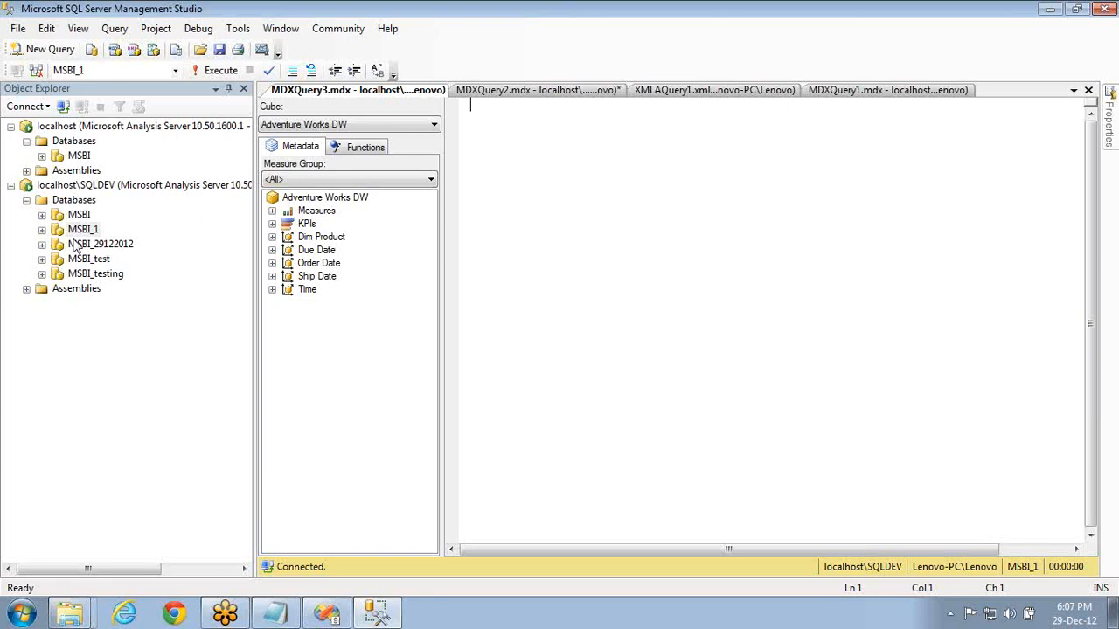
{"action": "left_click", "coordinate": [1105, 216]}
{"action": "left_click", "coordinate": [1040, 250]}
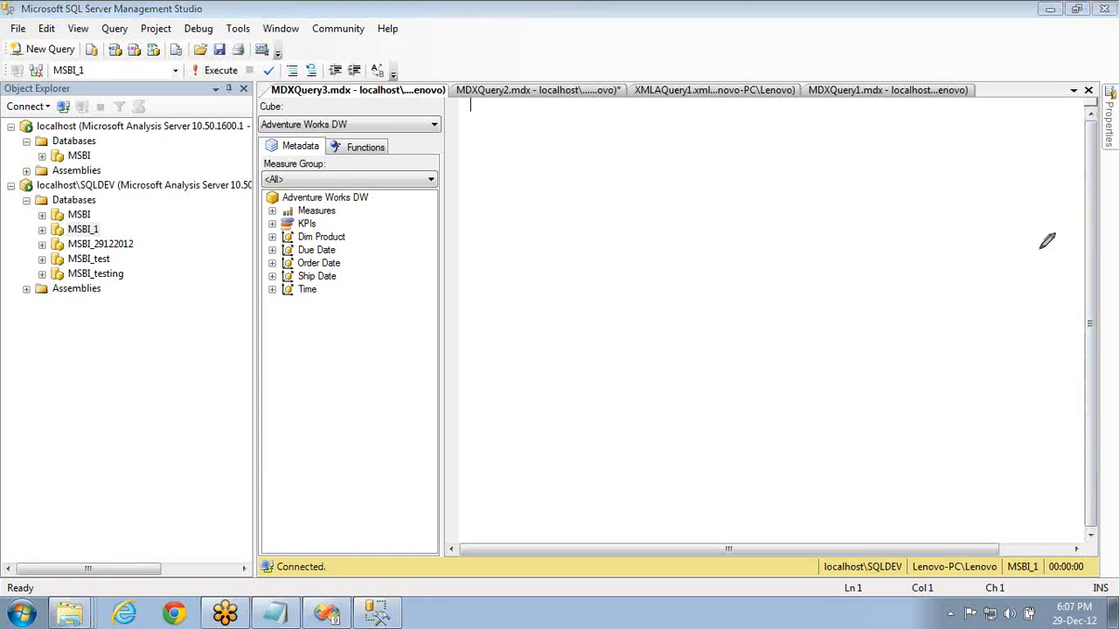
{"action": "mouse_move", "coordinate": [553, 171]}
{"action": "left_mouse_down"}
{"action": "mouse_move", "coordinate": [620, 198]}
{"action": "mouse_move", "coordinate": [568, 169]}
{"action": "left_mouse_up"}
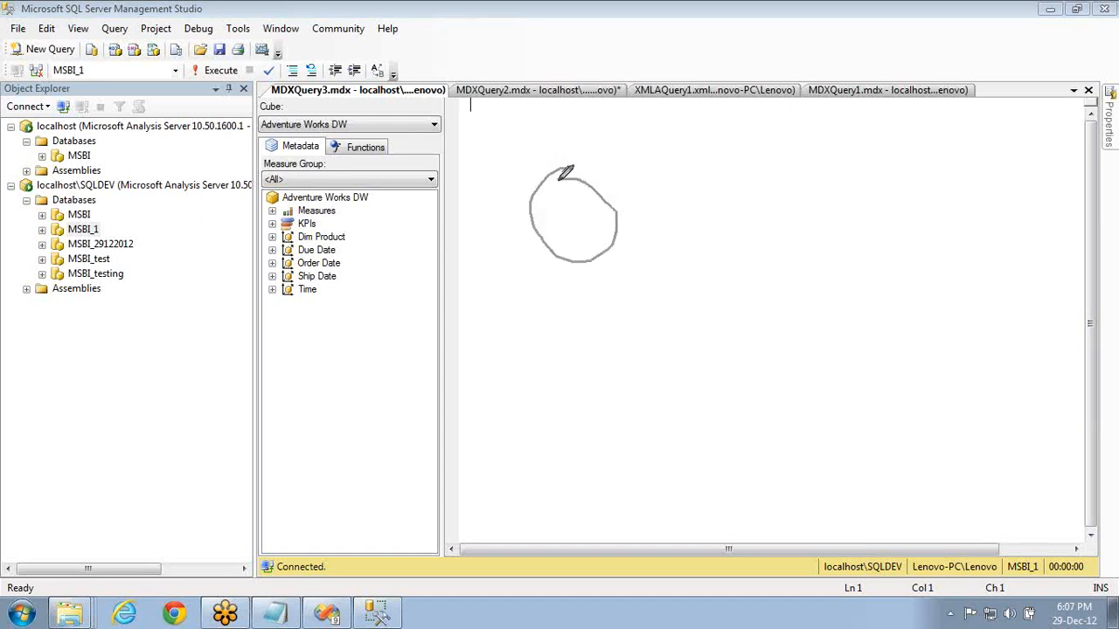
{"action": "mouse_move", "coordinate": [768, 116]}
{"action": "left_mouse_down"}
{"action": "mouse_move", "coordinate": [765, 194]}
{"action": "mouse_move", "coordinate": [743, 122]}
{"action": "mouse_move", "coordinate": [739, 139]}
{"action": "left_mouse_up"}
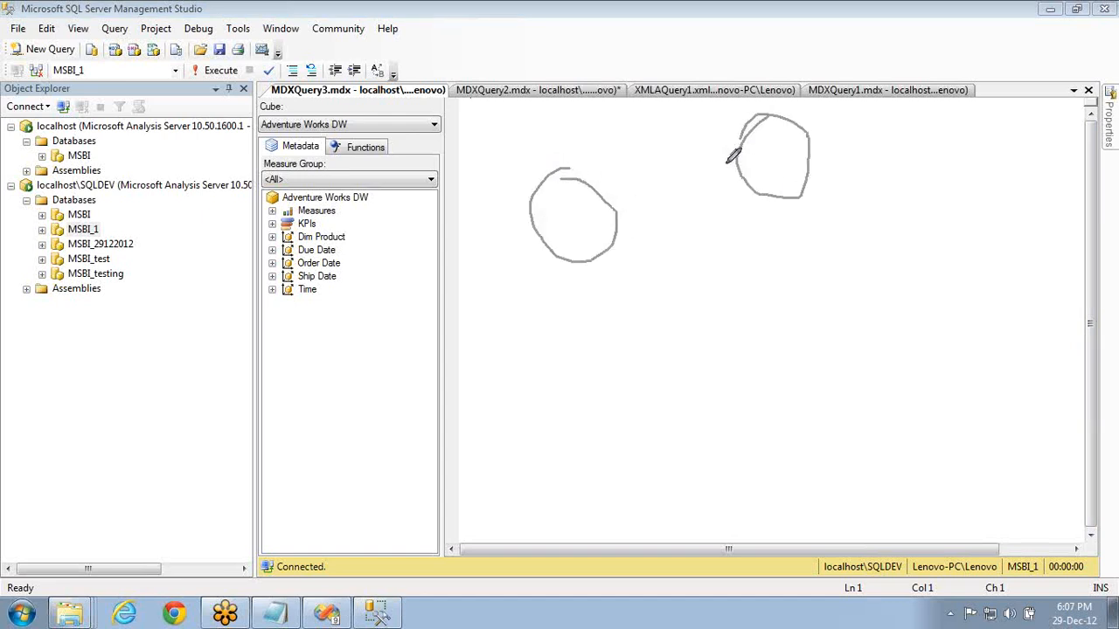
{"action": "mouse_move", "coordinate": [579, 357]}
{"action": "left_mouse_down"}
{"action": "mouse_move", "coordinate": [564, 310]}
{"action": "mouse_move", "coordinate": [591, 299]}
{"action": "left_mouse_up"}
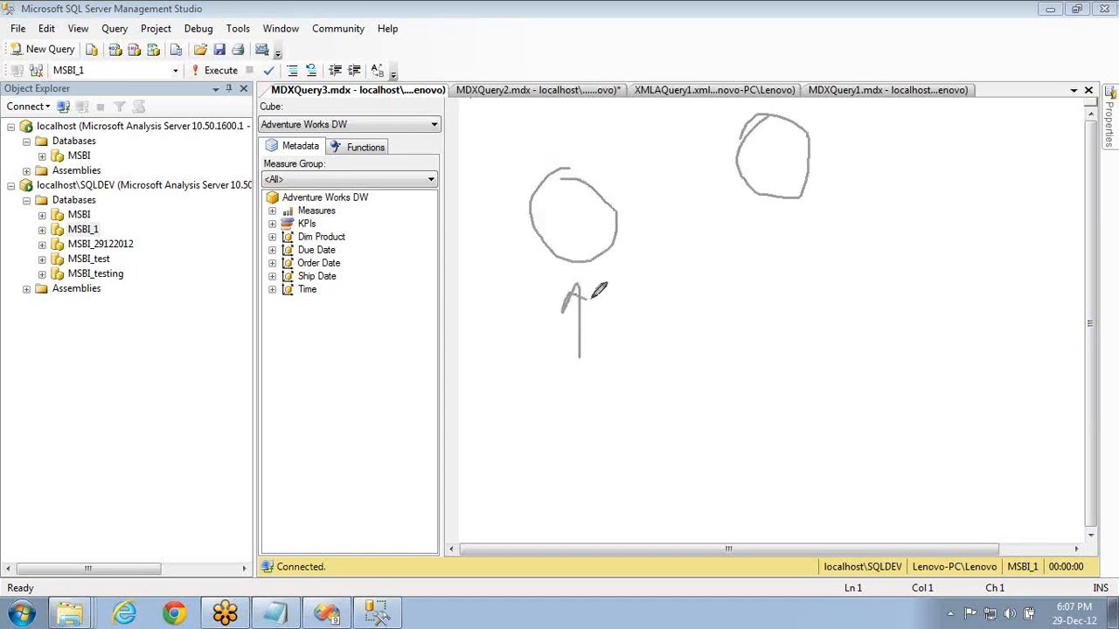
{"action": "mouse_move", "coordinate": [539, 112]}
{"action": "left_mouse_down"}
{"action": "mouse_move", "coordinate": [547, 198]}
{"action": "mouse_move", "coordinate": [563, 179]}
{"action": "left_mouse_up"}
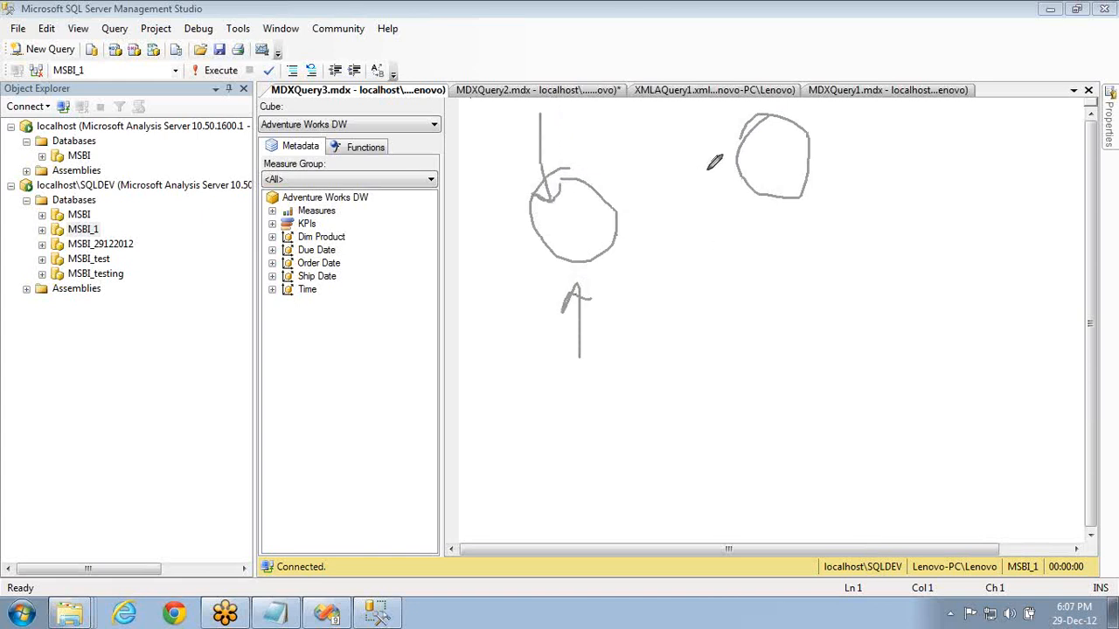
{"action": "mouse_move", "coordinate": [738, 168]}
{"action": "left_mouse_down"}
{"action": "mouse_move", "coordinate": [612, 219]}
{"action": "mouse_move", "coordinate": [641, 224]}
{"action": "left_mouse_up"}
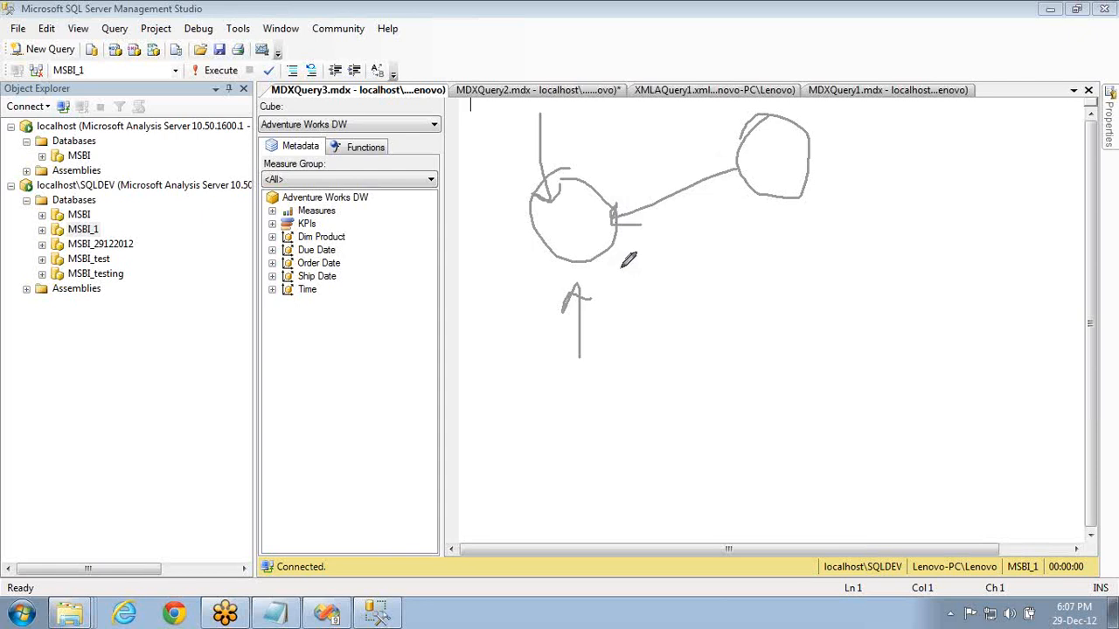
{"action": "mouse_move", "coordinate": [620, 267]}
{"action": "left_mouse_down"}
{"action": "mouse_move", "coordinate": [698, 311]}
{"action": "mouse_move", "coordinate": [778, 207]}
{"action": "mouse_move", "coordinate": [805, 225]}
{"action": "left_mouse_up"}
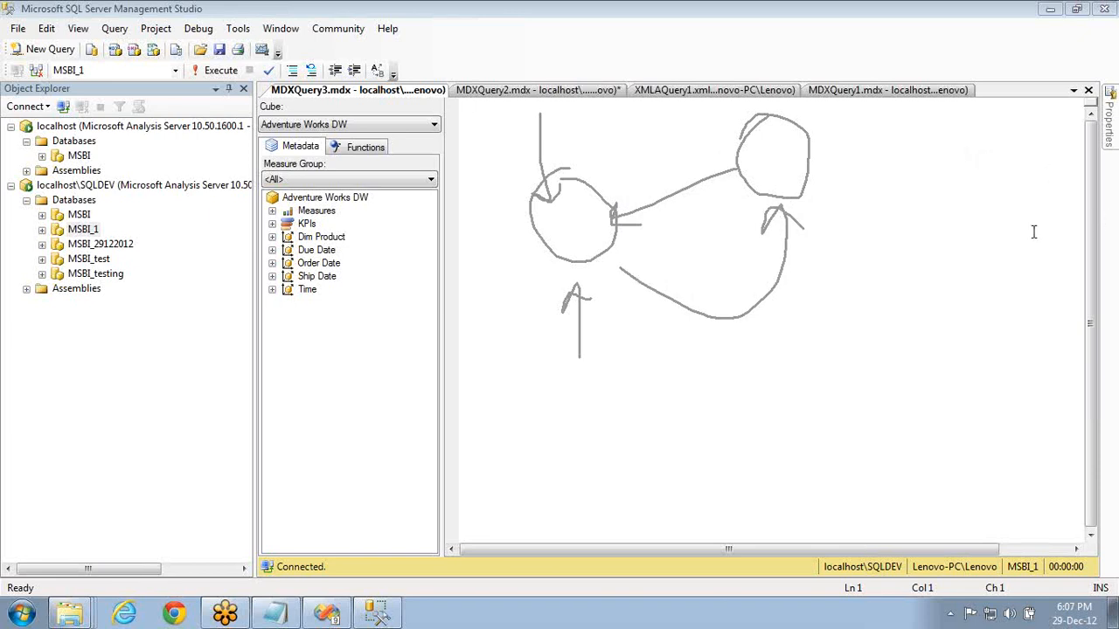
- Point out the Databases folders and the MSBI database on localhost and on localhost\SQLDEV
{"action": "left_click", "coordinate": [63, 142]}
{"action": "left_click", "coordinate": [72, 201]}
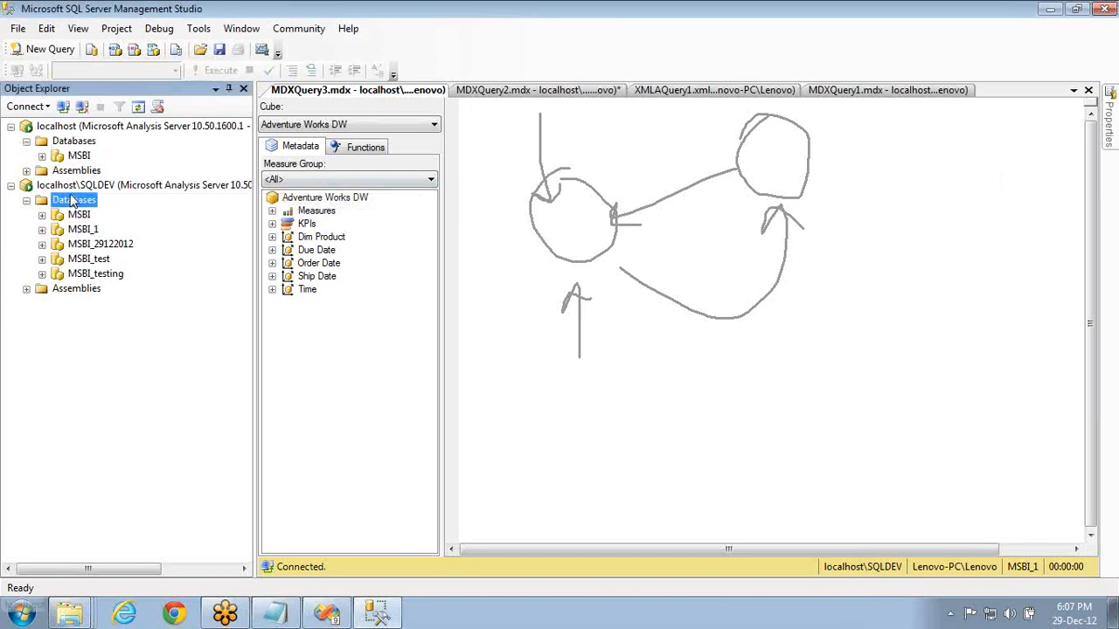
{"action": "left_click", "coordinate": [79, 157]}
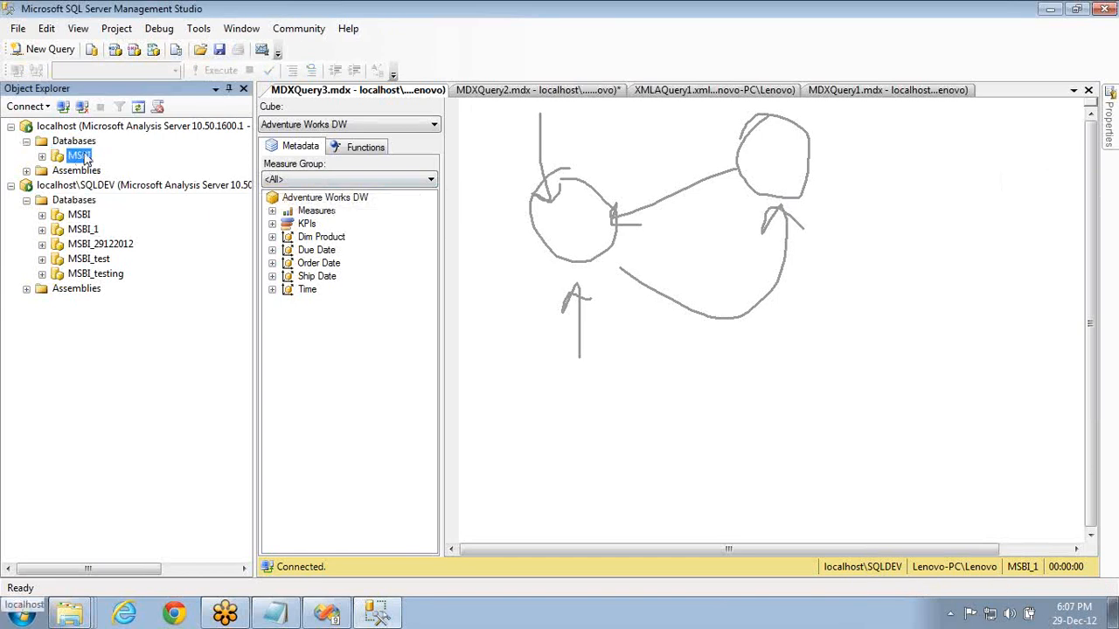
{"action": "left_click", "coordinate": [80, 215]}
{"action": "left_click", "coordinate": [79, 157]}
{"action": "left_click", "coordinate": [77, 215]}
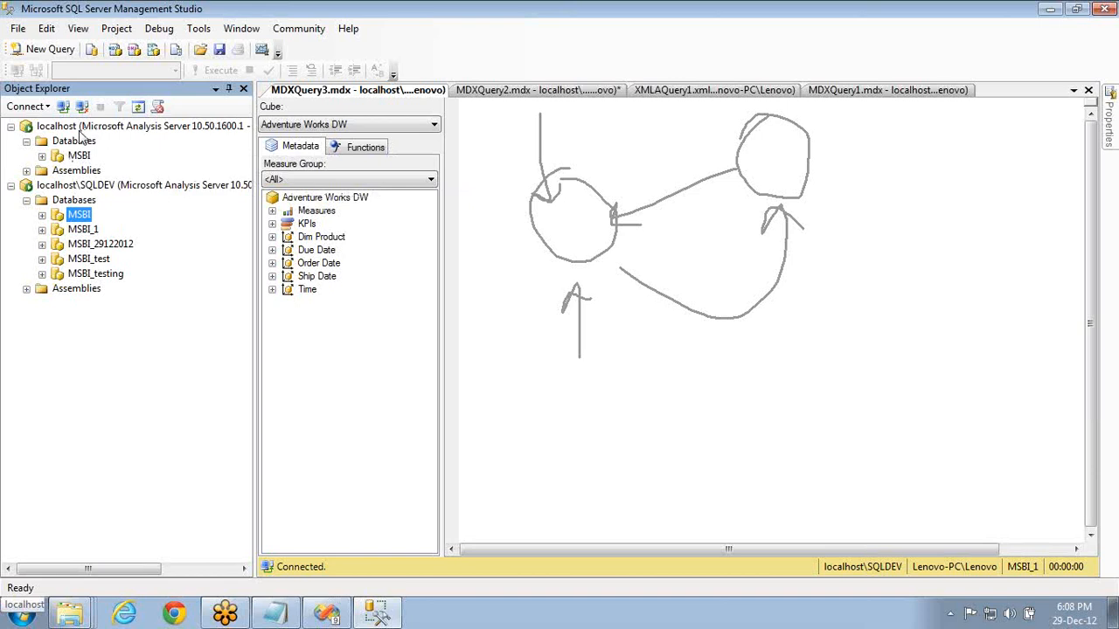
- Start the Synchronize Database Wizard for the localhost\SQLDEV databases, with localhost as source server and MSBI as source database
{"action": "left_click", "coordinate": [77, 201]}
{"action": "right_click", "coordinate": [79, 202]}
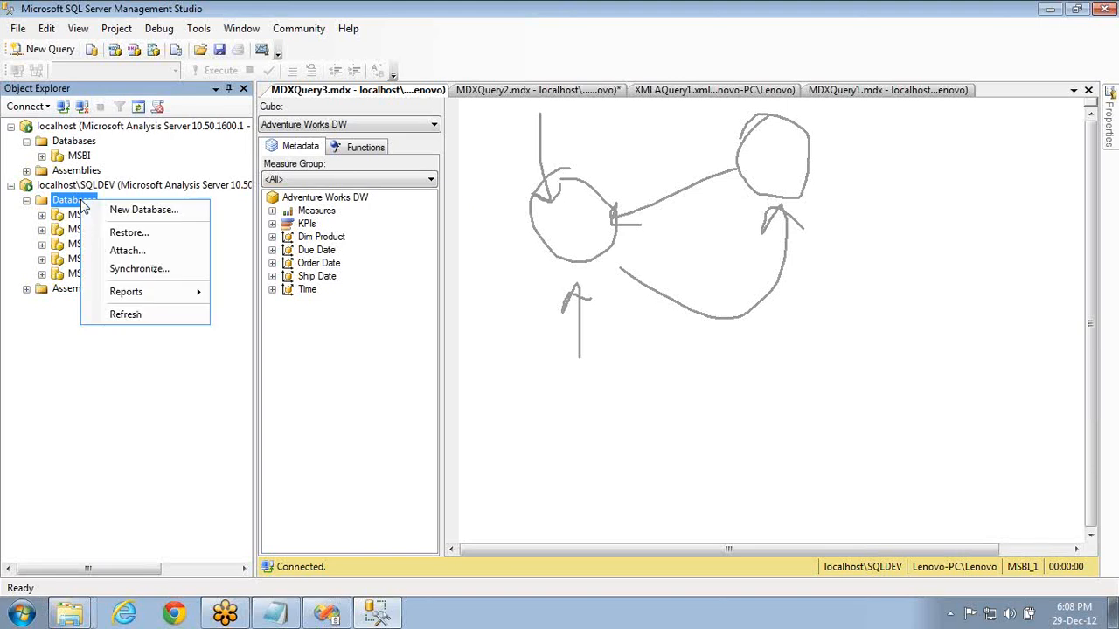
{"action": "left_click", "coordinate": [135, 271]}
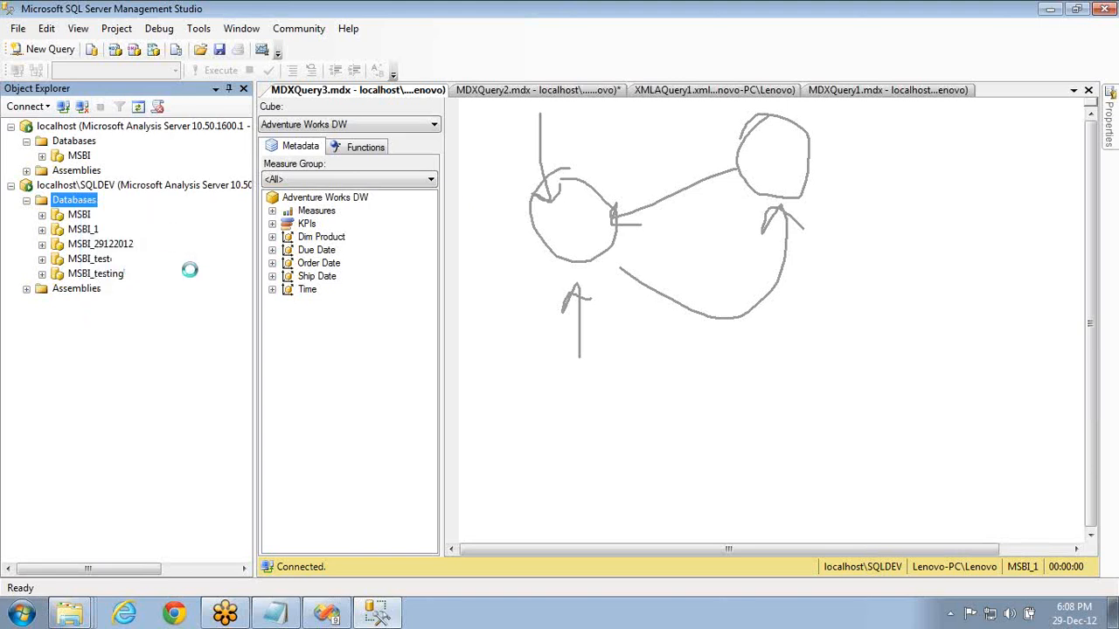
{"action": "left_click", "coordinate": [582, 460]}
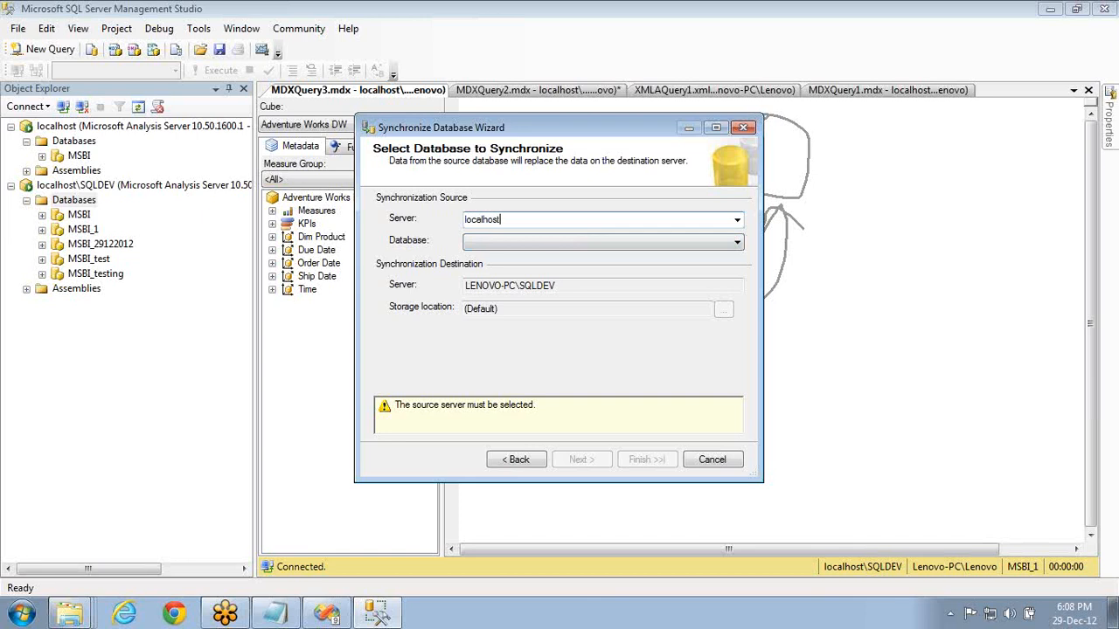
{"action": "left_click", "coordinate": [672, 242]}
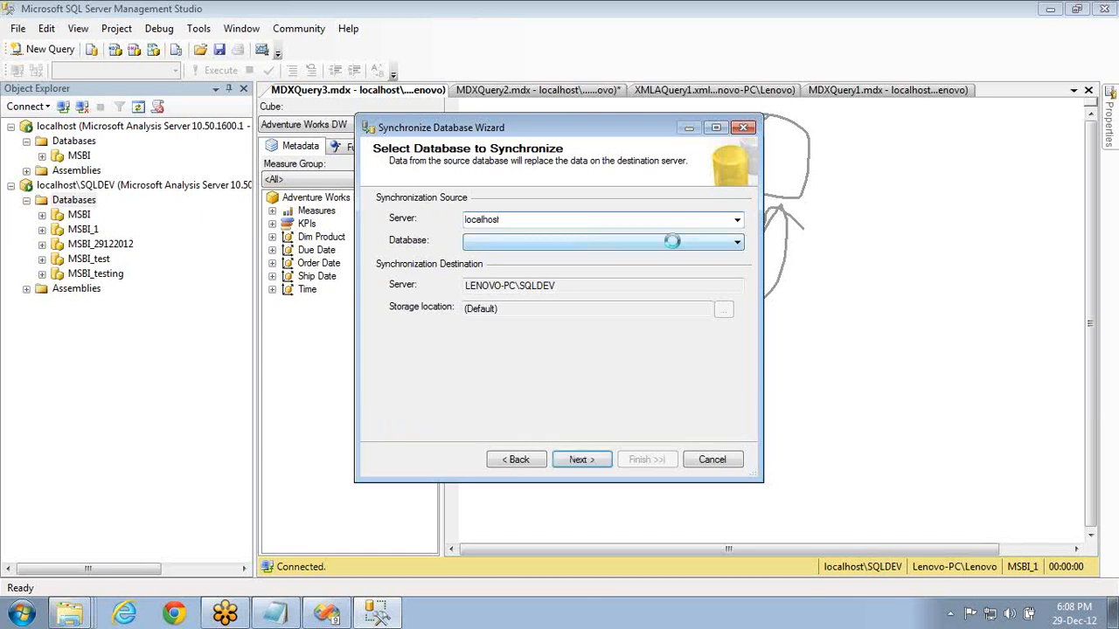
{"action": "left_click", "coordinate": [584, 258]}
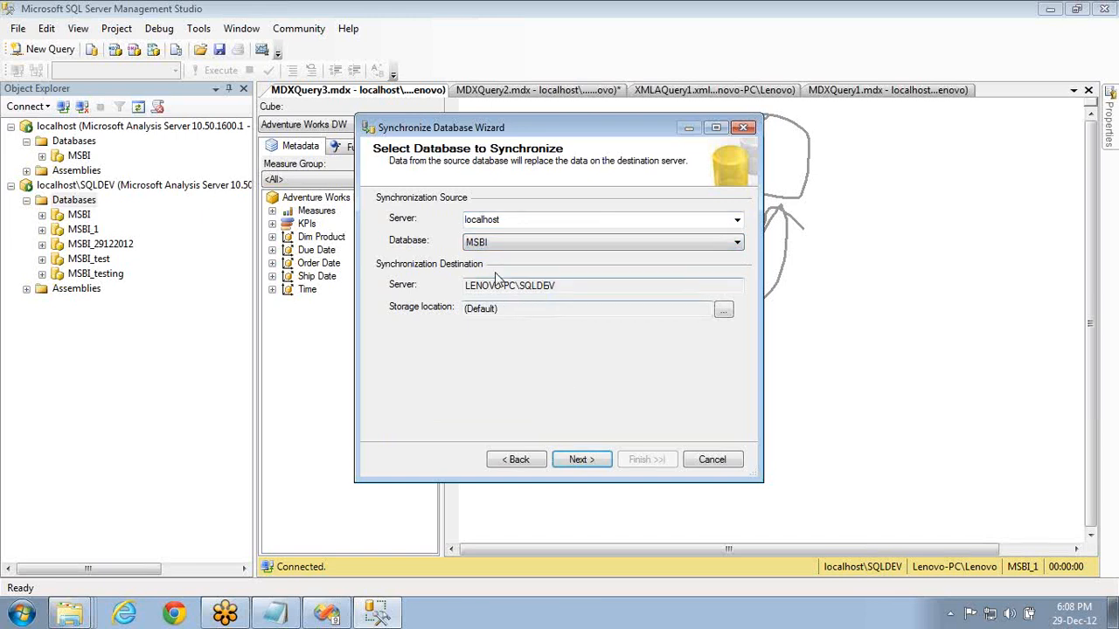
{"action": "left_click_drag", "start_coordinate": [556, 284], "coordinate": [469, 284]}
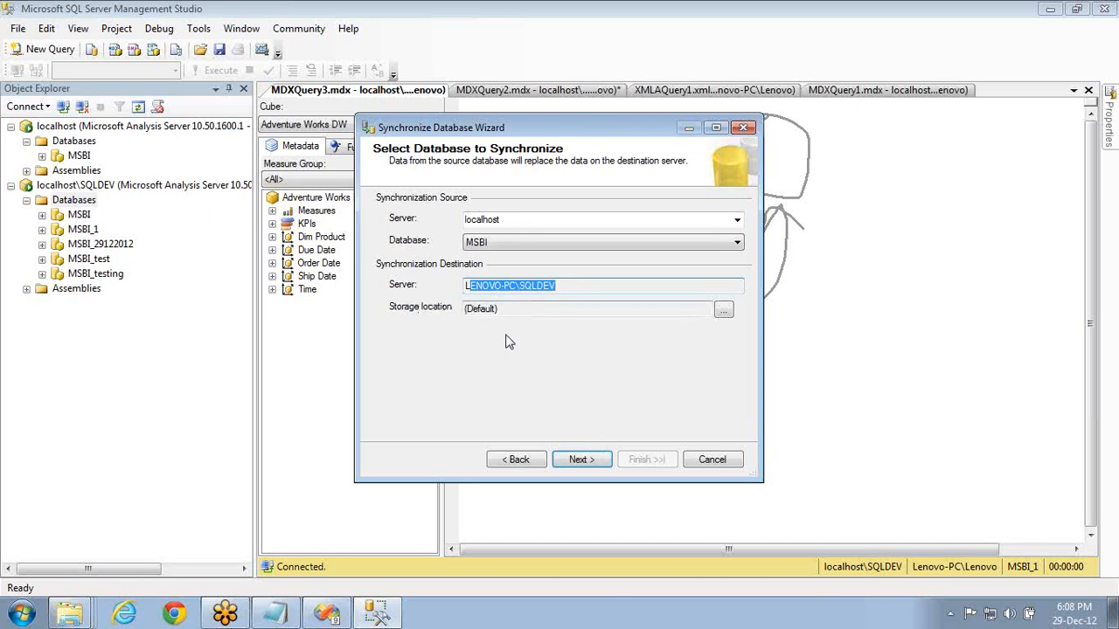
- Keep the default partition locations, copy all roles and members with compression, and choose to synchronize now
{"action": "left_click", "coordinate": [587, 461]}
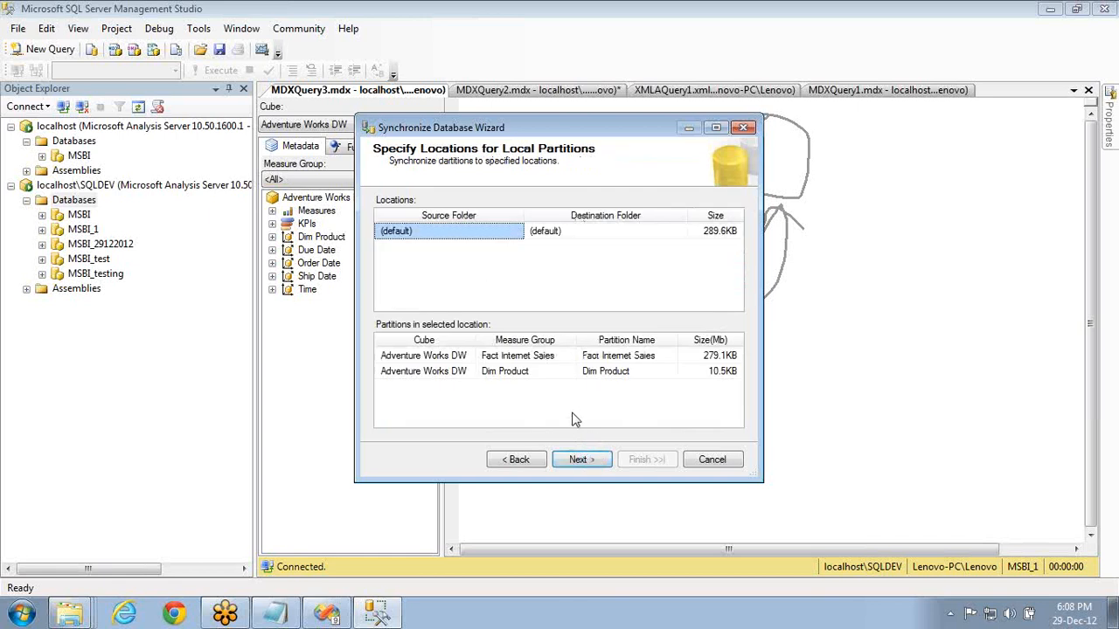
{"action": "left_click", "coordinate": [587, 459]}
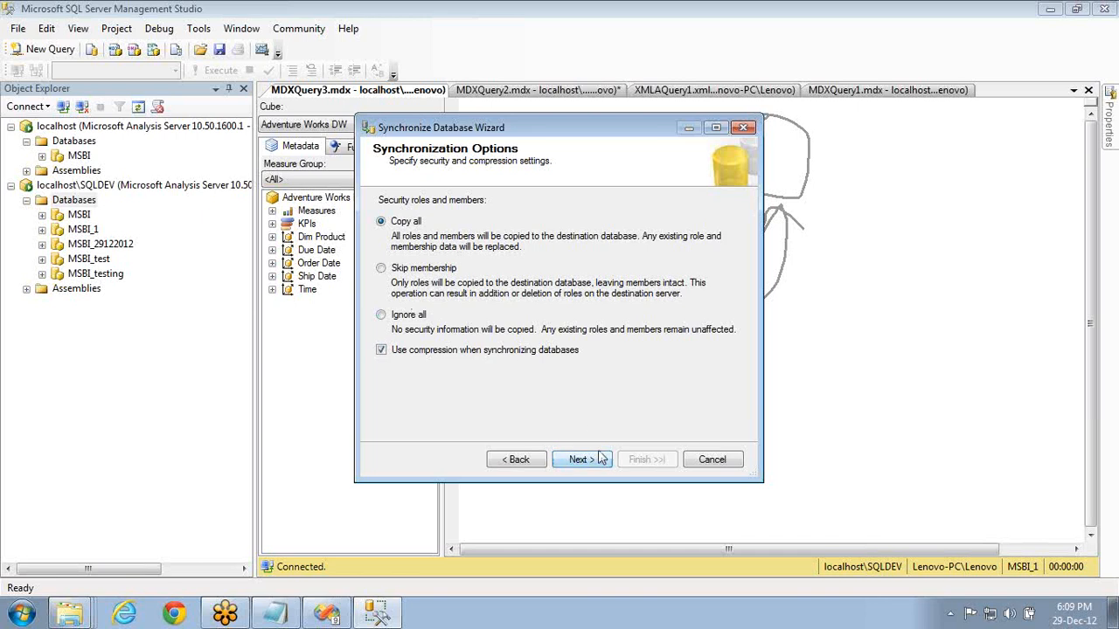
{"action": "left_click", "coordinate": [601, 463]}
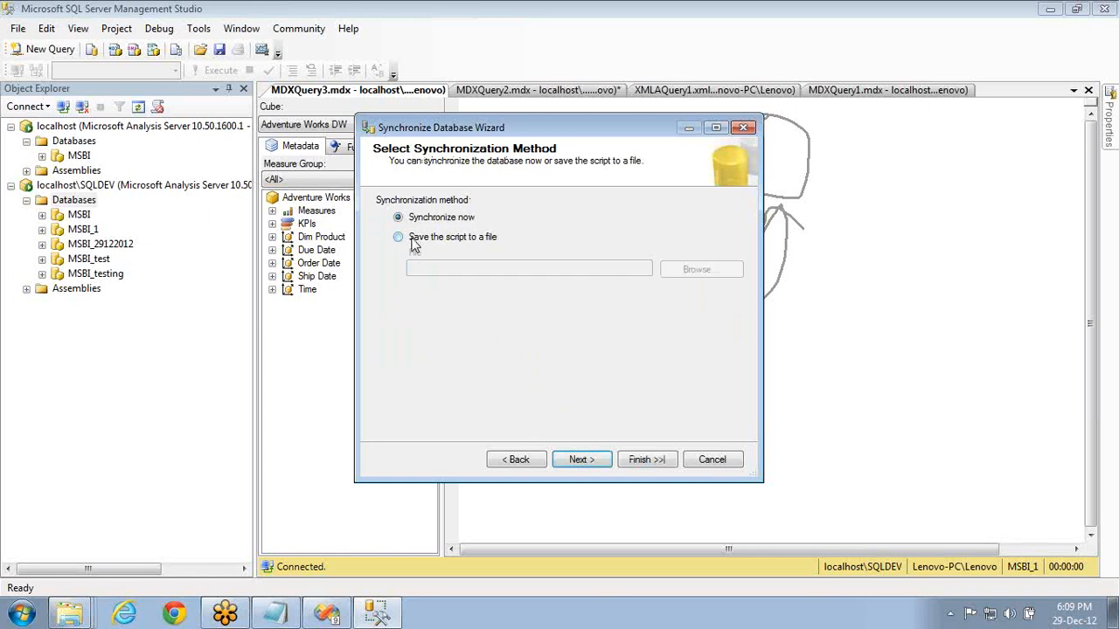
{"action": "left_click", "coordinate": [591, 462]}
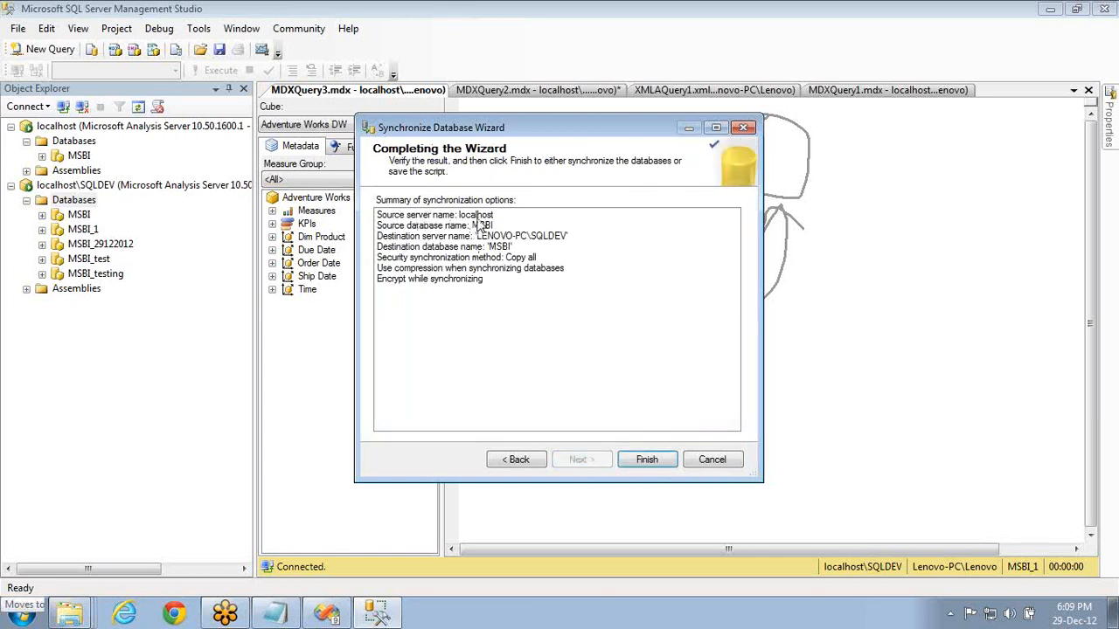
- Review the source and destination names in the summary, run the database synchronization, and close its progress window
{"action": "left_click", "coordinate": [486, 229]}
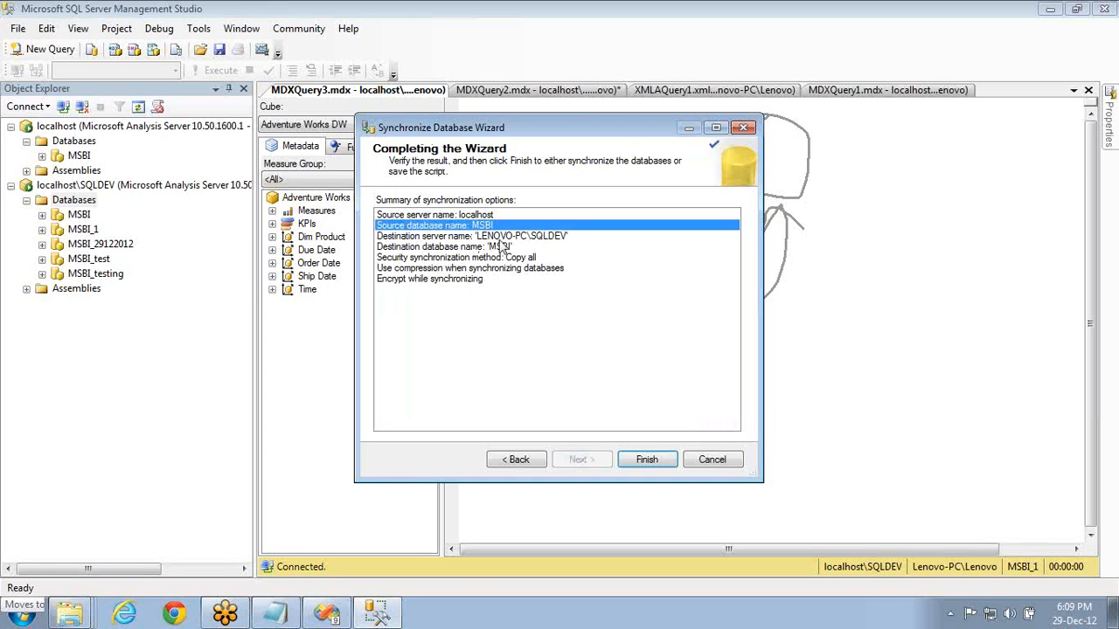
{"action": "left_click", "coordinate": [512, 237]}
{"action": "left_click", "coordinate": [506, 248]}
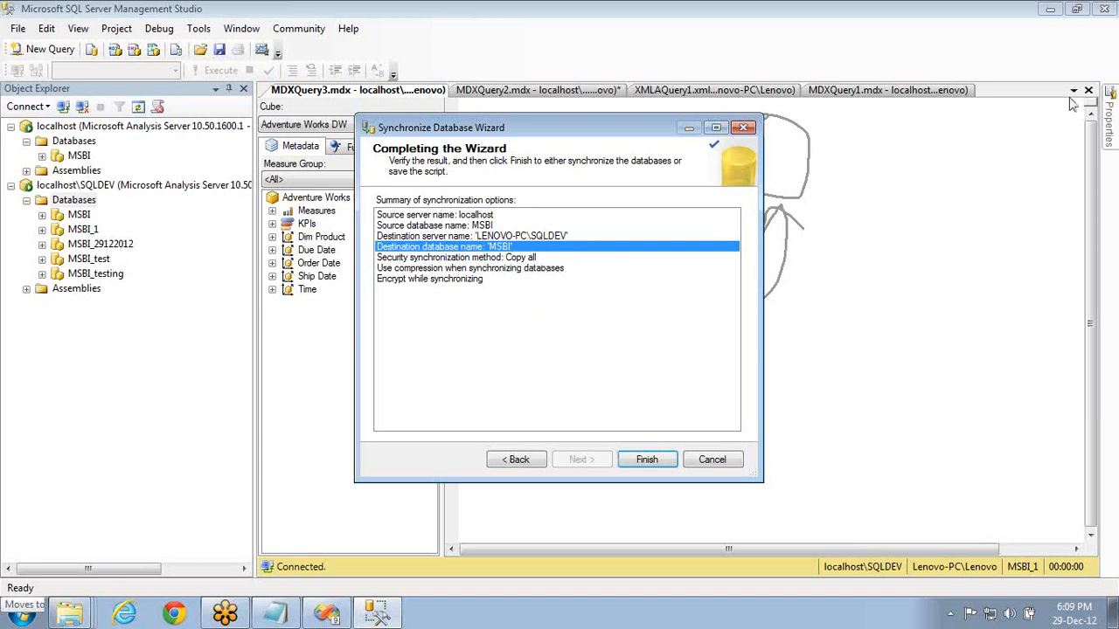
{"action": "left_click", "coordinate": [1104, 42]}
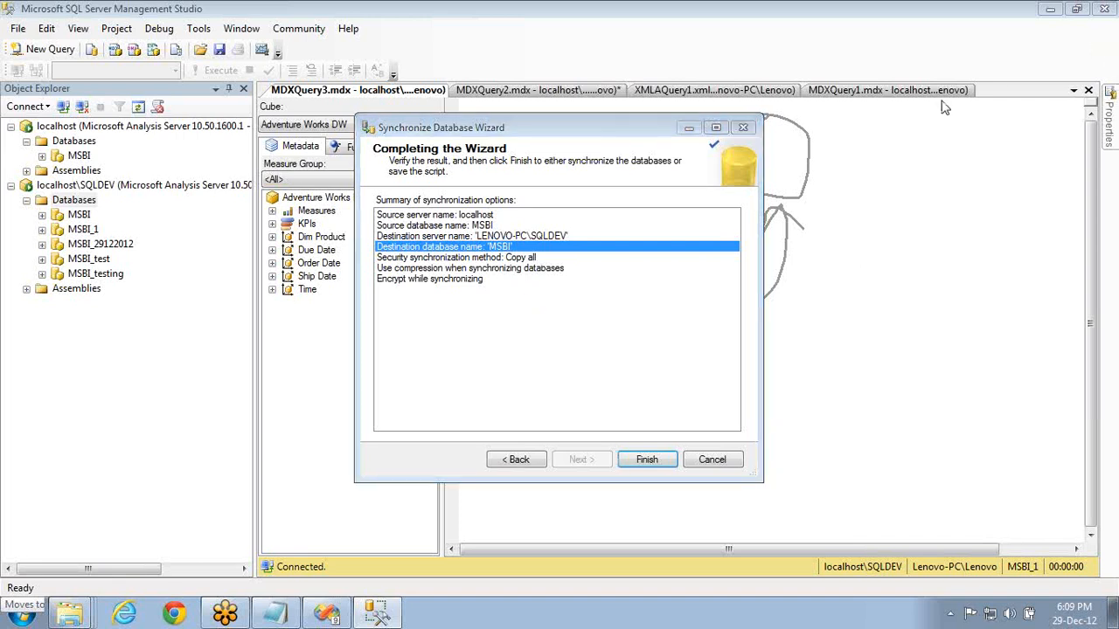
{"action": "left_click", "coordinate": [645, 460]}
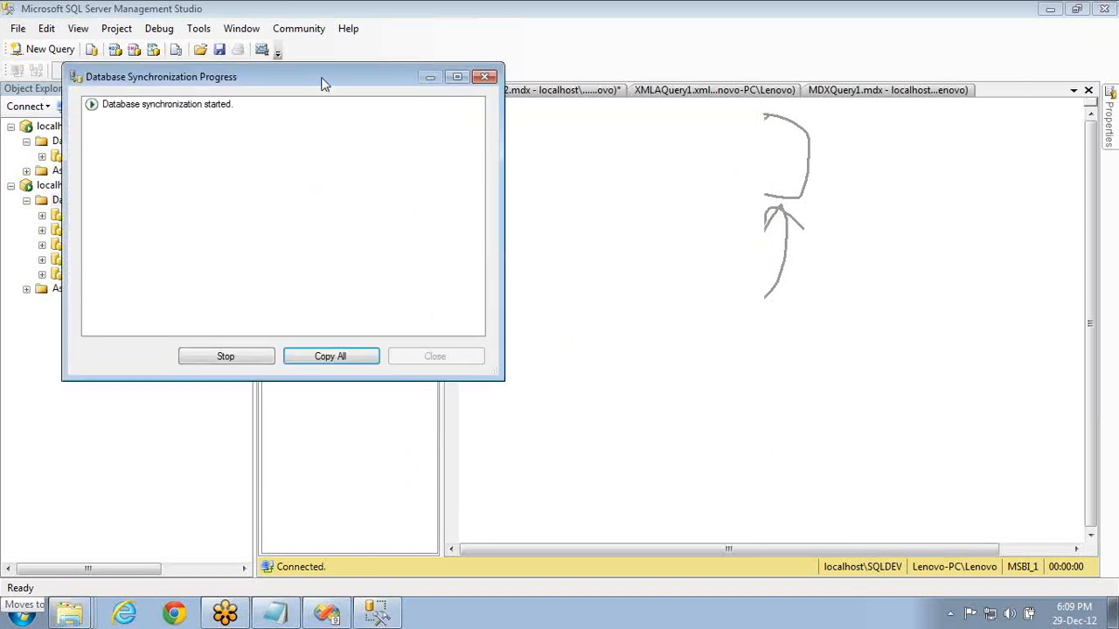
{"action": "left_click_drag", "start_coordinate": [324, 83], "coordinate": [555, 164]}
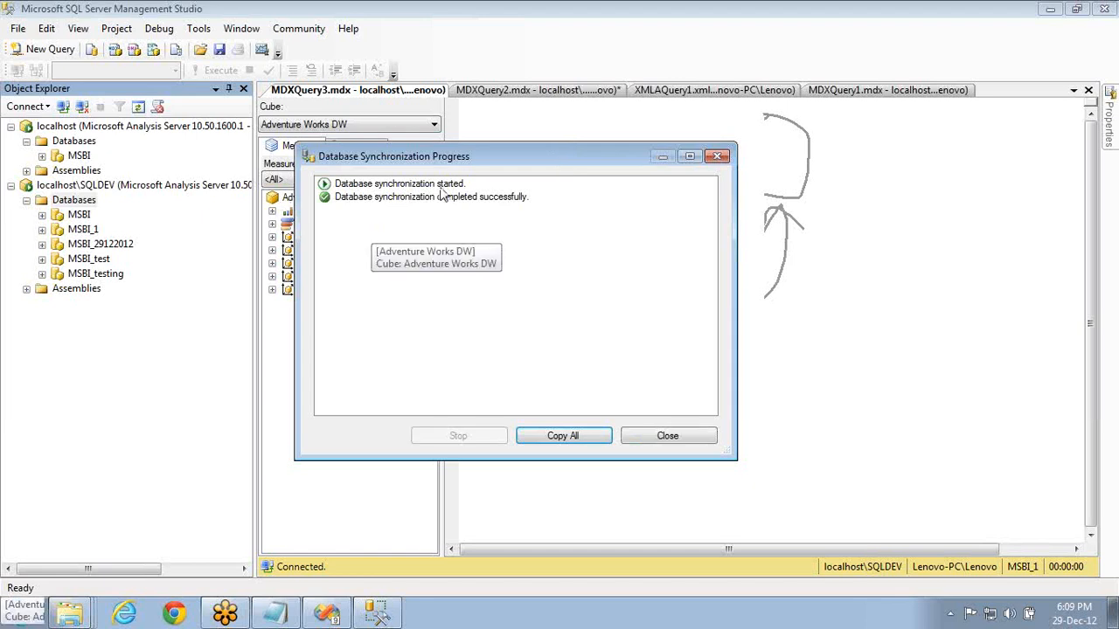
{"action": "left_click", "coordinate": [686, 444]}
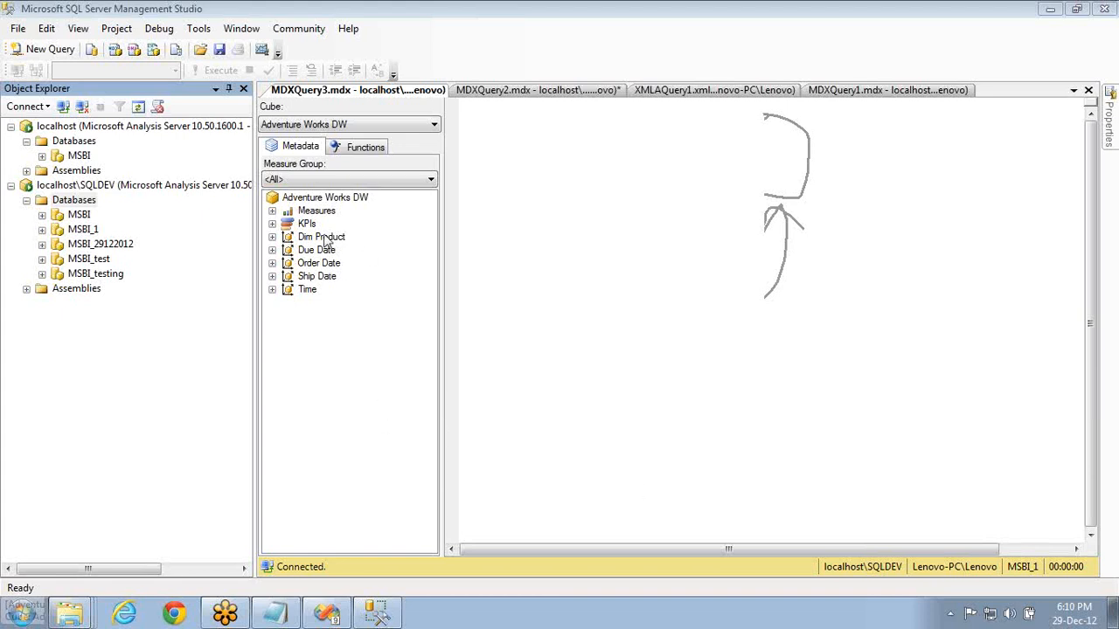
- Compare the MSBI database under localhost\SQLDEV with the source MSBI database under localhost
{"action": "left_click", "coordinate": [88, 216]}
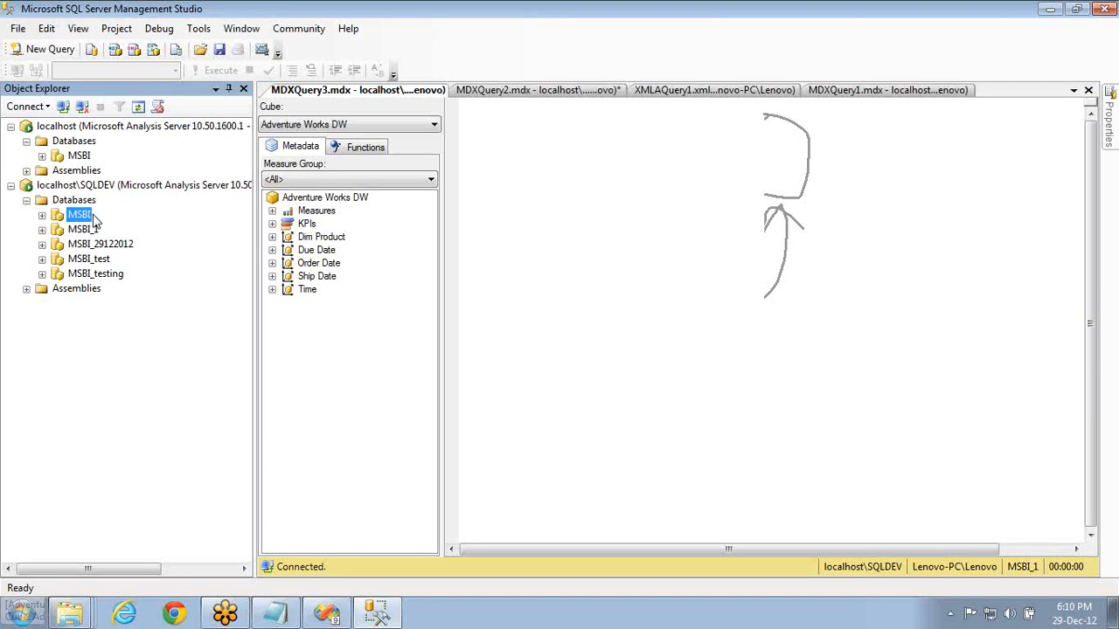
{"action": "left_click", "coordinate": [84, 157]}
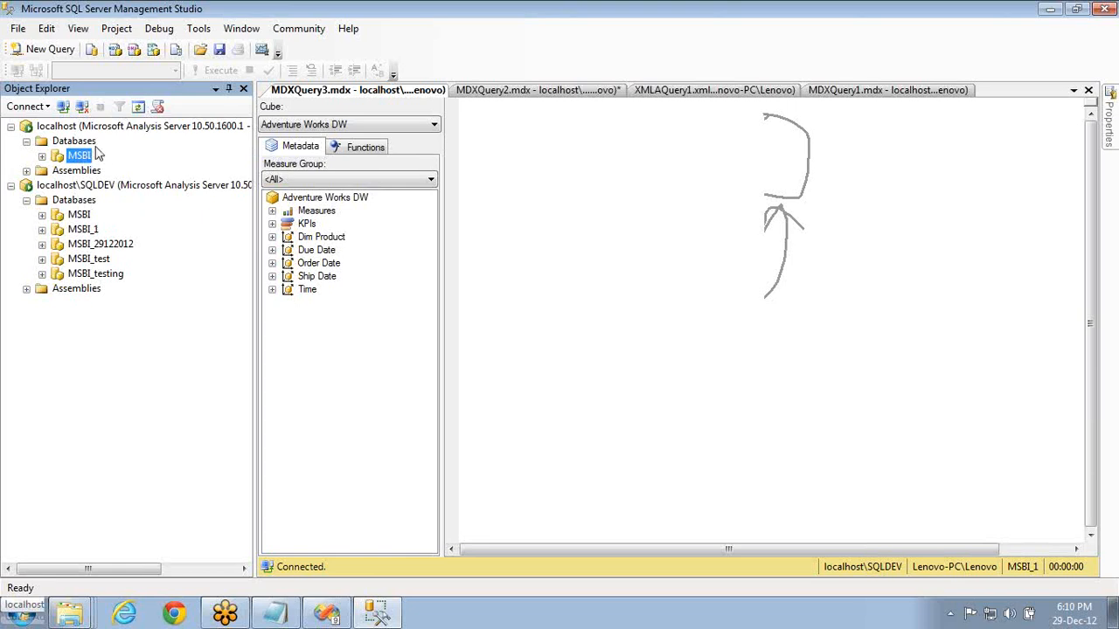
{"action": "left_click", "coordinate": [81, 216]}
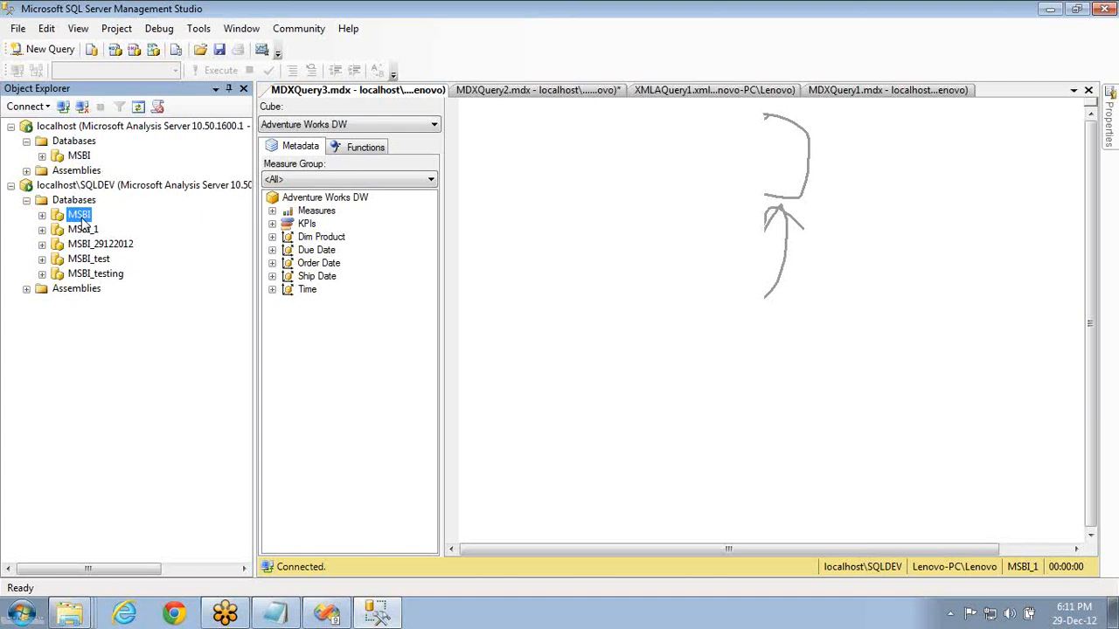
- Try to start another database synchronization on localhost\SQLDEV, and retry it once
{"action": "right_click", "coordinate": [81, 216]}
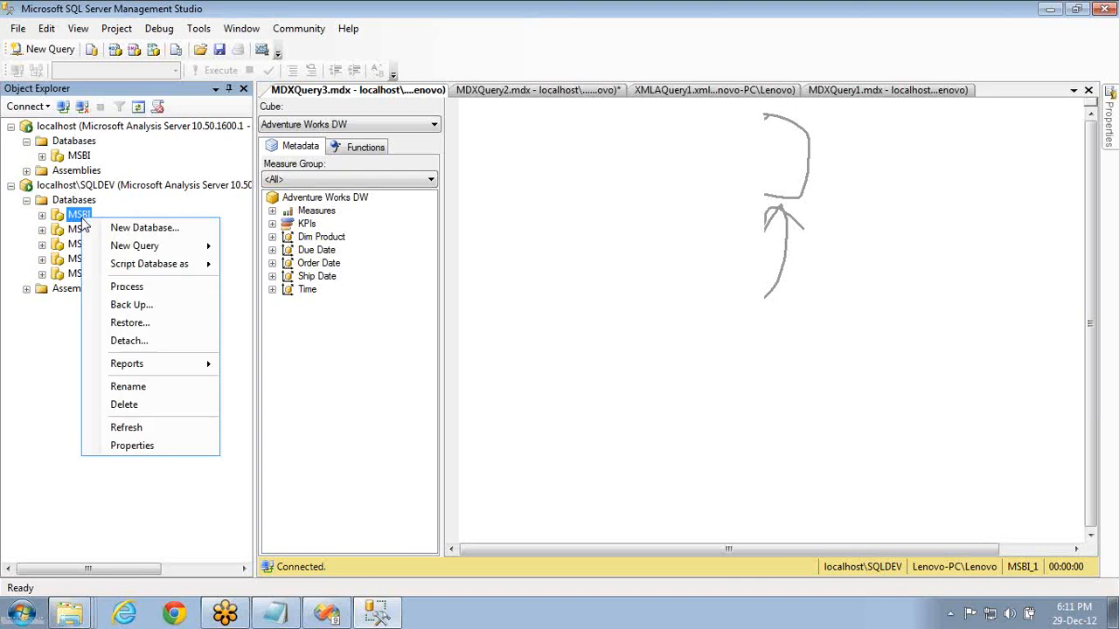
{"action": "right_click", "coordinate": [73, 201]}
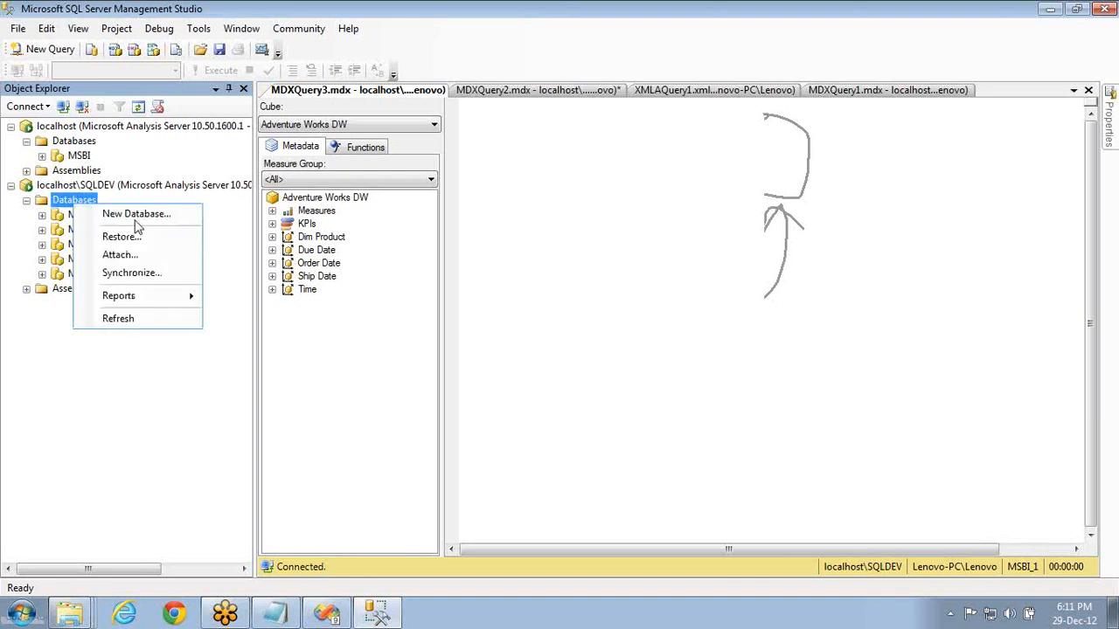
{"action": "left_click", "coordinate": [144, 273]}
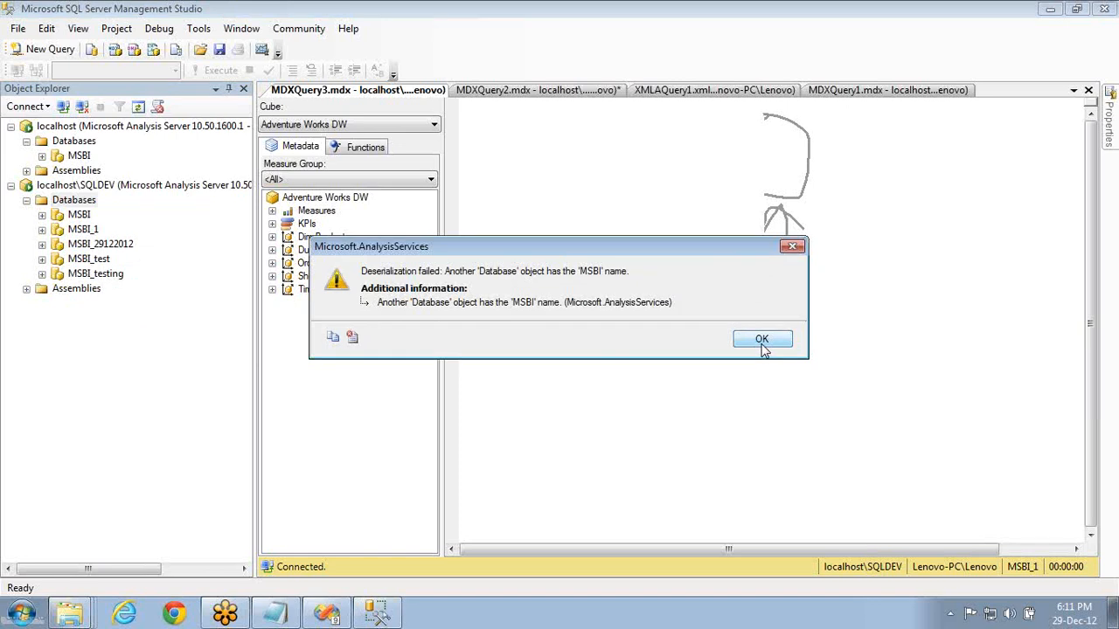
{"action": "left_click", "coordinate": [761, 341]}
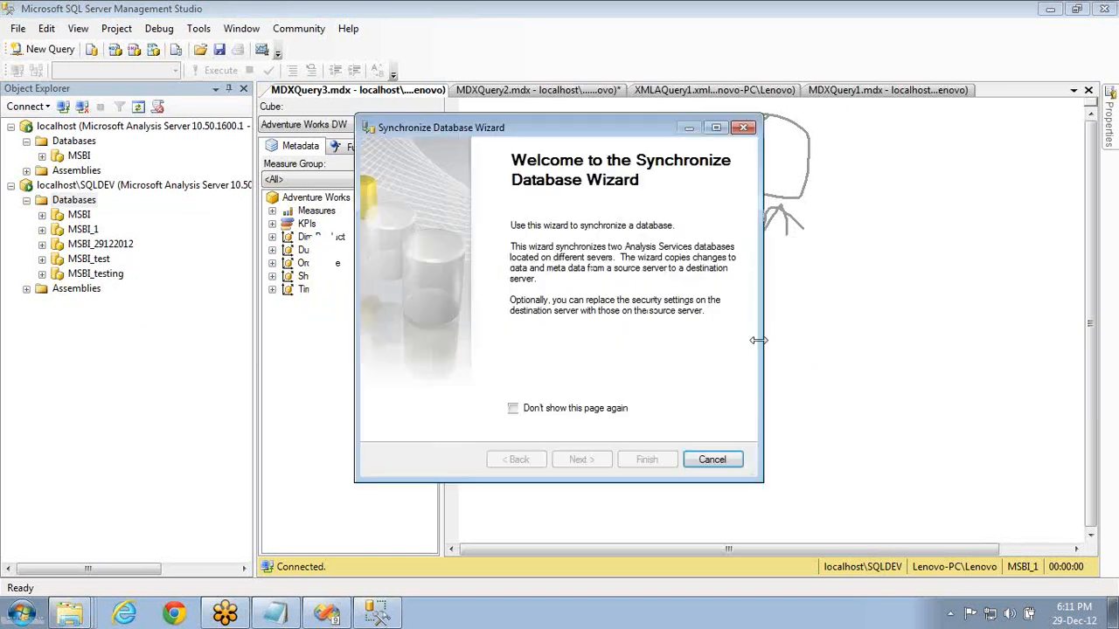
{"action": "left_click", "coordinate": [709, 459]}
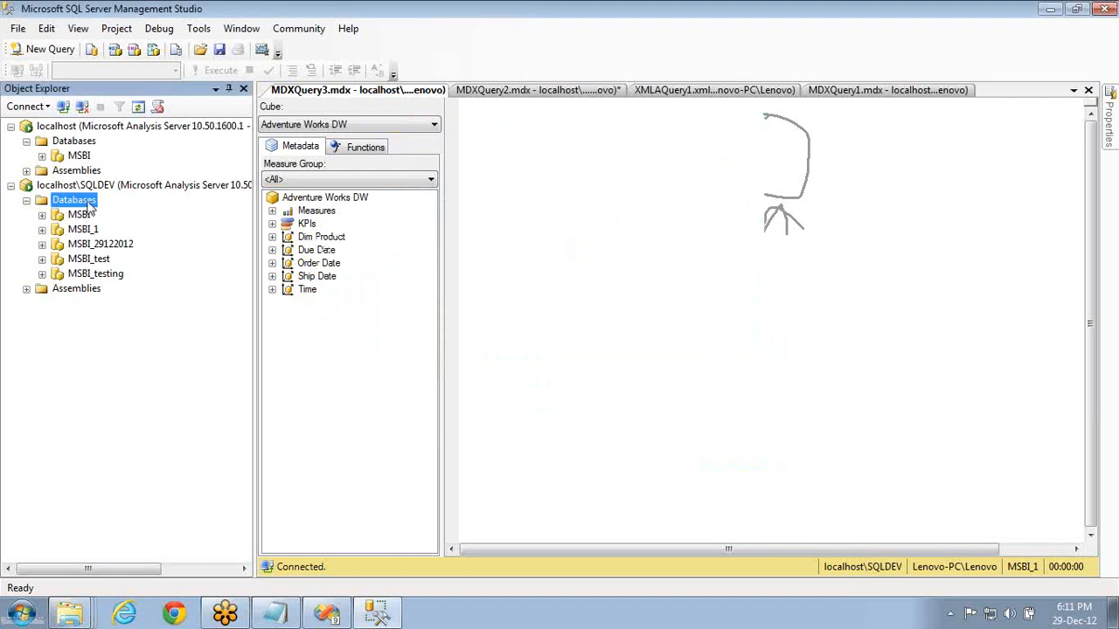
{"action": "right_click", "coordinate": [87, 206]}
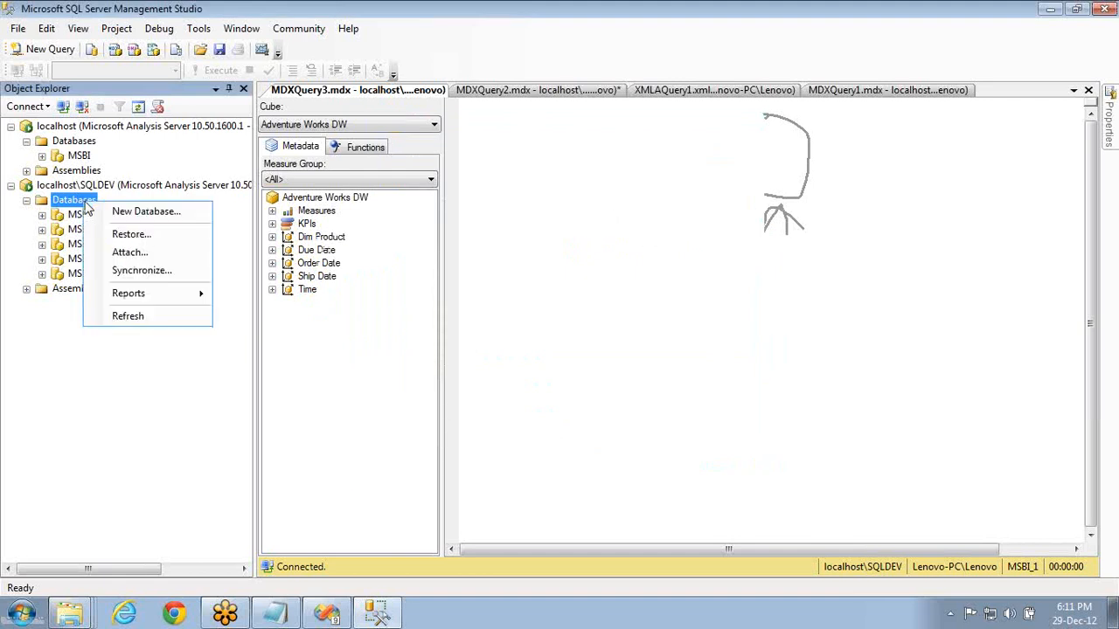
{"action": "left_click", "coordinate": [175, 272]}
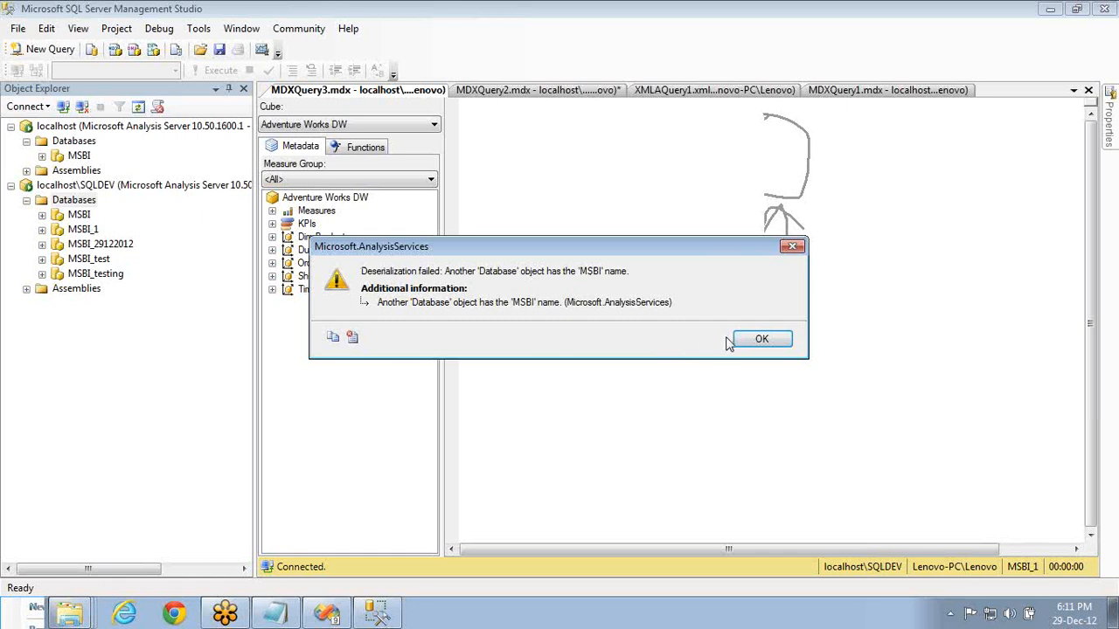
{"action": "left_click", "coordinate": [757, 339]}
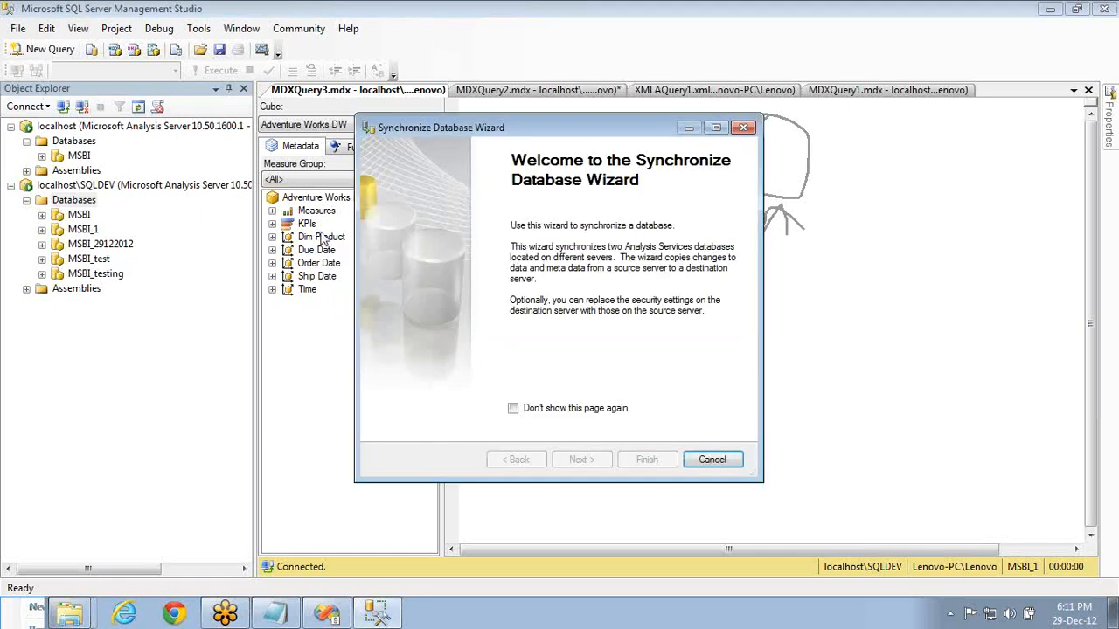
{"action": "left_click", "coordinate": [714, 460]}
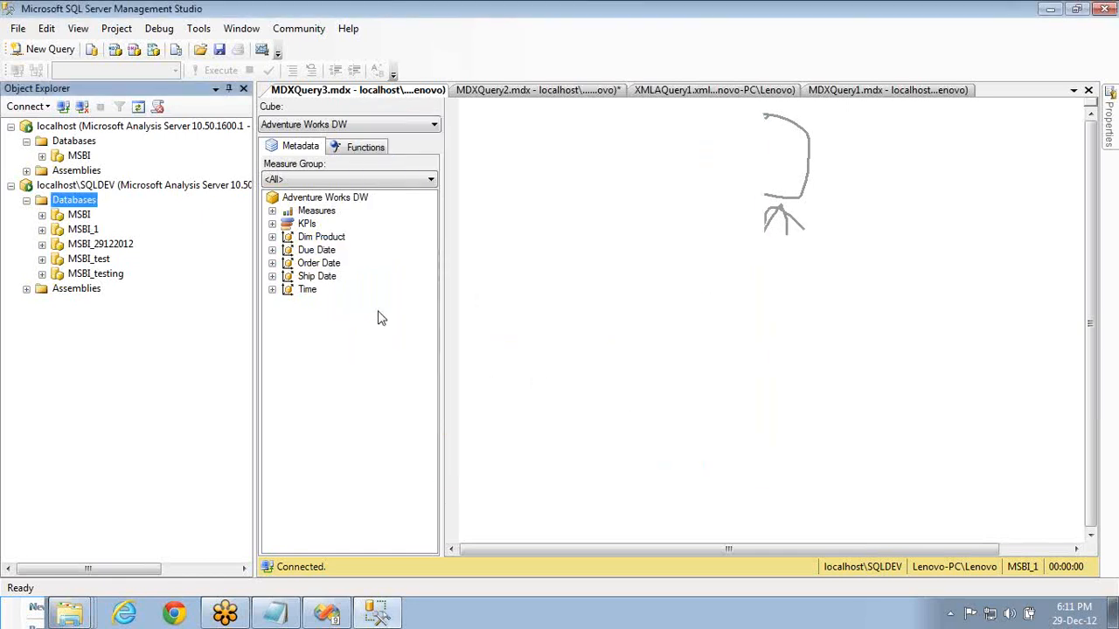
- Refresh the database list of localhost\SQLDEV
{"action": "left_click", "coordinate": [91, 231]}
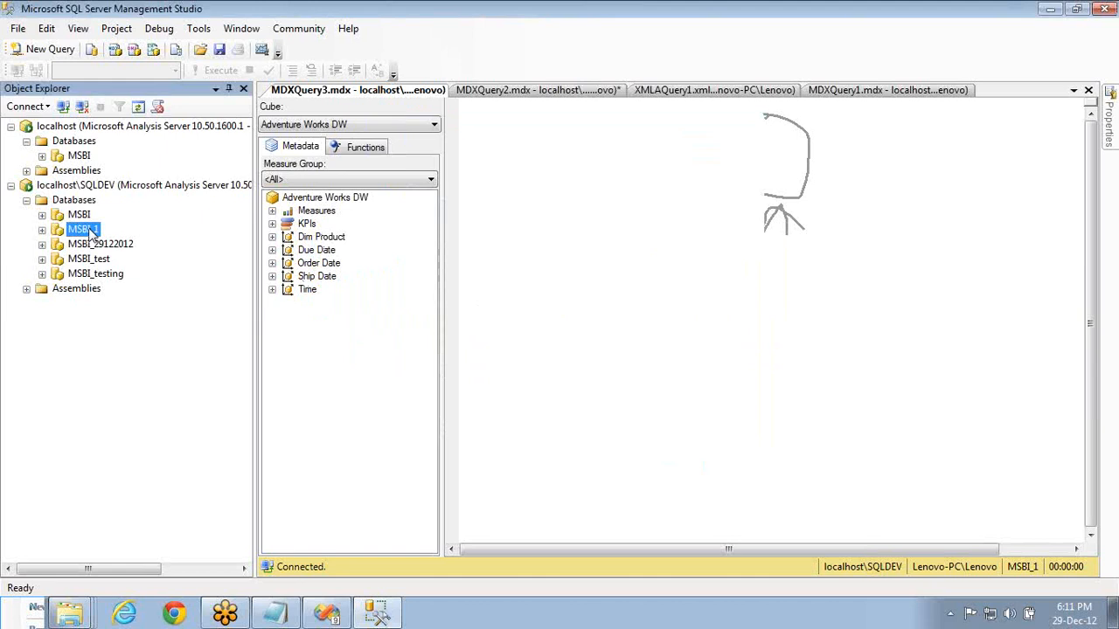
{"action": "left_click", "coordinate": [80, 203]}
{"action": "left_click", "coordinate": [144, 110]}
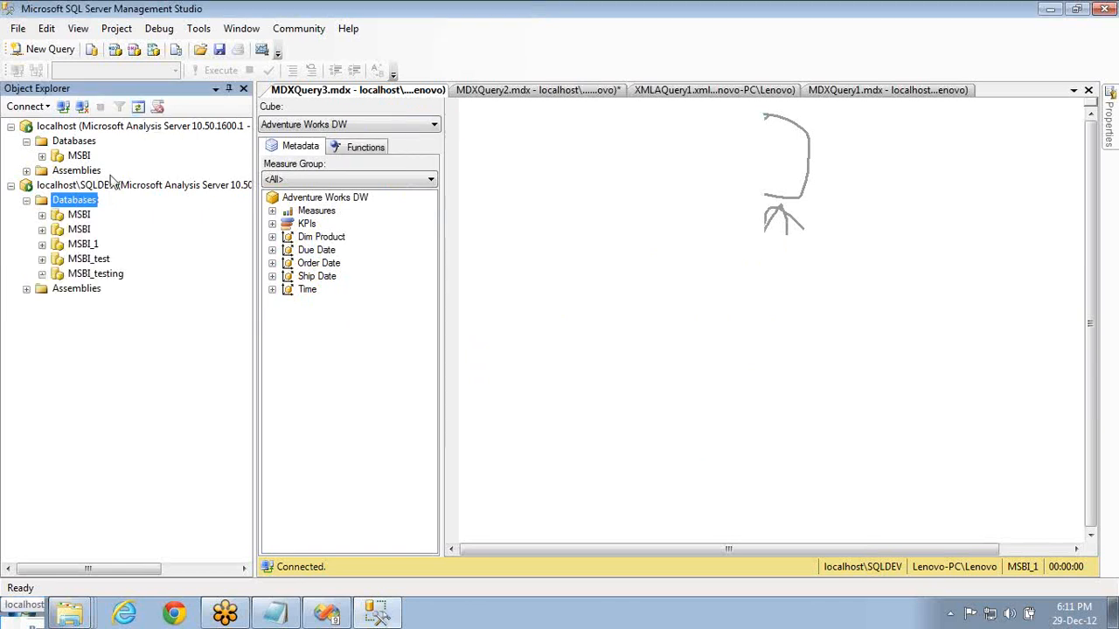
- Examine the MSBI entries in the refreshed database list of localhost\SQLDEV
{"action": "left_click", "coordinate": [81, 217]}
{"action": "left_click", "coordinate": [80, 216]}
{"action": "key", "text": "Down"}
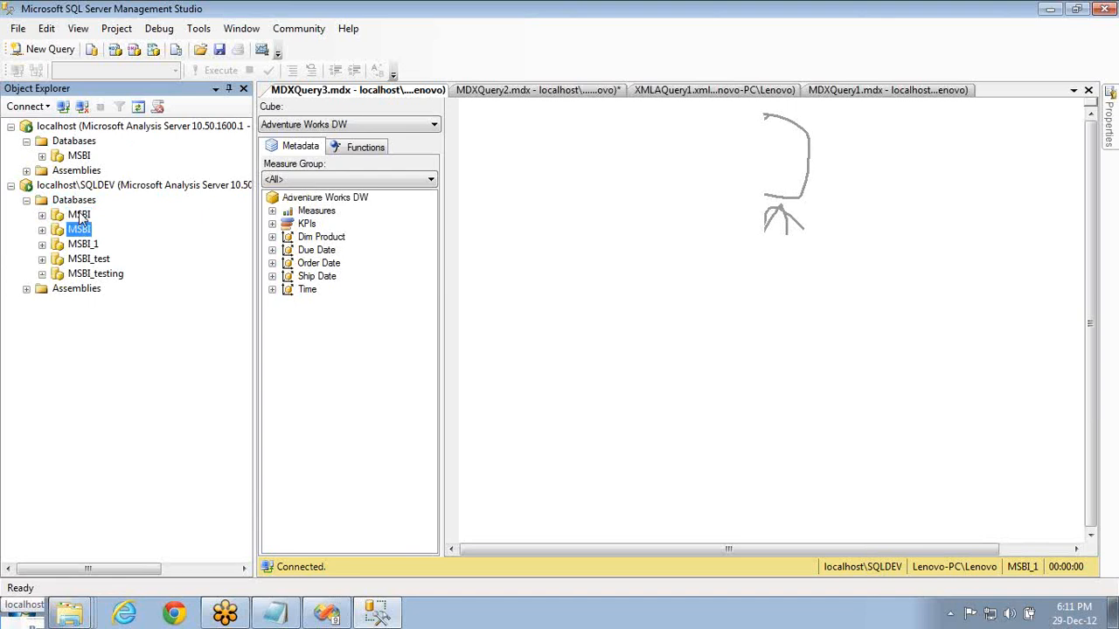
{"action": "left_click", "coordinate": [84, 217]}
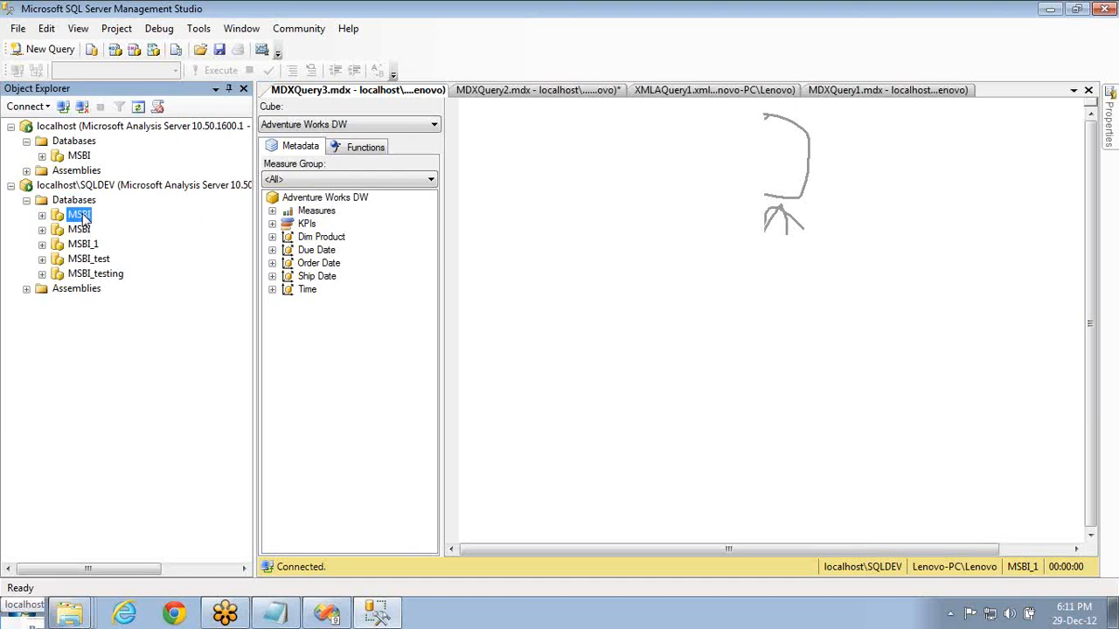
- Show and widen the Properties pane to inspect the two MSBI entries under localhost\SQLDEV
{"action": "key", "text": "F4"}
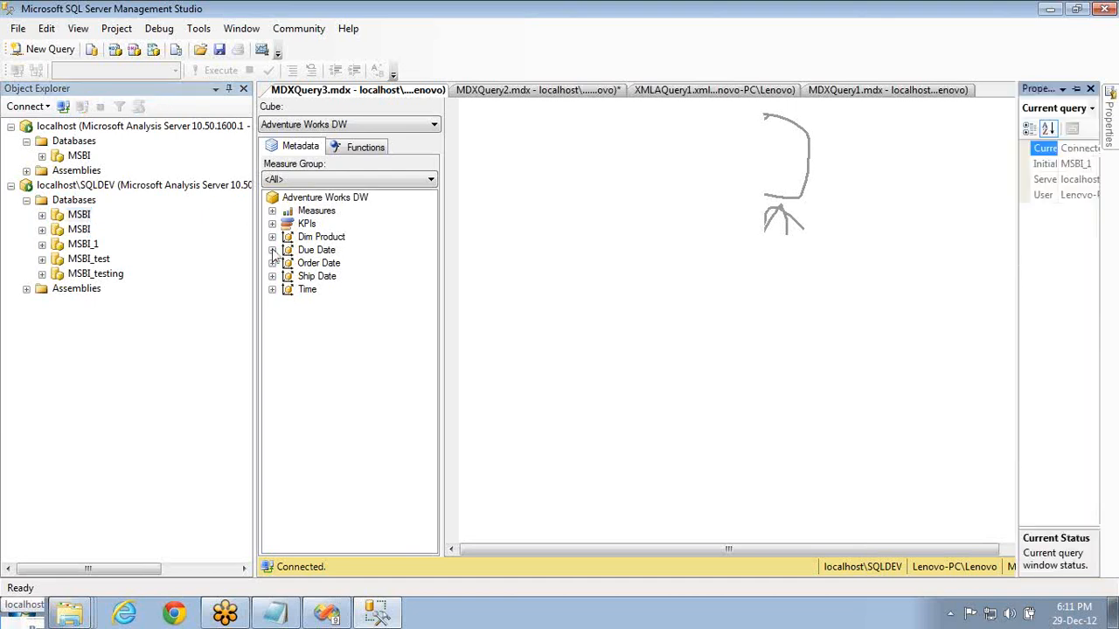
{"action": "left_click", "coordinate": [884, 39]}
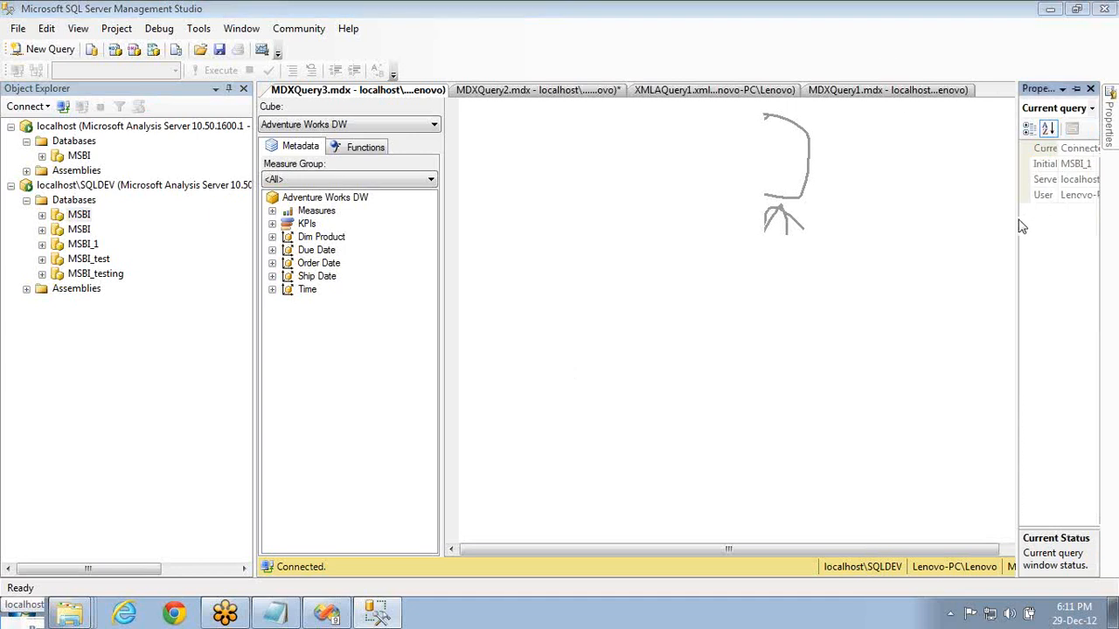
{"action": "left_click_drag", "start_coordinate": [1015, 220], "coordinate": [917, 244]}
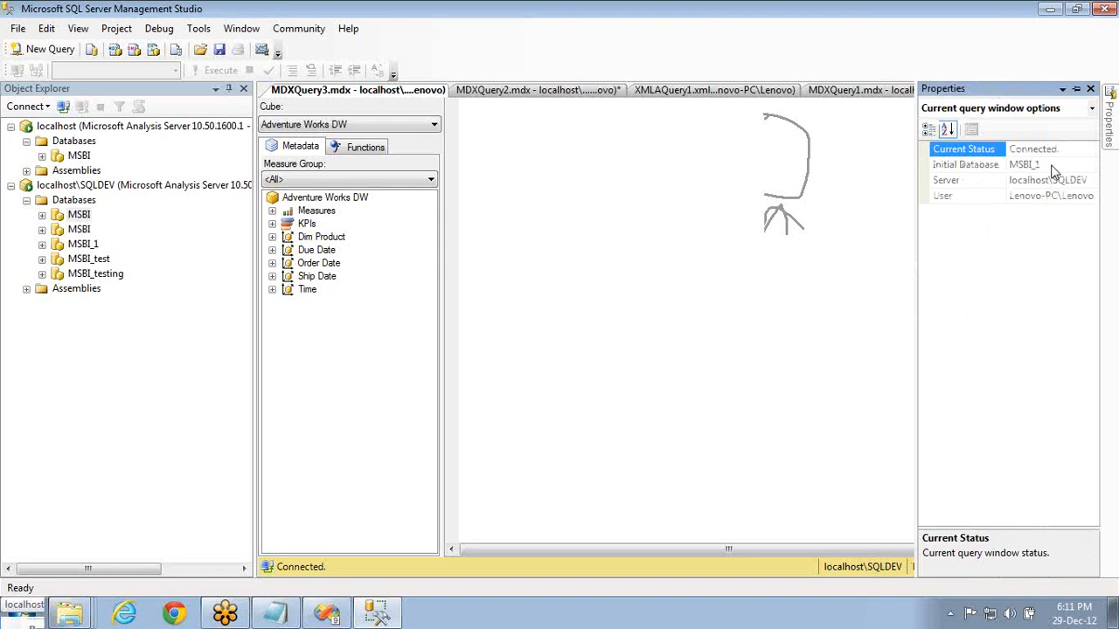
{"action": "left_click", "coordinate": [79, 229]}
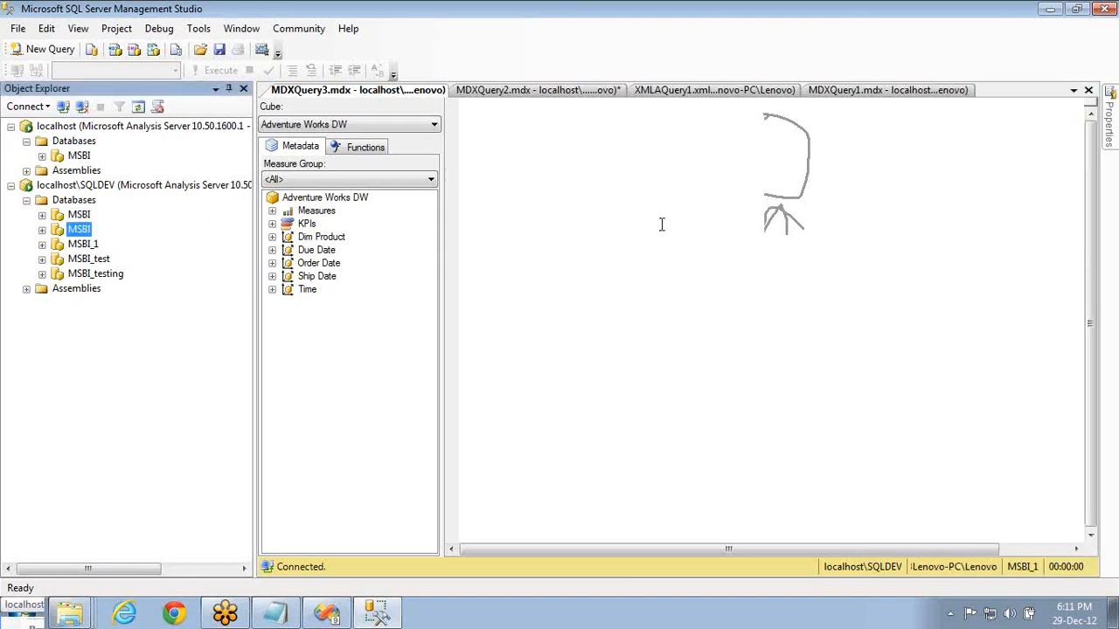
{"action": "key", "text": "F4"}
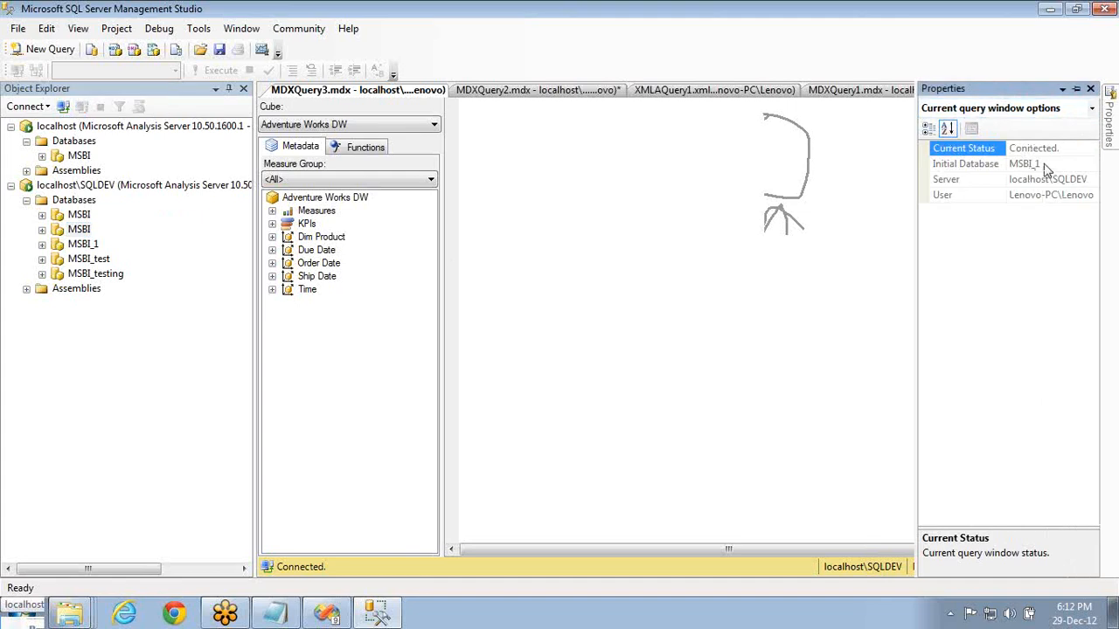
- Try to open the database properties of the first MSBI entry under localhost\SQLDEV
{"action": "right_click", "coordinate": [84, 232]}
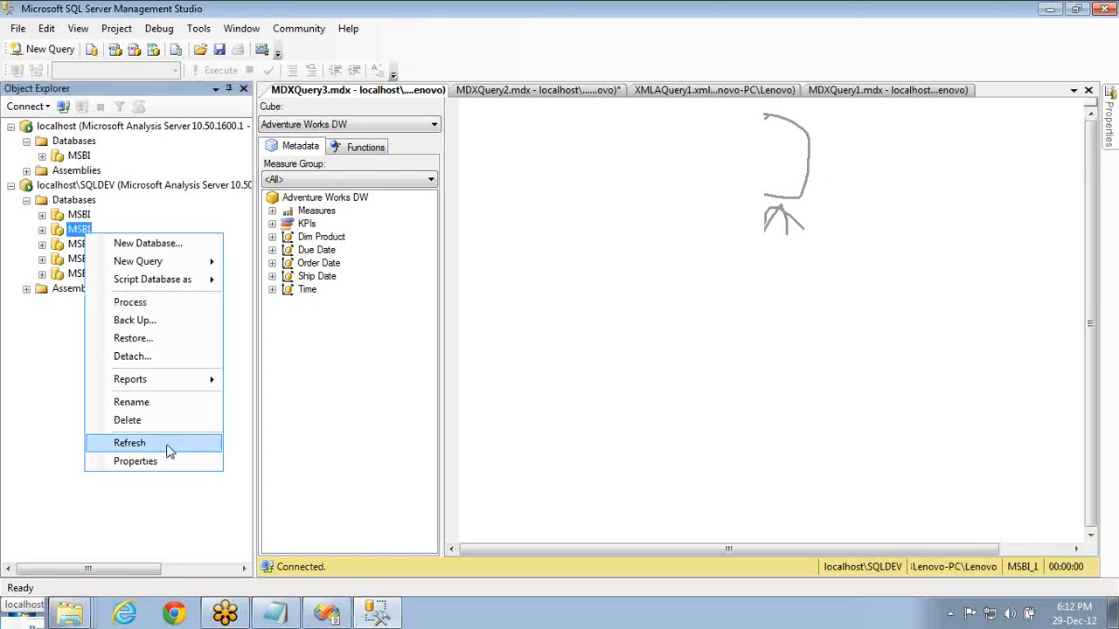
{"action": "left_click", "coordinate": [210, 221]}
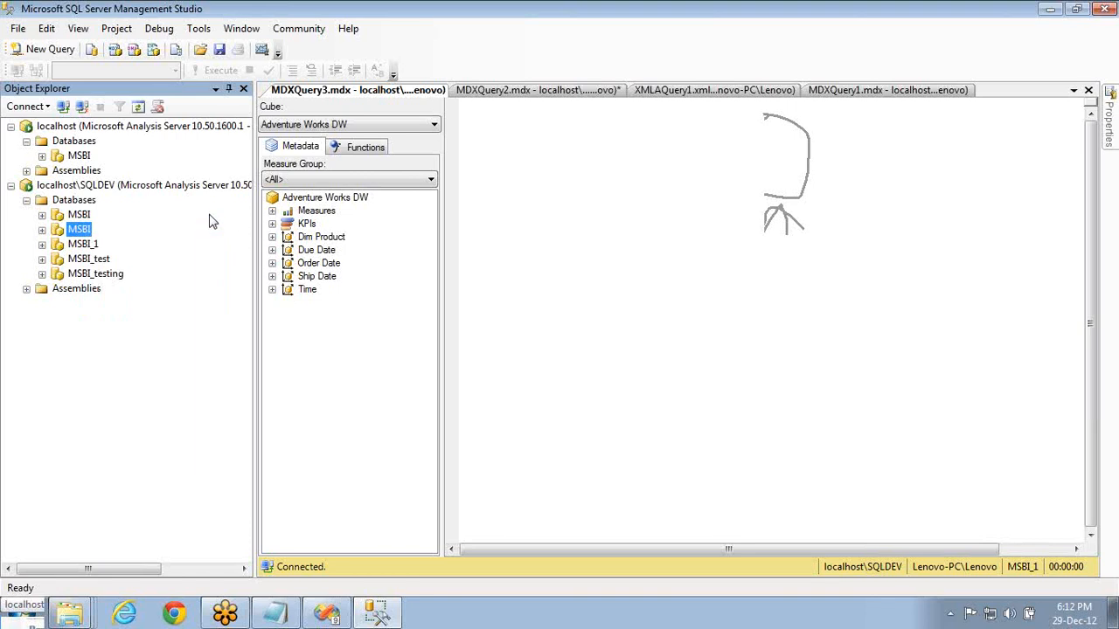
{"action": "key", "text": "Up"}
{"action": "key", "text": "Down"}
{"action": "key", "text": "Down"}
{"action": "left_click", "coordinate": [75, 214]}
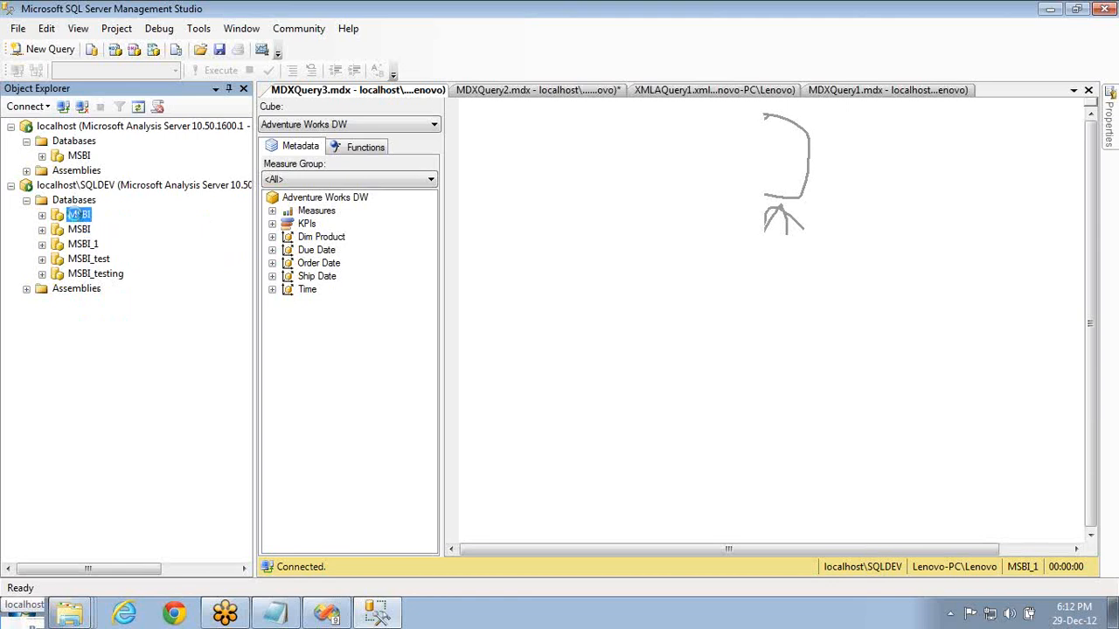
{"action": "key", "text": "Return"}
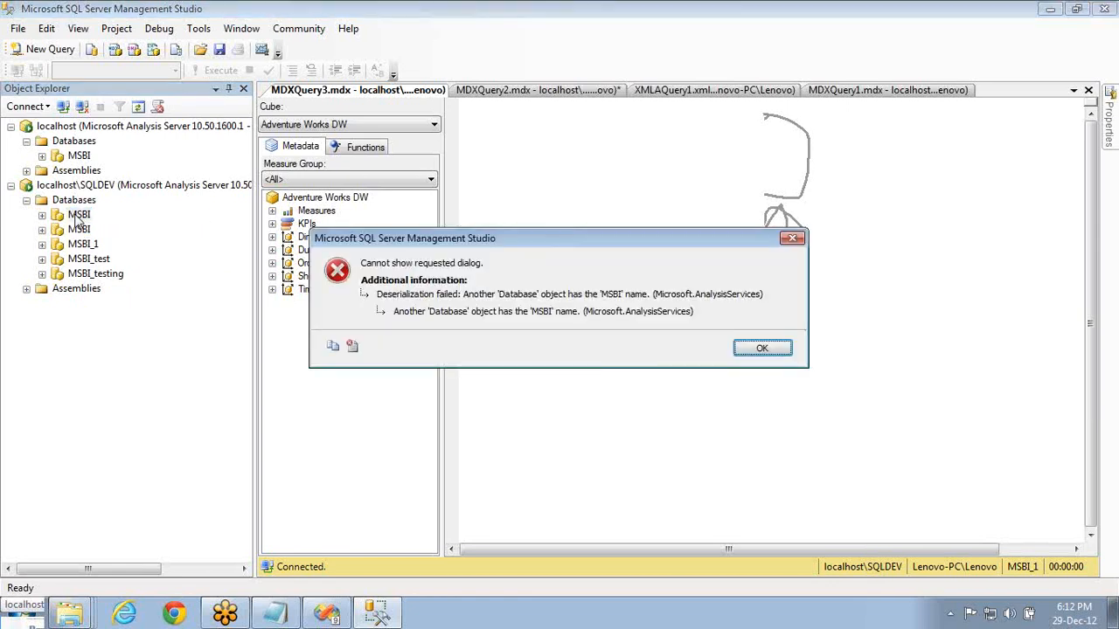
{"action": "key", "text": "Return"}
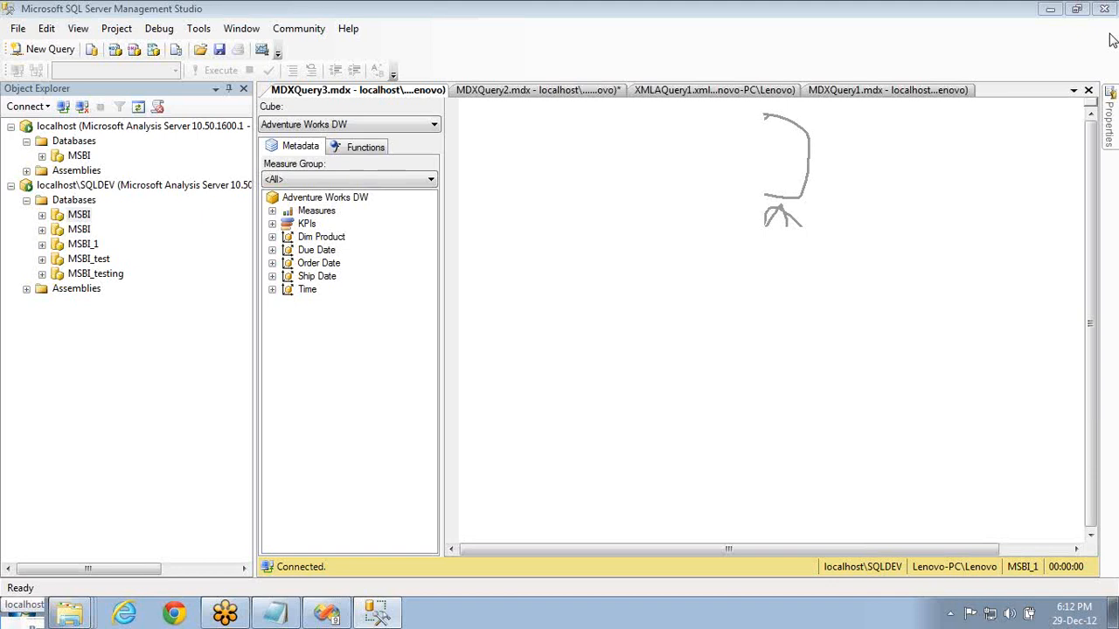
- Check the list of deployment methods in Notepad and return to Management Studio
{"action": "left_click", "coordinate": [79, 156]}
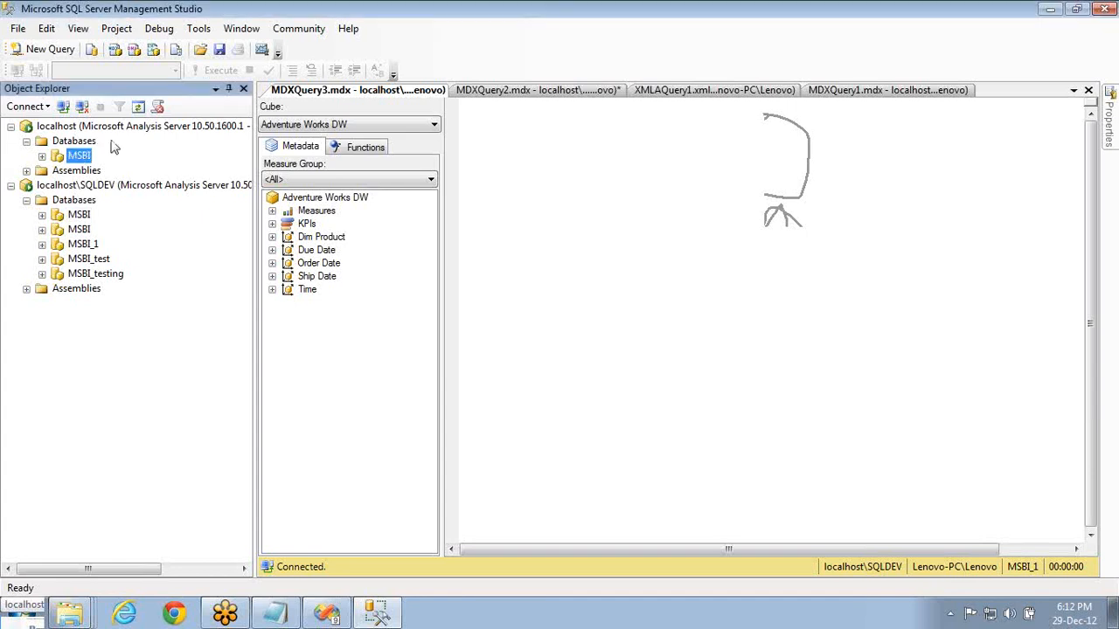
{"action": "left_click", "coordinate": [75, 244]}
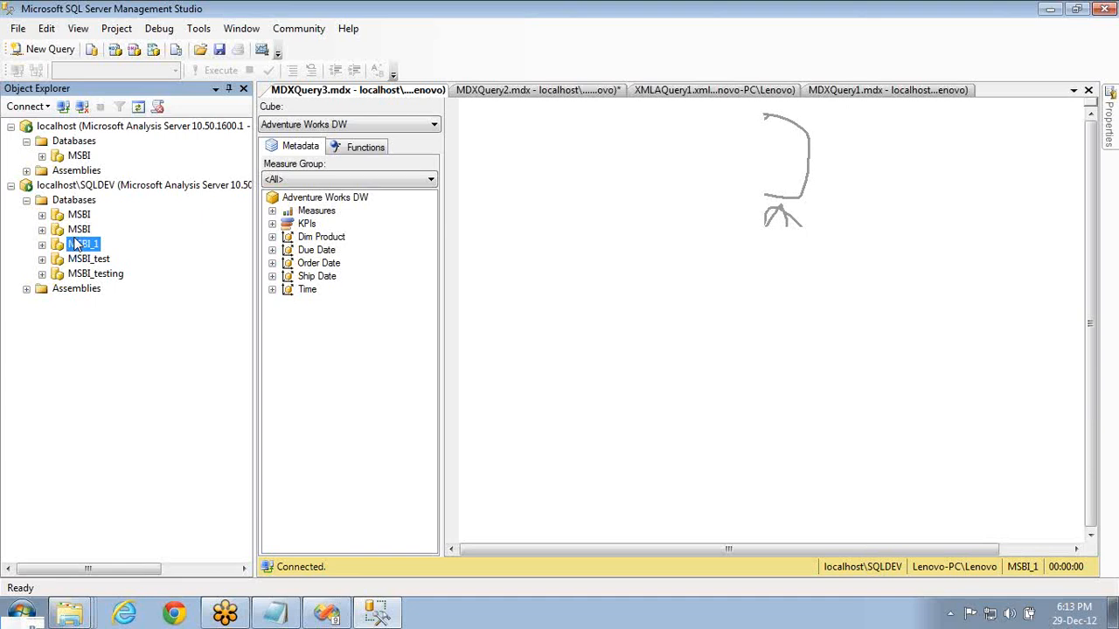
{"action": "left_click", "coordinate": [275, 616]}
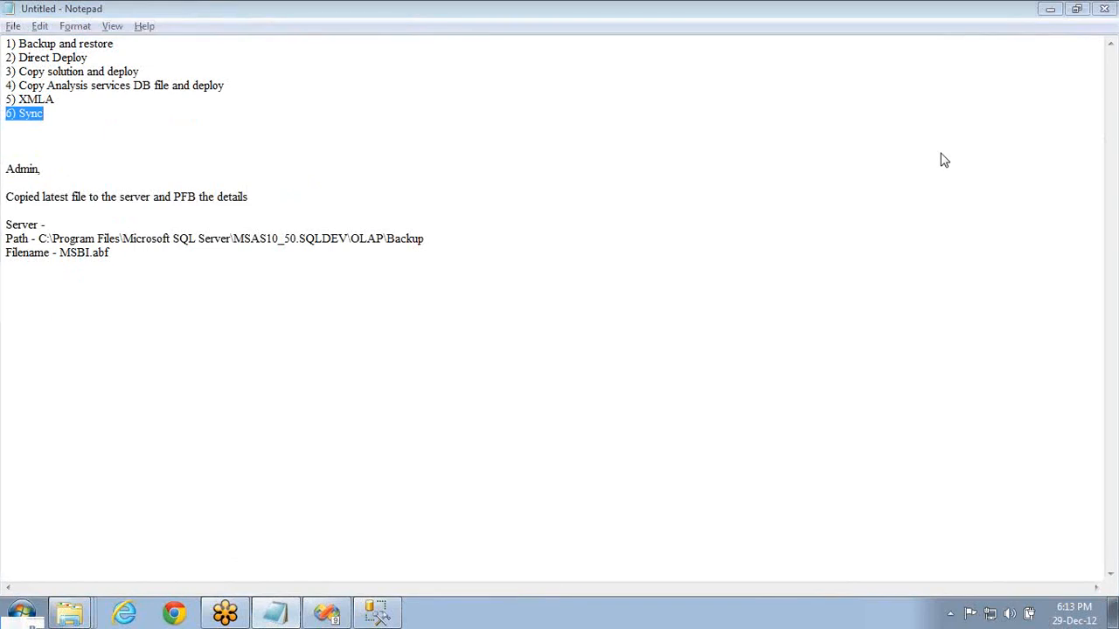
{"action": "key", "text": "alt+Tab"}
- Try to open the database properties of the second MSBI entry under localhost\SQLDEV
{"action": "left_click", "coordinate": [73, 219]}
{"action": "key", "text": "Down"}
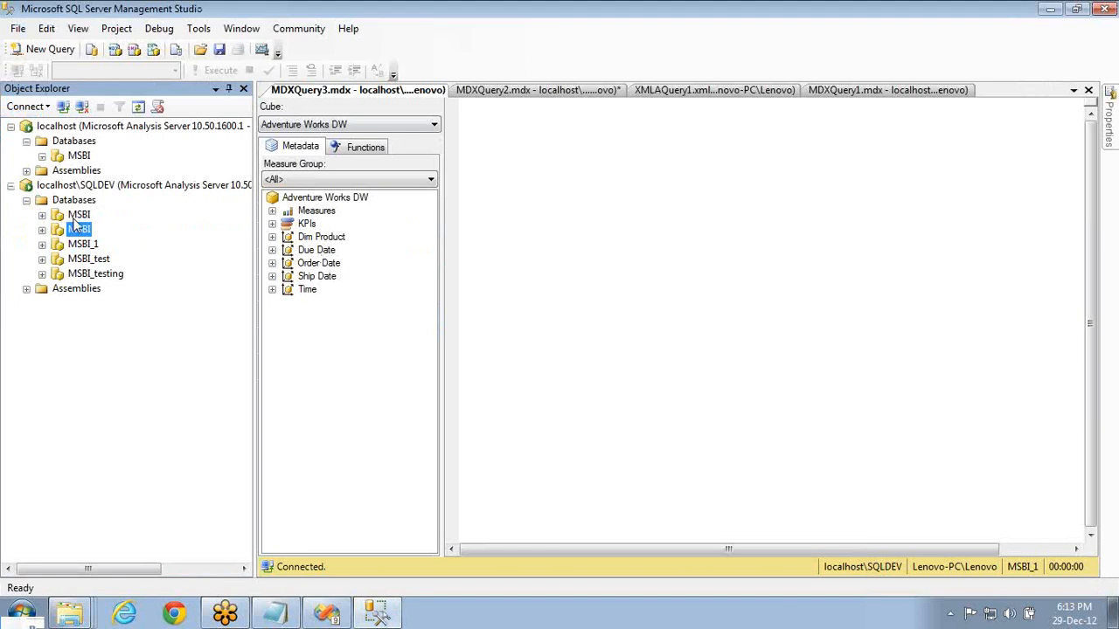
{"action": "left_click", "coordinate": [85, 217]}
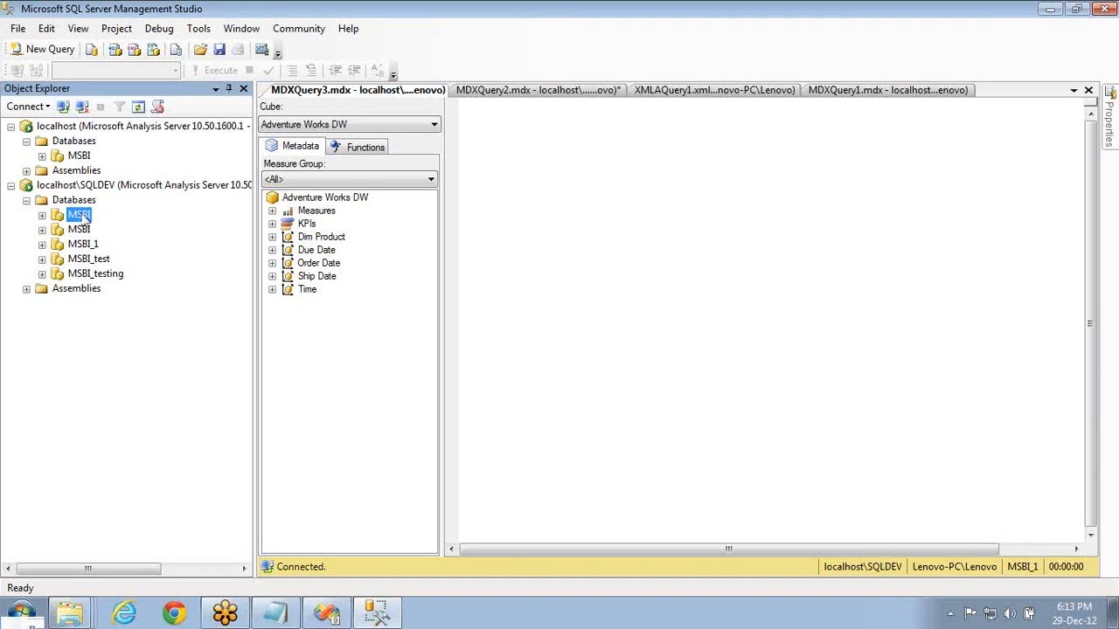
{"action": "left_click", "coordinate": [83, 216]}
{"action": "left_click", "coordinate": [83, 231]}
{"action": "right_click", "coordinate": [83, 230]}
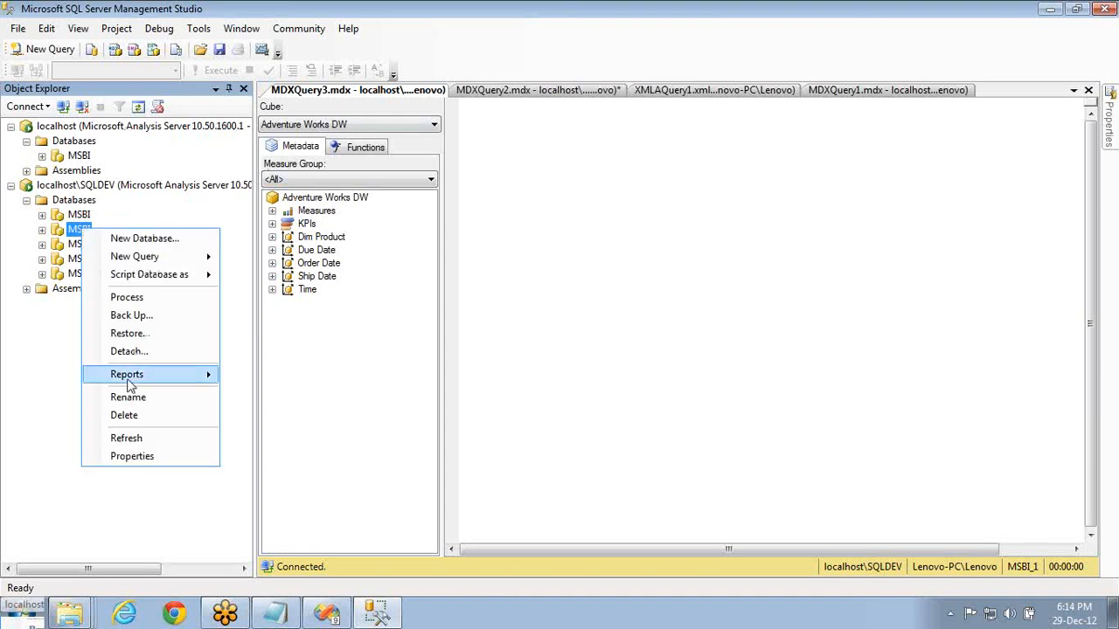
{"action": "left_click", "coordinate": [133, 456]}
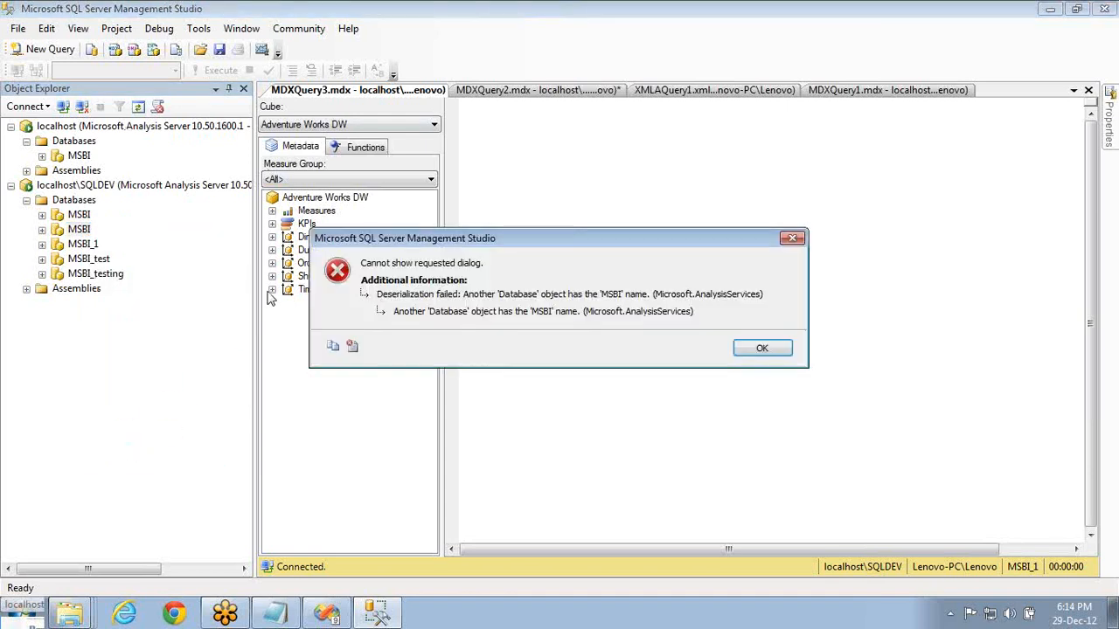
{"action": "left_click", "coordinate": [767, 352]}
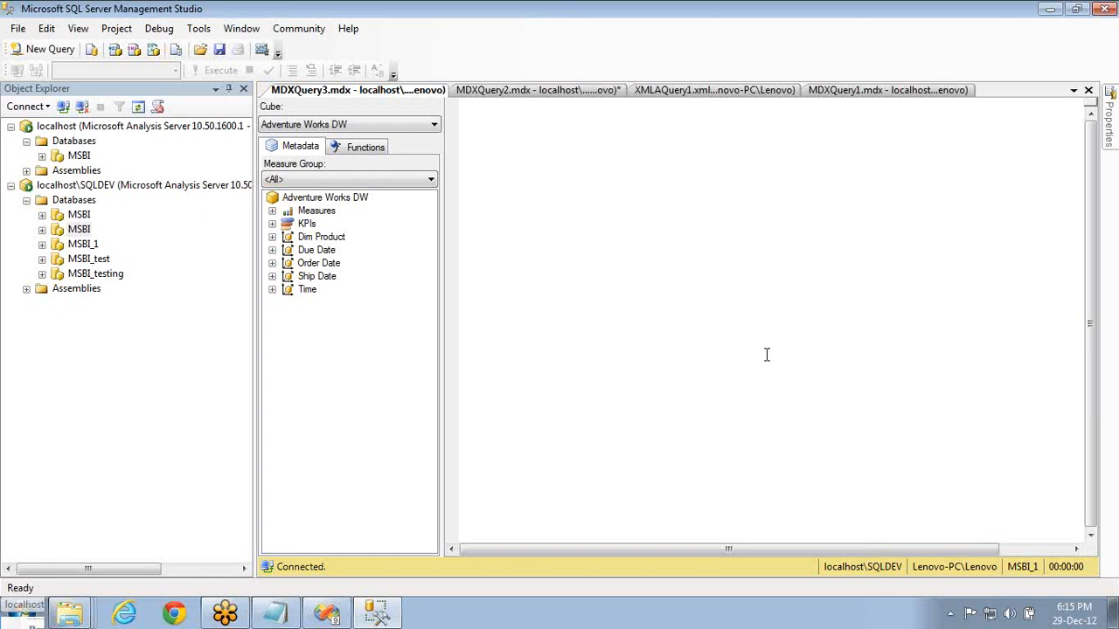
- Switch to Visual Studio and view the XML code of Adventure Works DW.dsv, checking its ID and Name elements
{"action": "left_click", "coordinate": [327, 612]}
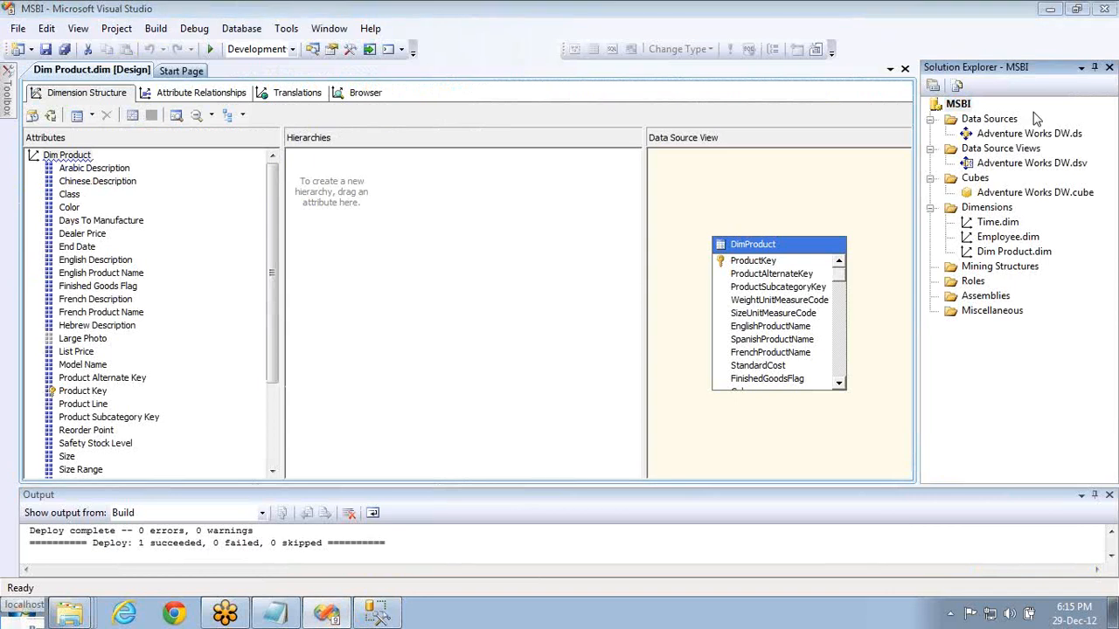
{"action": "right_click", "coordinate": [1002, 164]}
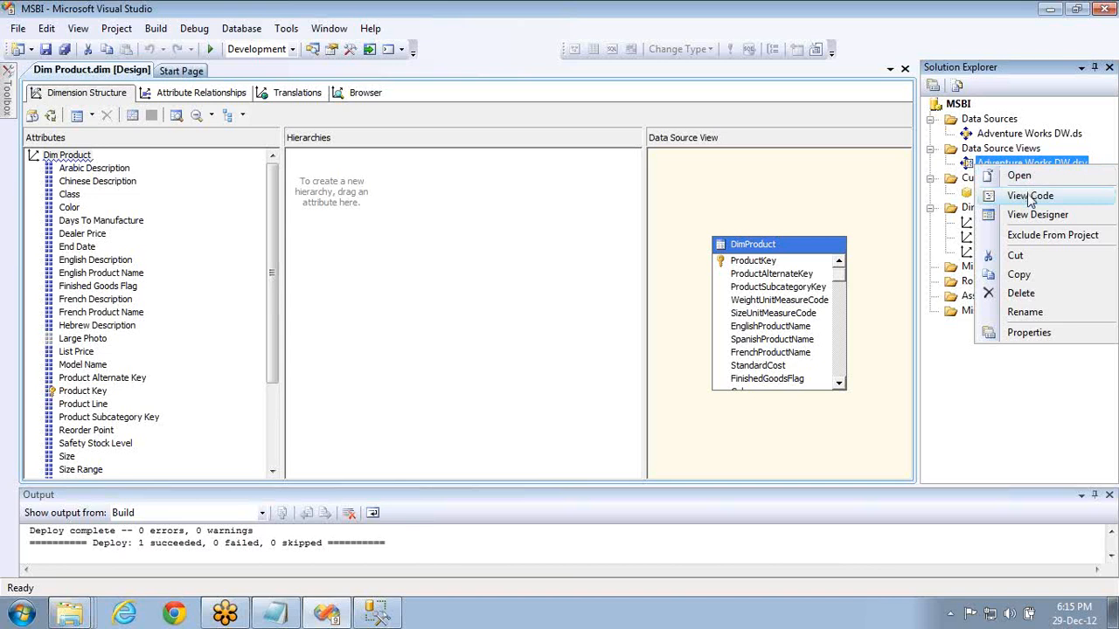
{"action": "left_click", "coordinate": [1029, 197]}
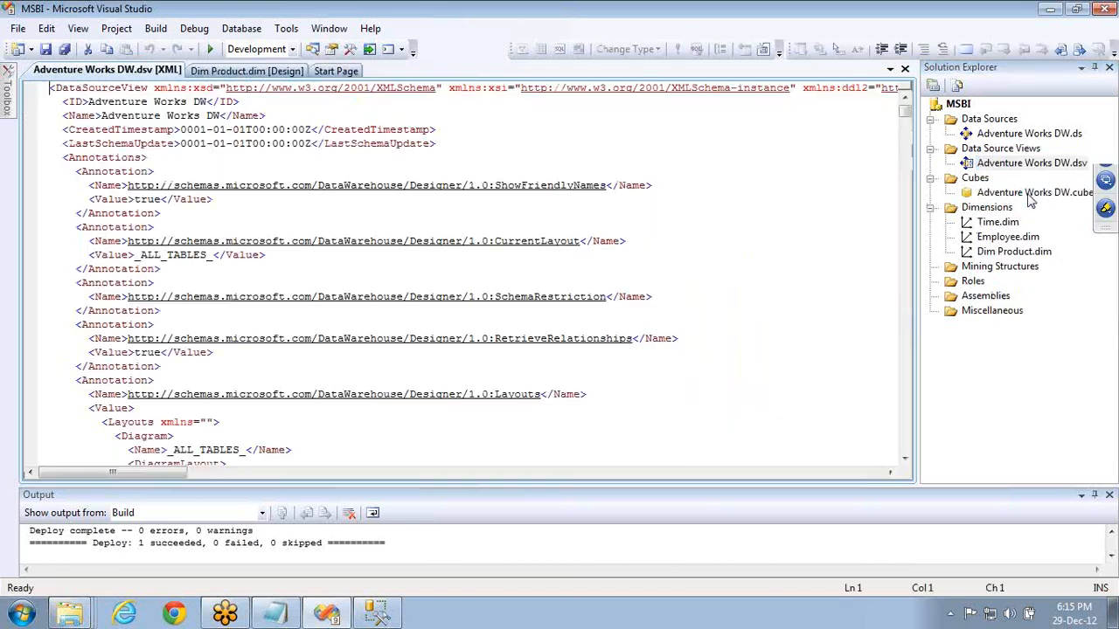
{"action": "double_click", "coordinate": [200, 101]}
{"action": "double_click", "coordinate": [203, 115]}
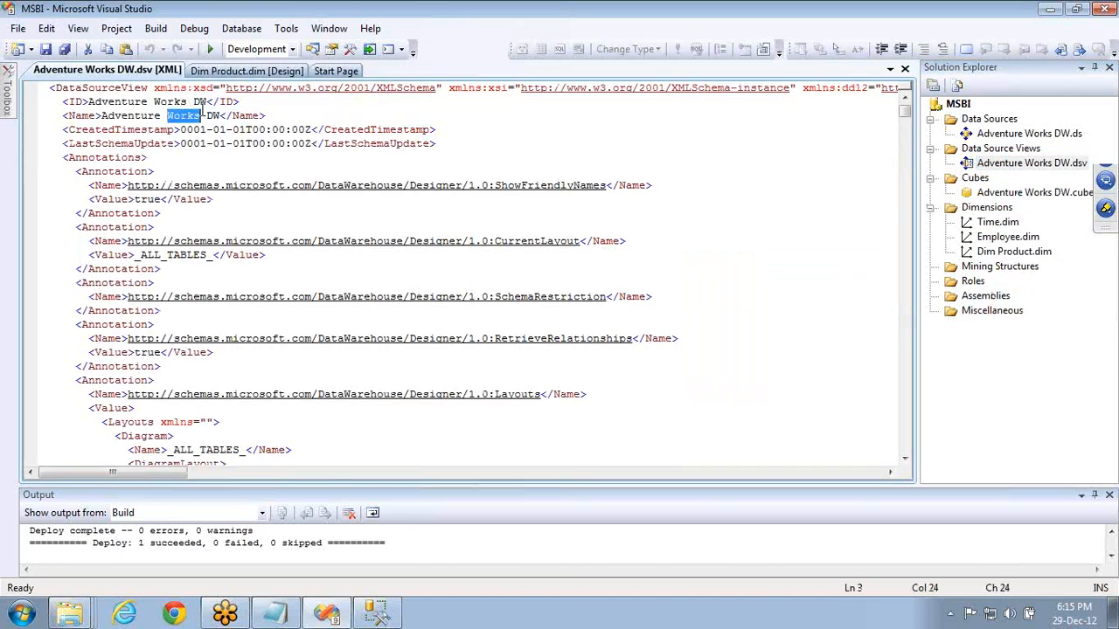
- Rename the data source view to Adventure Works.dsv along with its object name, and check the ID element in its code
{"action": "left_click", "coordinate": [1033, 166]}
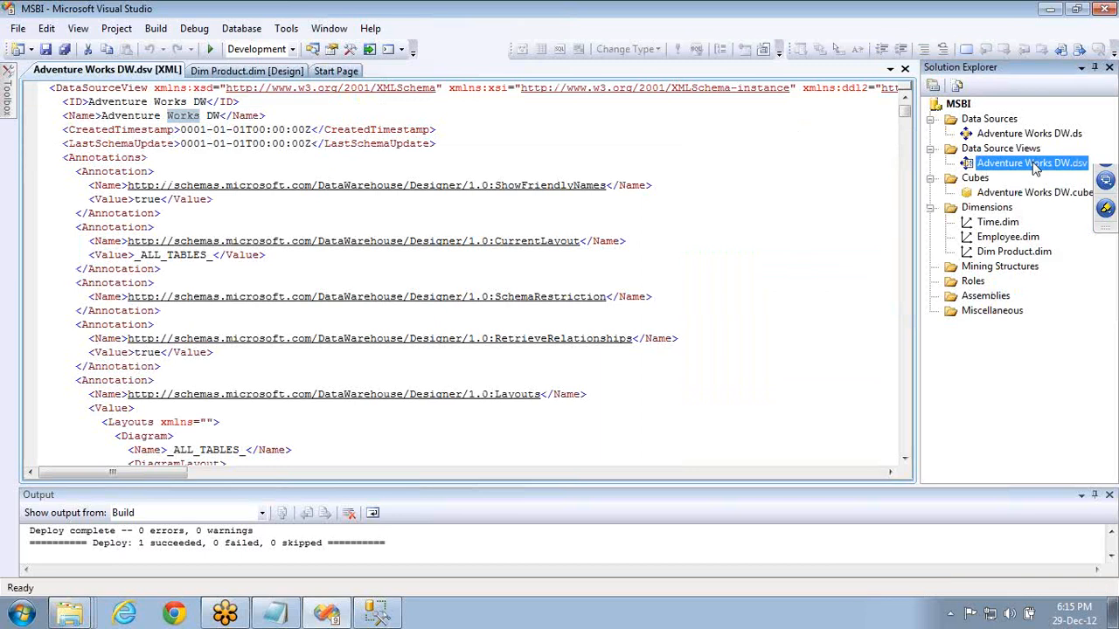
{"action": "left_click", "coordinate": [1033, 166]}
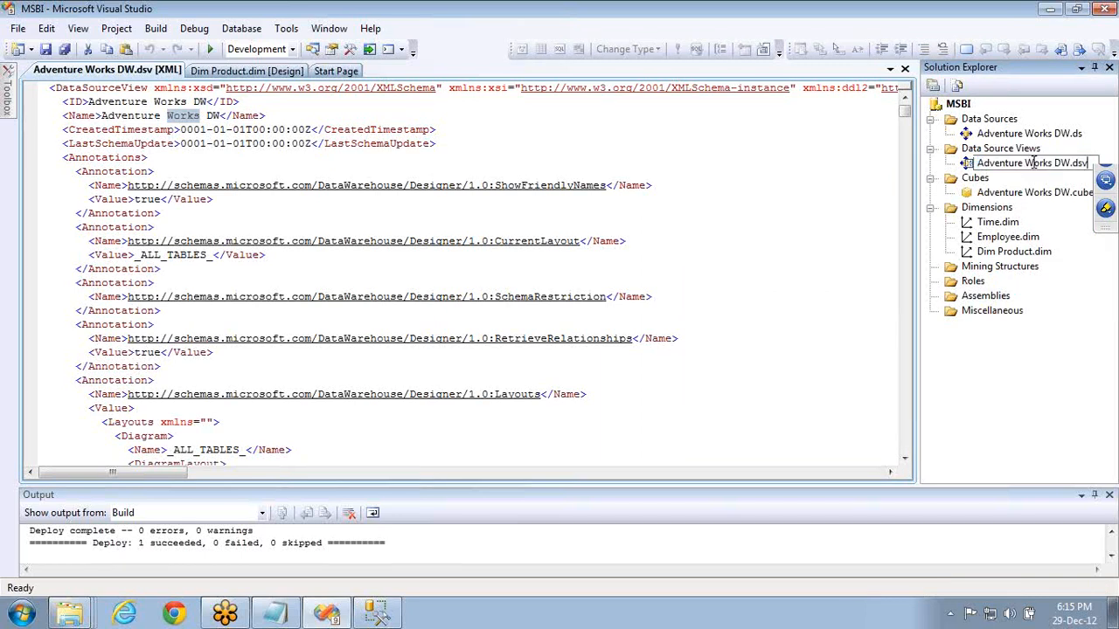
{"action": "key", "text": "ctrl+shift+Left"}
{"action": "key", "text": "BackSpace"}
{"action": "key", "text": "BackSpace"}
{"action": "key", "text": "Return"}
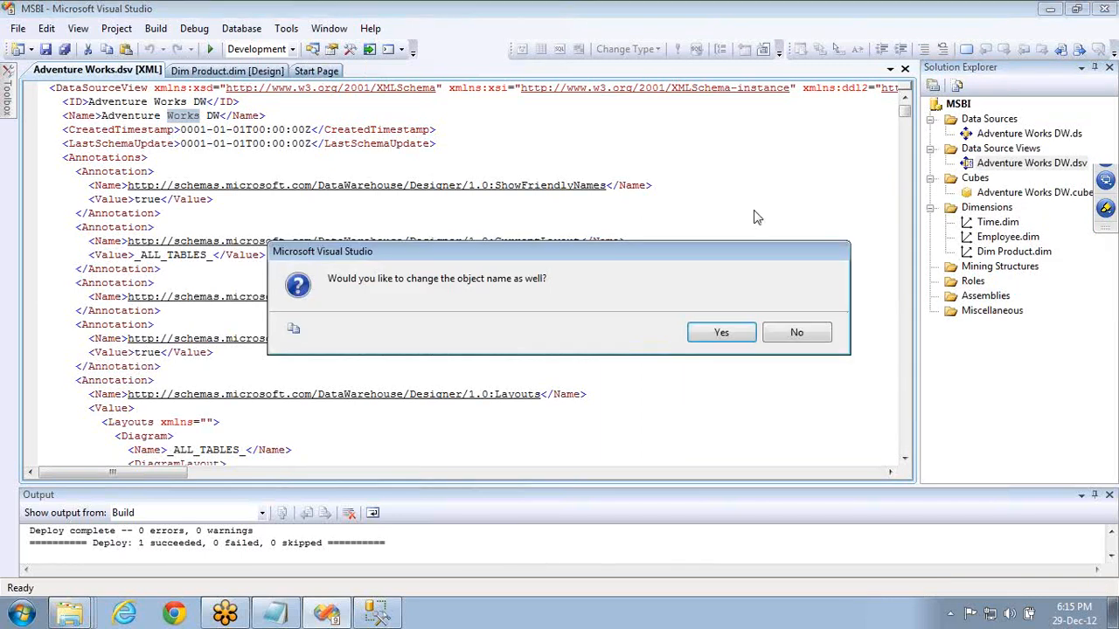
{"action": "left_click", "coordinate": [717, 336]}
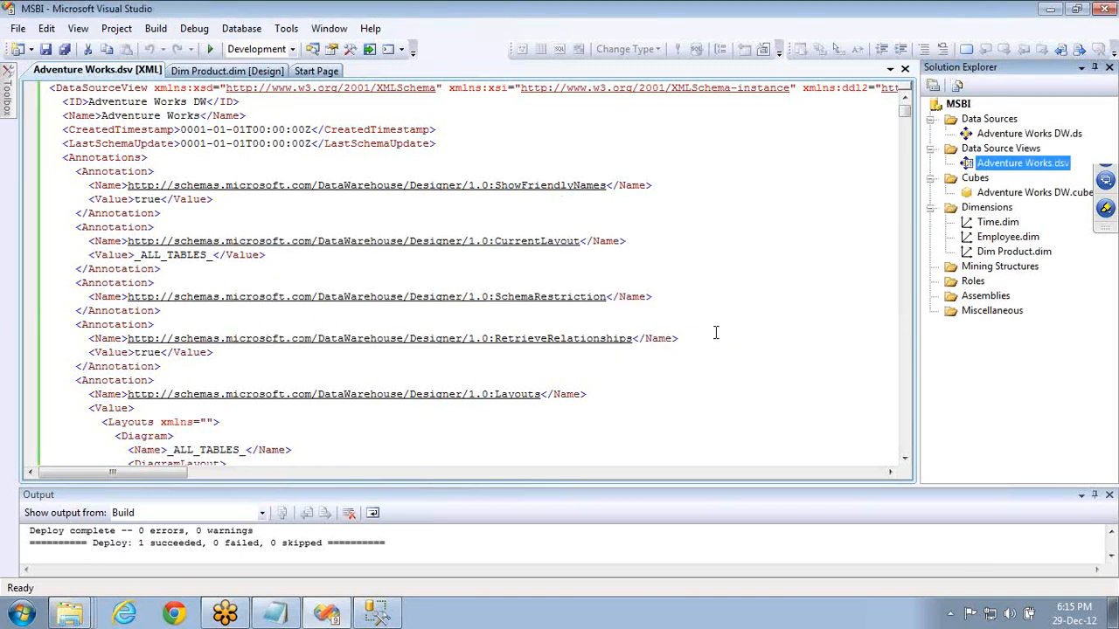
{"action": "left_click", "coordinate": [199, 109]}
{"action": "double_click", "coordinate": [199, 102]}
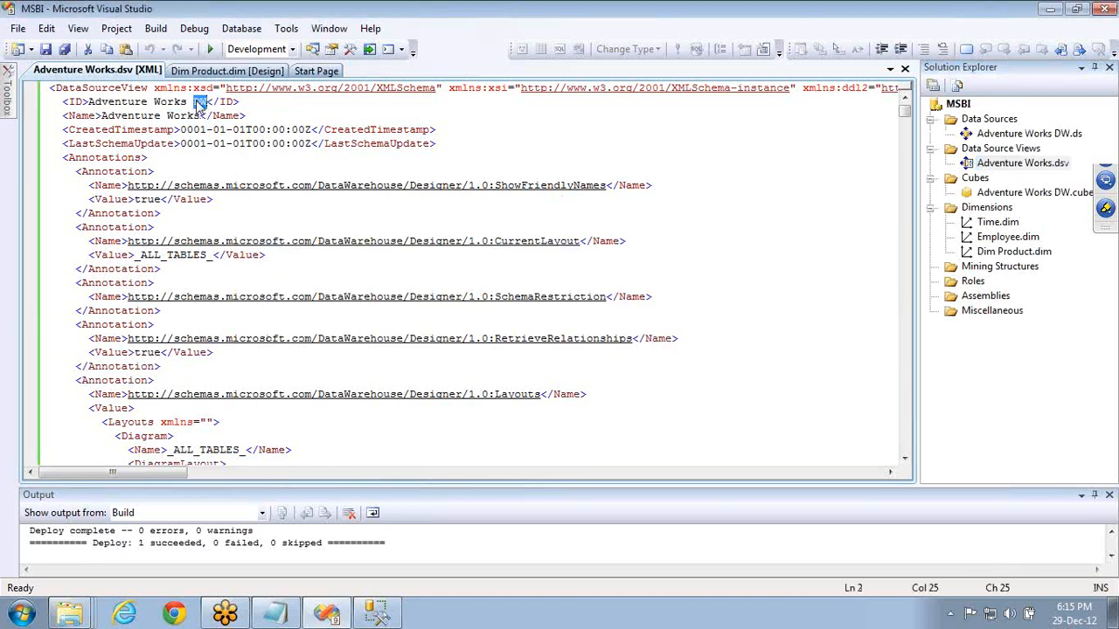
- Create a data source view named Adventure Works DW from the Adventure Works DW source with the DimCustomer and DimDepartmentGroup tables
{"action": "left_click", "coordinate": [992, 152]}
{"action": "right_click", "coordinate": [992, 152]}
{"action": "left_click", "coordinate": [1023, 159]}
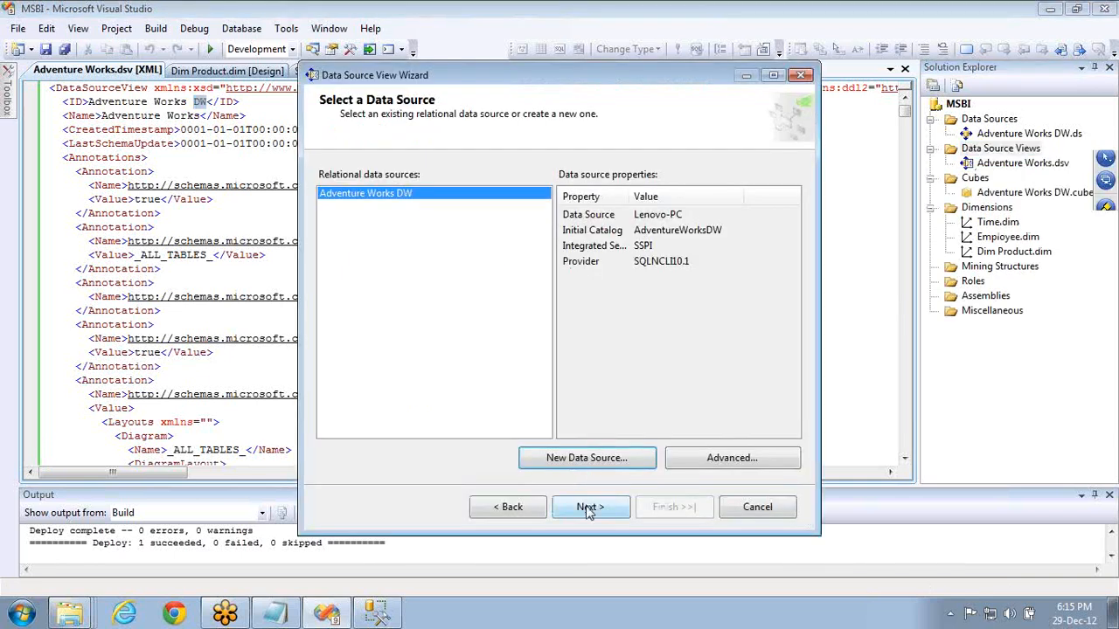
{"action": "left_click", "coordinate": [590, 506]}
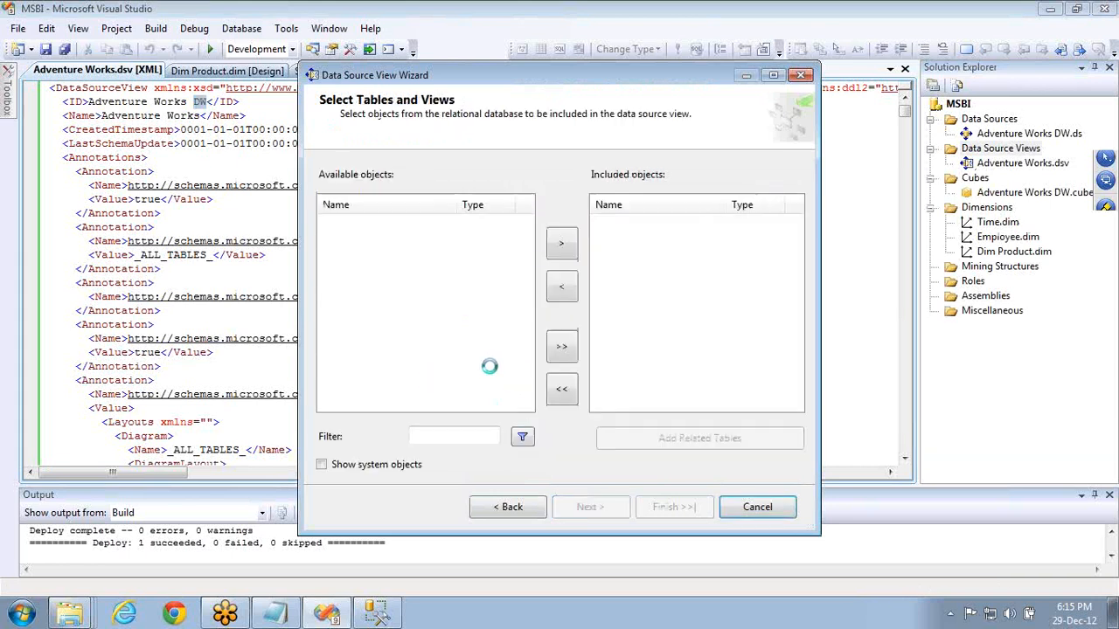
{"action": "double_click", "coordinate": [428, 287]}
{"action": "double_click", "coordinate": [429, 286]}
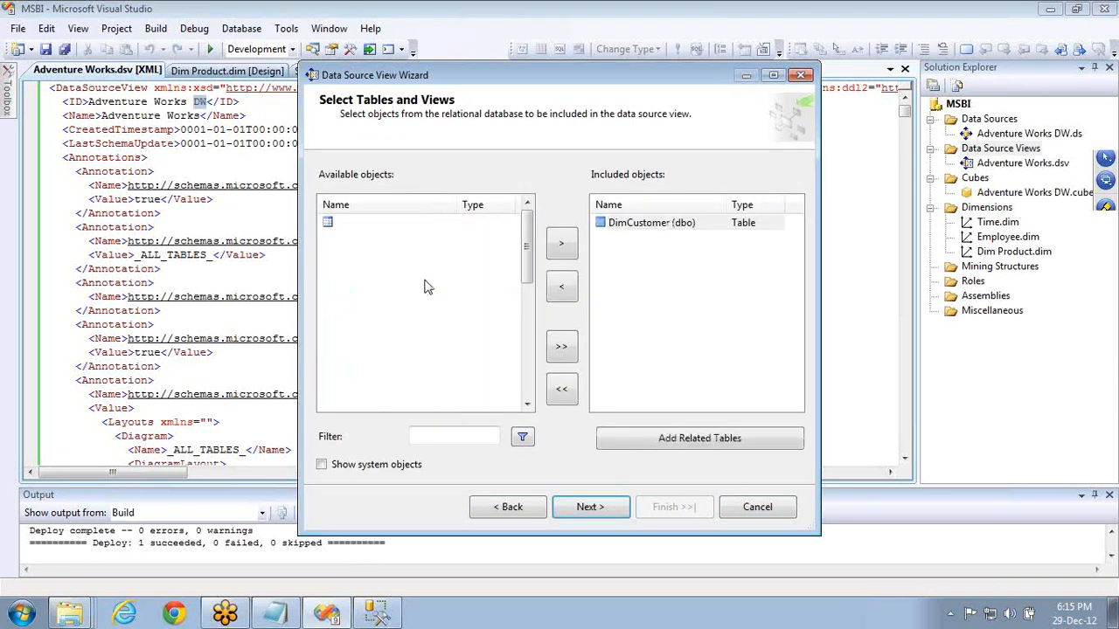
{"action": "left_click", "coordinate": [590, 509]}
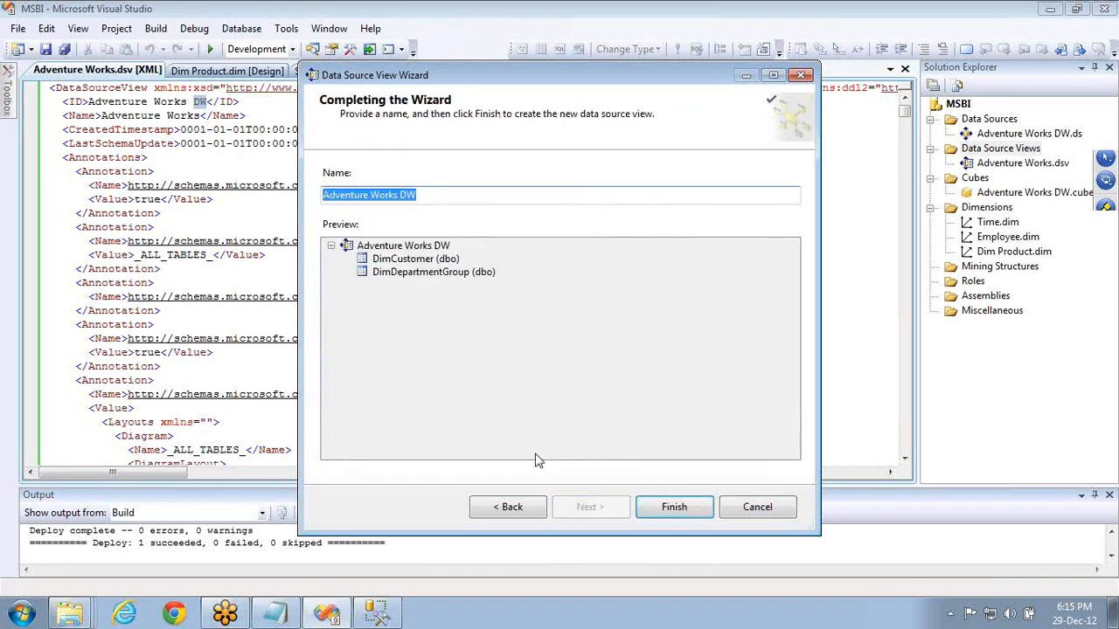
{"action": "left_click", "coordinate": [674, 507]}
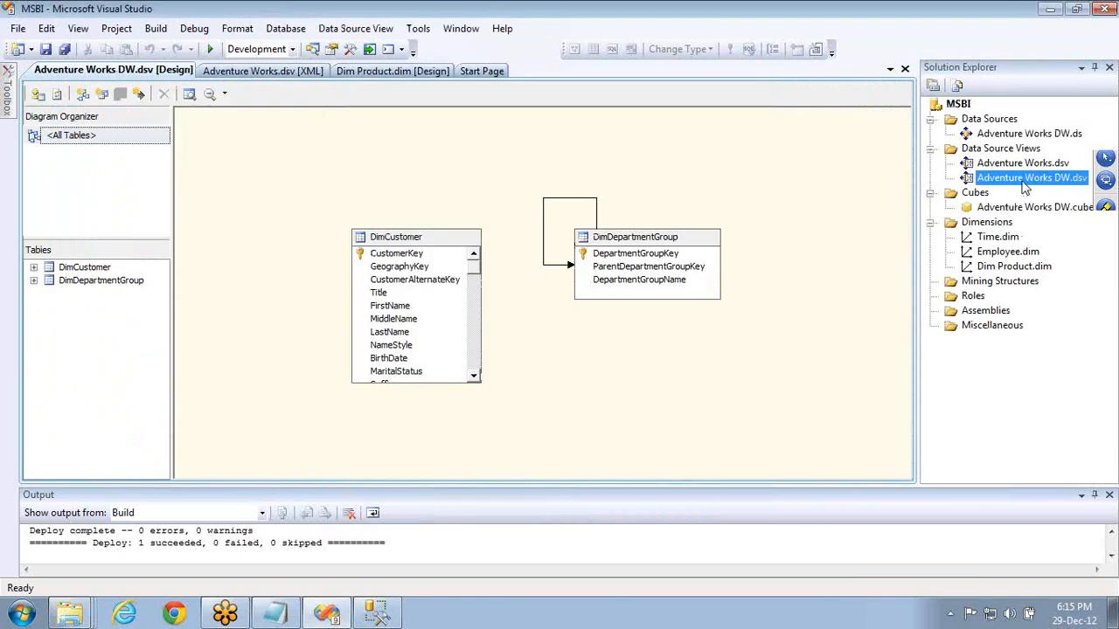
- View the XML code of the new Adventure Works DW.dsv and examine its ID element
{"action": "right_click", "coordinate": [1027, 179]}
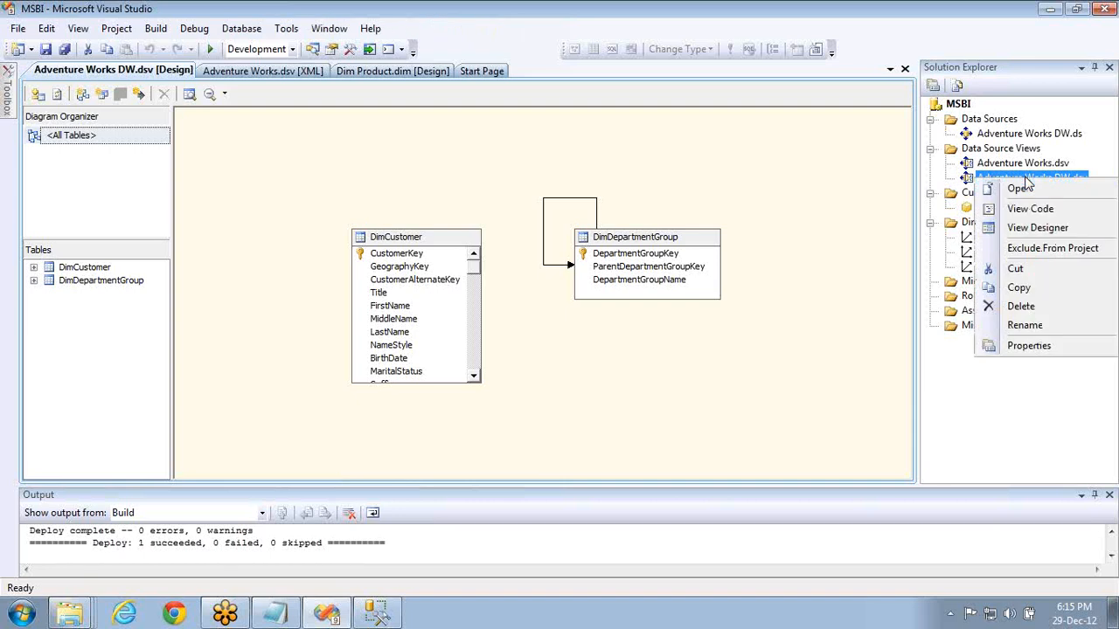
{"action": "left_click", "coordinate": [1035, 210]}
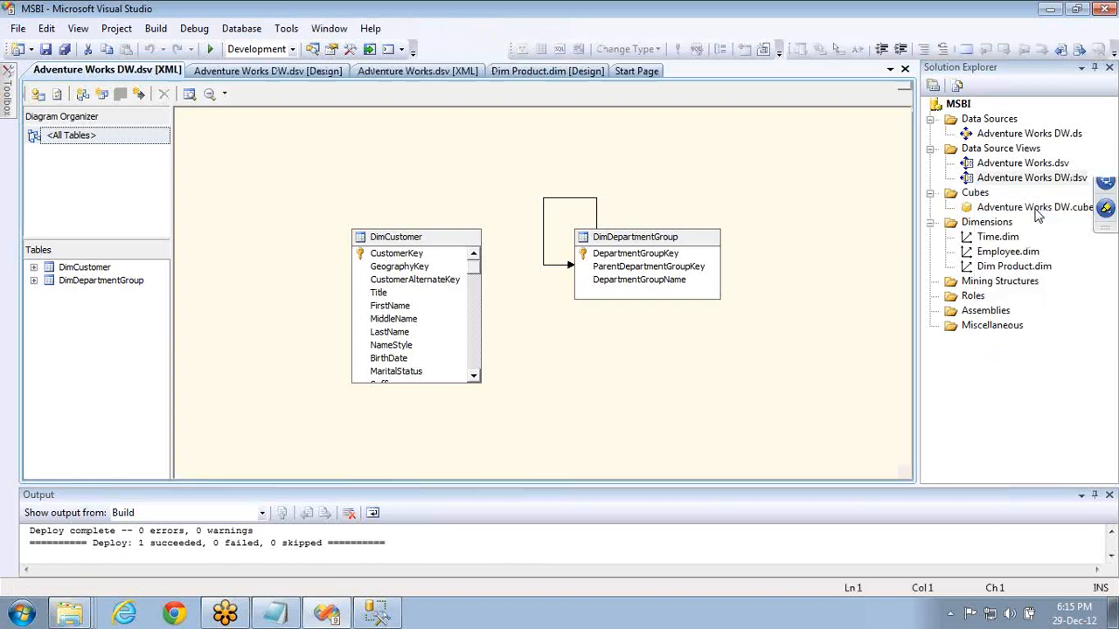
{"action": "left_click", "coordinate": [218, 103]}
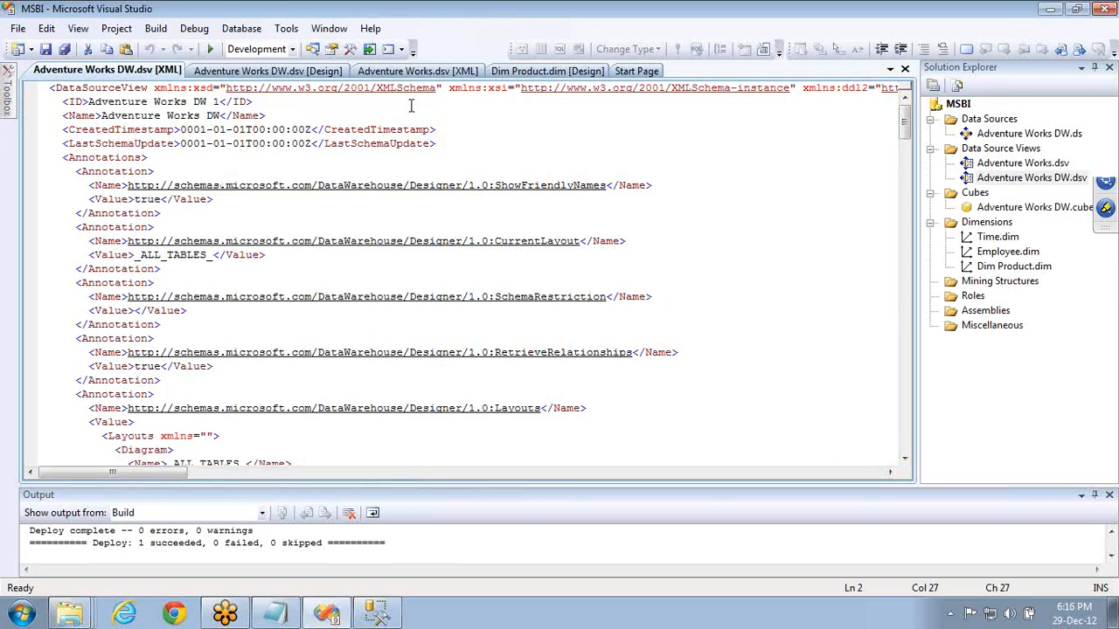
- Recheck the ID element in the Adventure Works DW.dsv code, and examine the localhost MSBI database's ID property in SQL Server Management Studio
{"action": "left_click", "coordinate": [1019, 166]}
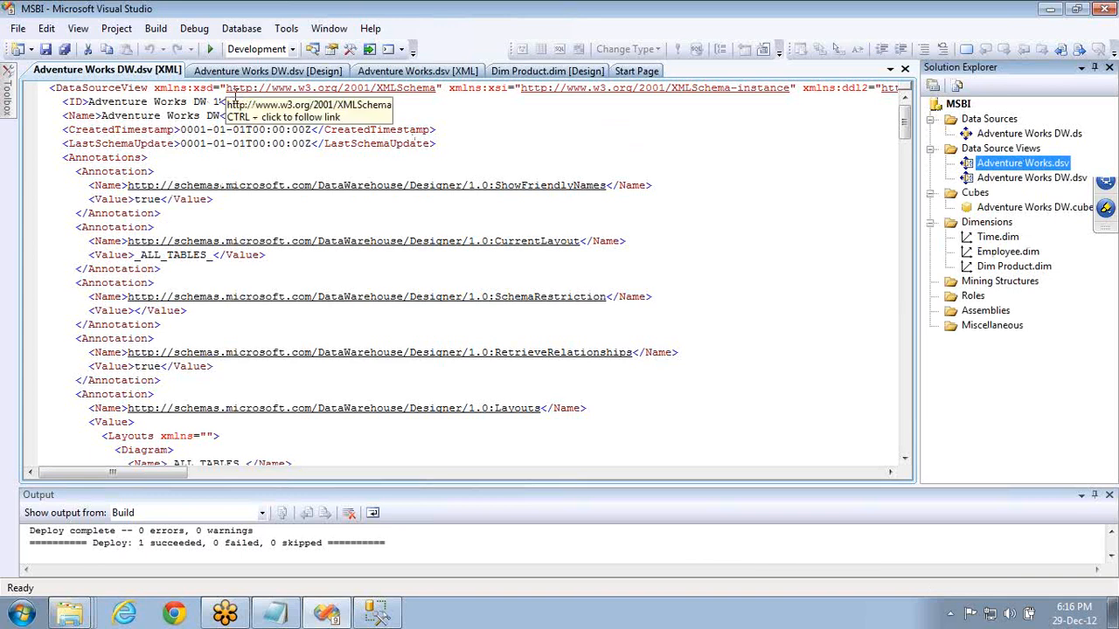
{"action": "left_click", "coordinate": [222, 102]}
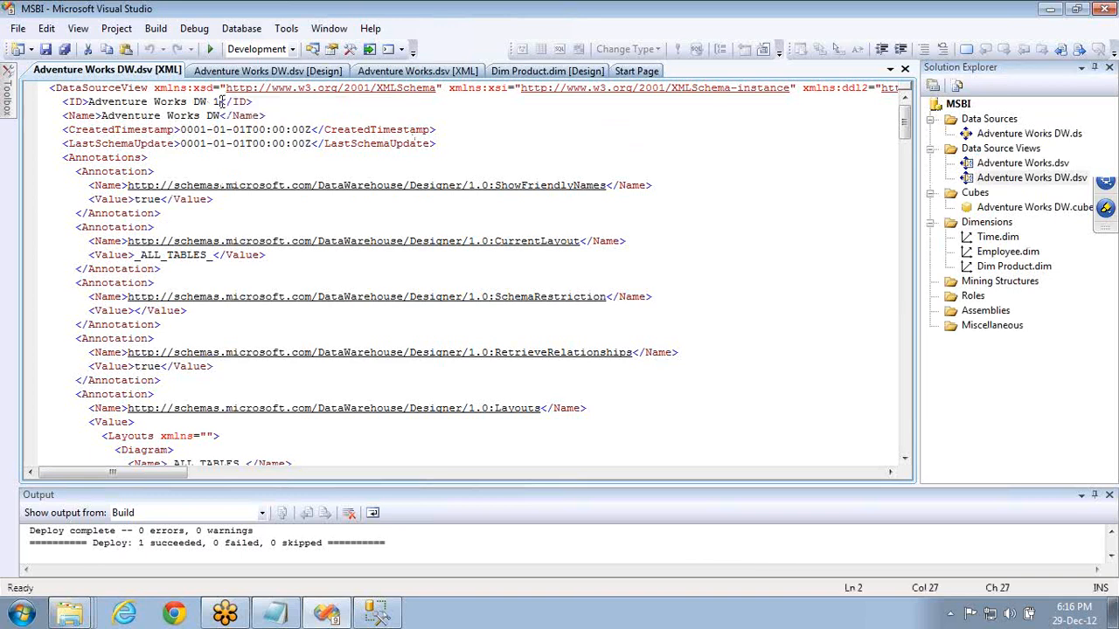
{"action": "key", "text": "alt+Tab"}
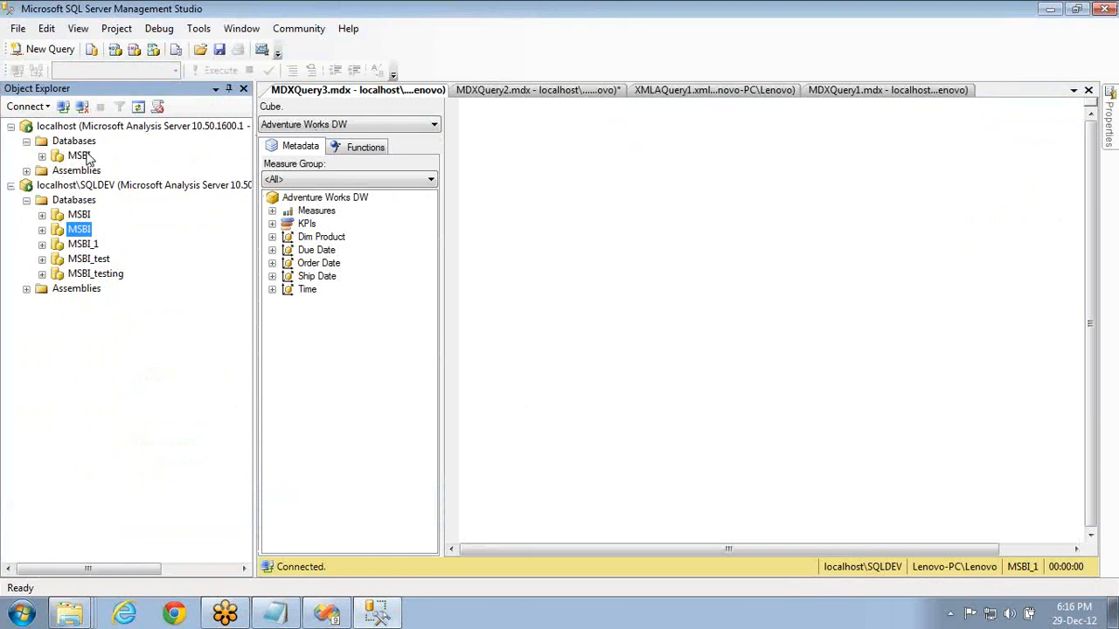
{"action": "right_click", "coordinate": [86, 155]}
{"action": "left_click", "coordinate": [191, 380]}
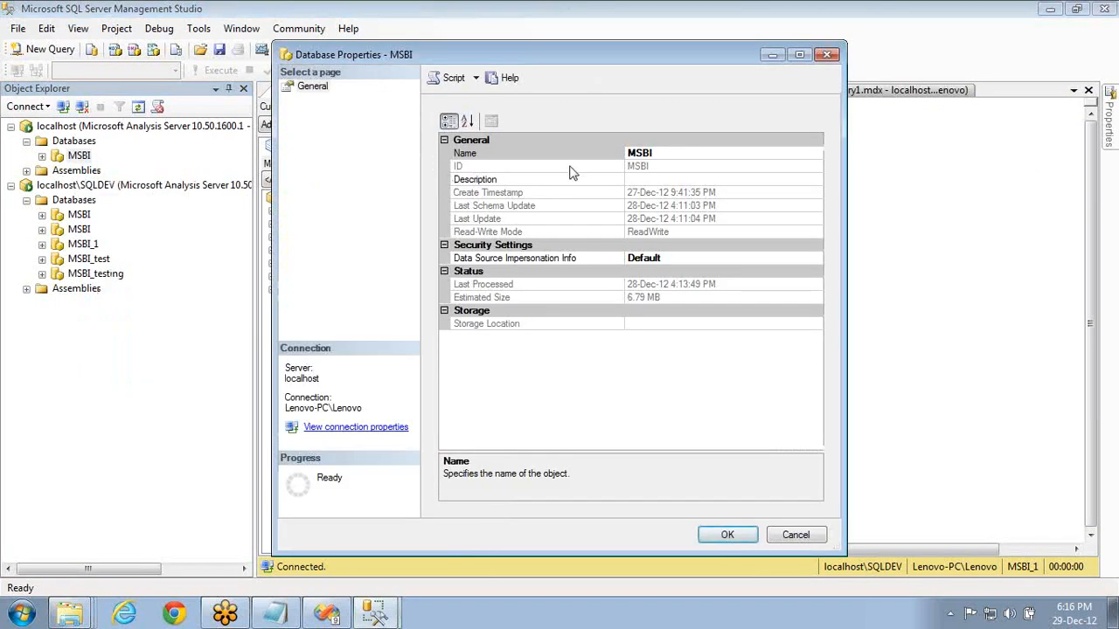
{"action": "left_click", "coordinate": [680, 167]}
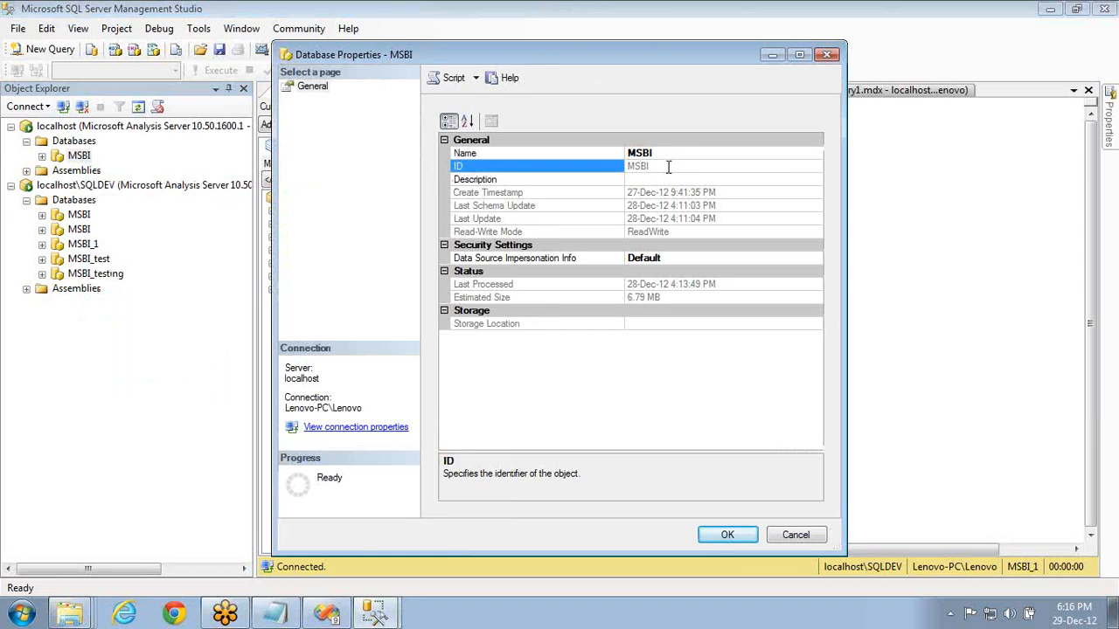
{"action": "left_click", "coordinate": [827, 55]}
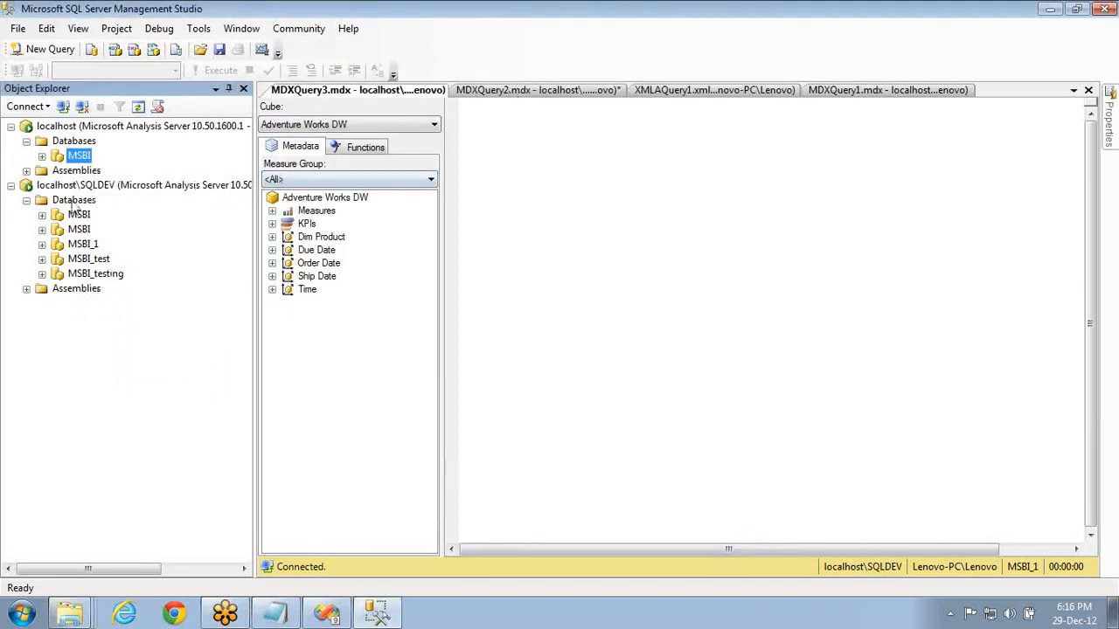
{"action": "right_click", "coordinate": [84, 230]}
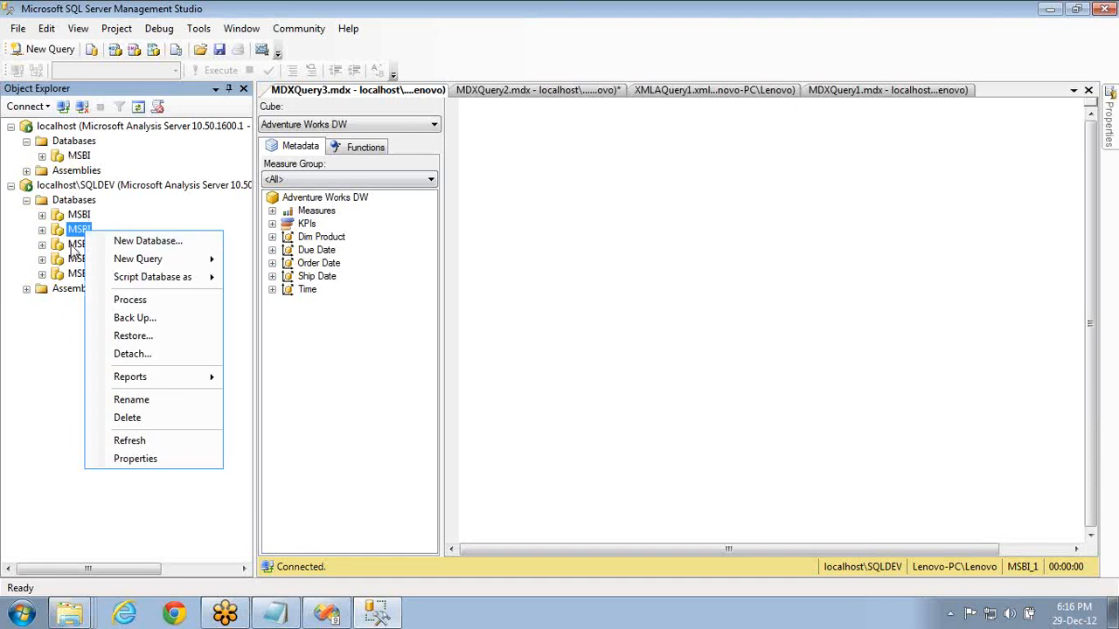
{"action": "left_click", "coordinate": [1102, 50]}
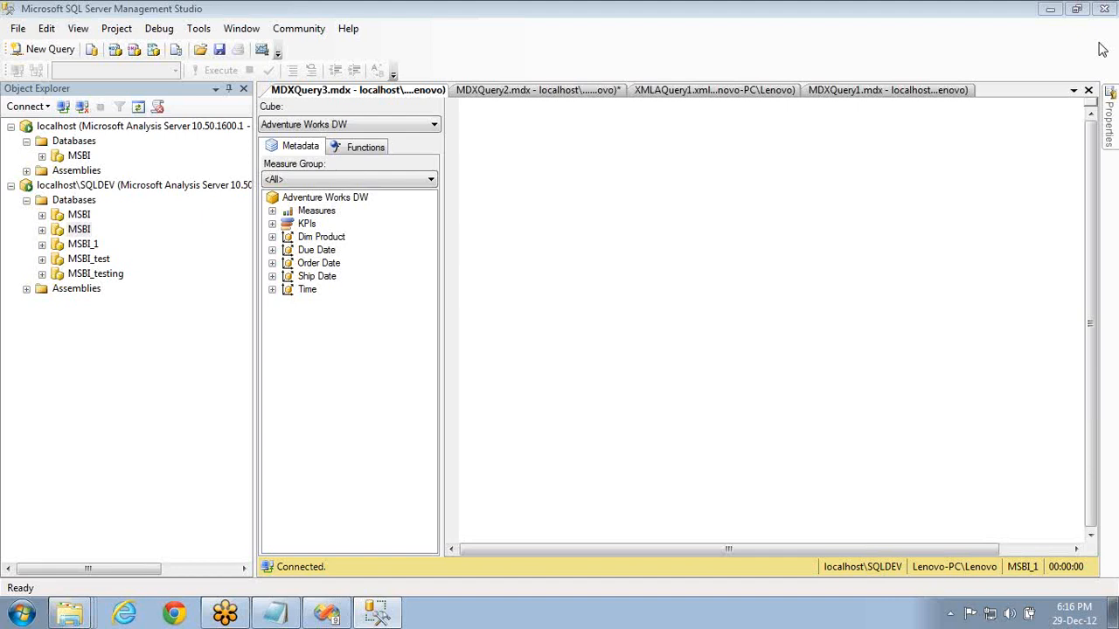
{"action": "left_click", "coordinate": [99, 187]}
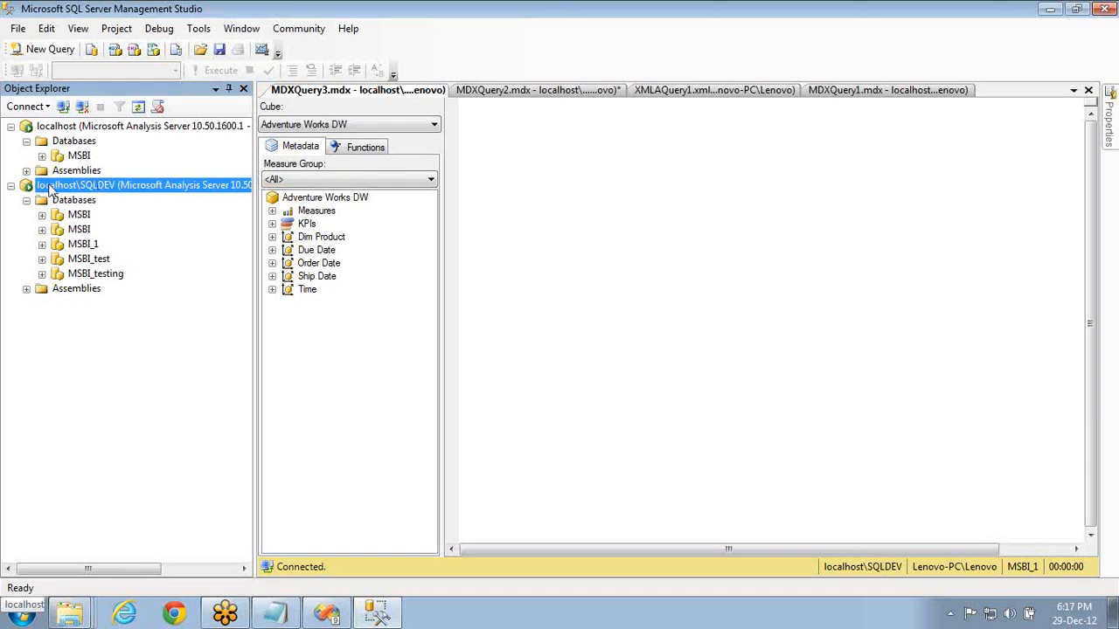
- Switch to Windows Explorer and view the instance folders in C:\Program Files\Microsoft SQL Server
{"action": "right_click", "coordinate": [69, 616]}
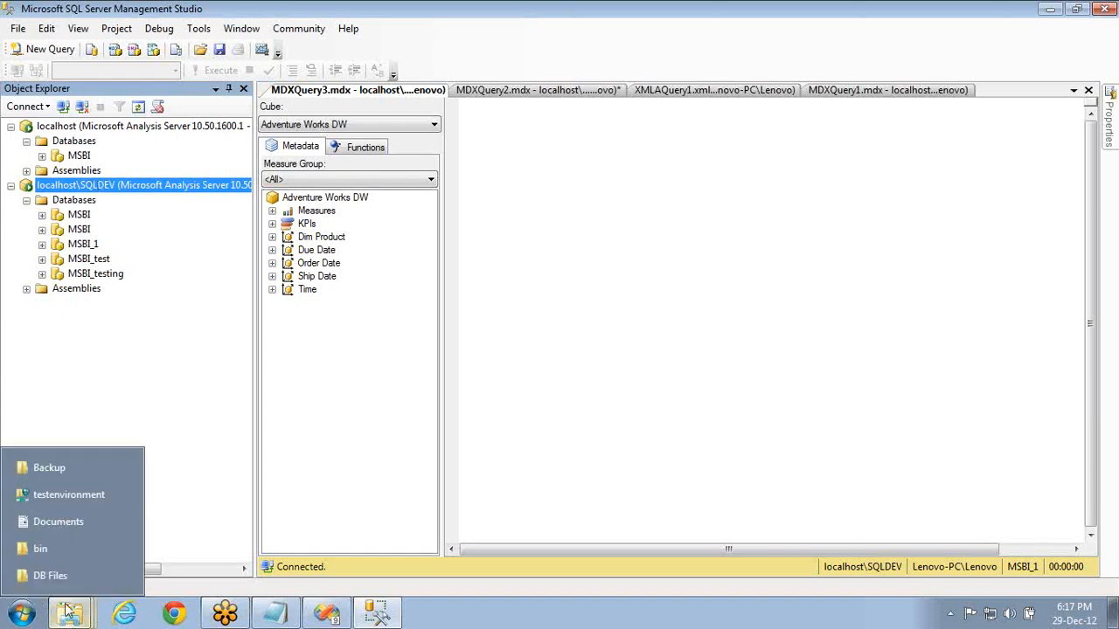
{"action": "left_click", "coordinate": [64, 472]}
{"action": "key", "text": "alt+Up"}
{"action": "key", "text": "alt+Up"}
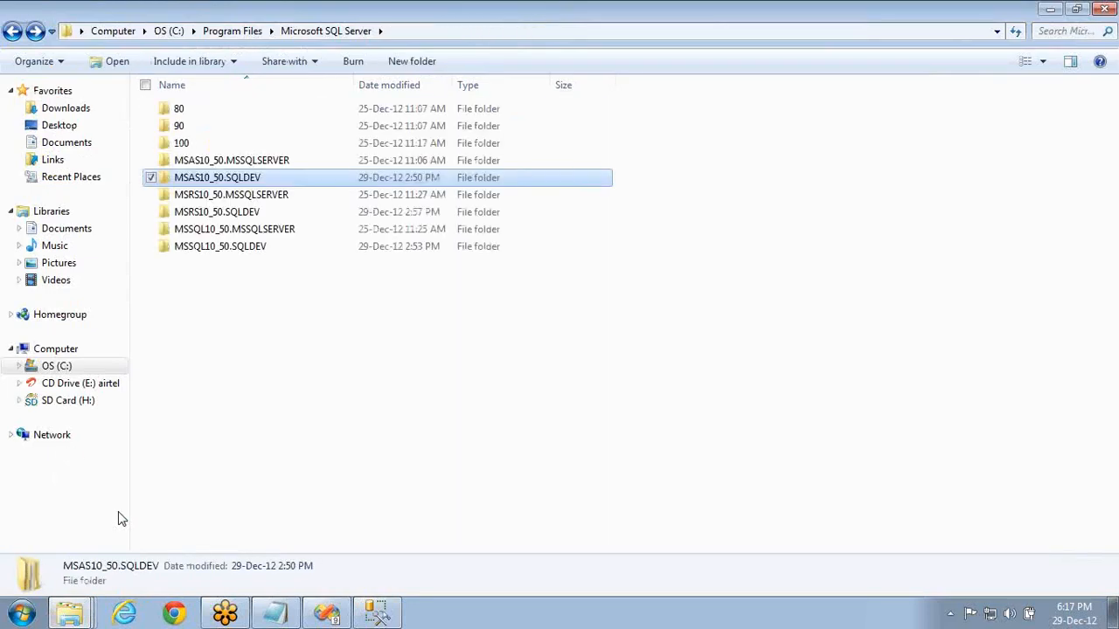
- Open SQL Server Configuration Manager from the Microsoft SQL Server 2008 R2 configuration tools and compare its services with the instance folders
{"action": "left_click", "coordinate": [28, 616]}
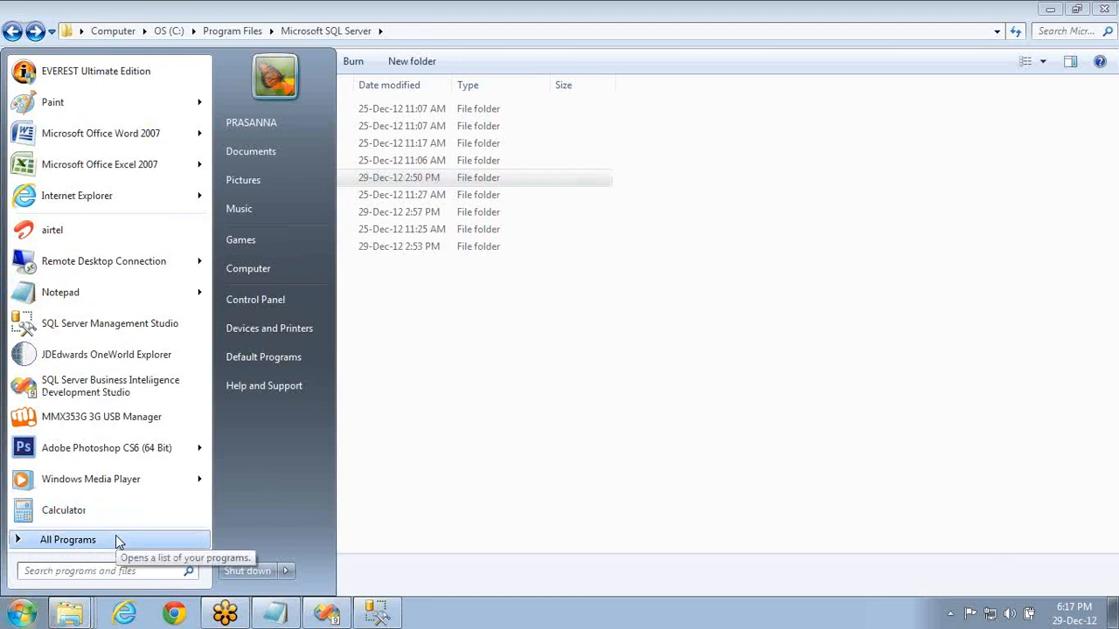
{"action": "left_click", "coordinate": [118, 539]}
{"action": "left_click", "coordinate": [144, 363]}
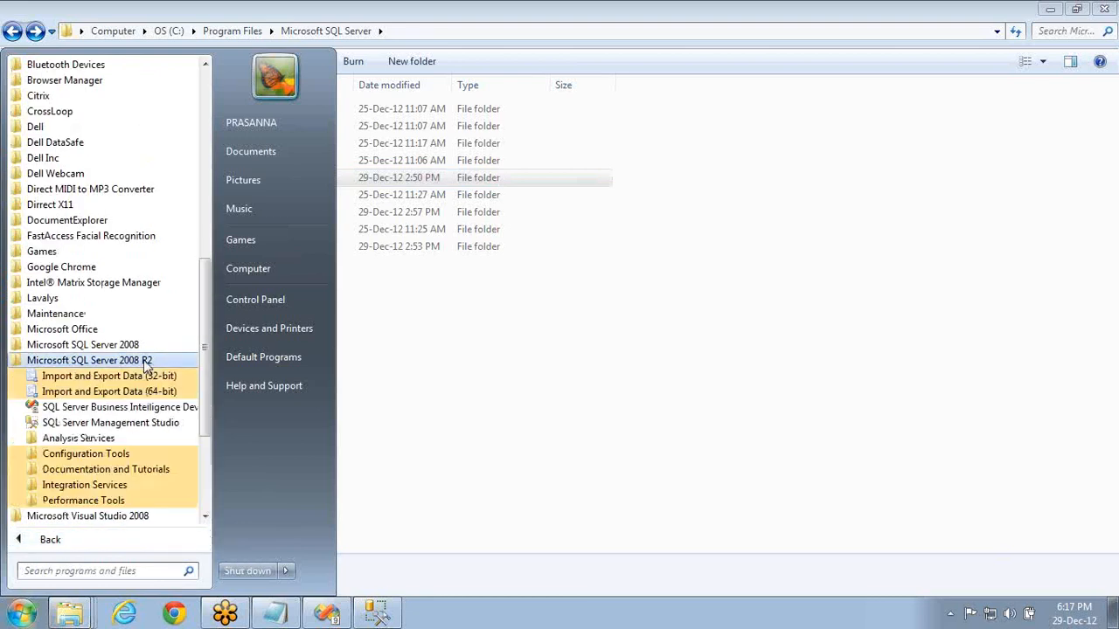
{"action": "left_click", "coordinate": [117, 453]}
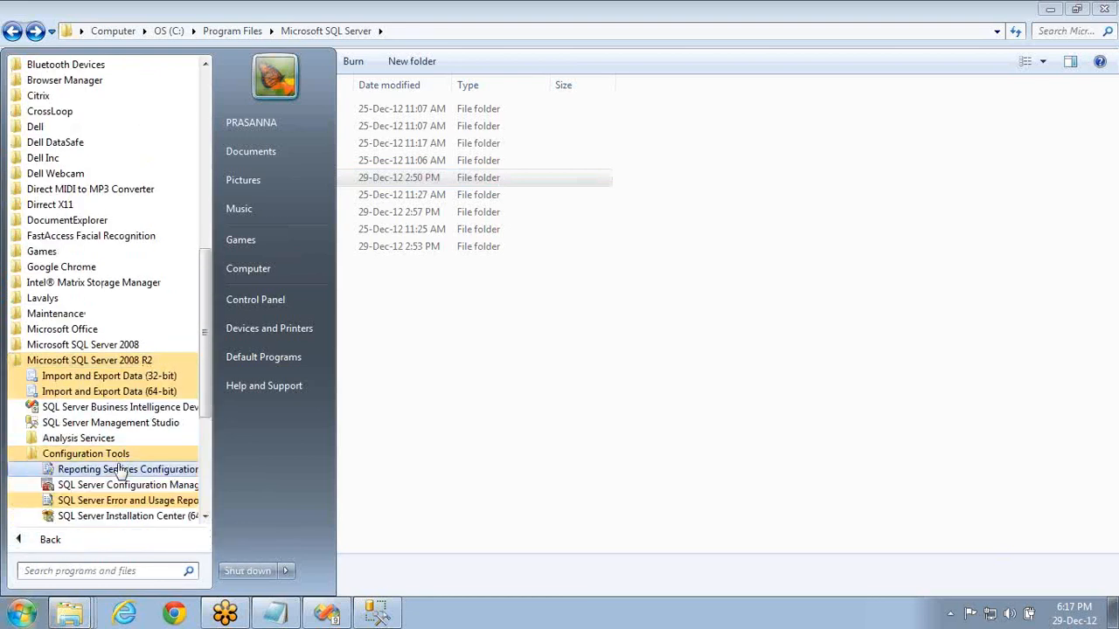
{"action": "left_click", "coordinate": [114, 484]}
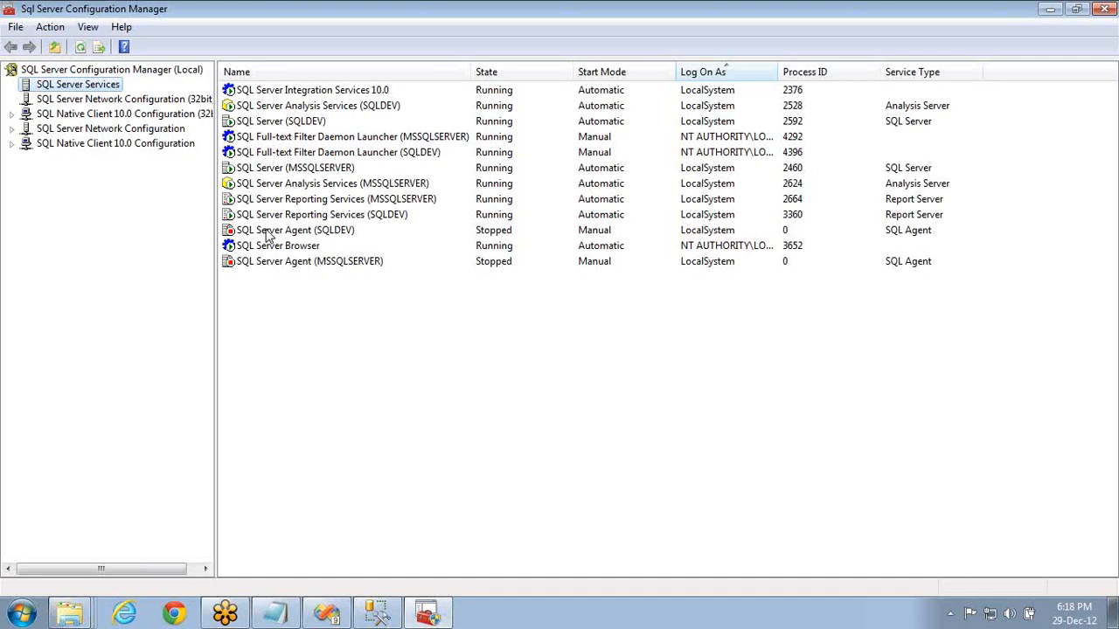
{"action": "key", "text": "alt+Tab"}
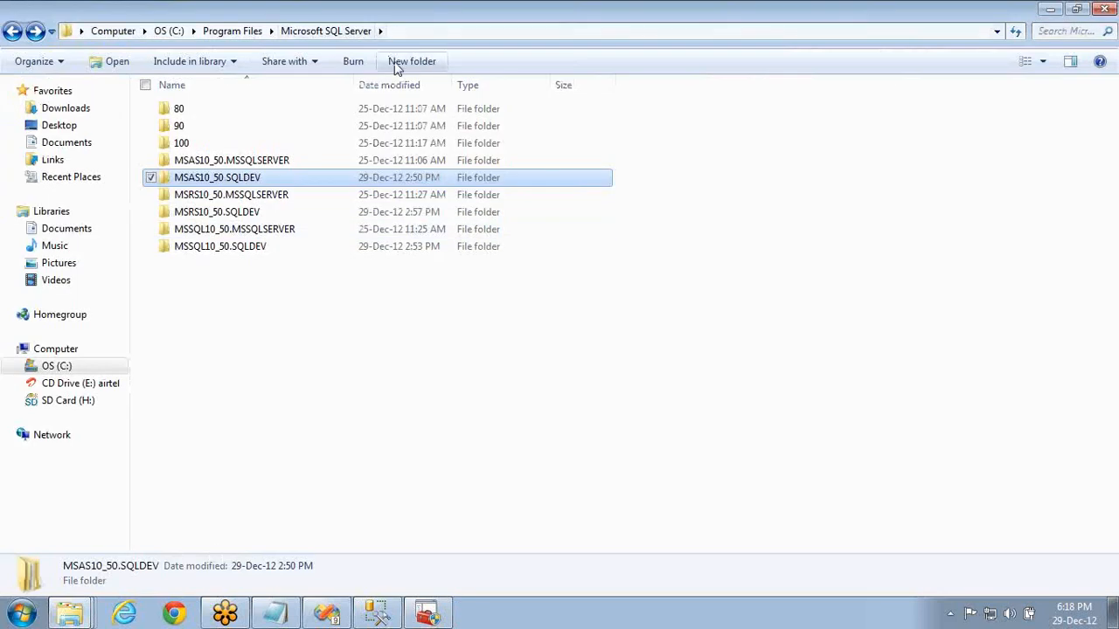
{"action": "key", "text": "alt+Tab"}
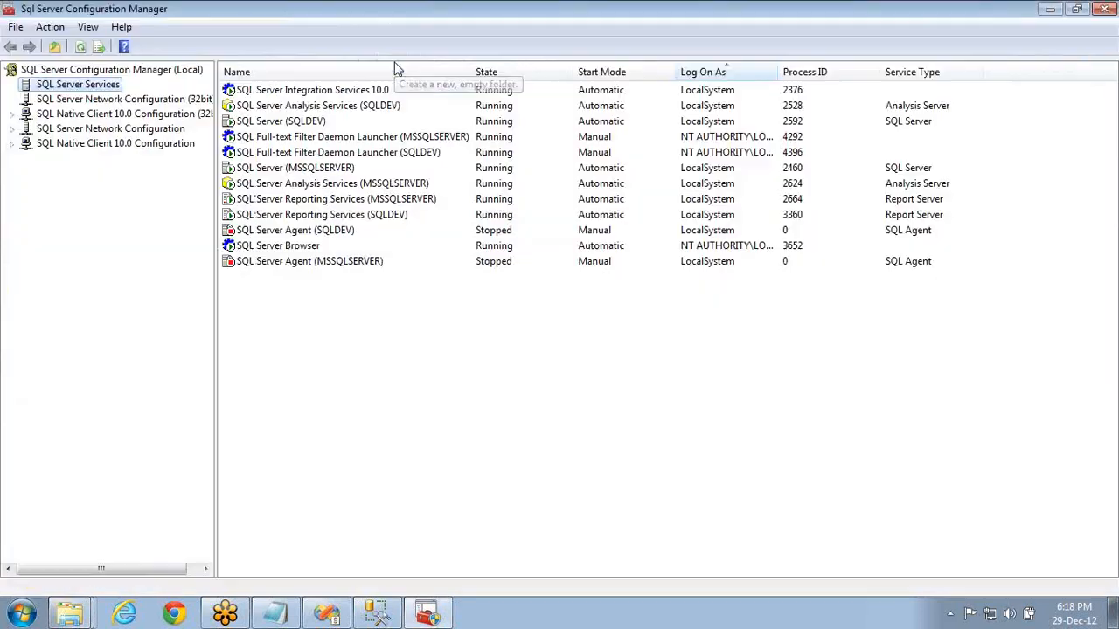